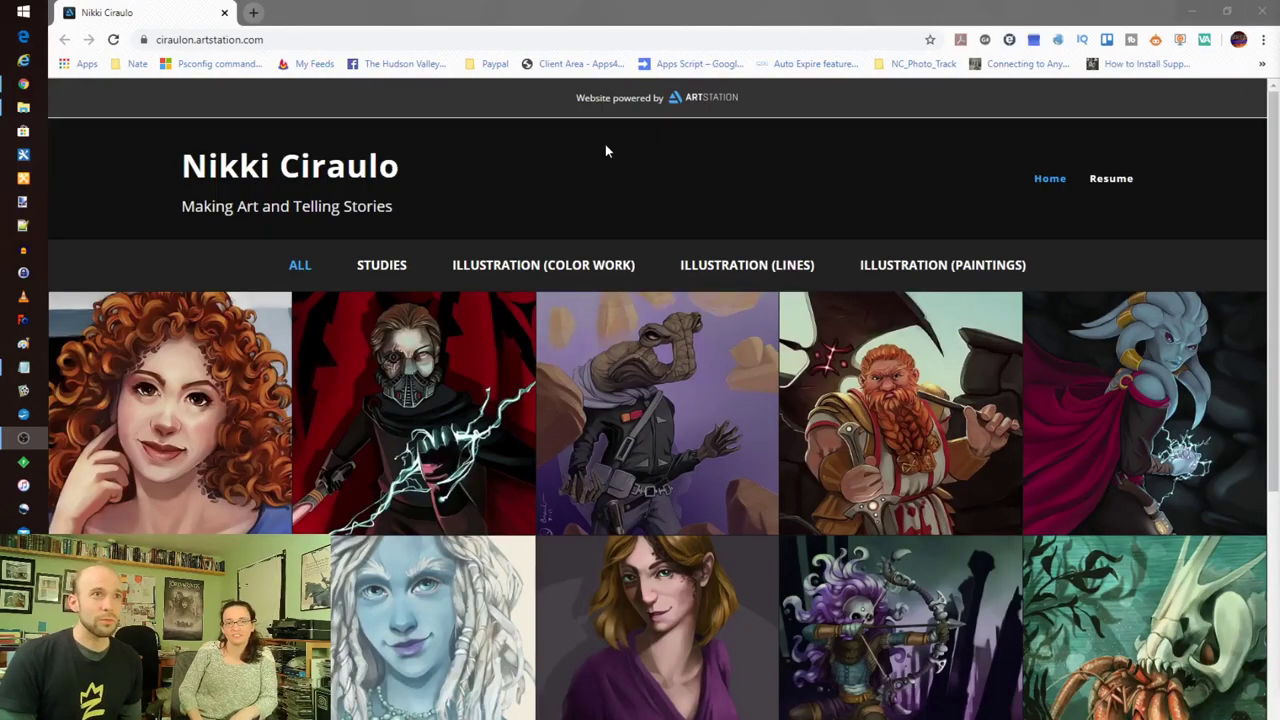
# Look over the artwork gallery on the ArtStation portfolio page and minimize the browser window.
pyautogui.scroll(-5, 680, 180)
pyautogui.scroll(5, 684, 194)
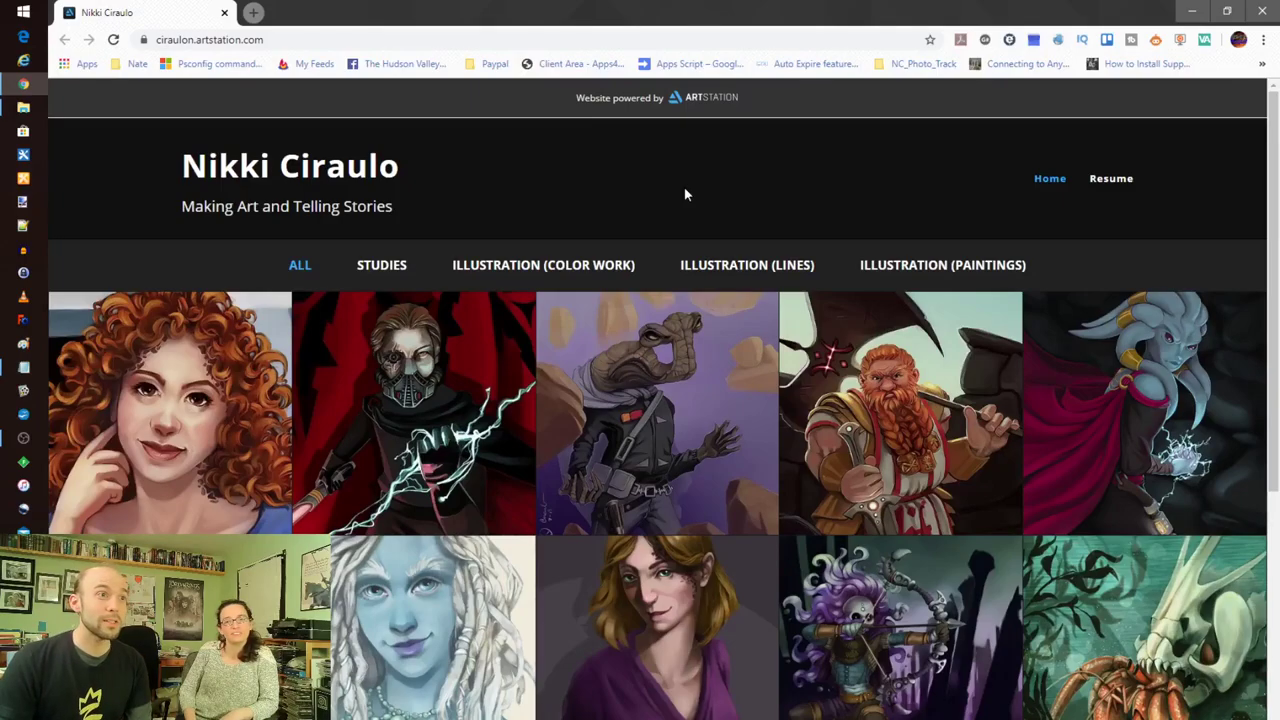
pyautogui.click(1188, 10)
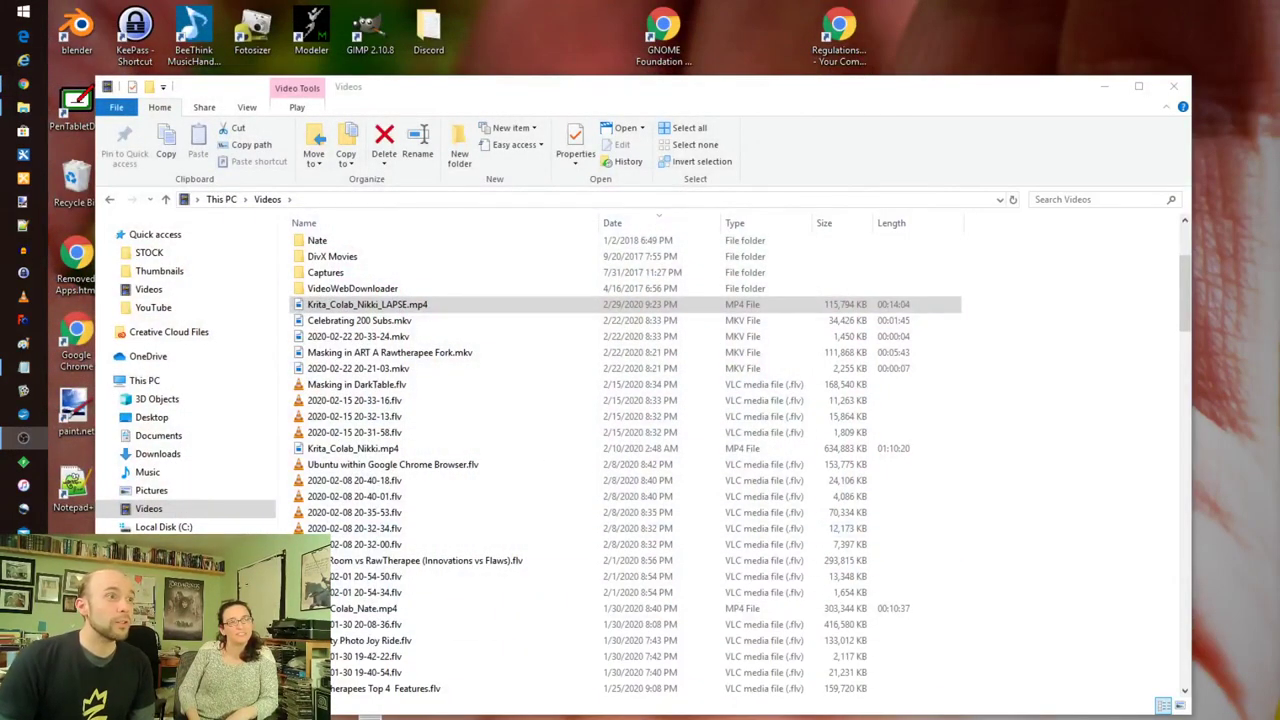
pyautogui.click(24, 580)
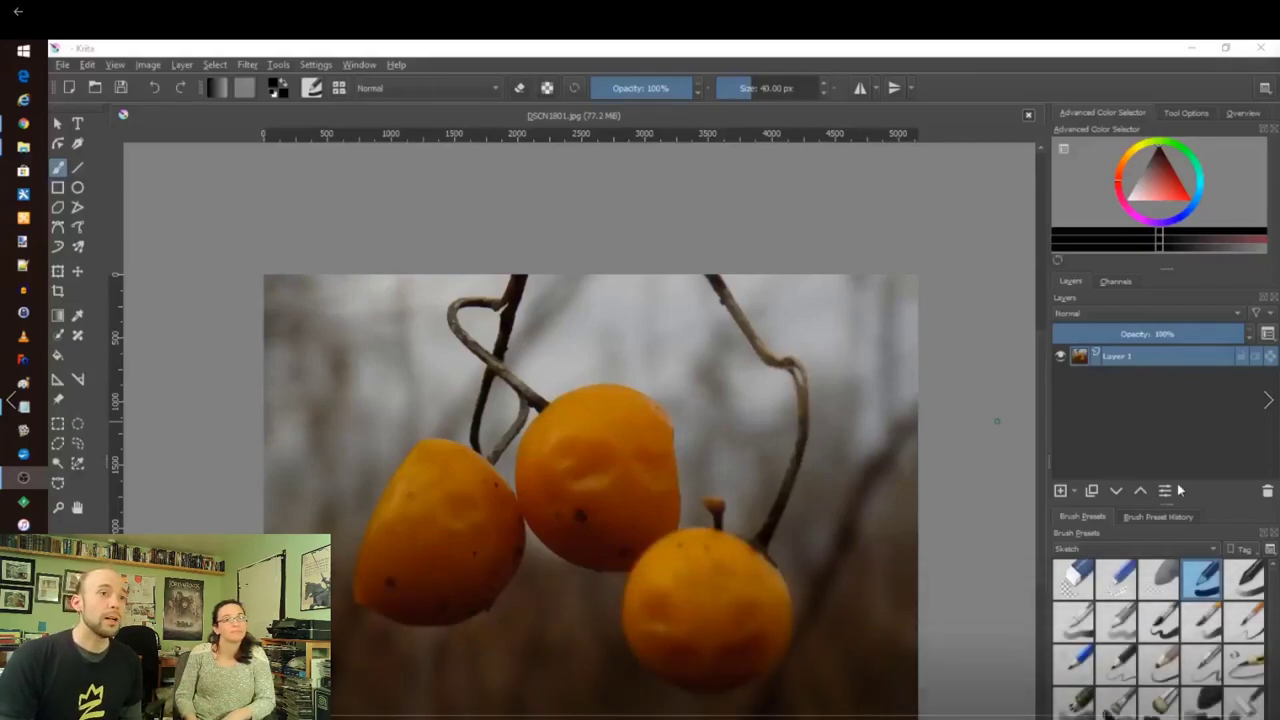
# Duplicate Layer 1, set the copy's blending mode to Overlay and lower its opacity to about 58%.
pyautogui.click(1092, 491)
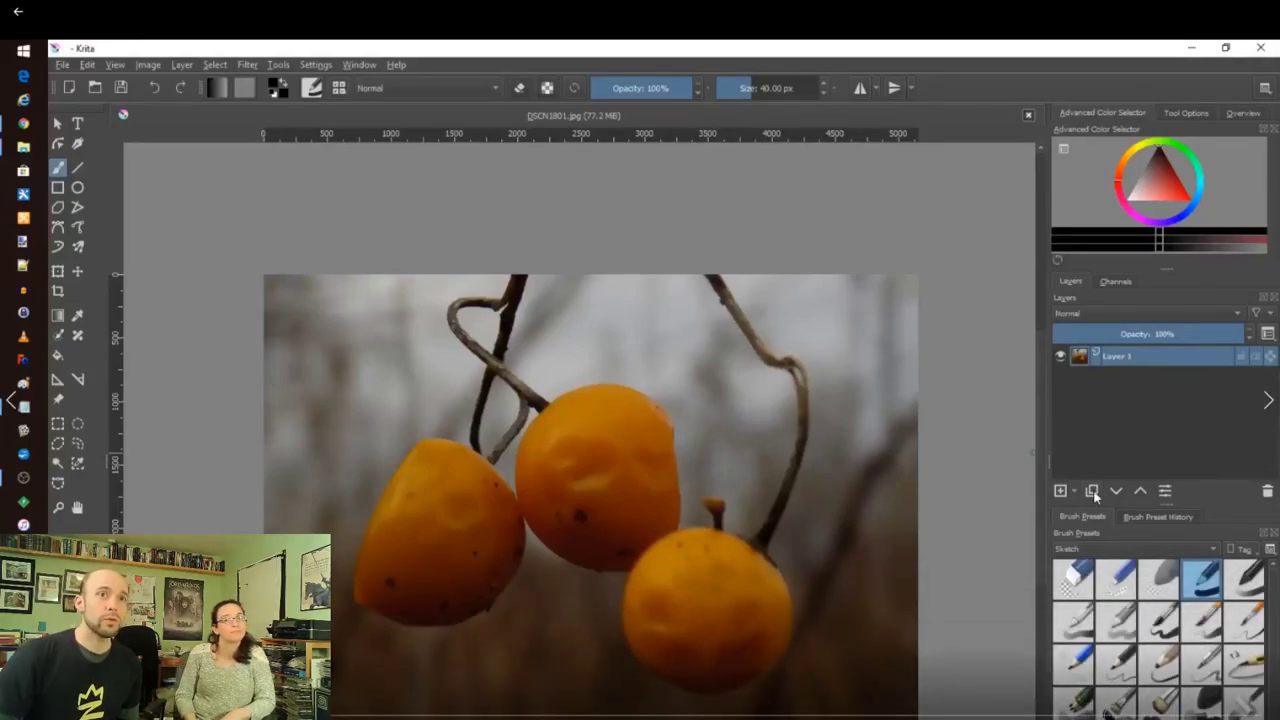
pyautogui.click(1098, 314)
pyautogui.click(1082, 450)
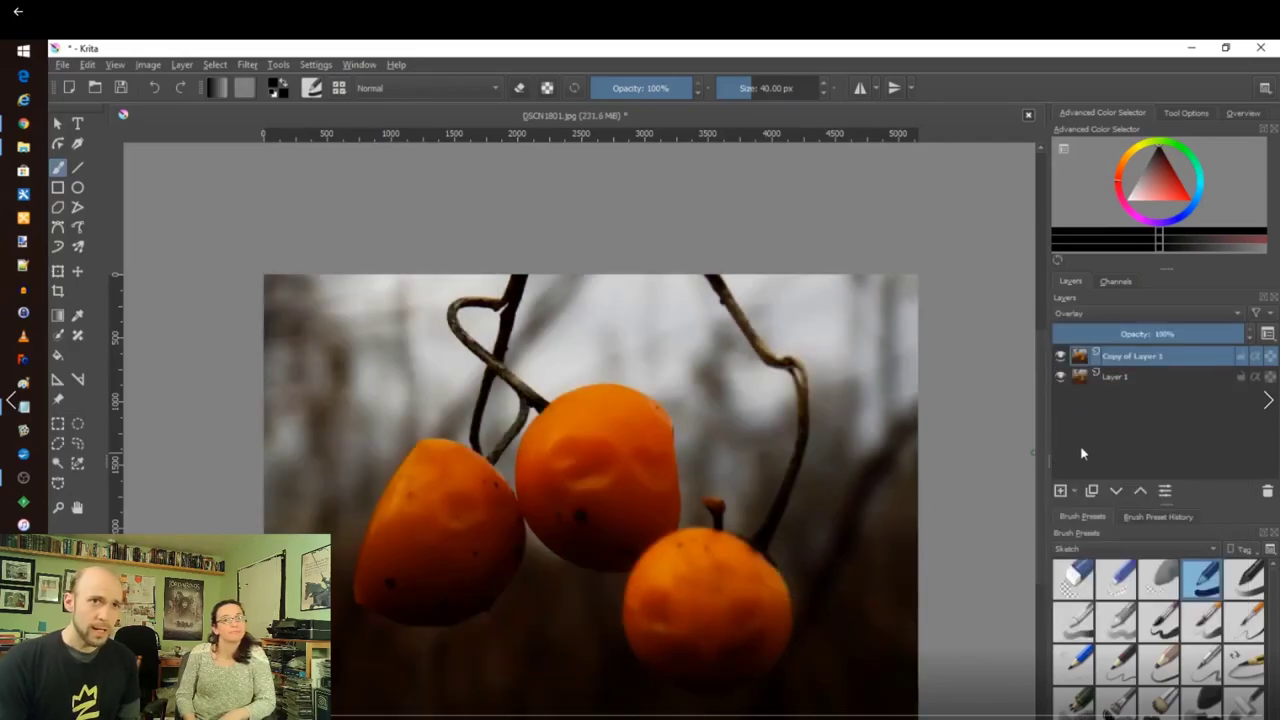
pyautogui.click(1163, 333)
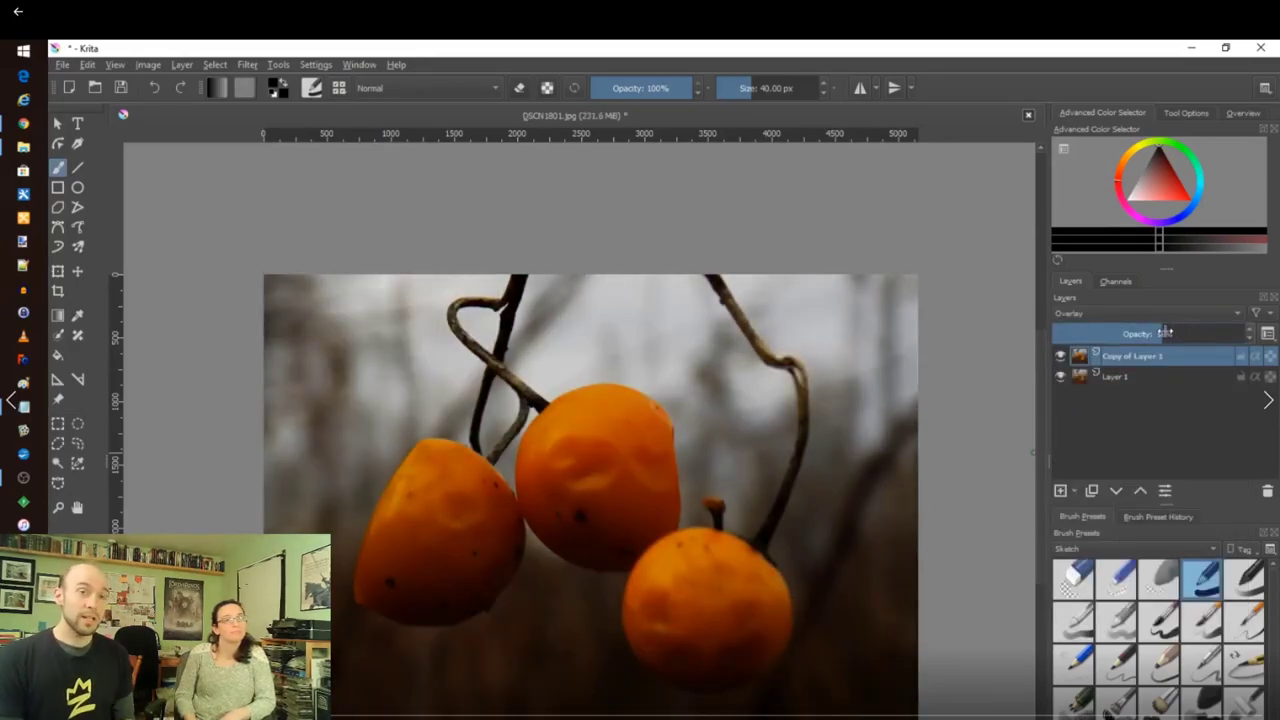
# Hide the Overlay copy and duplicate the original Layer 1 beneath it.
pyautogui.click(1061, 357)
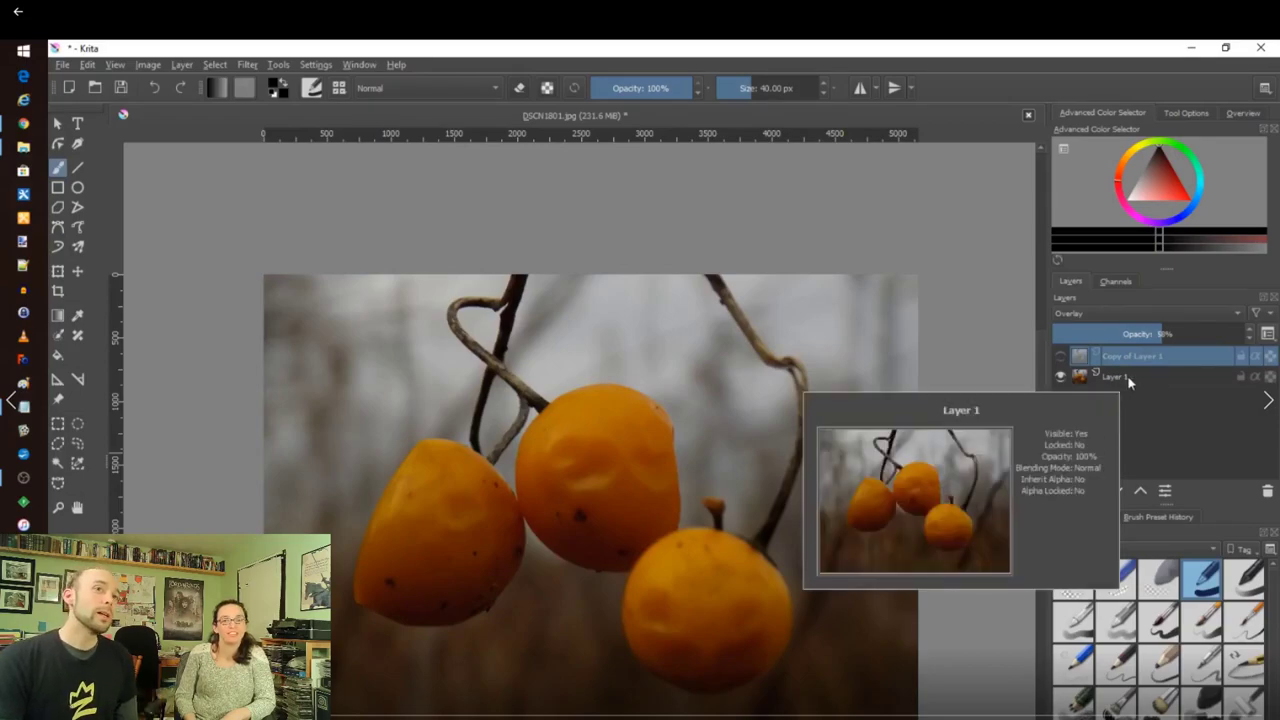
pyautogui.click(1121, 378)
pyautogui.scroll(5, 646, 596)
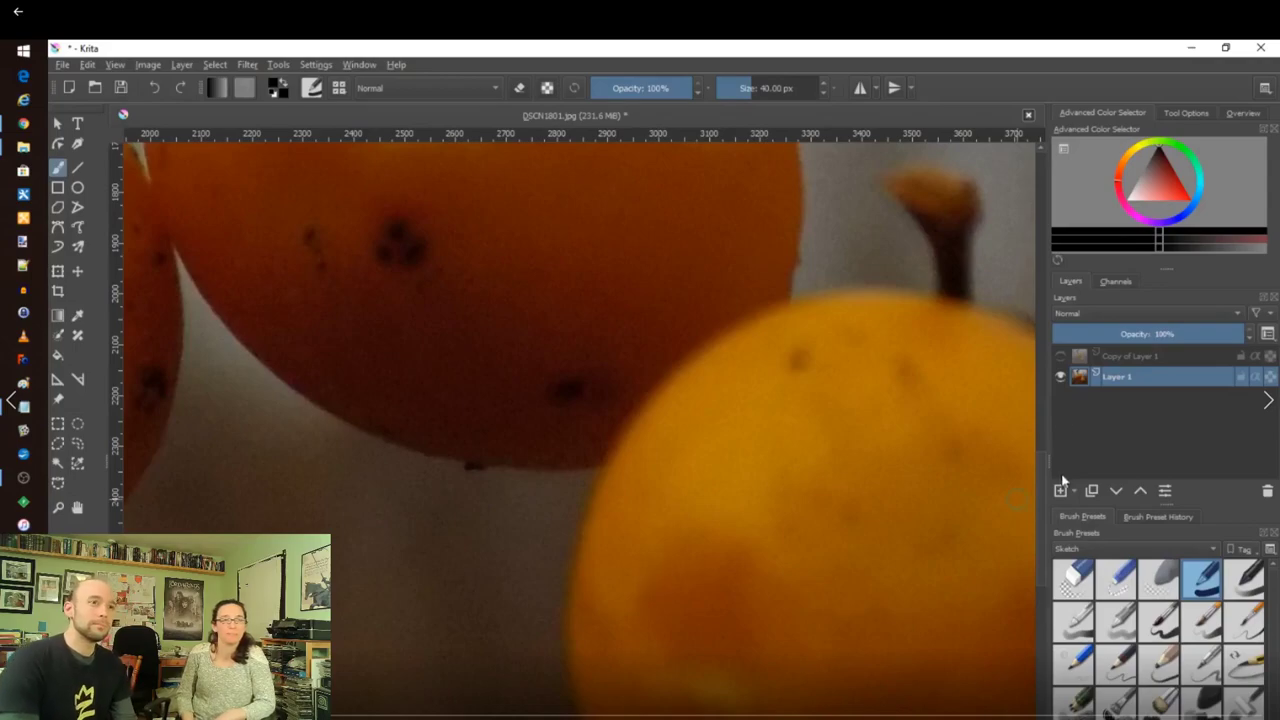
pyautogui.scroll(-3, 1044, 482)
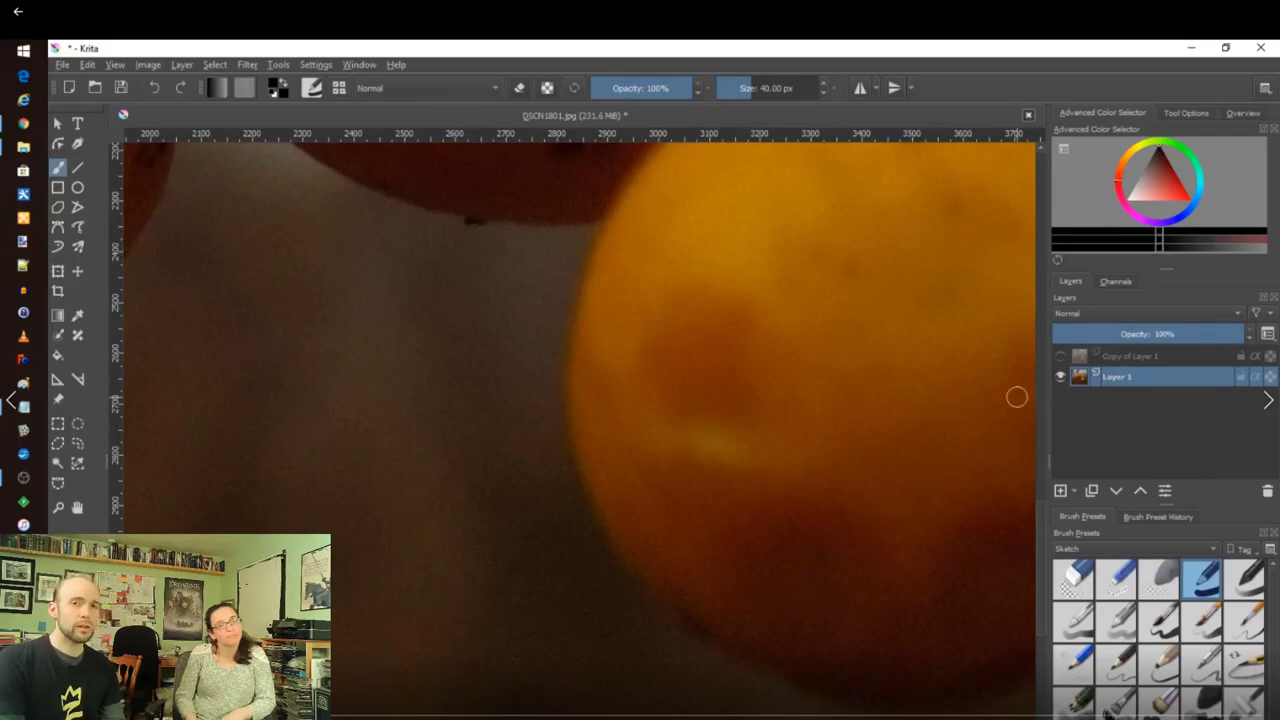
pyautogui.scroll(-2, 1155, 626)
pyautogui.click(1092, 491)
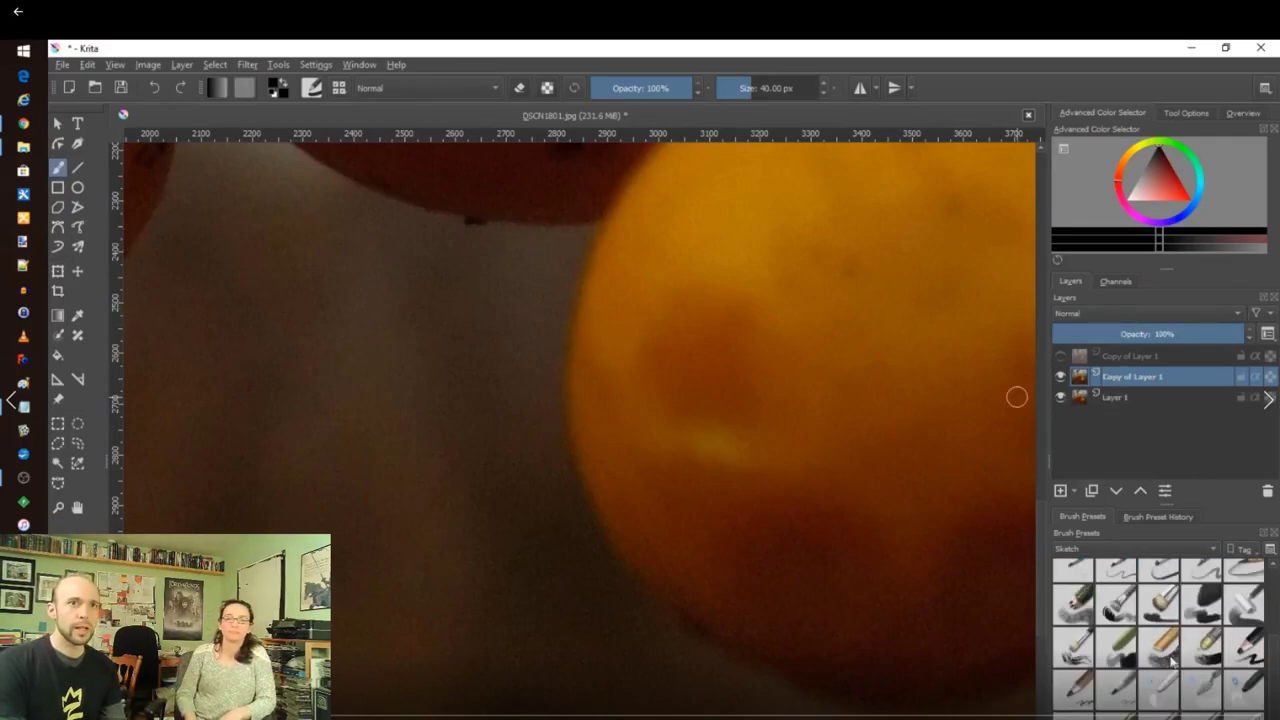
# Filter the brush presets by the Digital tag and choose the Clone Tool brush.
pyautogui.scroll(2, 1160, 620)
pyautogui.click(1150, 548)
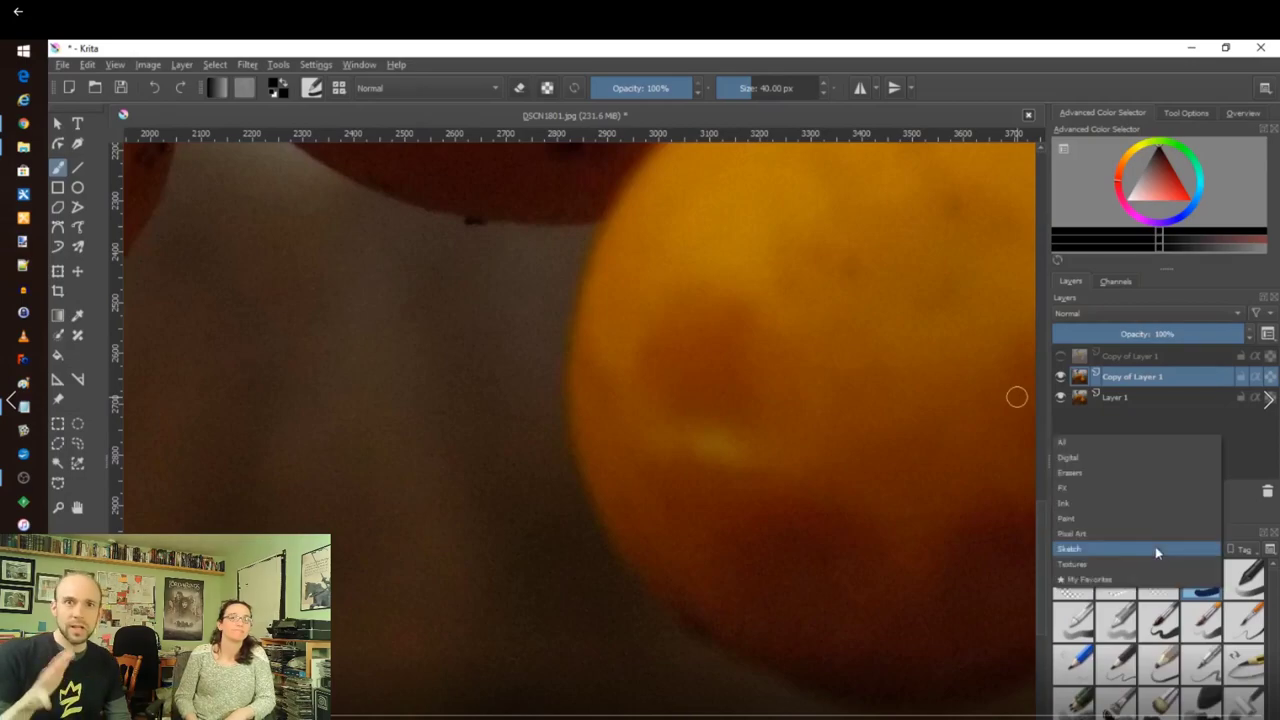
pyautogui.click(1125, 461)
pyautogui.click(1200, 692)
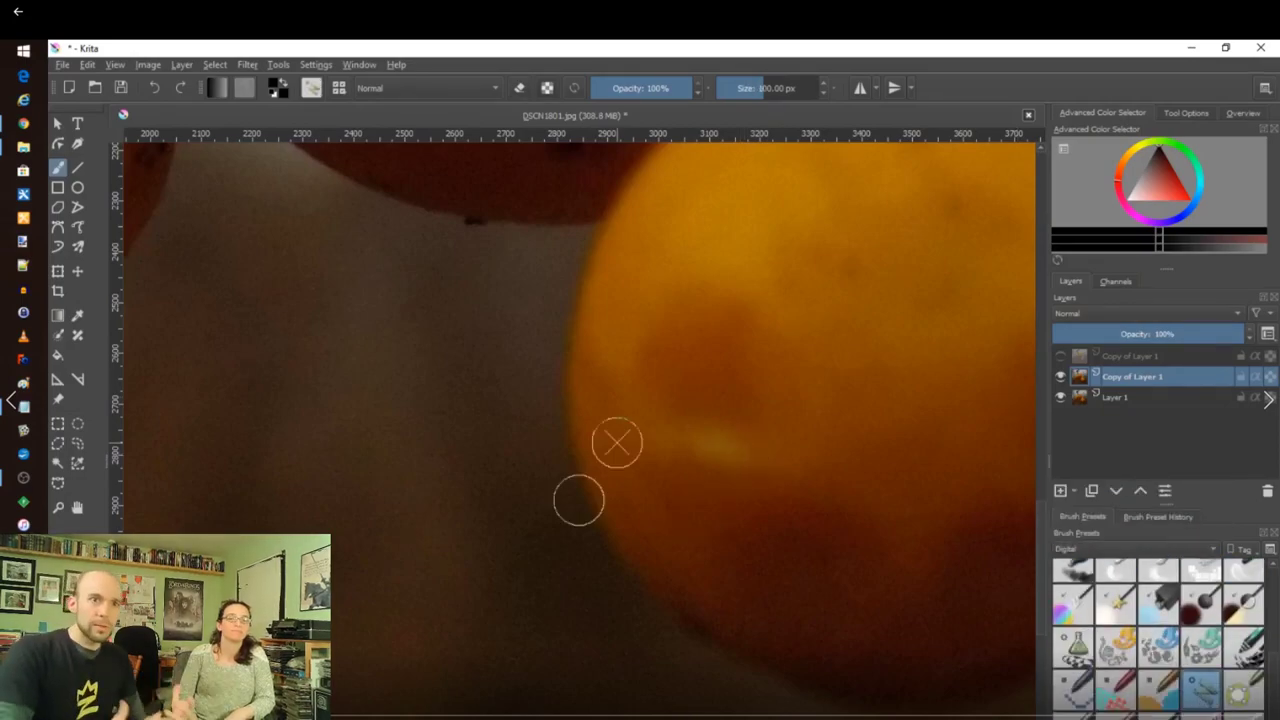
# Set the clone brush to a size of 225.89 px and 100% opacity, and hide the bottom Layer 1.
pyautogui.moveTo(655, 90); pyautogui.dragTo(784, 88)
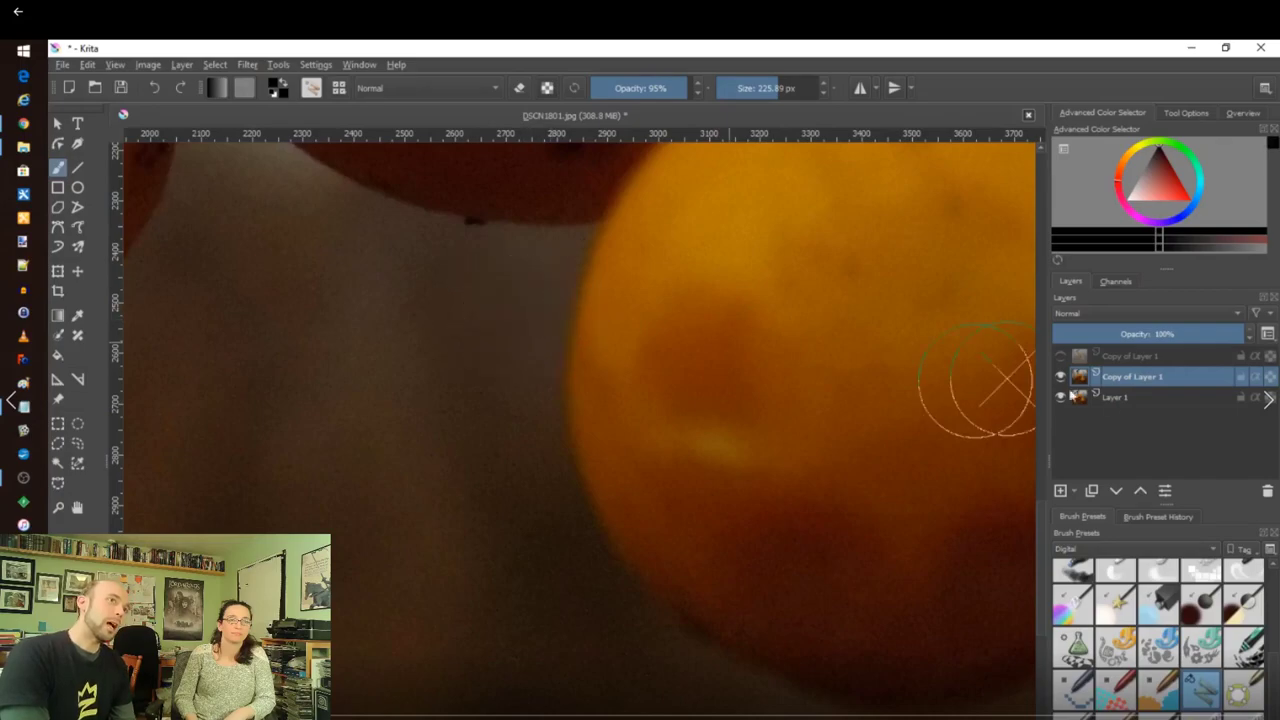
pyautogui.click(1060, 397)
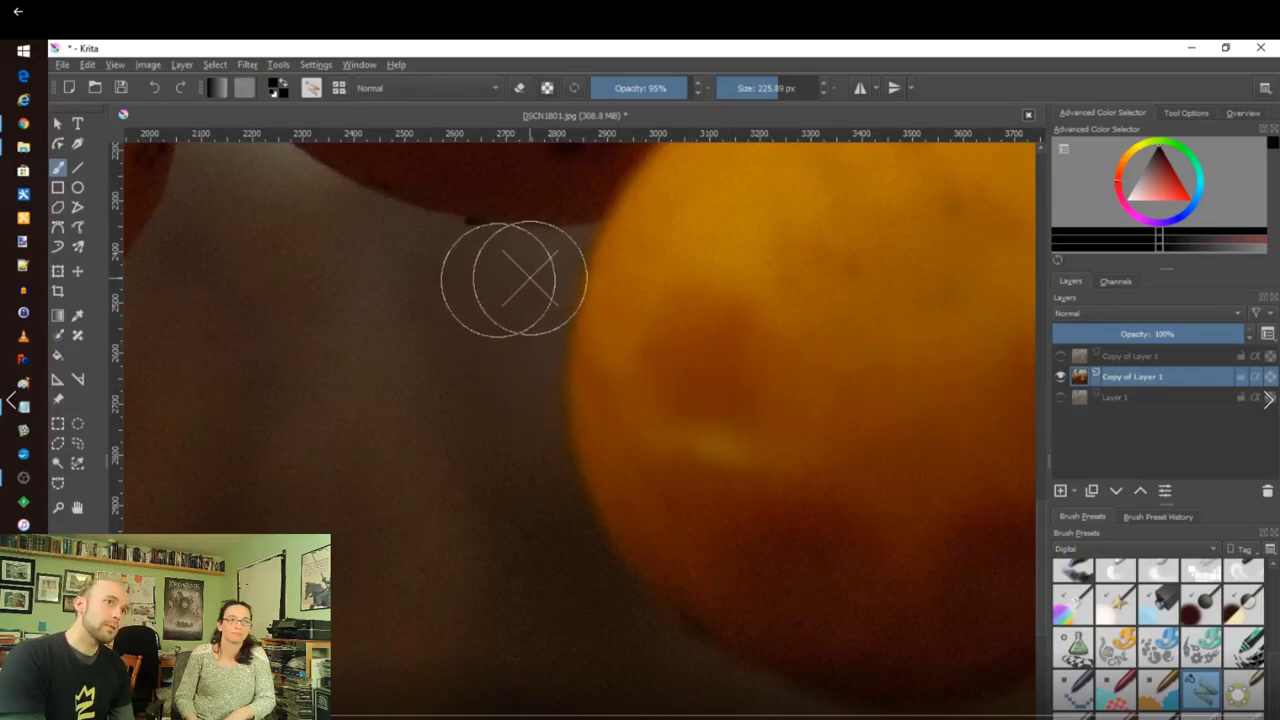
pyautogui.click(688, 87)
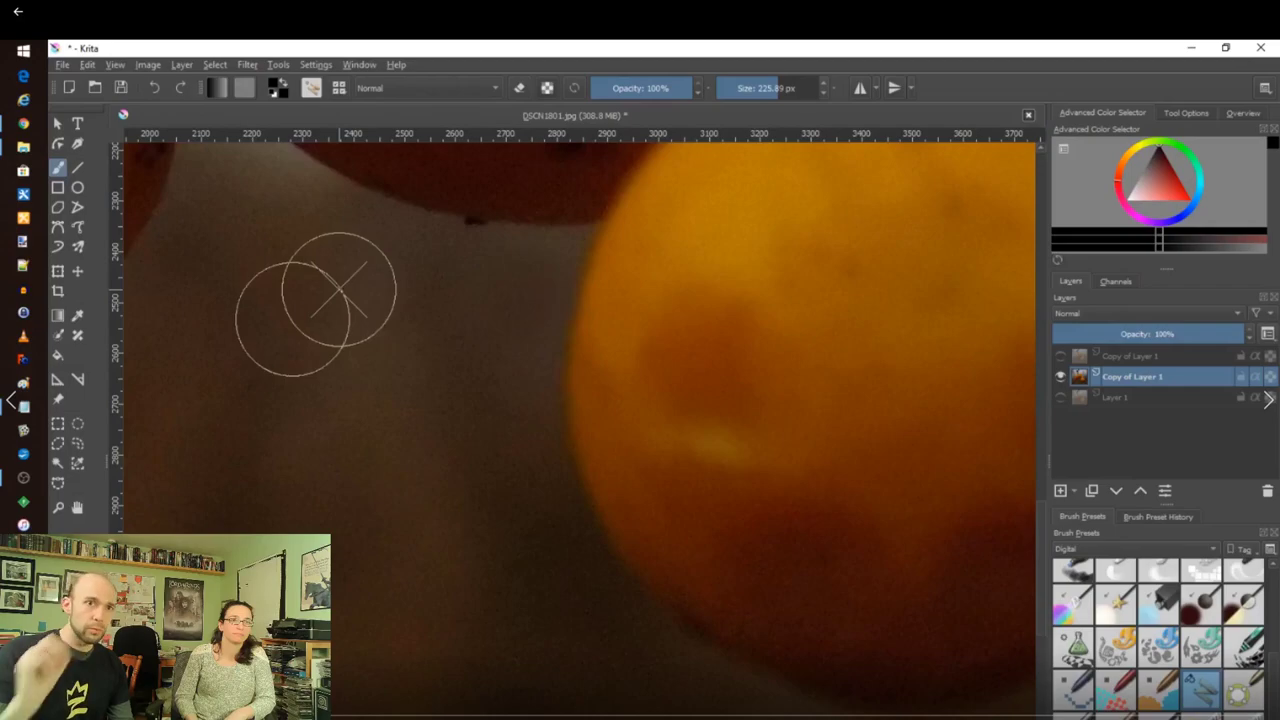
pyautogui.hotkey('shift', 'Delete')
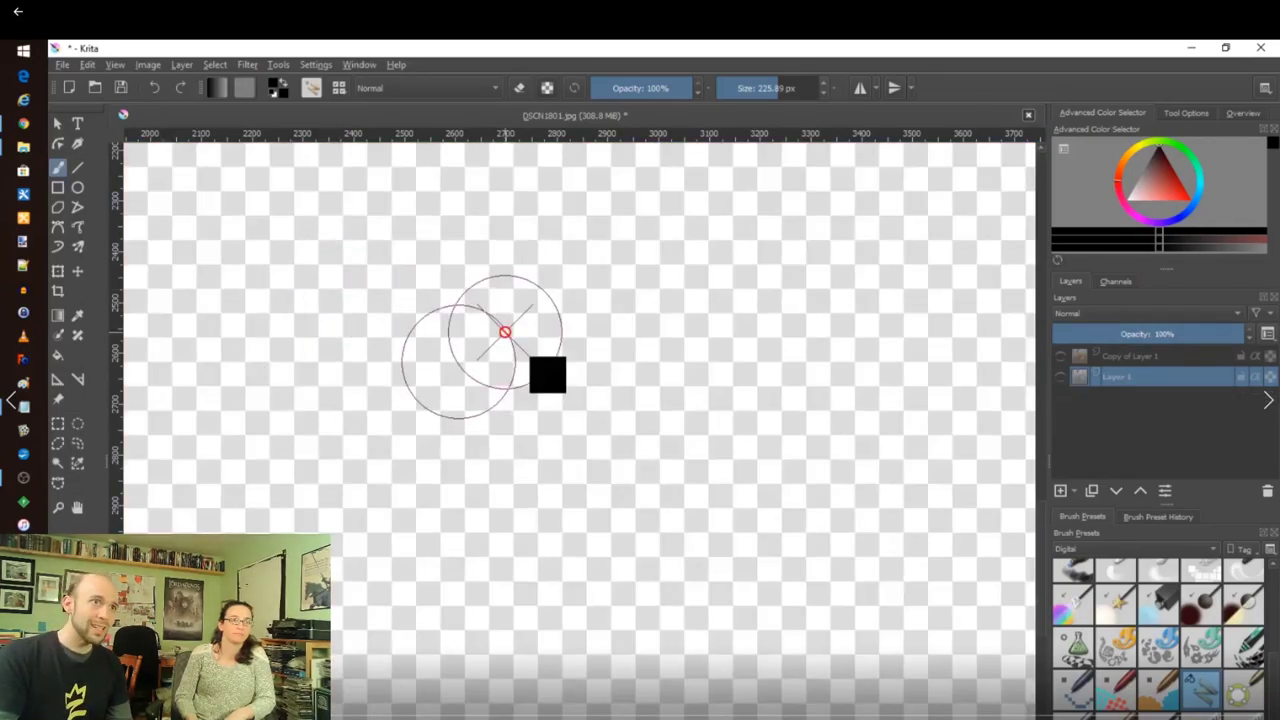
pyautogui.hotkey('ctrl', 'y')
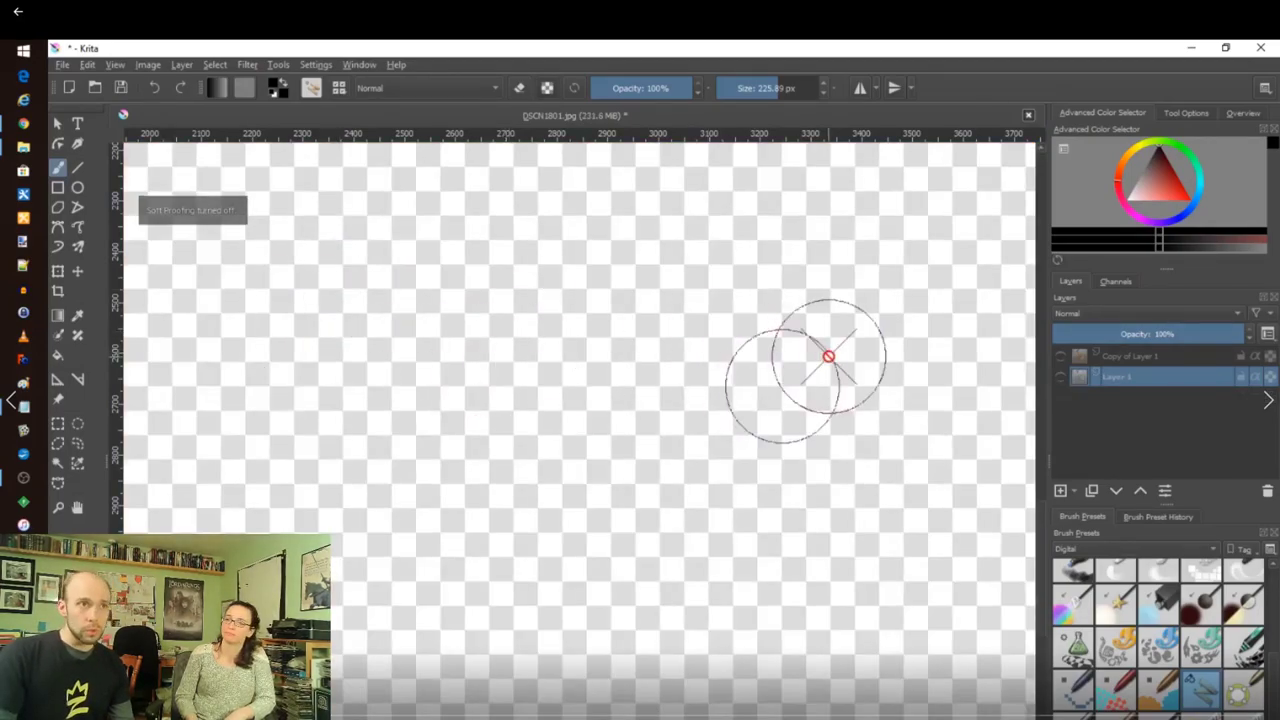
pyautogui.hotkey('ctrl', 'j')
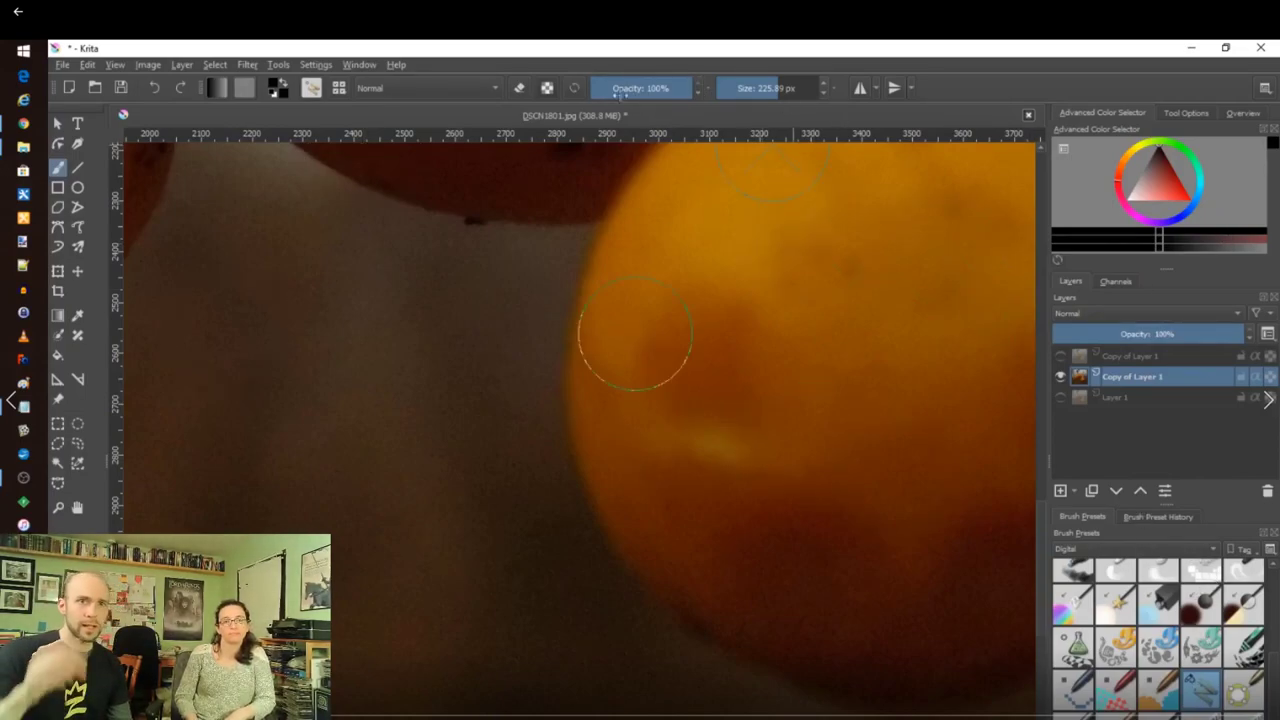
# Try erasing a short vertical strip of background beside the front fruit with eraser mode on, and undo it.
pyautogui.click(520, 88)
pyautogui.moveTo(534, 308); pyautogui.dragTo(537, 414)
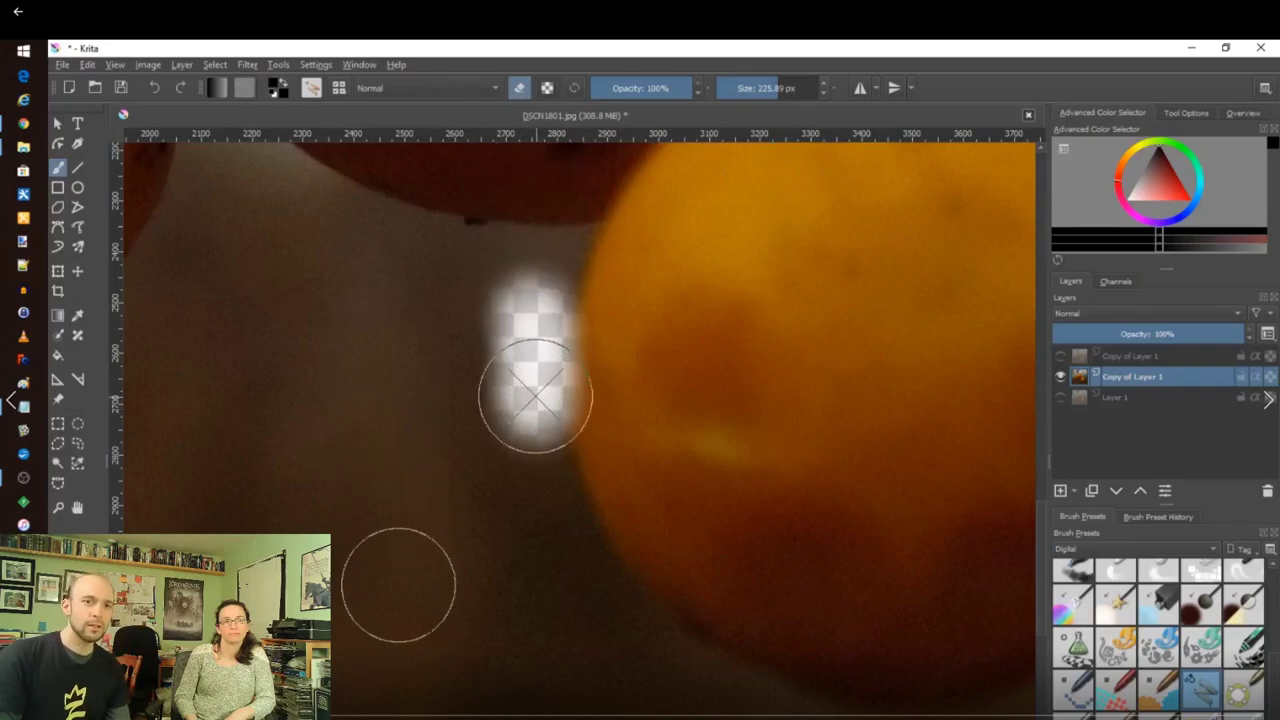
pyautogui.hotkey('ctrl', 'z')
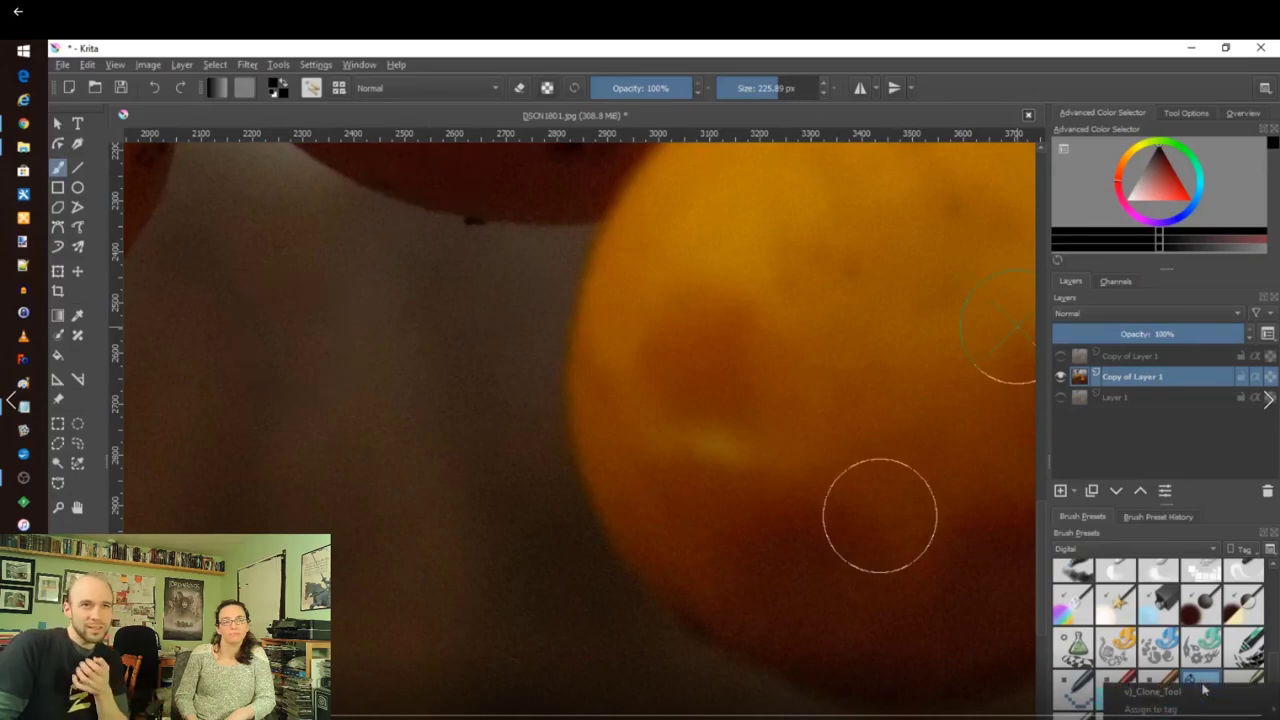
pyautogui.click(1178, 517)
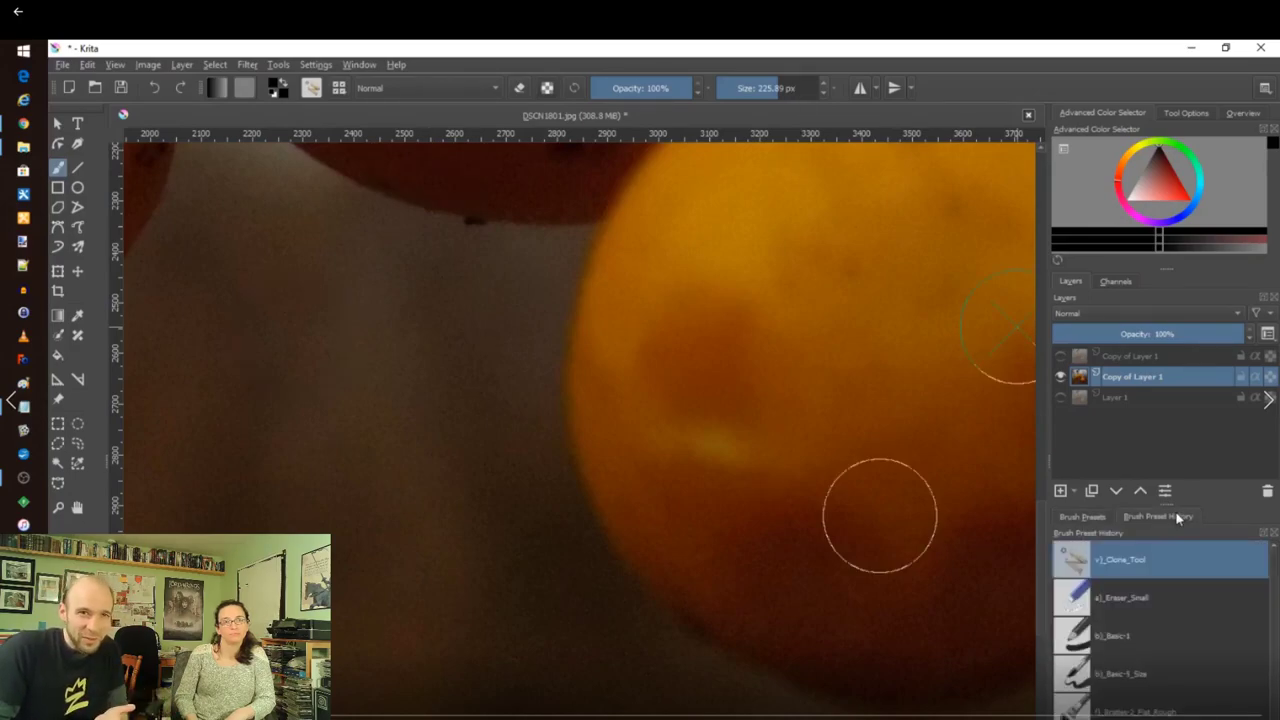
pyautogui.click(1083, 516)
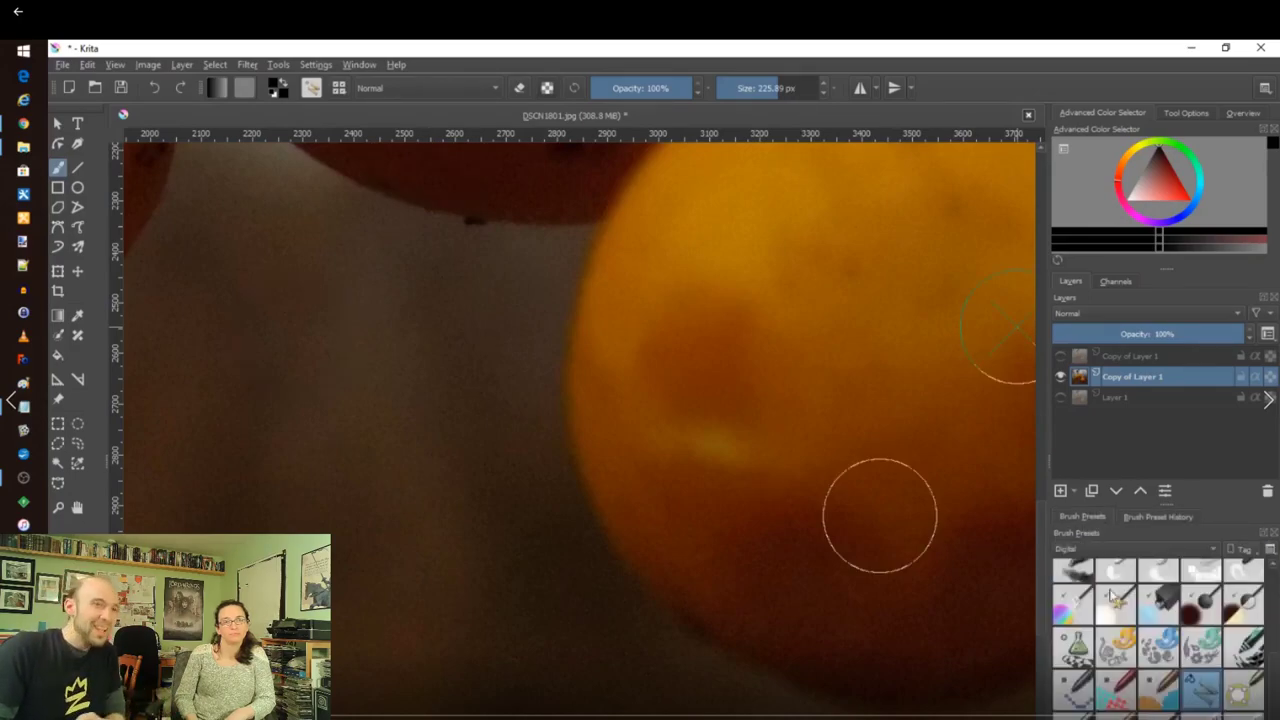
# Harden the Clone Tool brush tip by raising its softness curve's start and middle points to the maximum.
pyautogui.click(311, 88)
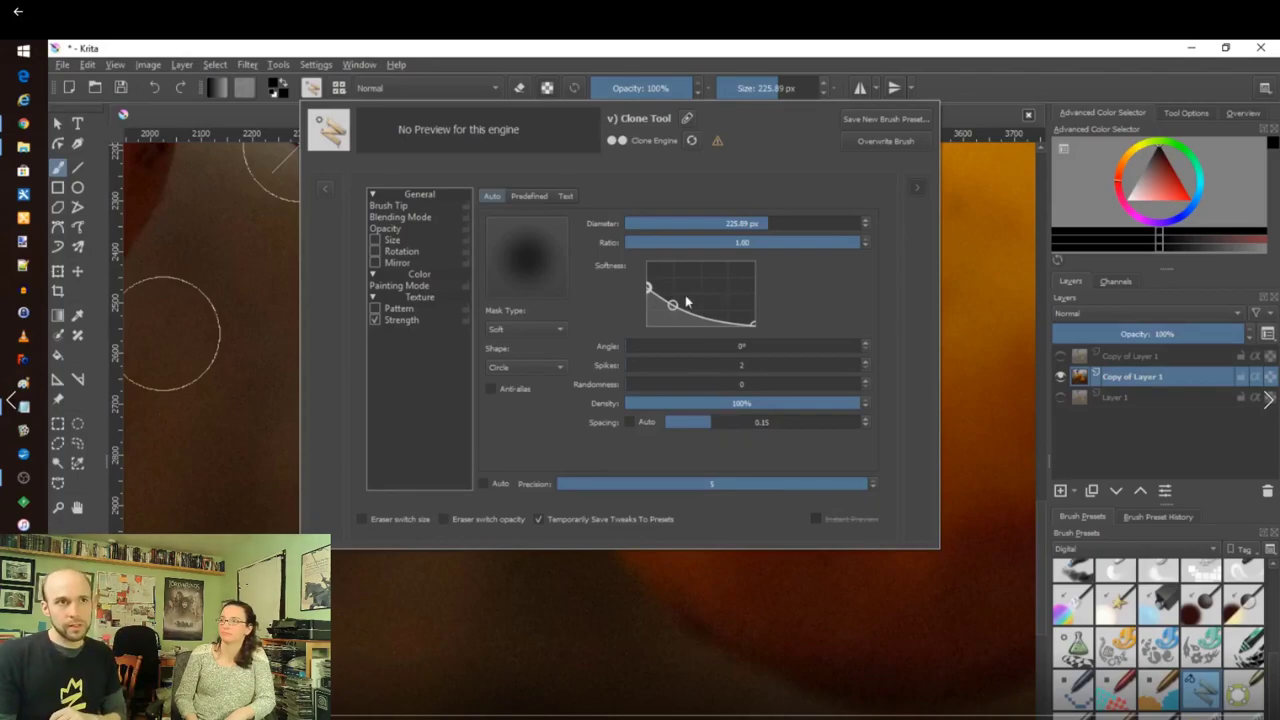
pyautogui.moveTo(648, 288); pyautogui.dragTo(650, 260)
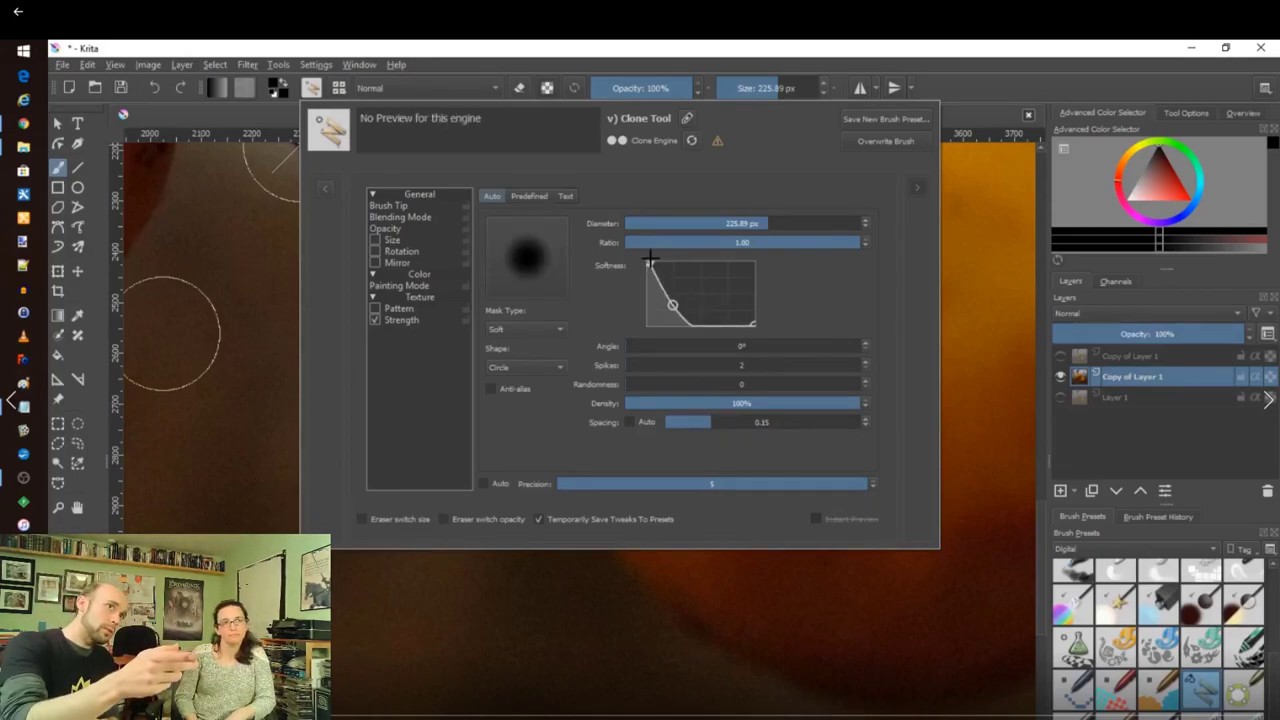
pyautogui.moveTo(672, 305)
pyautogui.mouseDown()
pyautogui.moveTo(764, 258)
pyautogui.moveTo(752, 265)
pyautogui.mouseUp()
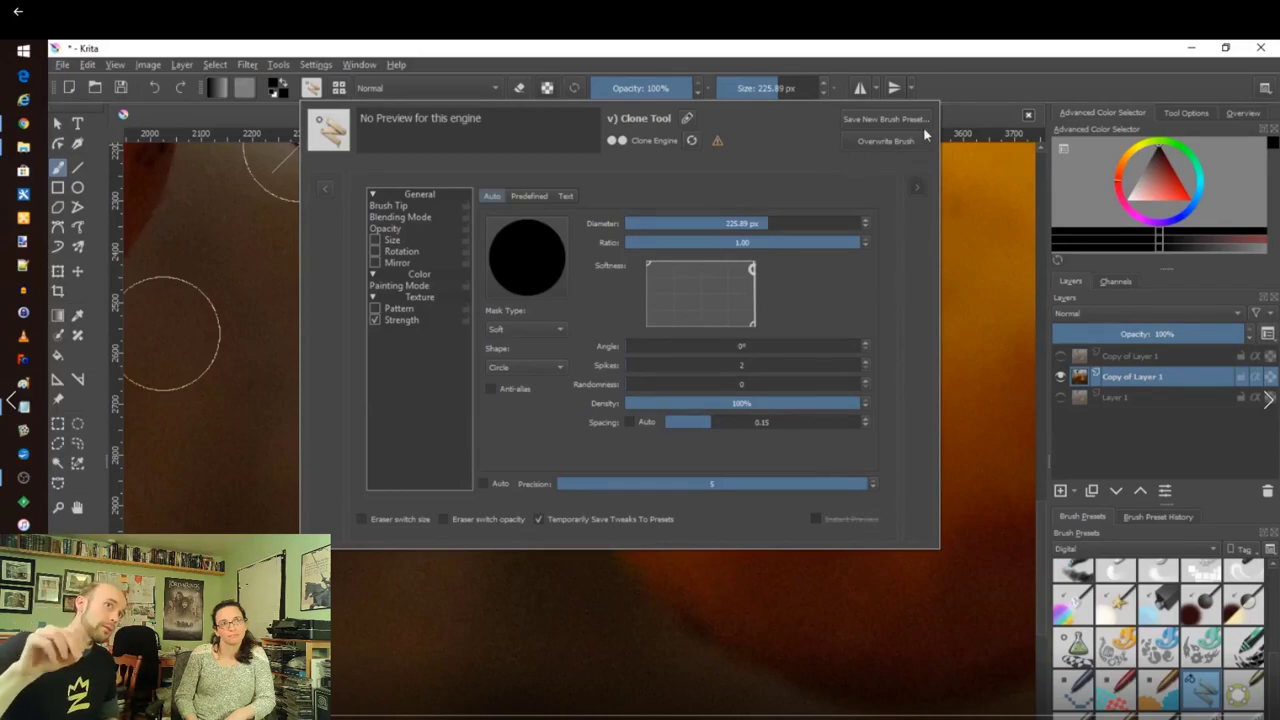
# Save the adjusted clone brush as a new preset named "v)_Clone_Tool C".
pyautogui.click(884, 119)
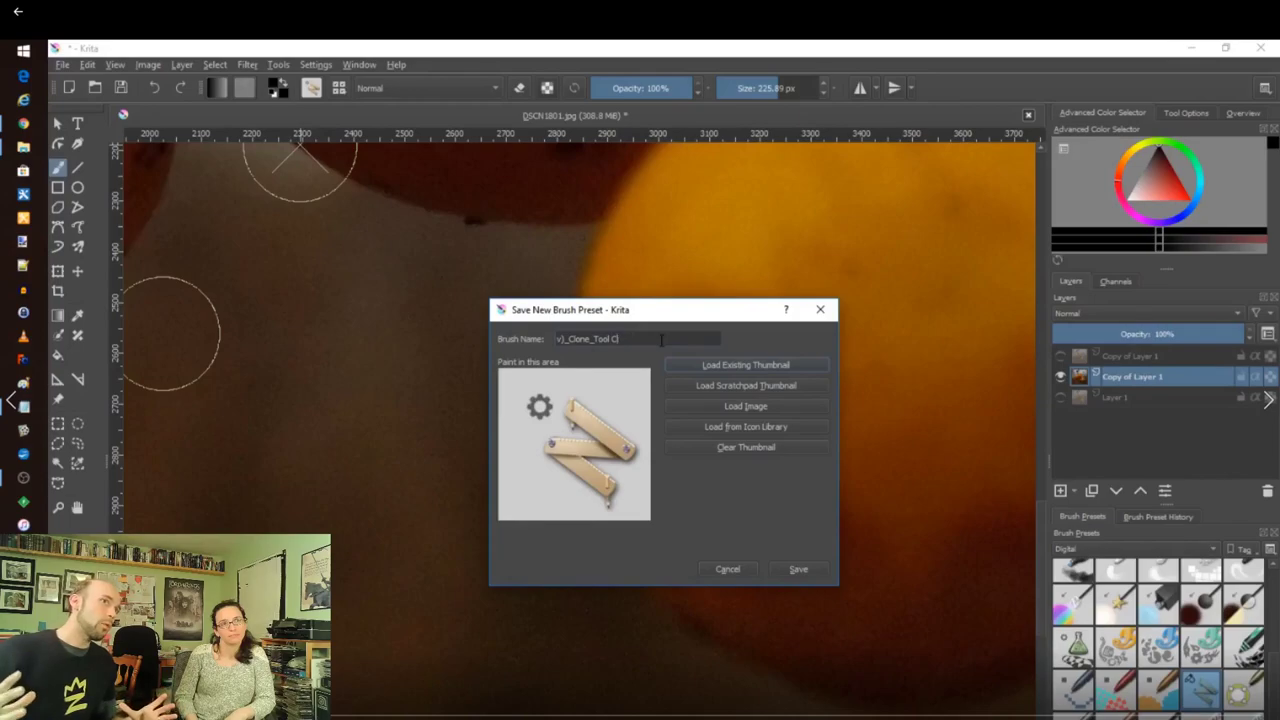
pyautogui.click(810, 570)
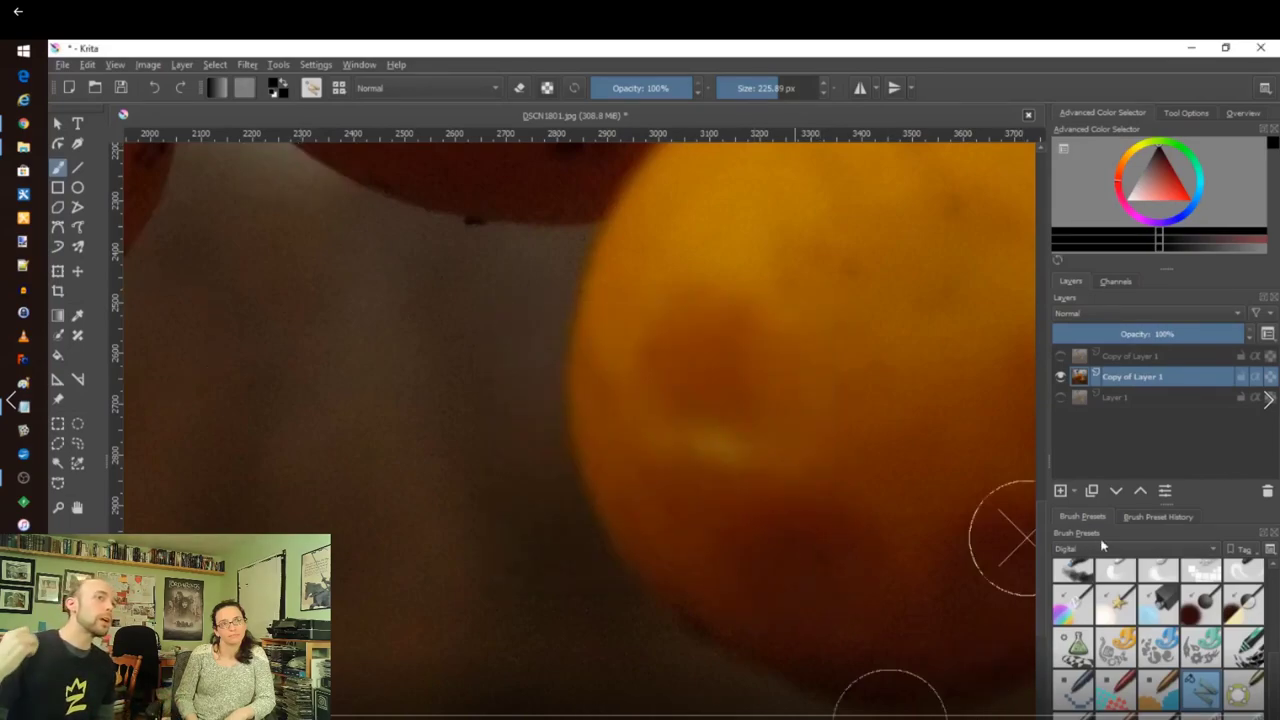
pyautogui.scroll(2, 1140, 576)
pyautogui.scroll(-2, 1140, 576)
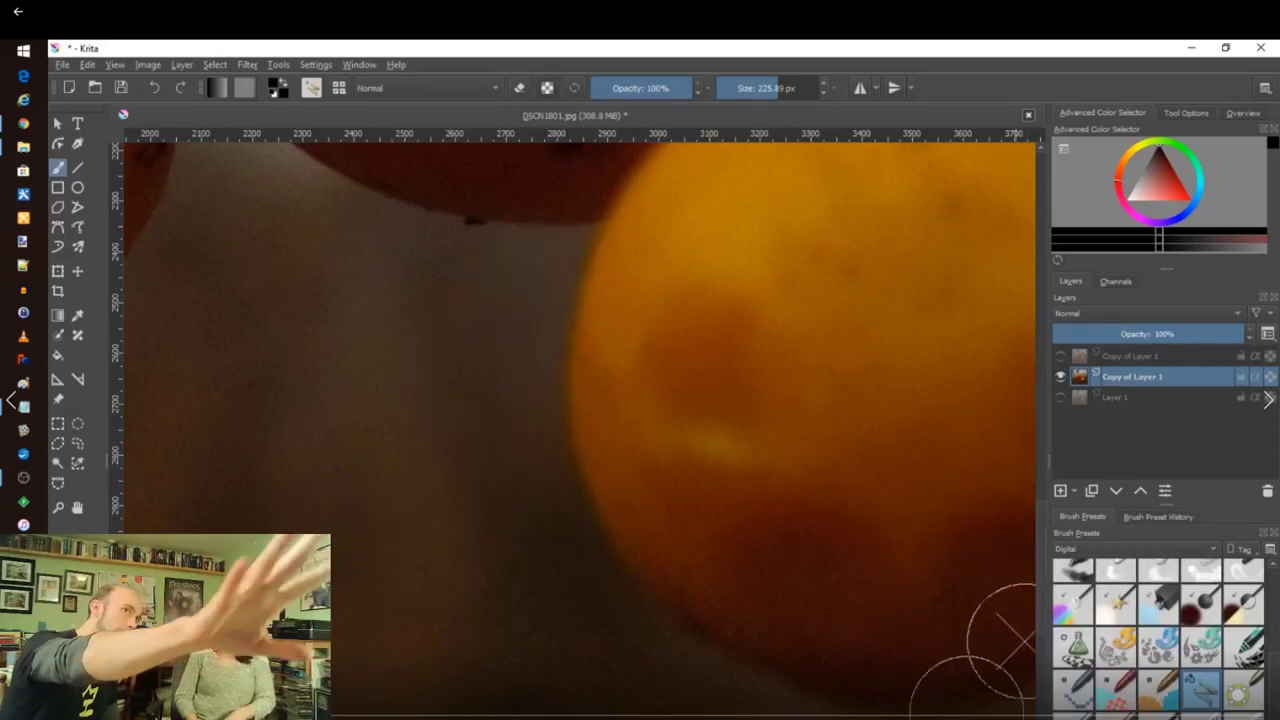
# Lower the clone brush's opacity to 30% and look over the list of available dockers.
pyautogui.click(684, 90)
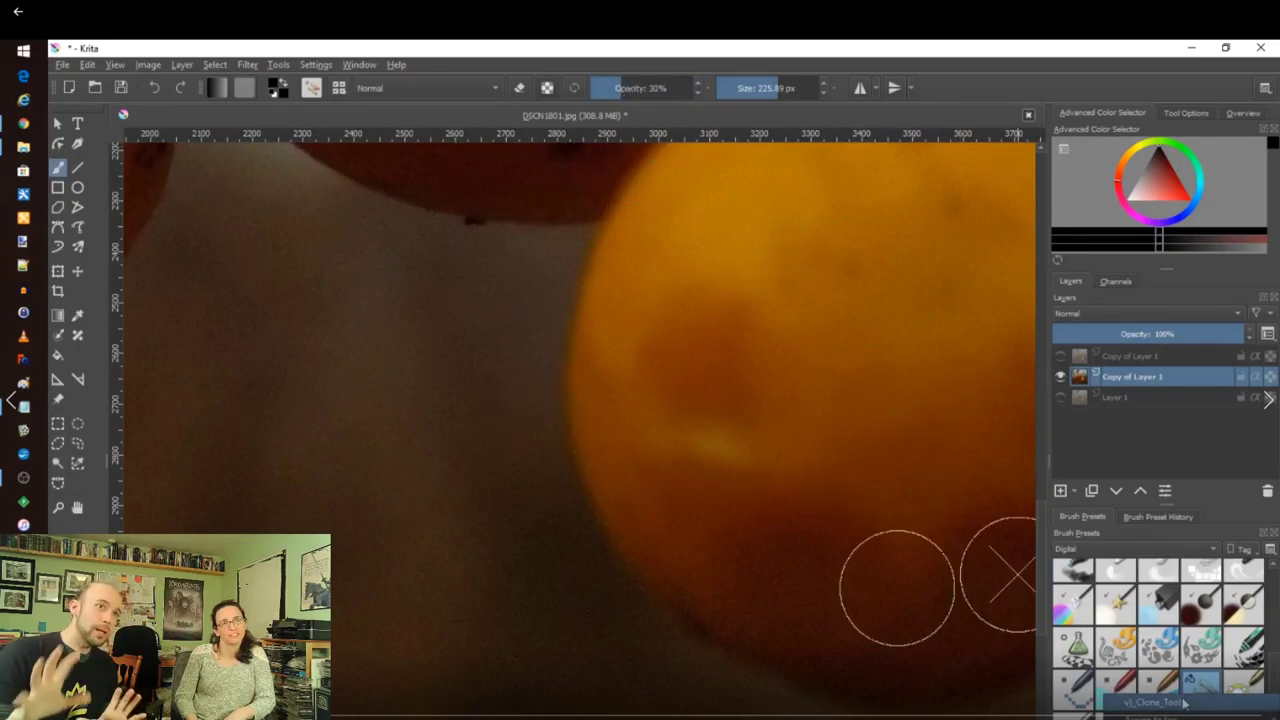
pyautogui.moveTo(1176, 714)
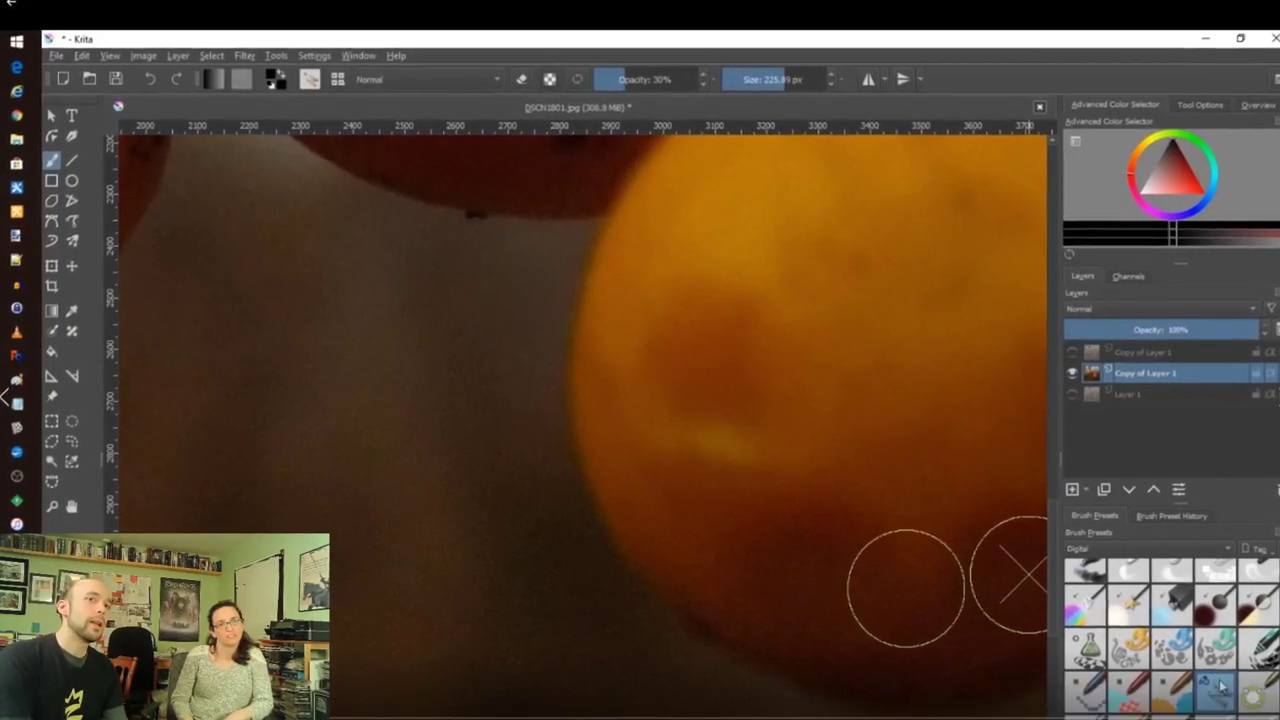
pyautogui.rightClick(1230, 530)
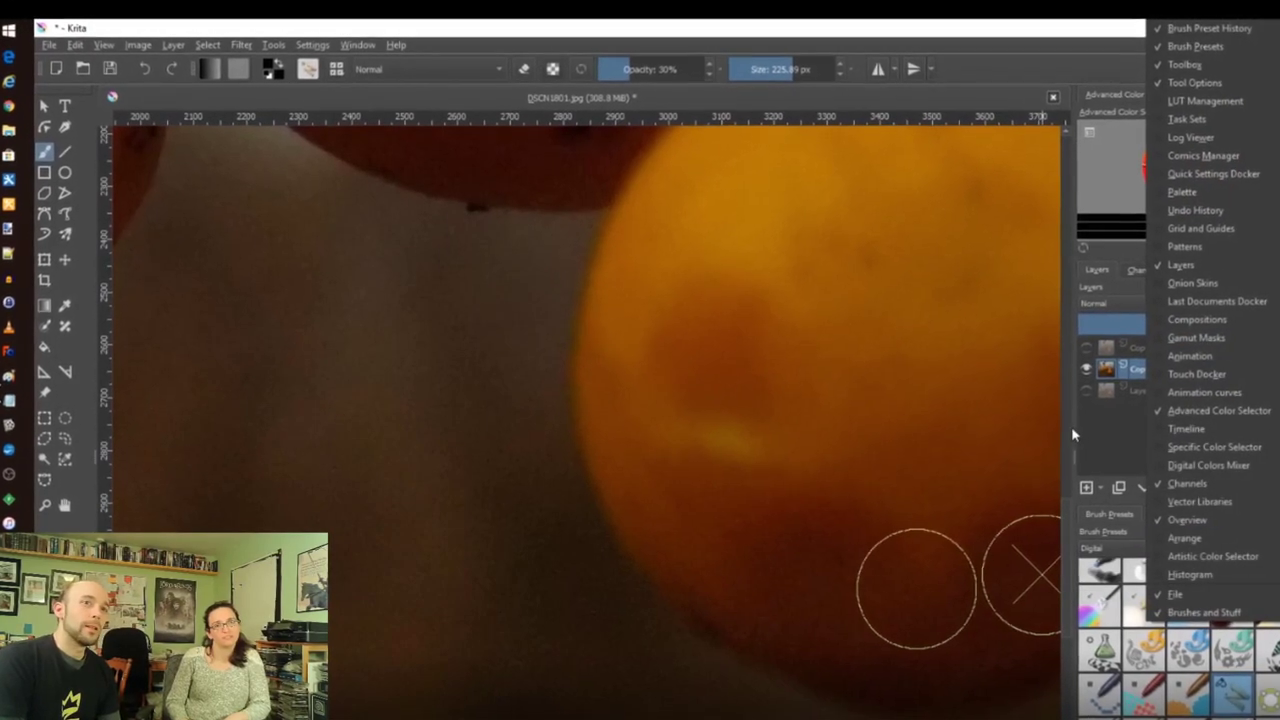
pyautogui.click(1071, 435)
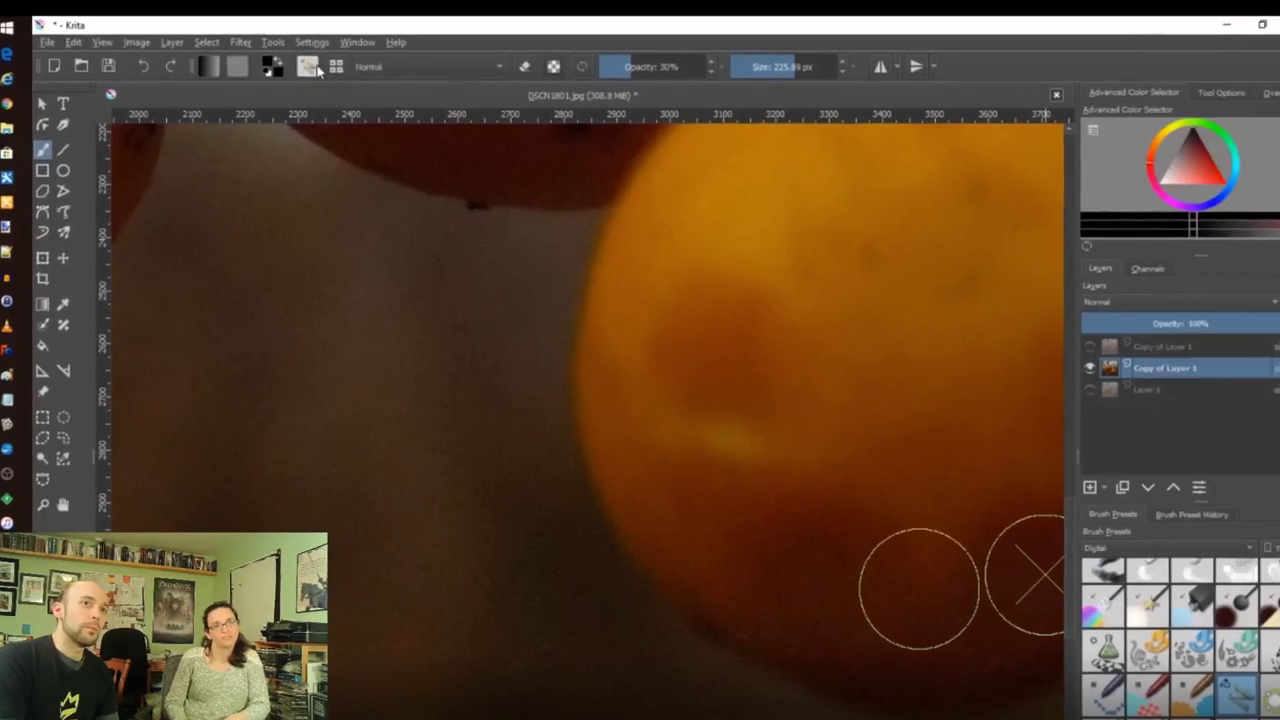
# Fine-tune the clone brush's softness curve by moving its middle point toward the outer end for a harder edge.
pyautogui.click(308, 69)
pyautogui.moveTo(775, 250)
pyautogui.mouseDown()
pyautogui.moveTo(668, 254)
pyautogui.moveTo(781, 248)
pyautogui.moveTo(764, 285)
pyautogui.moveTo(737, 263)
pyautogui.moveTo(761, 252)
pyautogui.mouseUp()
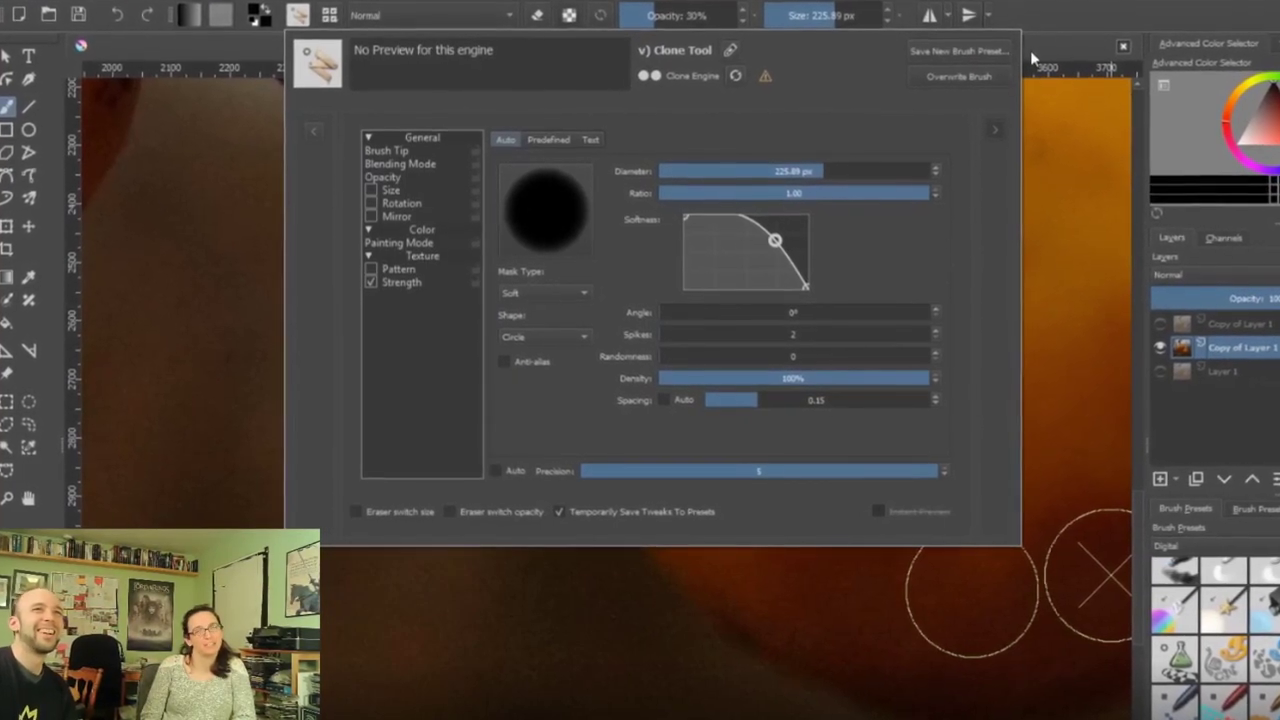
pyautogui.click(1034, 48)
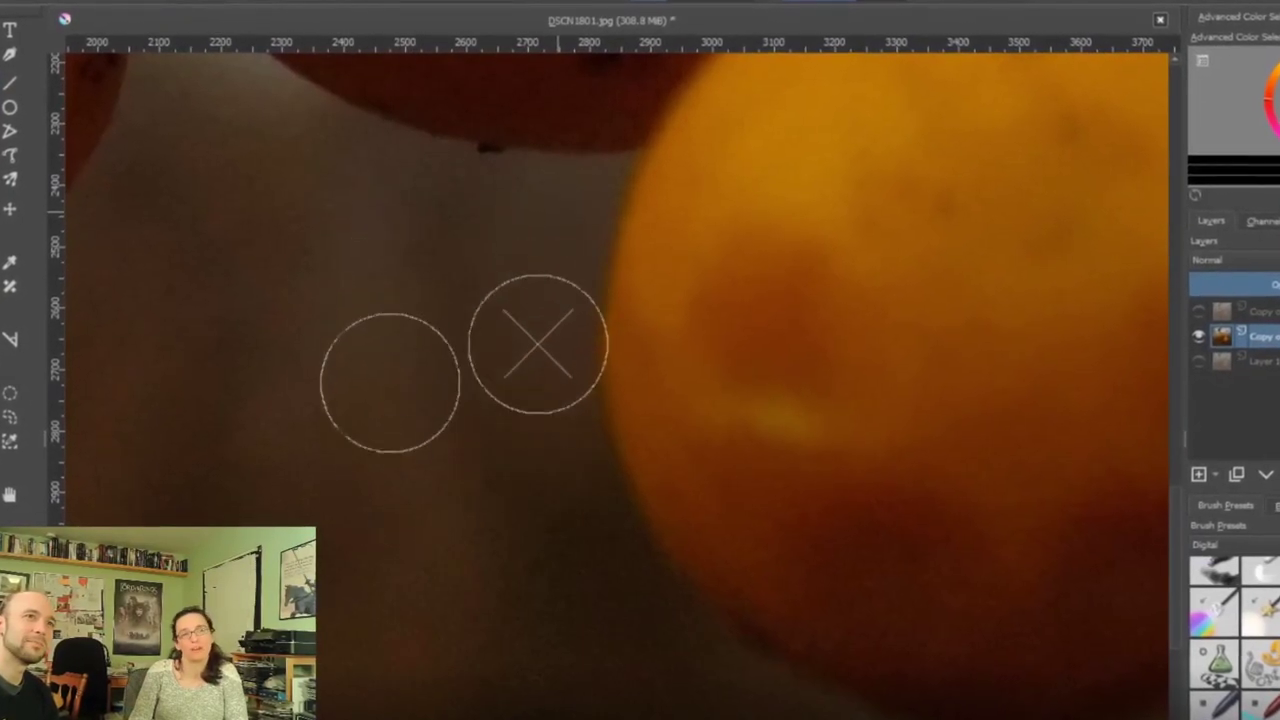
pyautogui.click(404, 3)
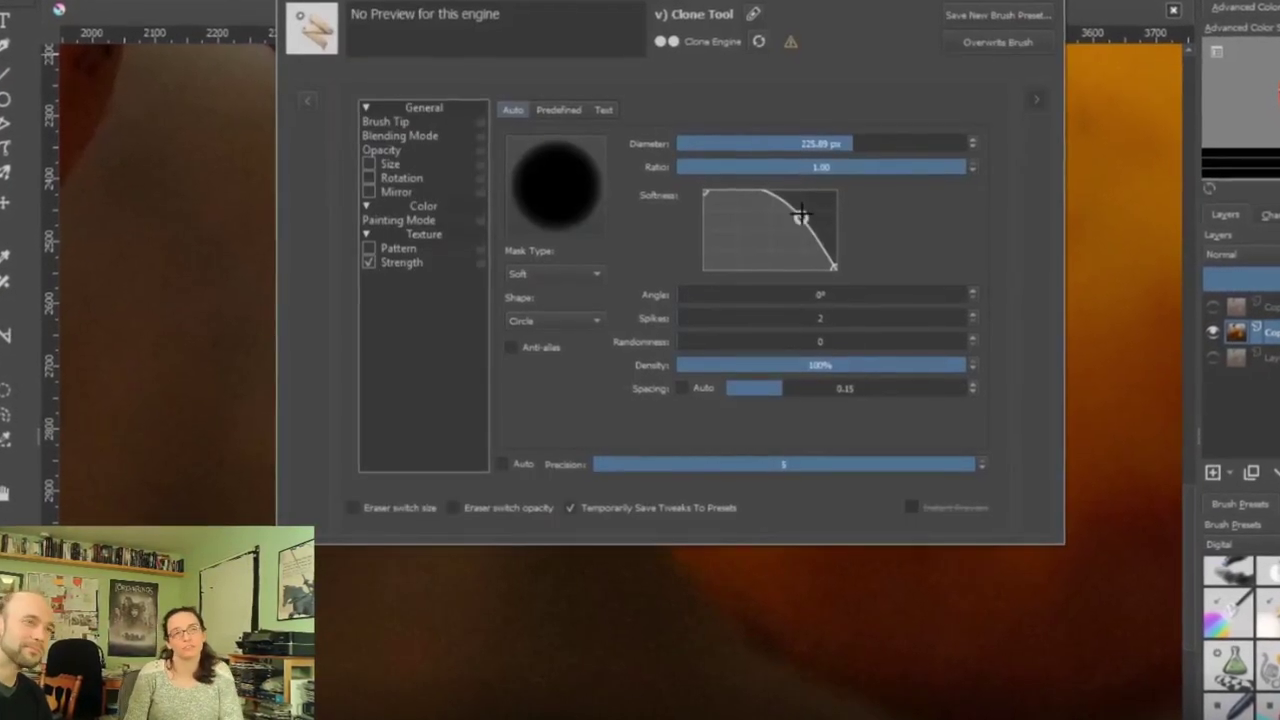
pyautogui.moveTo(801, 214); pyautogui.dragTo(828, 213)
pyautogui.click(1095, 92)
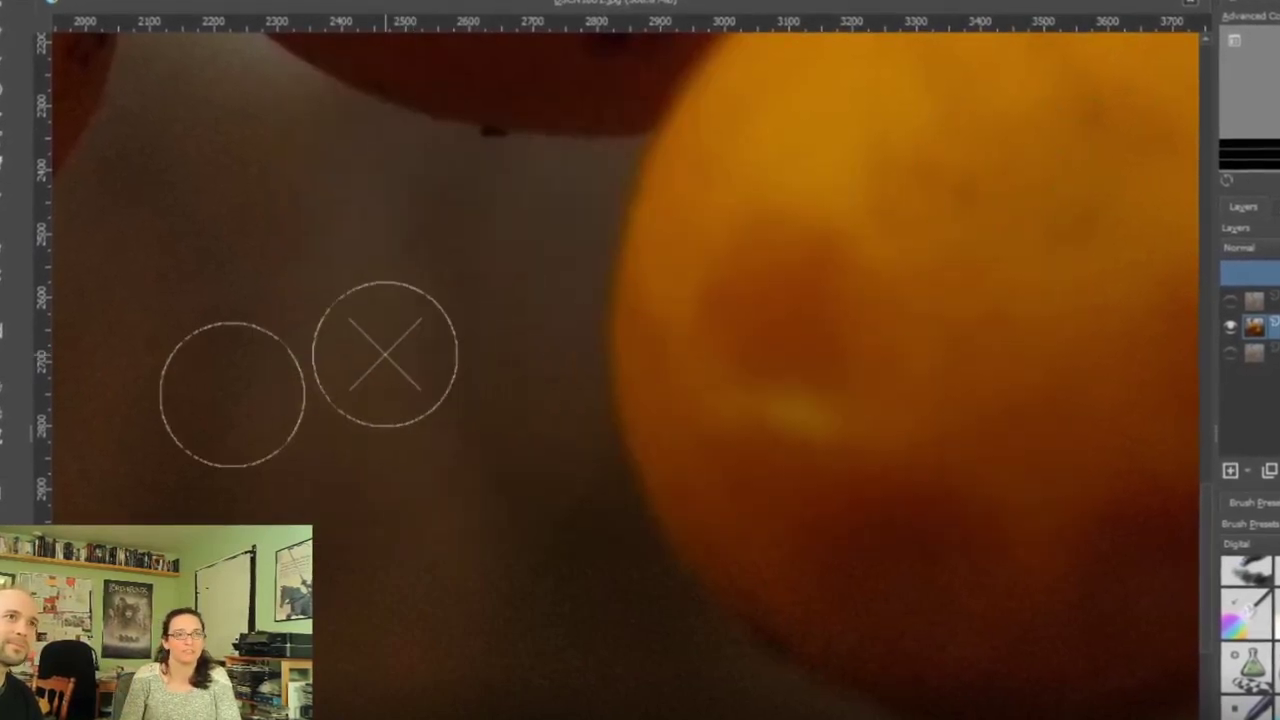
# Clone sampled background over the dark area beside the front fruit's left edge, resampling the source as needed.
pyautogui.keyDown('ctrl'); pyautogui.click(414, 234); pyautogui.keyUp('ctrl')
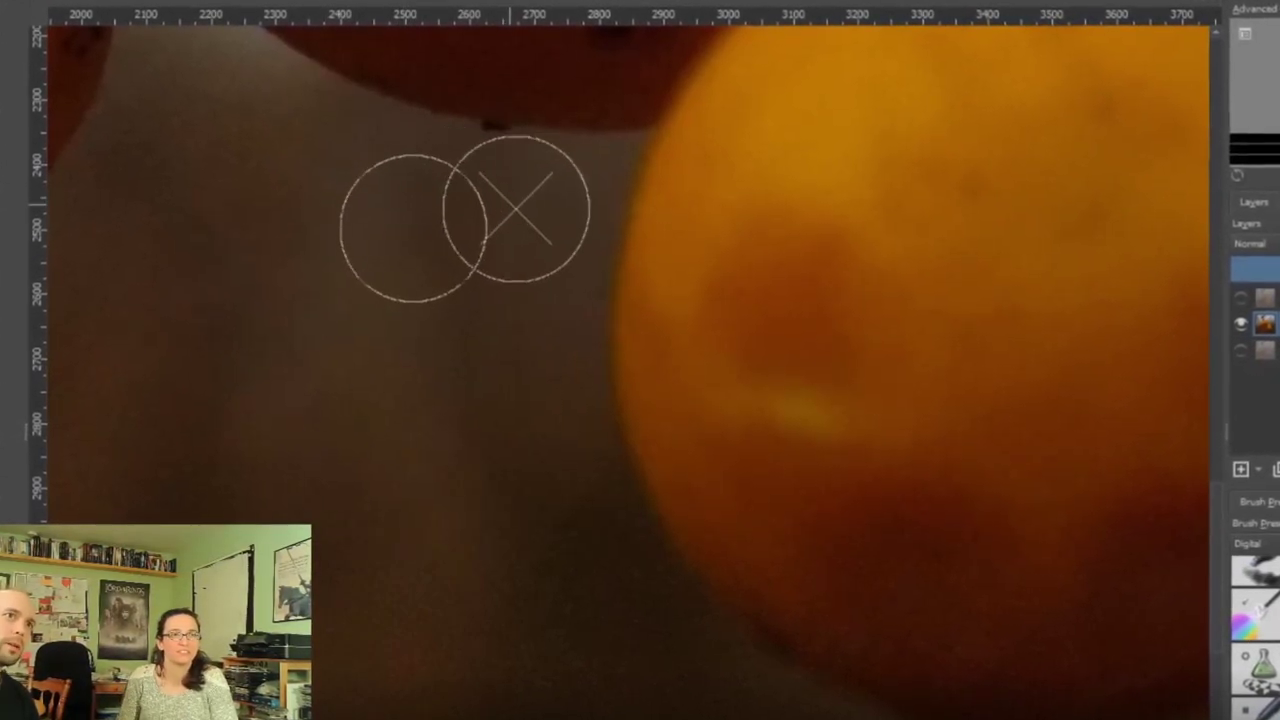
pyautogui.moveTo(516, 209)
pyautogui.mouseDown()
pyautogui.moveTo(557, 200)
pyautogui.moveTo(444, 199)
pyautogui.moveTo(559, 197)
pyautogui.moveTo(573, 201)
pyautogui.moveTo(559, 203)
pyautogui.moveTo(560, 237)
pyautogui.mouseUp()
pyautogui.keyDown('ctrl'); pyautogui.click(444, 201); pyautogui.keyUp('ctrl')
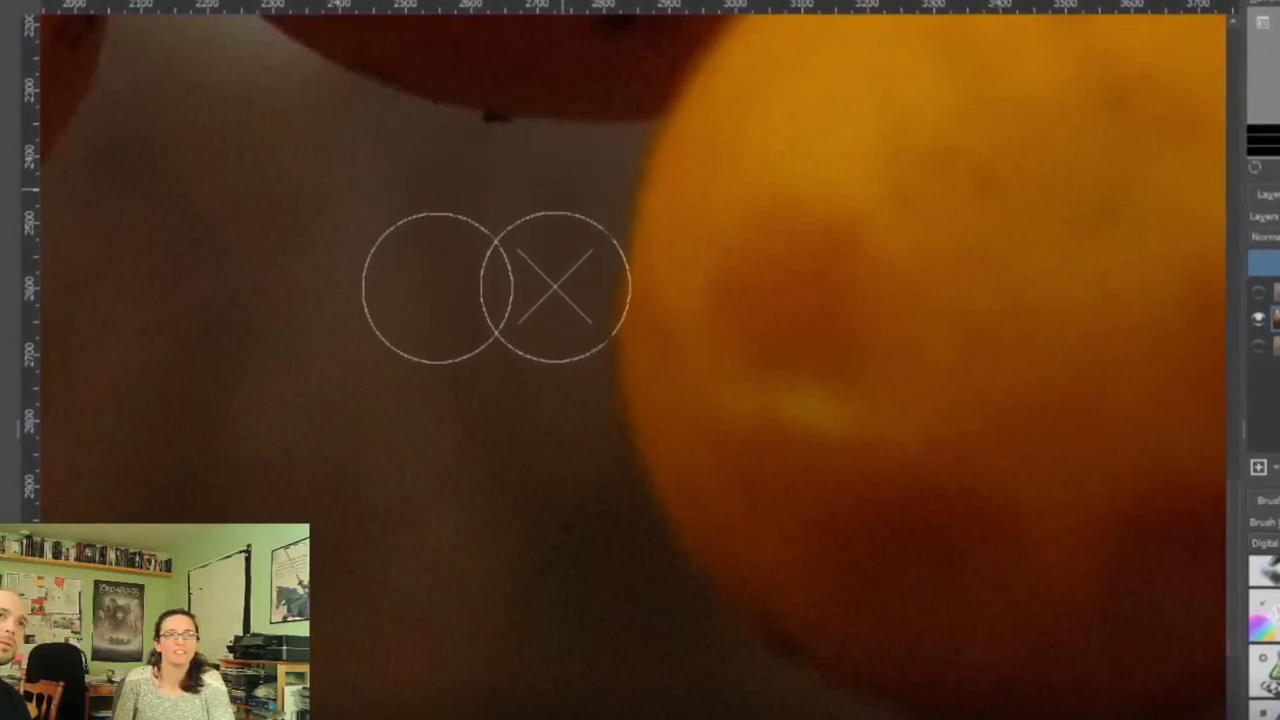
pyautogui.keyDown('ctrl'); pyautogui.click(571, 523); pyautogui.keyUp('ctrl')
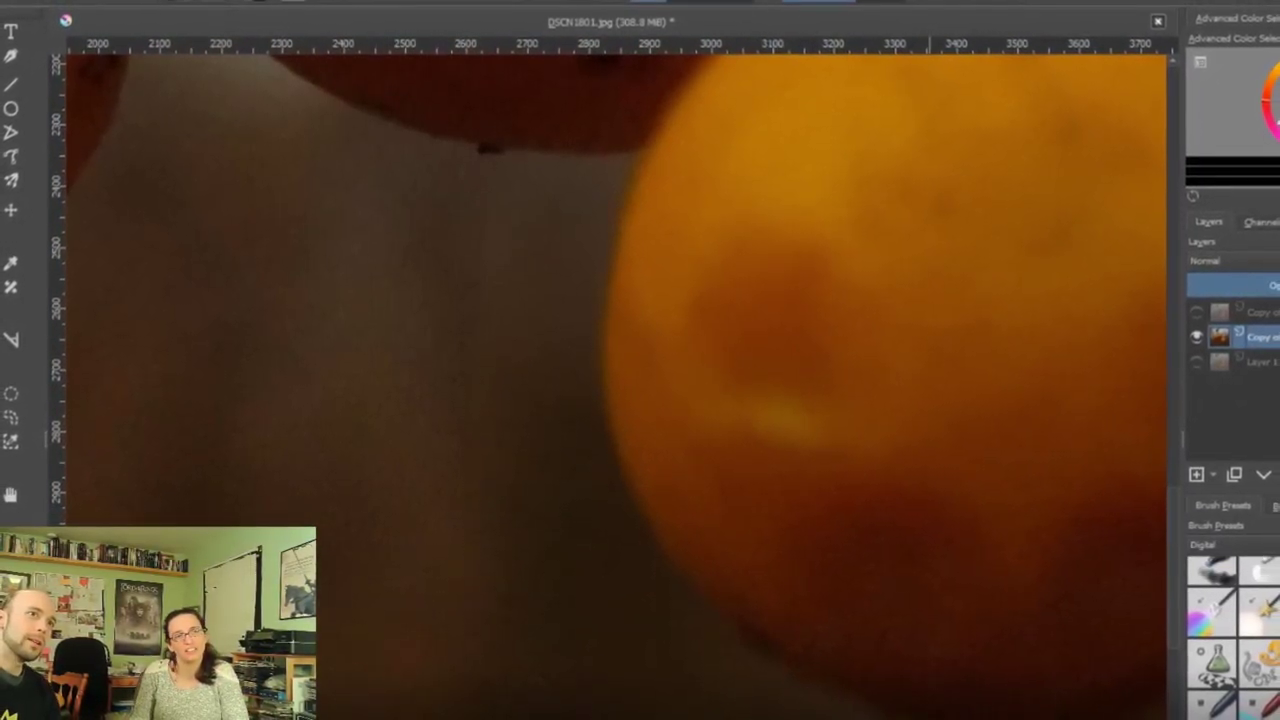
# Set the clone brush's opacity to 45% and examine the background and stems around the front fruit.
pyautogui.moveTo(692, 719); pyautogui.dragTo(788, 719)
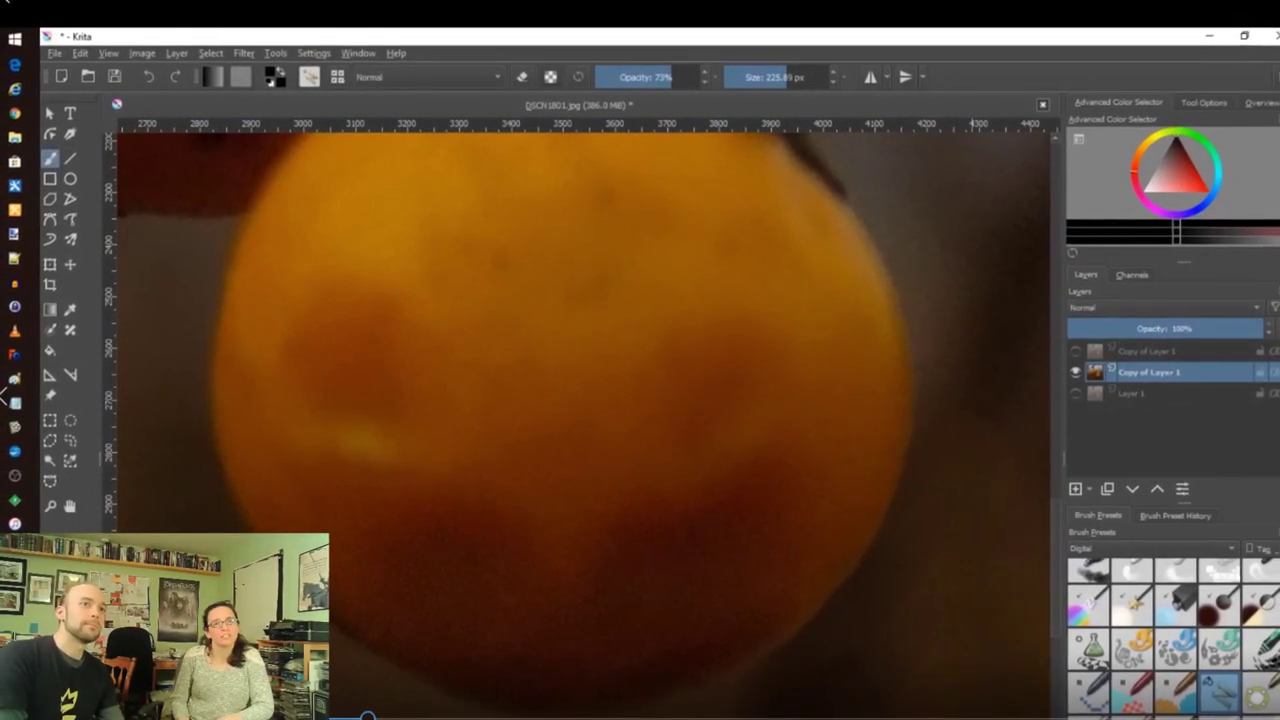
pyautogui.click(642, 79)
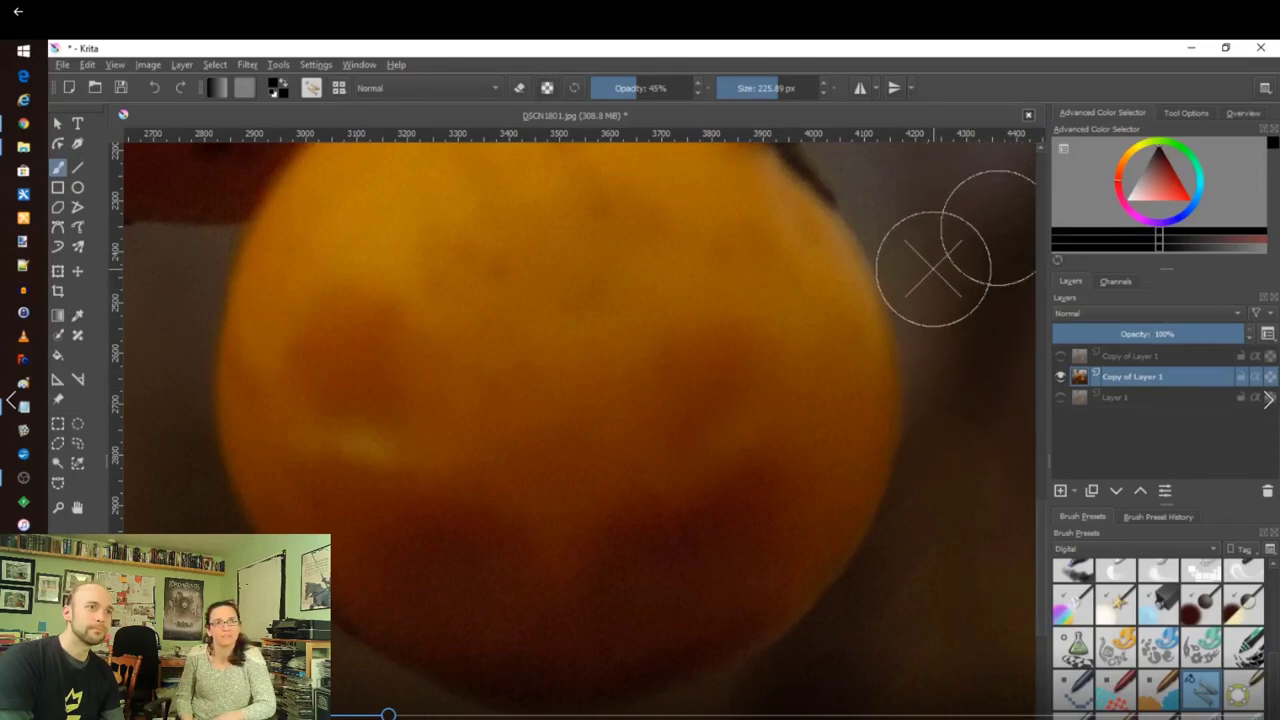
pyautogui.moveTo(733, 719); pyautogui.dragTo(820, 719)
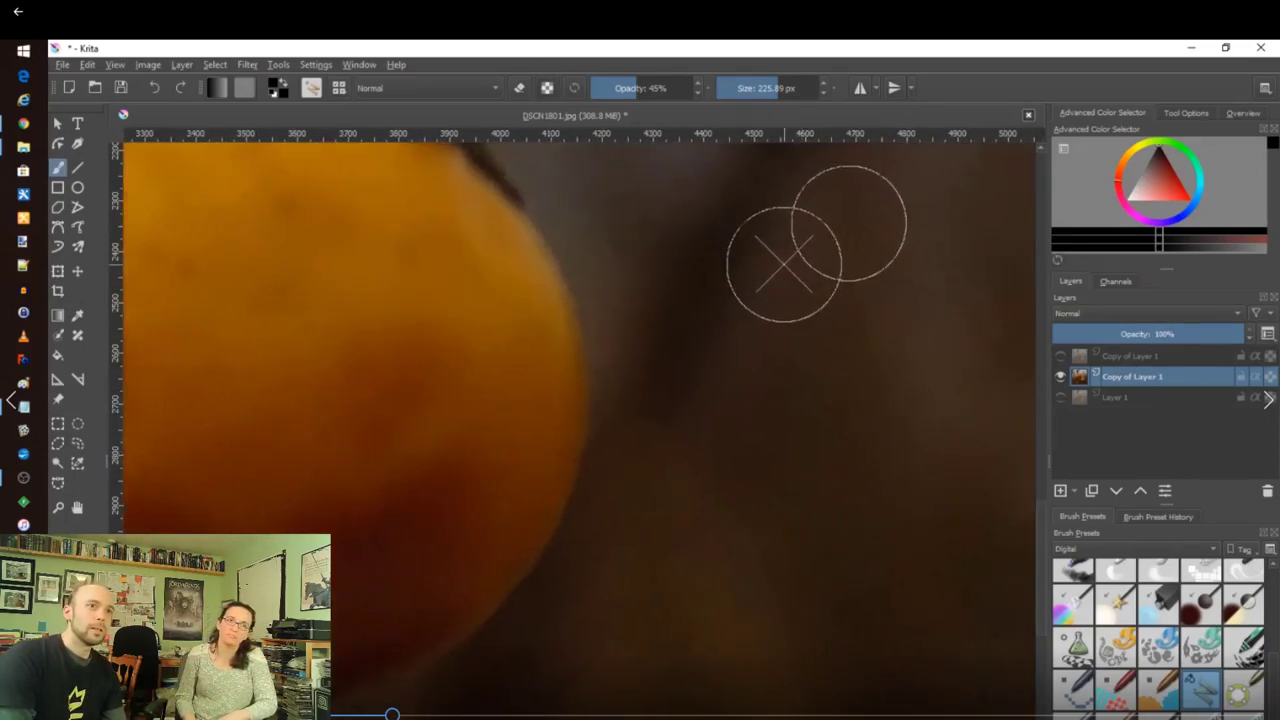
pyautogui.scroll(2, 843, 341)
pyautogui.scroll(-2, 842, 341)
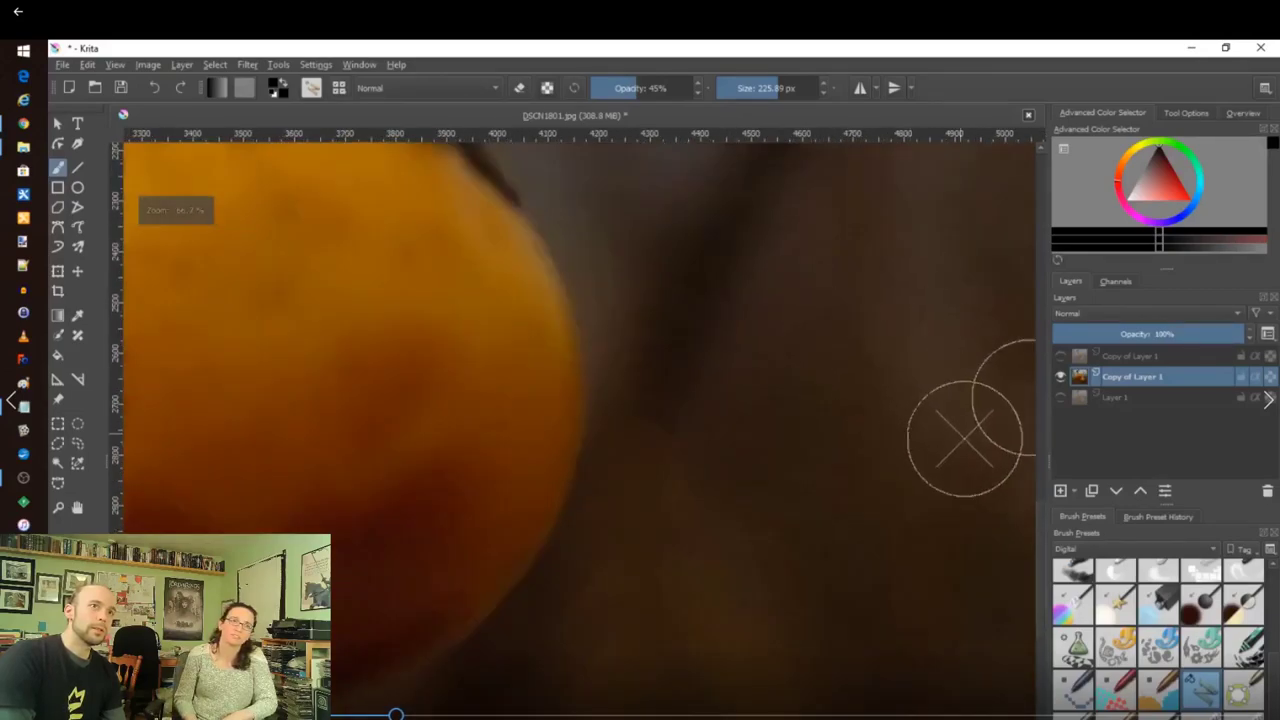
pyautogui.scroll(3, 614, 500)
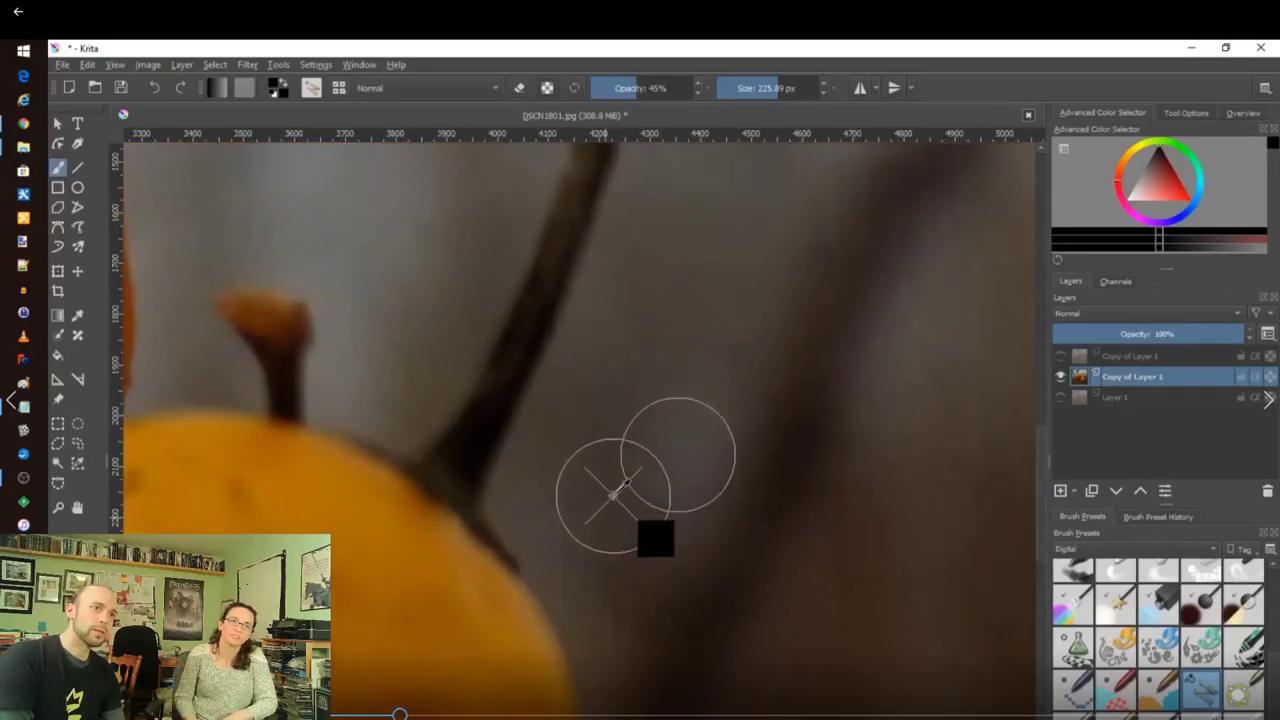
pyautogui.scroll(-3, 840, 620)
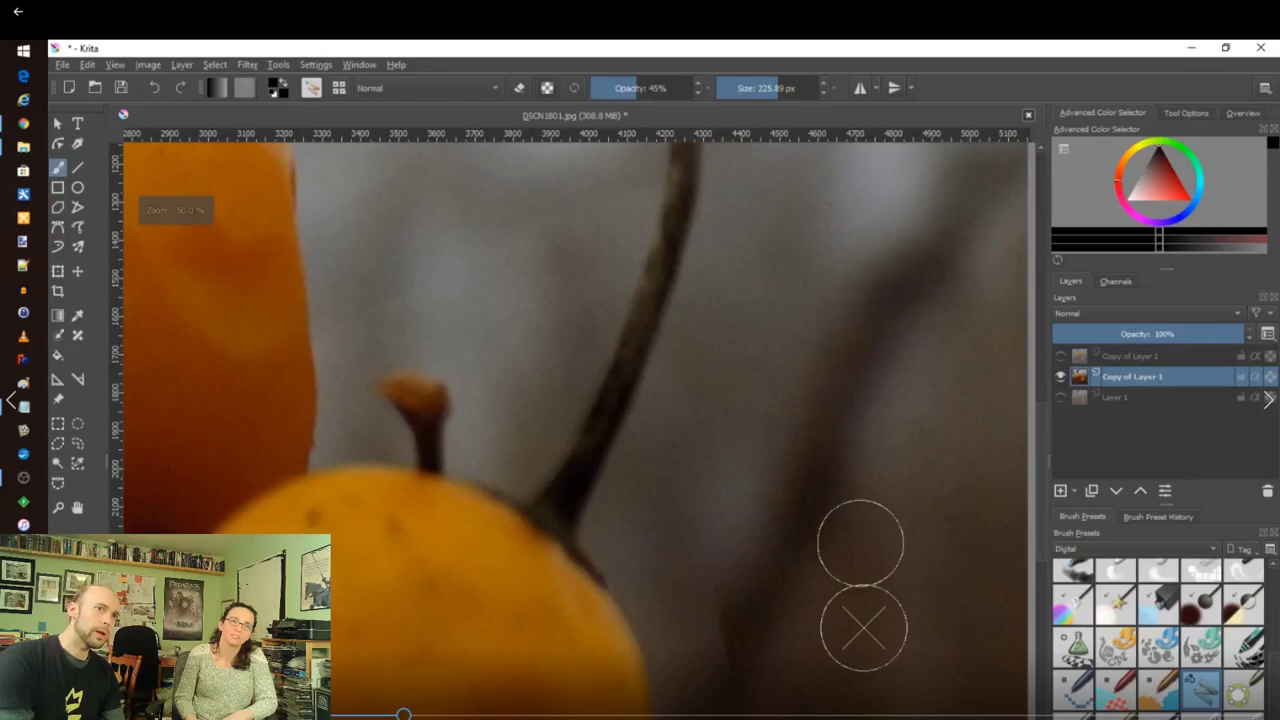
pyautogui.scroll(-3, 1047, 524)
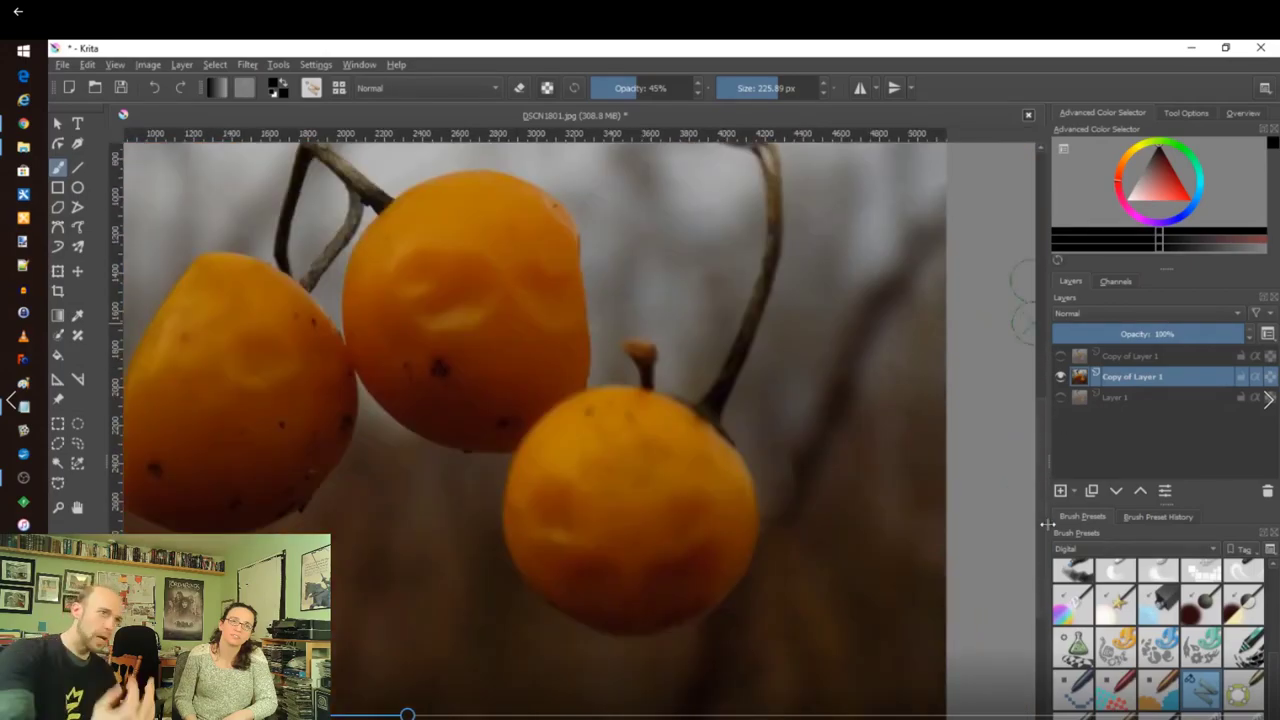
pyautogui.scroll(-1, 1047, 524)
pyautogui.scroll(4, 503, 415)
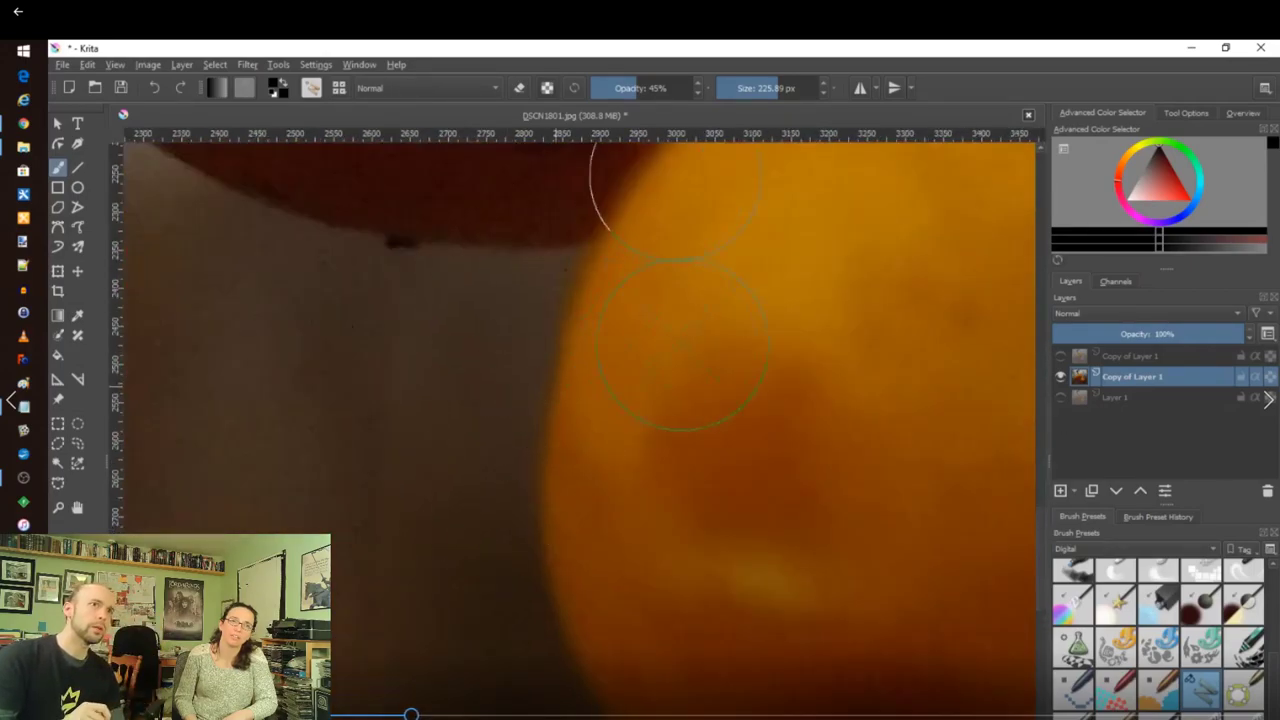
# Set the clone brush's opacity to 100% and clone a vertical strip of background along the front fruit's left edge.
pyautogui.moveTo(641, 90); pyautogui.dragTo(695, 89)
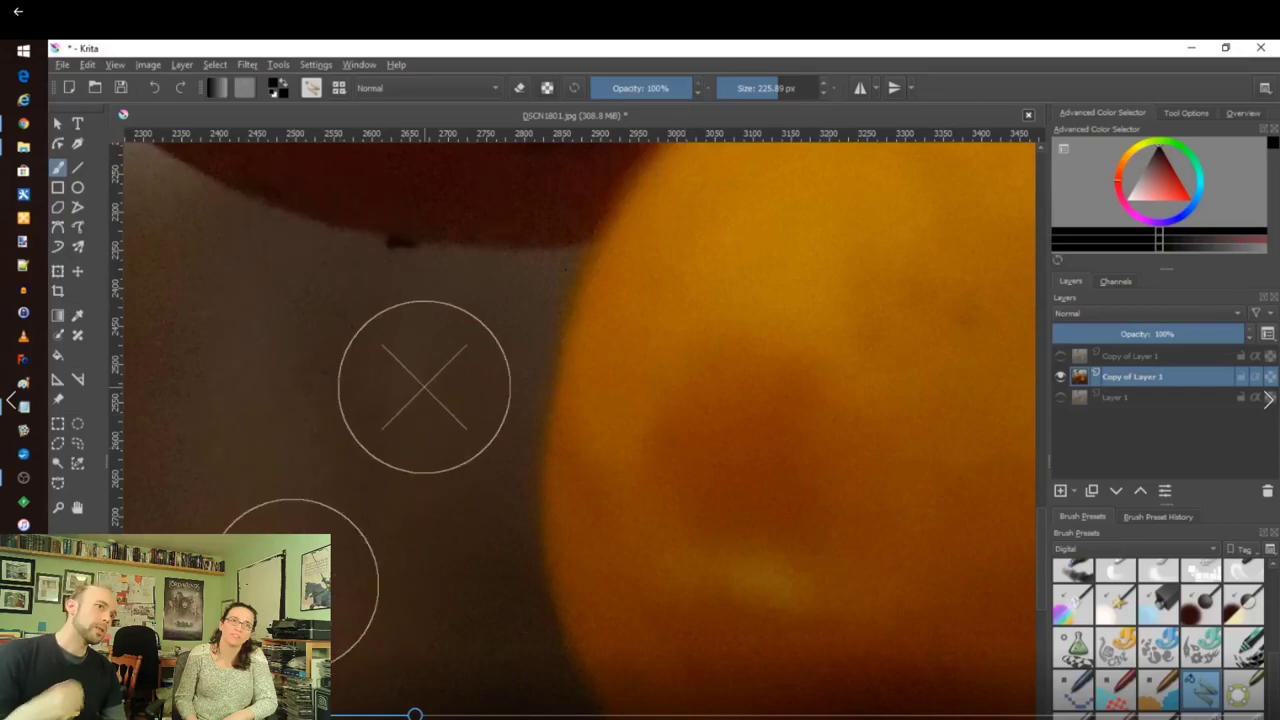
pyautogui.moveTo(478, 335)
pyautogui.mouseDown()
pyautogui.moveTo(465, 525)
pyautogui.moveTo(480, 625)
pyautogui.mouseUp()
pyautogui.scroll(-2, 433, 537)
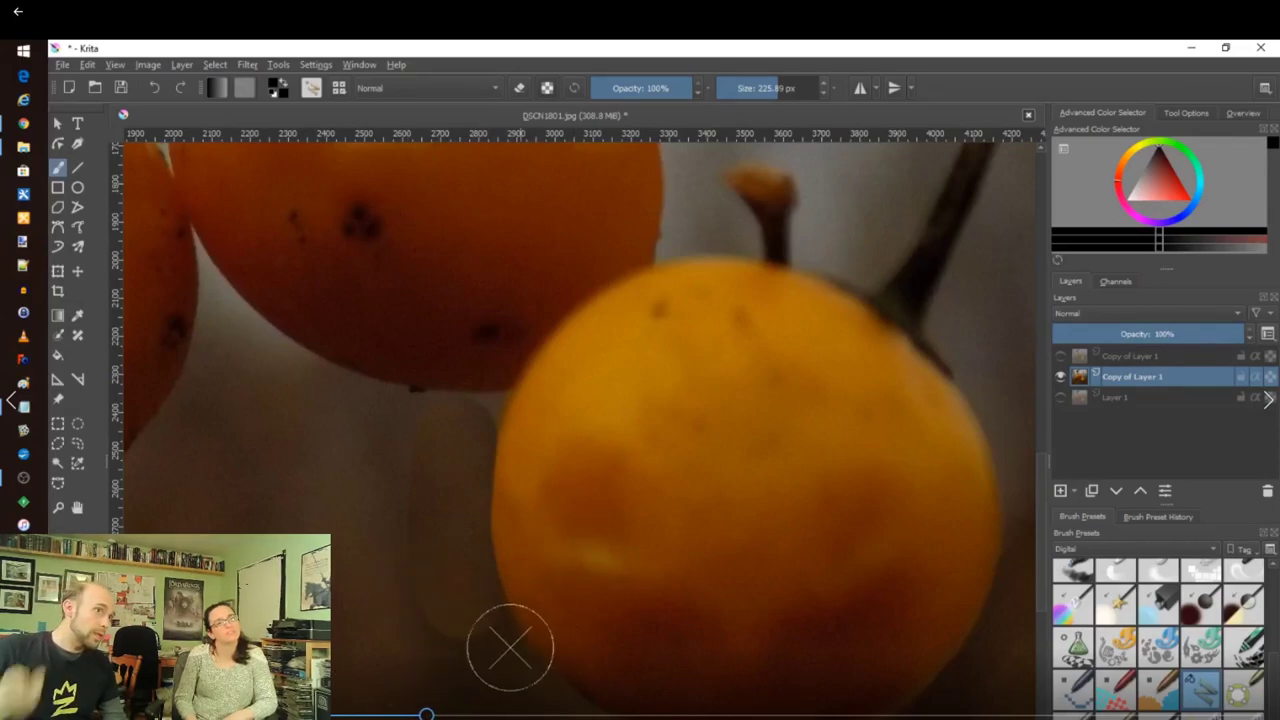
pyautogui.scroll(-2, 509, 646)
pyautogui.scroll(5, 509, 656)
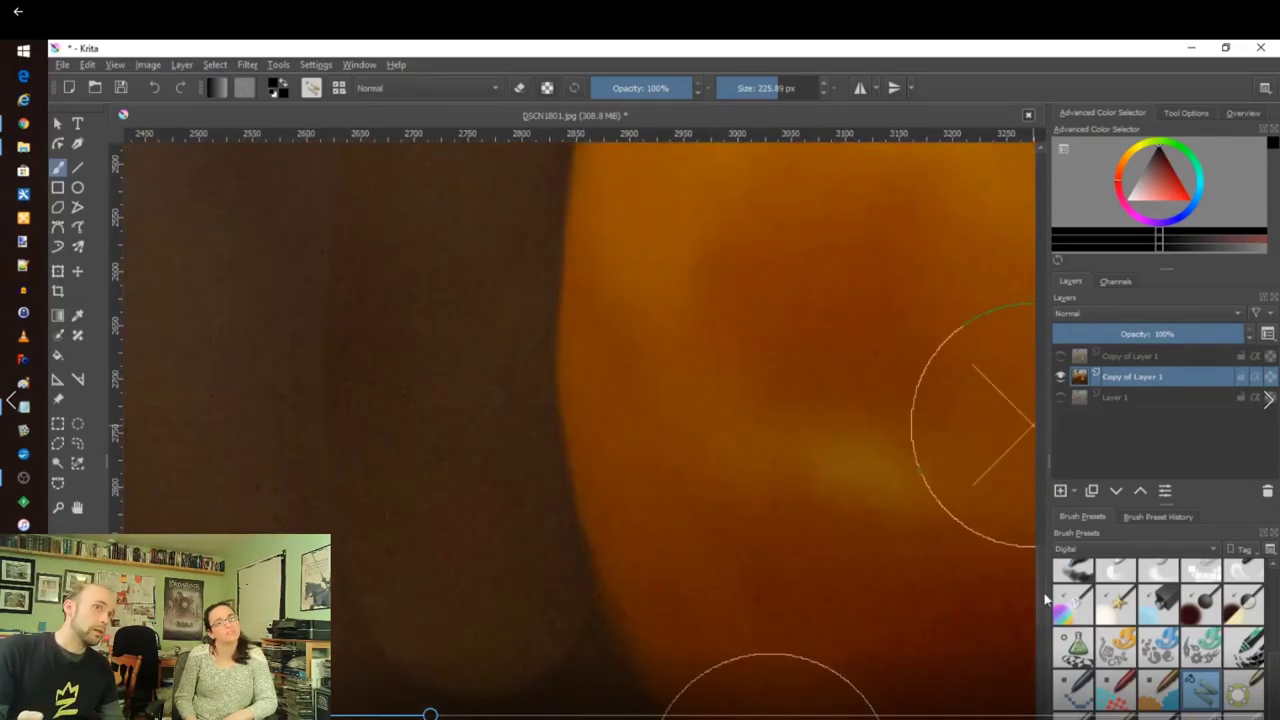
pyautogui.scroll(-5, 1010, 600)
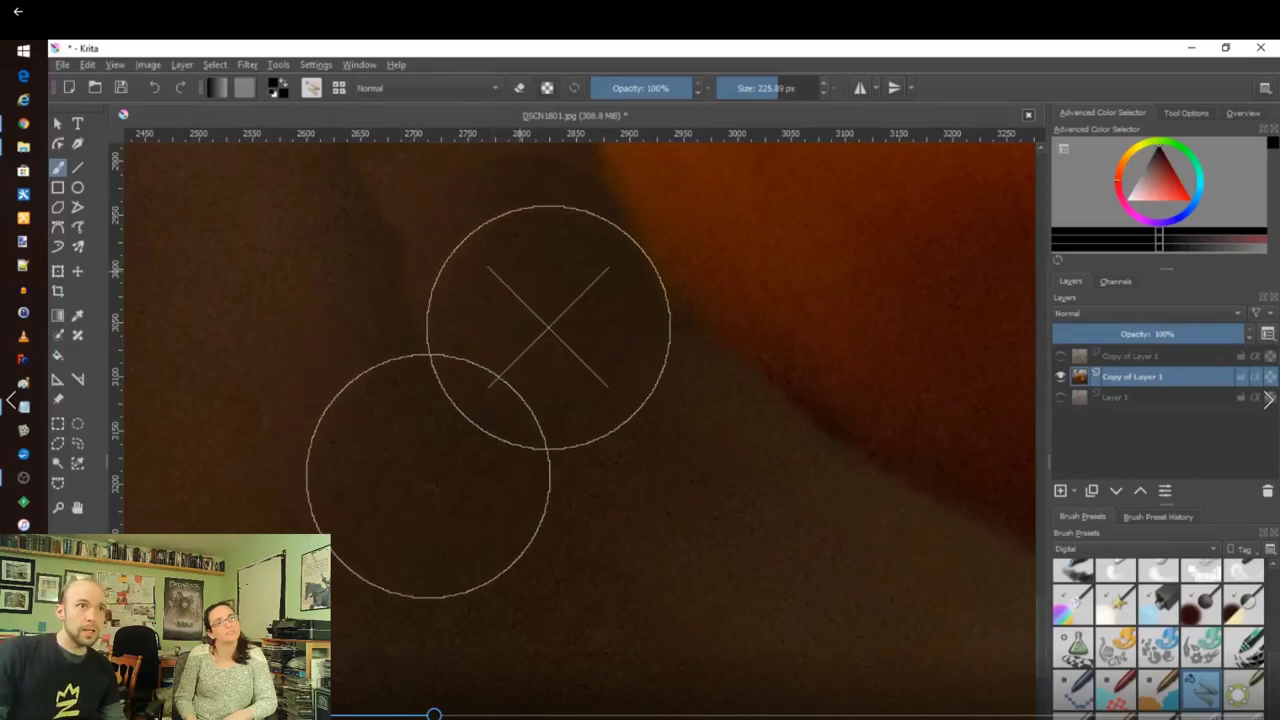
pyautogui.scroll(3, 1036, 612)
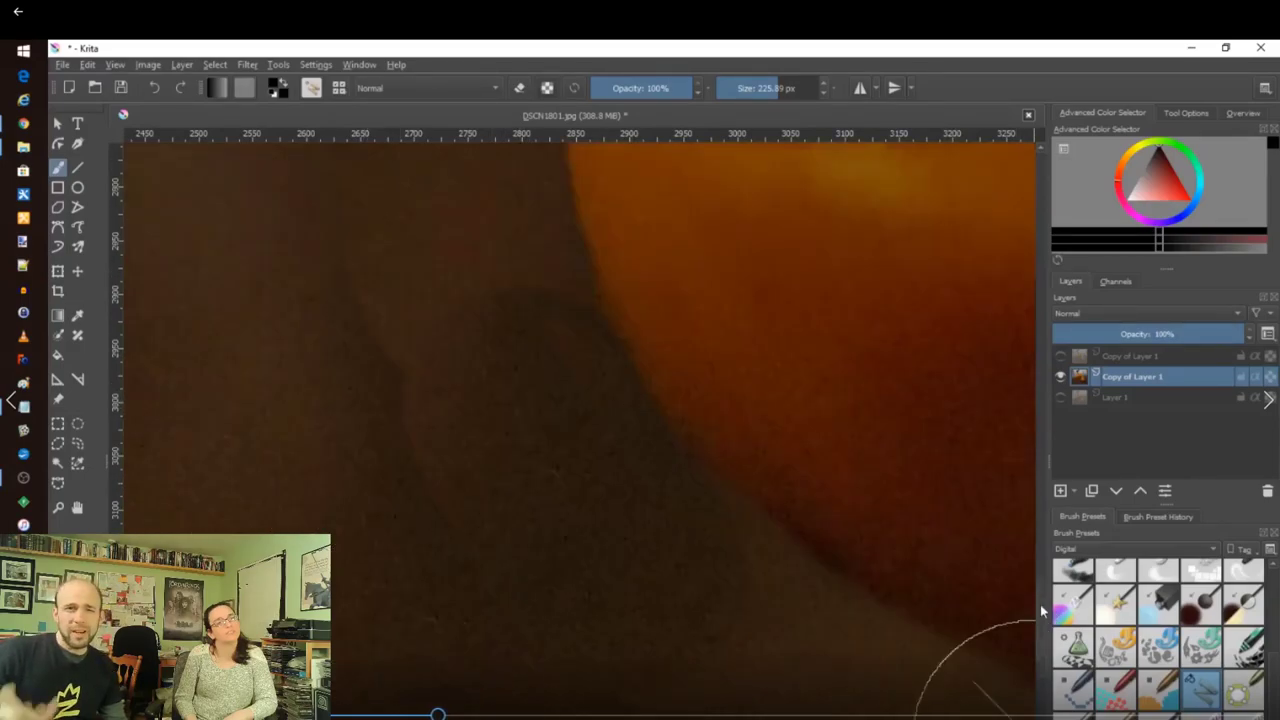
pyautogui.scroll(3, 1030, 612)
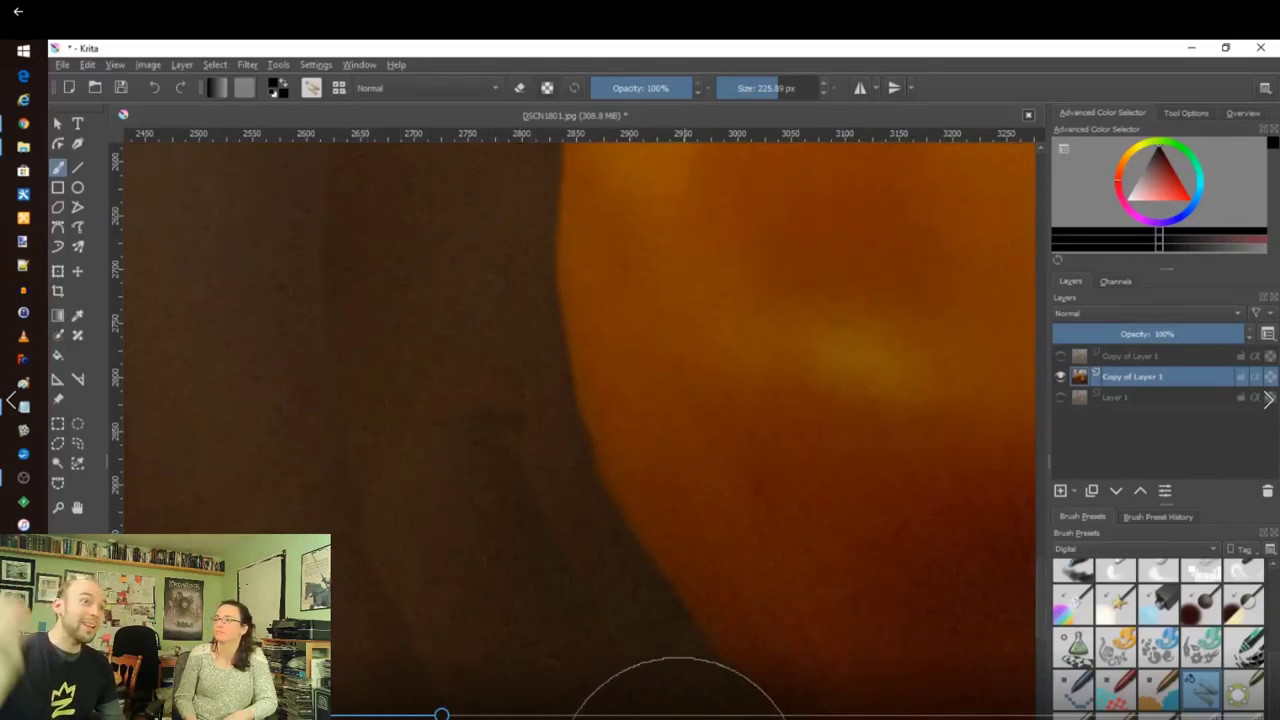
# Clone the light brown background along the underside of the front fruit toward its lower right.
pyautogui.moveTo(597, 455)
pyautogui.mouseDown()
pyautogui.moveTo(440, 290)
pyautogui.moveTo(327, 40)
pyautogui.mouseUp()
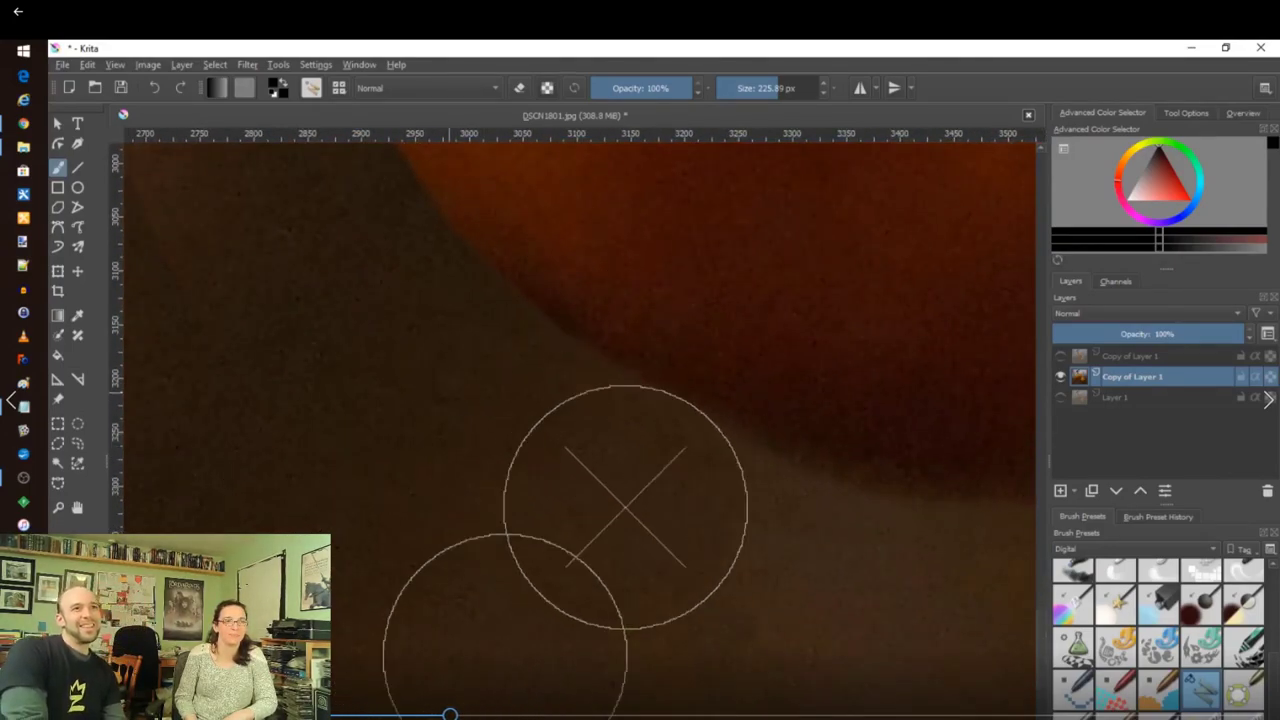
pyautogui.moveTo(789, 574); pyautogui.dragTo(411, 440)
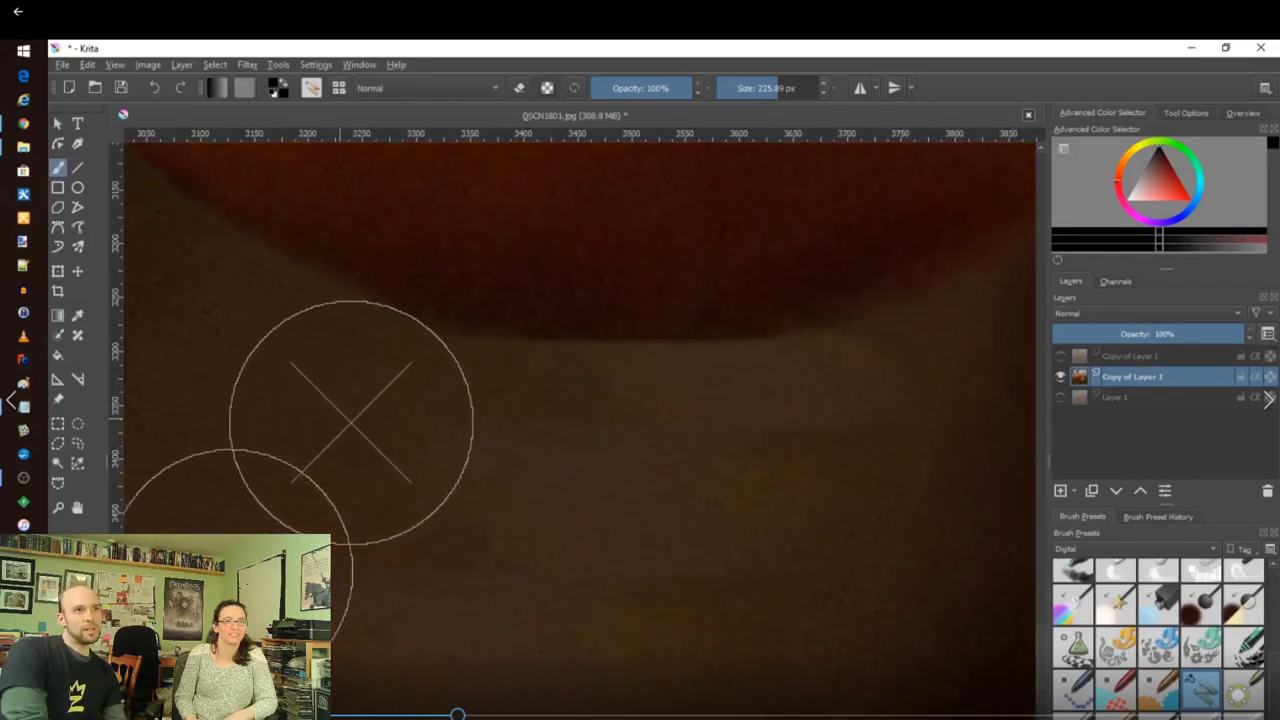
pyautogui.hscroll(3, 468, 541)
pyautogui.moveTo(517, 512)
pyautogui.mouseDown()
pyautogui.moveTo(628, 457)
pyautogui.moveTo(577, 498)
pyautogui.moveTo(684, 456)
pyautogui.mouseUp()
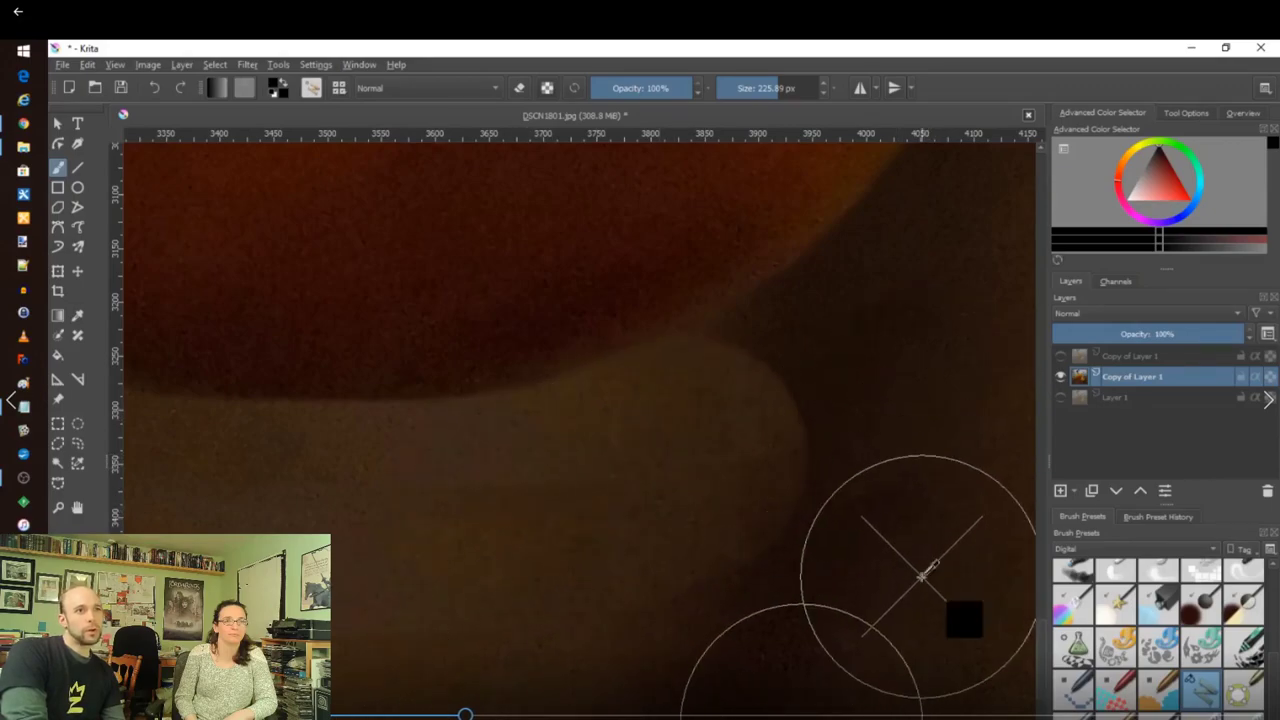
# Resample darker background and clone it over the patch at the front fruit's lower-right edge, undoing one unsuitable dab.
pyautogui.keyDown('ctrl'); pyautogui.click(923, 574); pyautogui.keyUp('ctrl')
pyautogui.moveTo(822, 396); pyautogui.dragTo(708, 441)
pyautogui.hscroll(3, 651, 614)
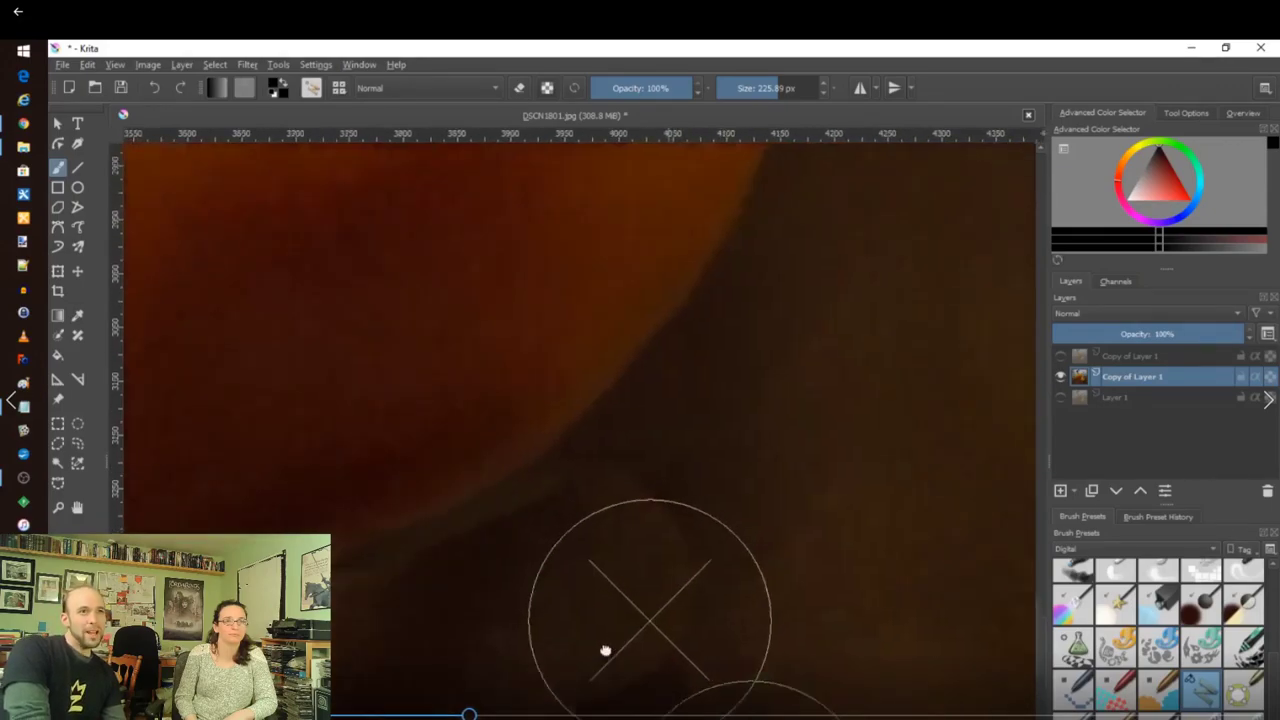
pyautogui.keyDown('ctrl'); pyautogui.click(861, 668); pyautogui.keyUp('ctrl')
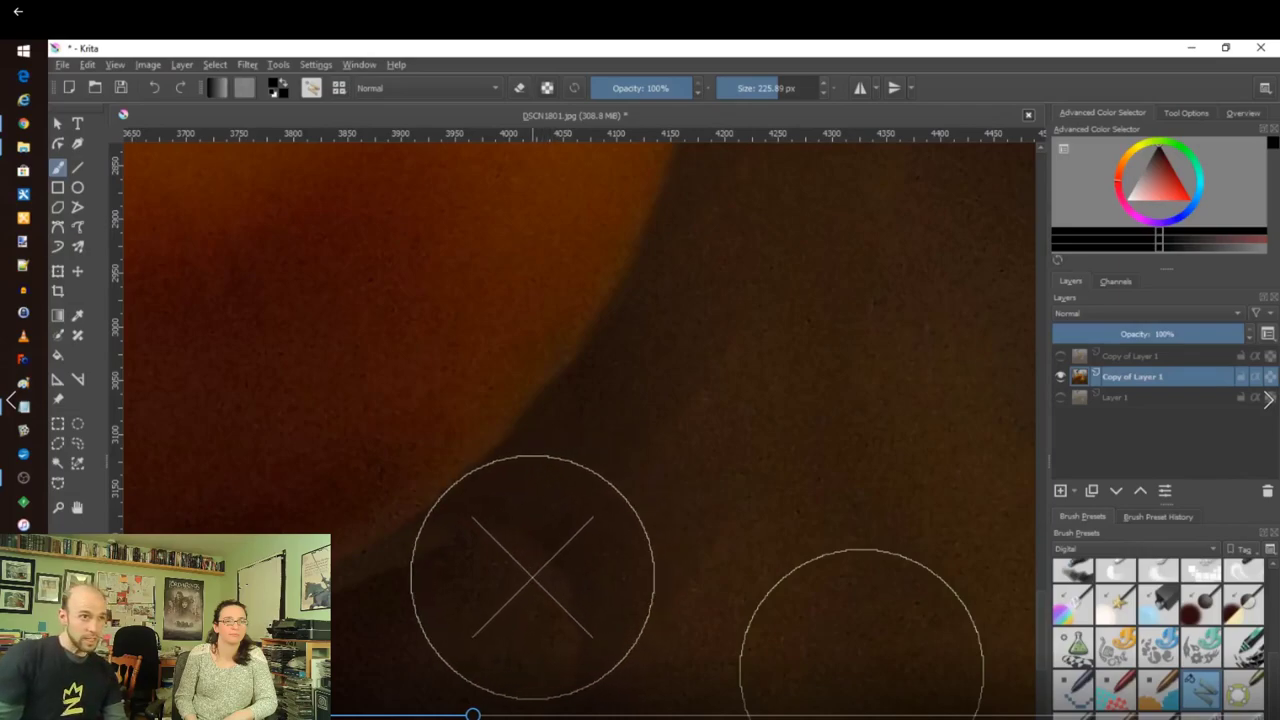
pyautogui.keyDown('ctrl'); pyautogui.click(849, 347); pyautogui.keyUp('ctrl')
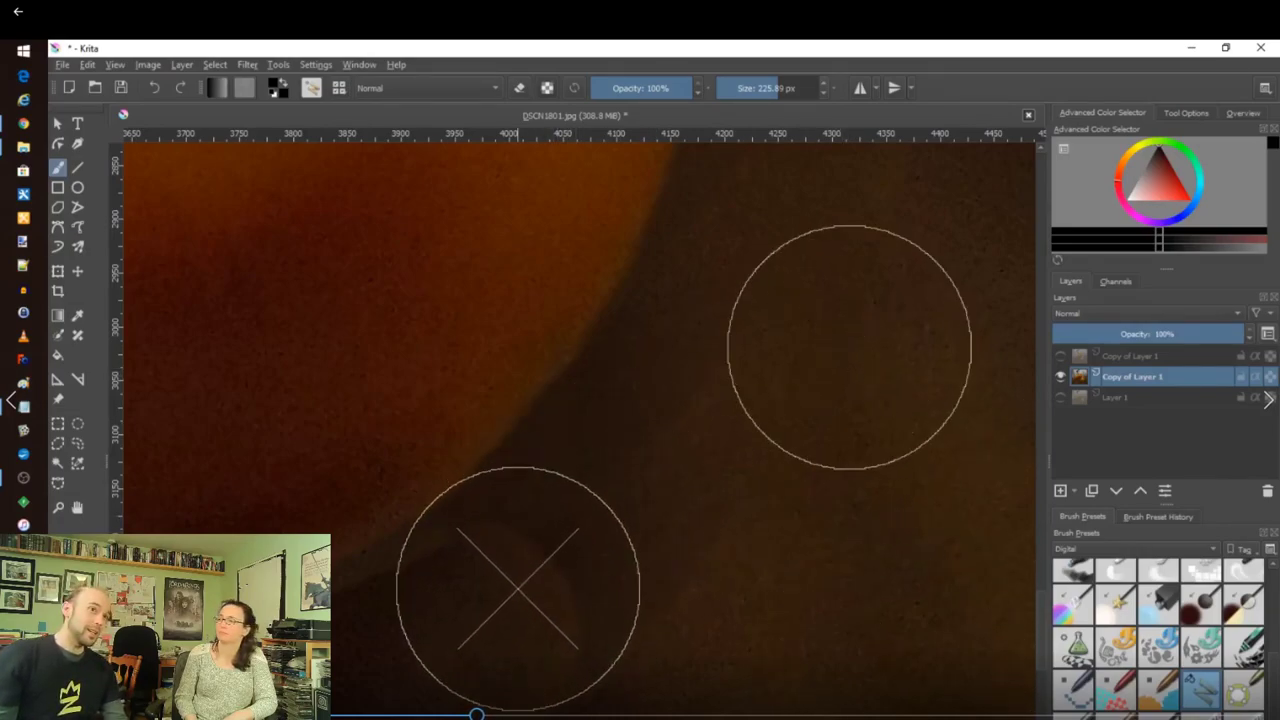
pyautogui.click(518, 589)
pyautogui.hotkey('ctrl', 'z')
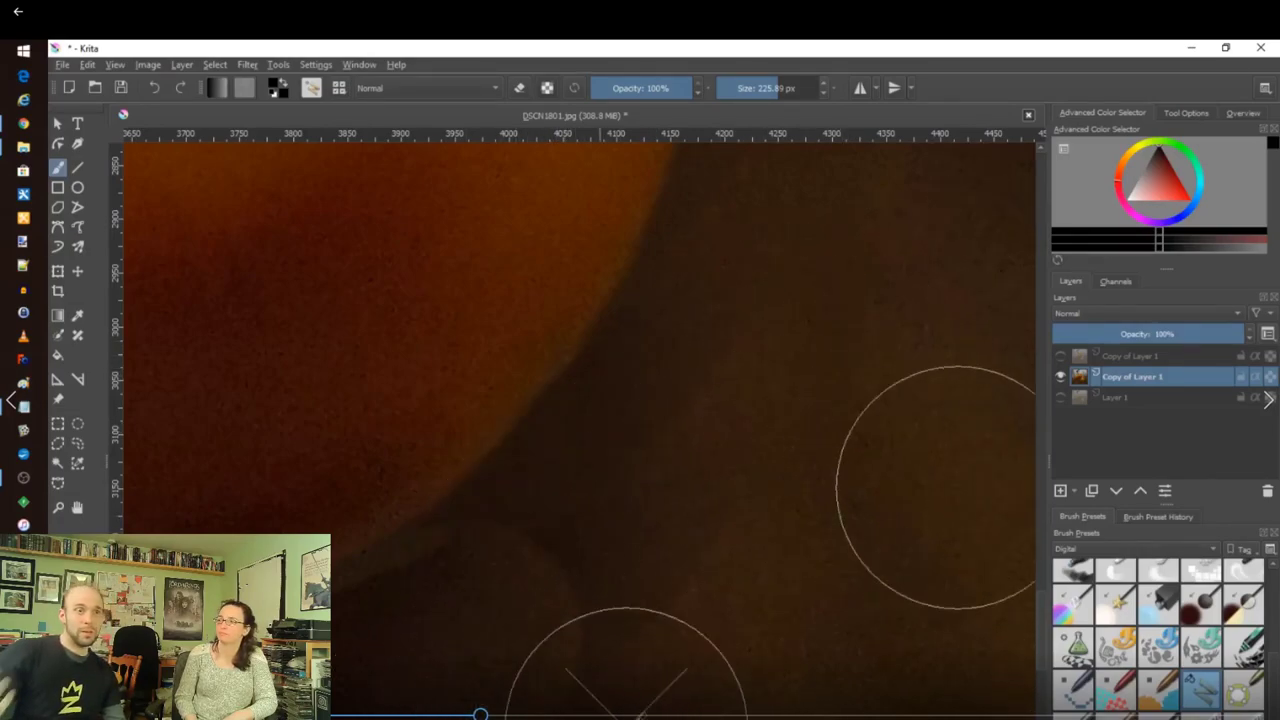
pyautogui.moveTo(543, 566)
pyautogui.mouseDown()
pyautogui.moveTo(669, 448)
pyautogui.moveTo(631, 482)
pyautogui.moveTo(659, 444)
pyautogui.mouseUp()
# Sample the background to the right of the front fruit and clone it down along the fruit's right edge.
pyautogui.moveTo(779, 374)
pyautogui.mouseDown()
pyautogui.moveTo(689, 694)
pyautogui.moveTo(669, 717)
pyautogui.mouseUp()
pyautogui.keyDown('ctrl'); pyautogui.click(786, 266); pyautogui.keyUp('ctrl')
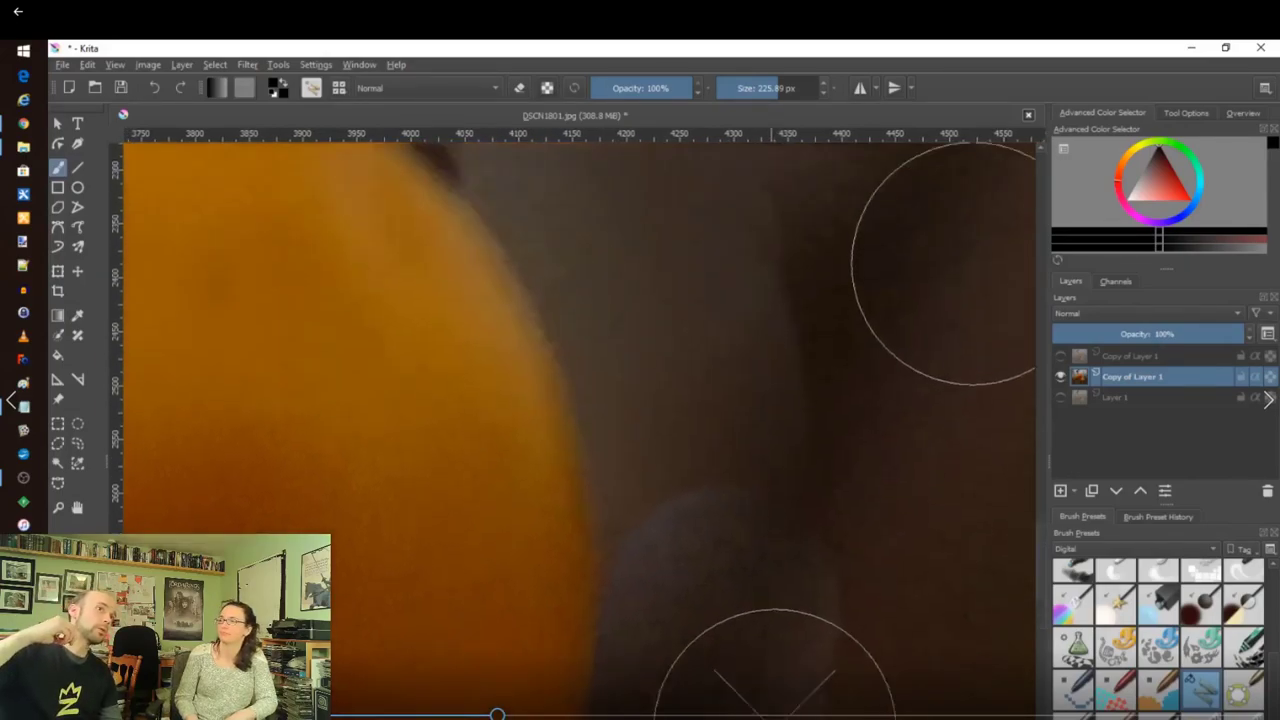
pyautogui.moveTo(714, 343); pyautogui.dragTo(724, 645)
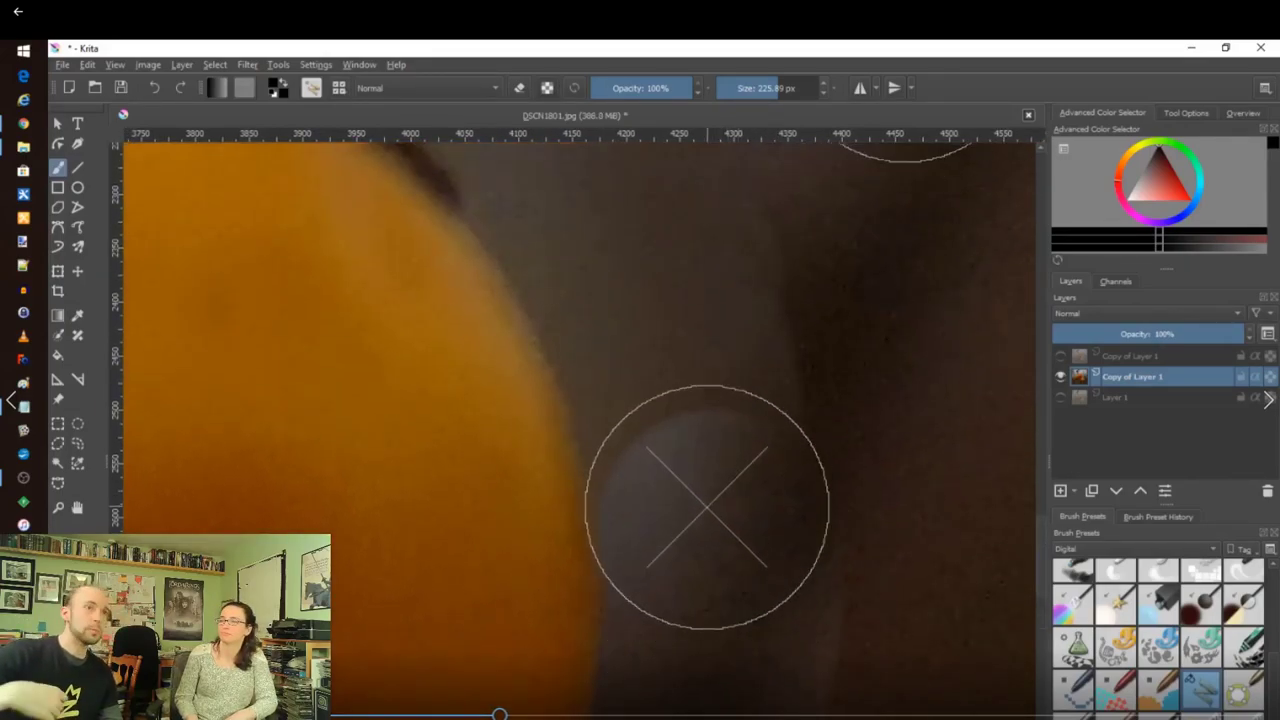
pyautogui.scroll(-2, 714, 514)
pyautogui.moveTo(659, 422)
pyautogui.mouseDown()
pyautogui.moveTo(713, 620)
pyautogui.moveTo(762, 488)
pyautogui.moveTo(673, 339)
pyautogui.moveTo(616, 285)
pyautogui.mouseUp()
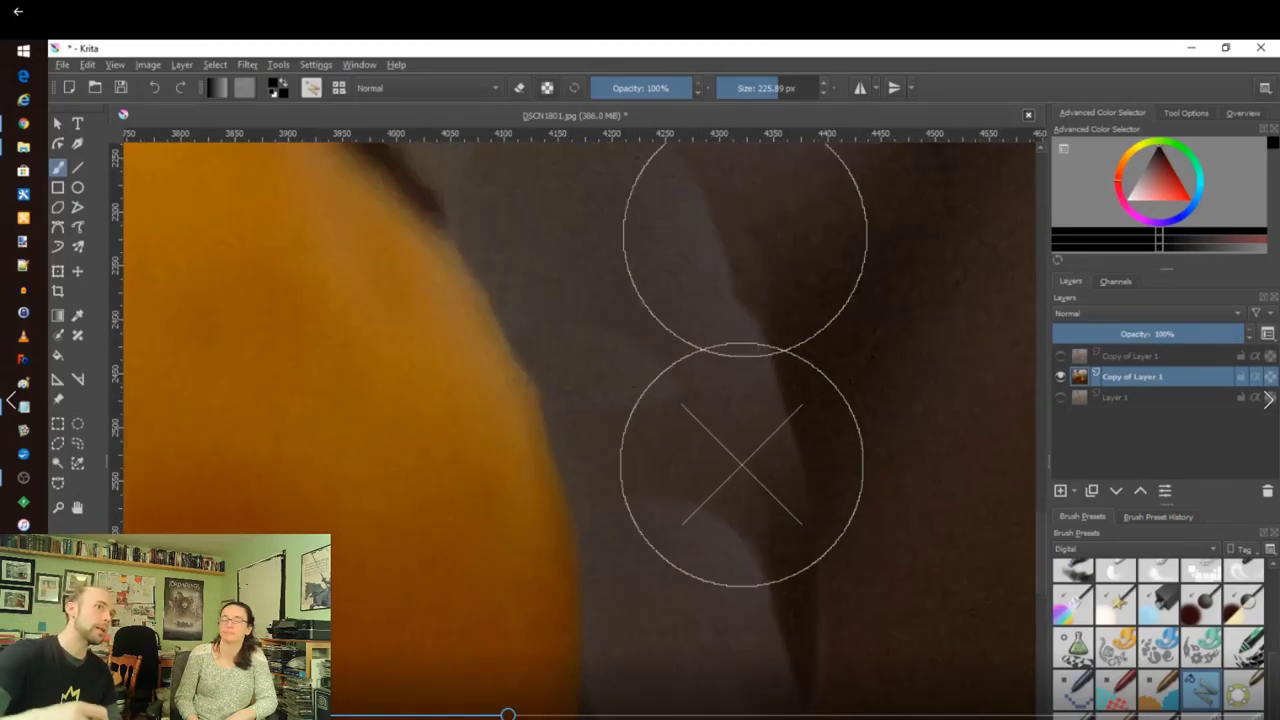
pyautogui.scroll(-3, 740, 460)
pyautogui.scroll(-1, 830, 447)
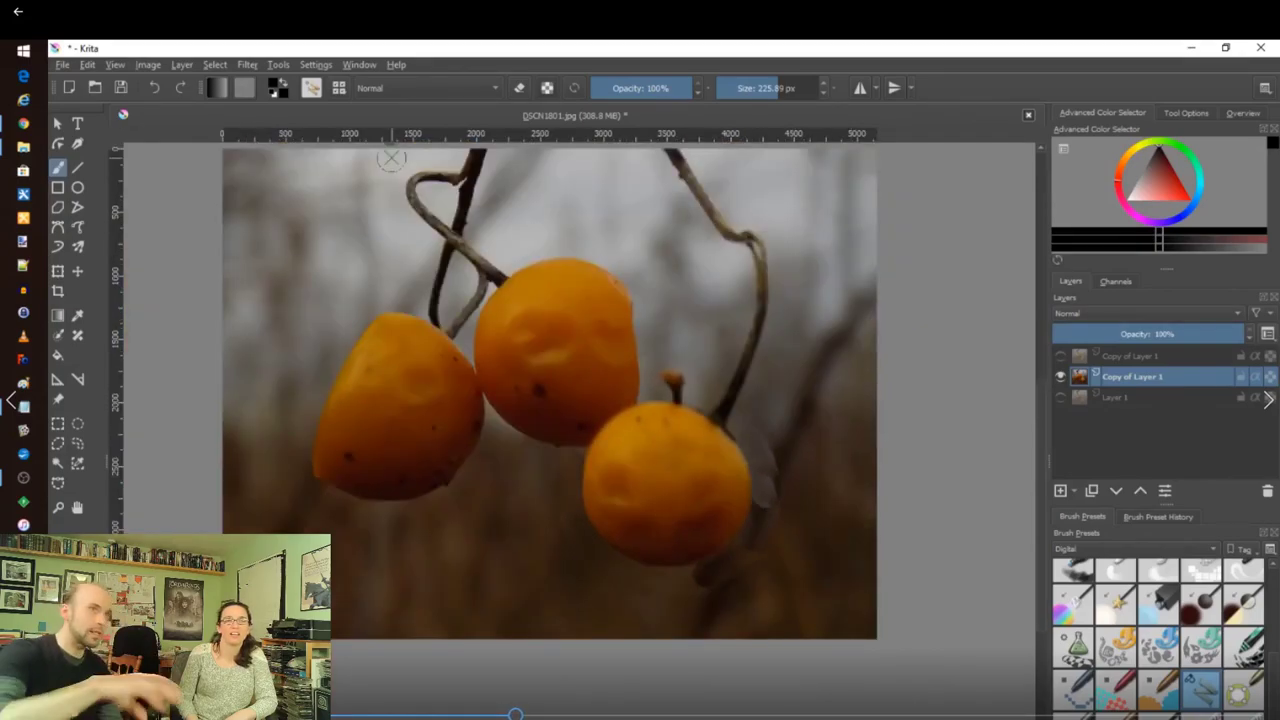
# Soften the clone brush tip by lowering the softness curve's middle point and reshaping the curve near its start.
pyautogui.click(311, 88)
pyautogui.moveTo(737, 266); pyautogui.dragTo(694, 304)
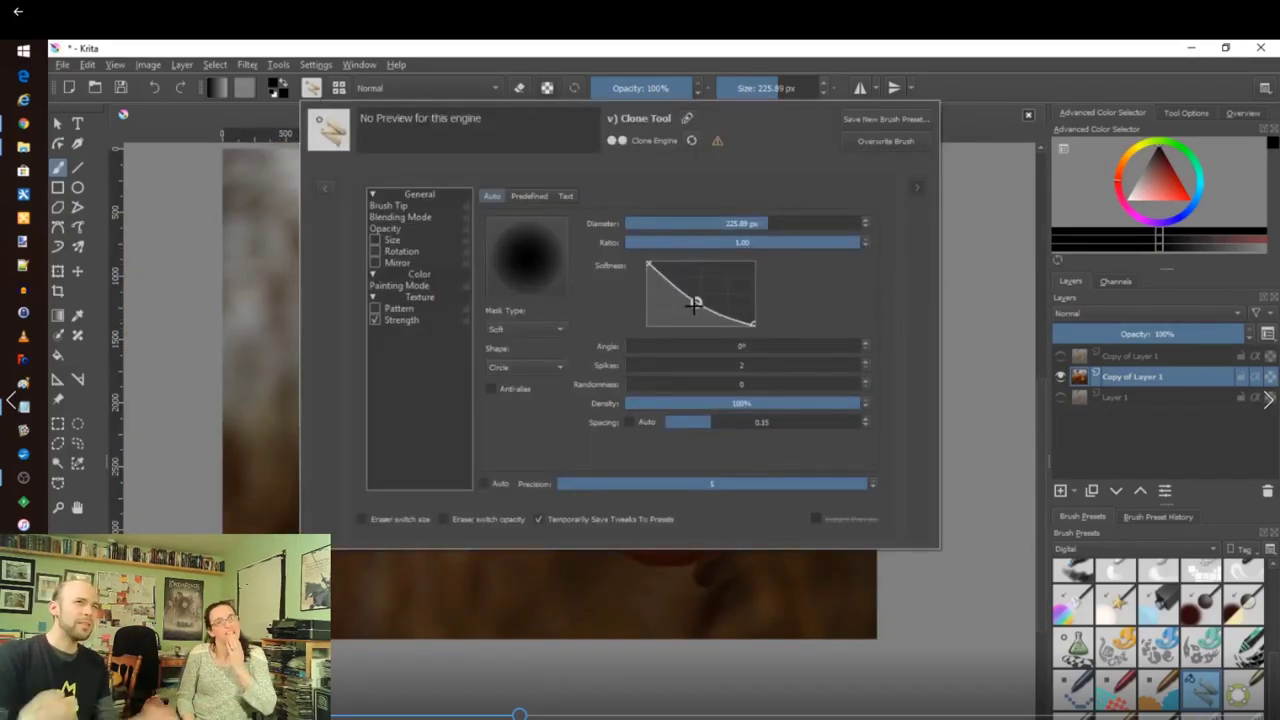
pyautogui.moveTo(648, 262); pyautogui.dragTo(651, 260)
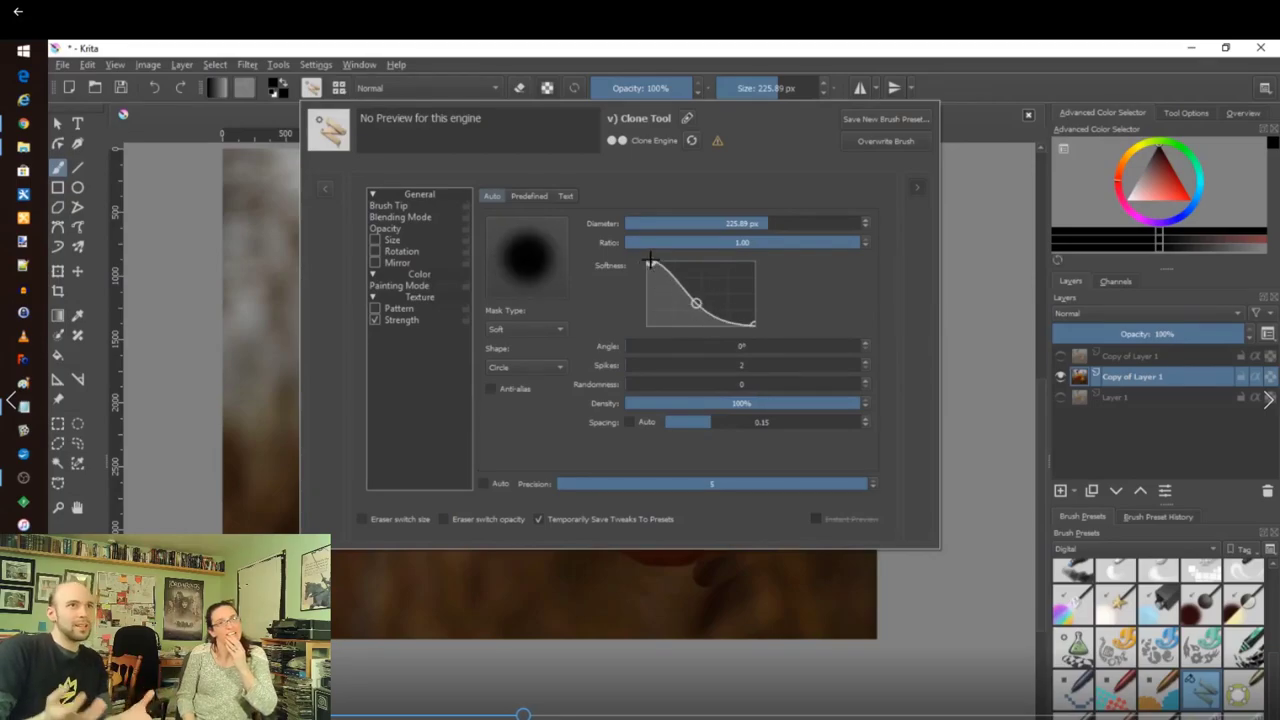
pyautogui.click(1008, 156)
pyautogui.scroll(3, 600, 545)
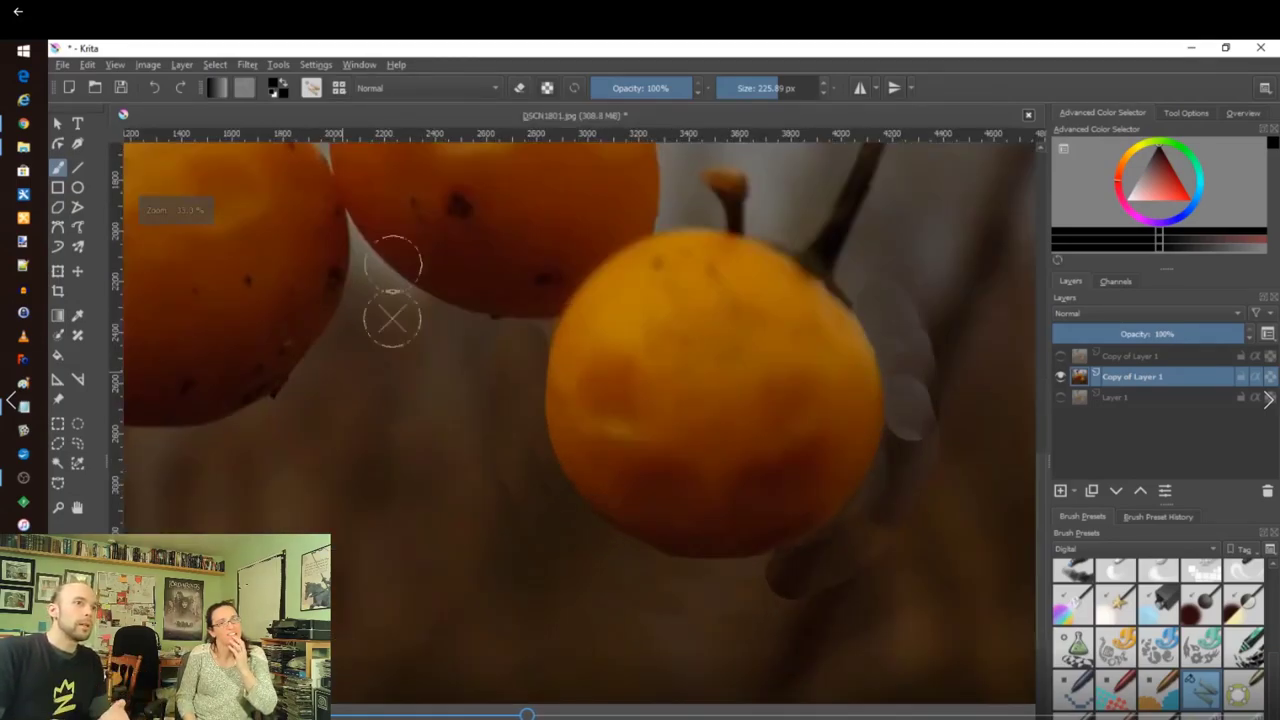
# Enlarge the clone brush to about 535 px and clone freshly sampled dark background below and left of the front fruit.
pyautogui.click(798, 90)
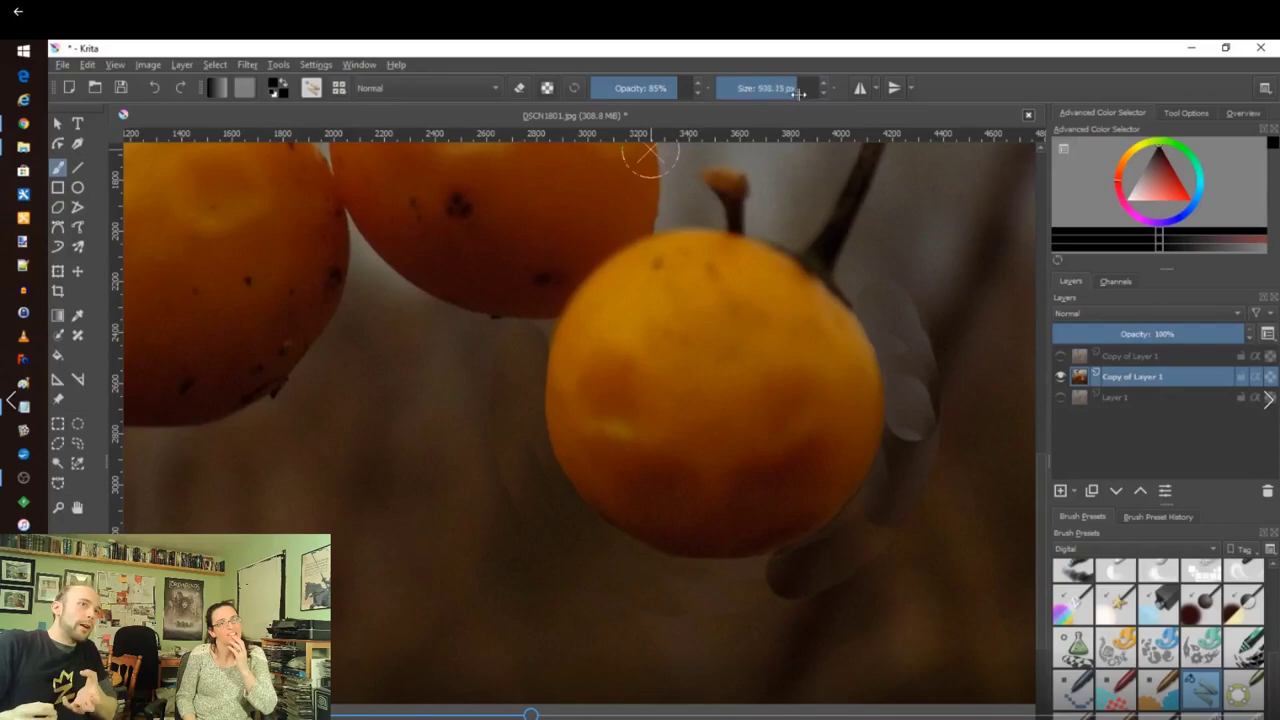
pyautogui.keyDown('ctrl'); pyautogui.click(289, 582); pyautogui.keyUp('ctrl')
pyautogui.moveTo(464, 449); pyautogui.dragTo(478, 432)
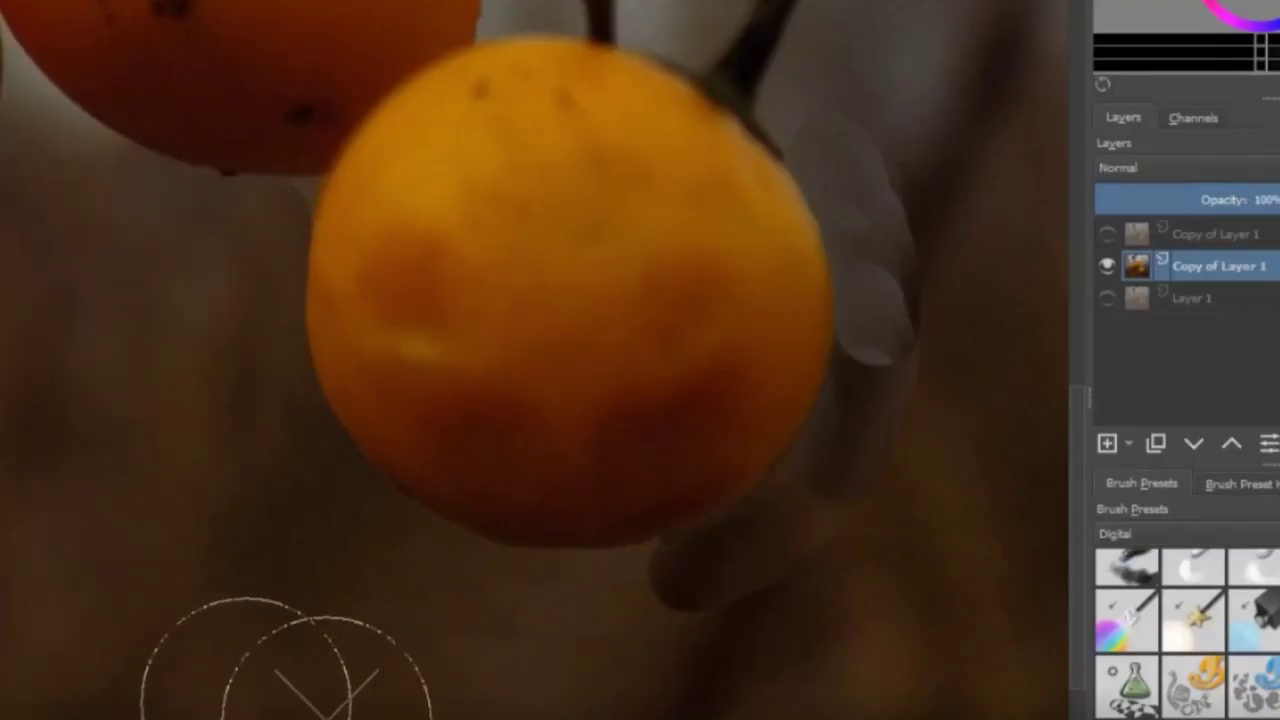
# Show Layer 1, sample its background left of the front fruit, and clone it on Copy of Layer 1 over the patches below and beside the fruit.
pyautogui.click(1119, 299)
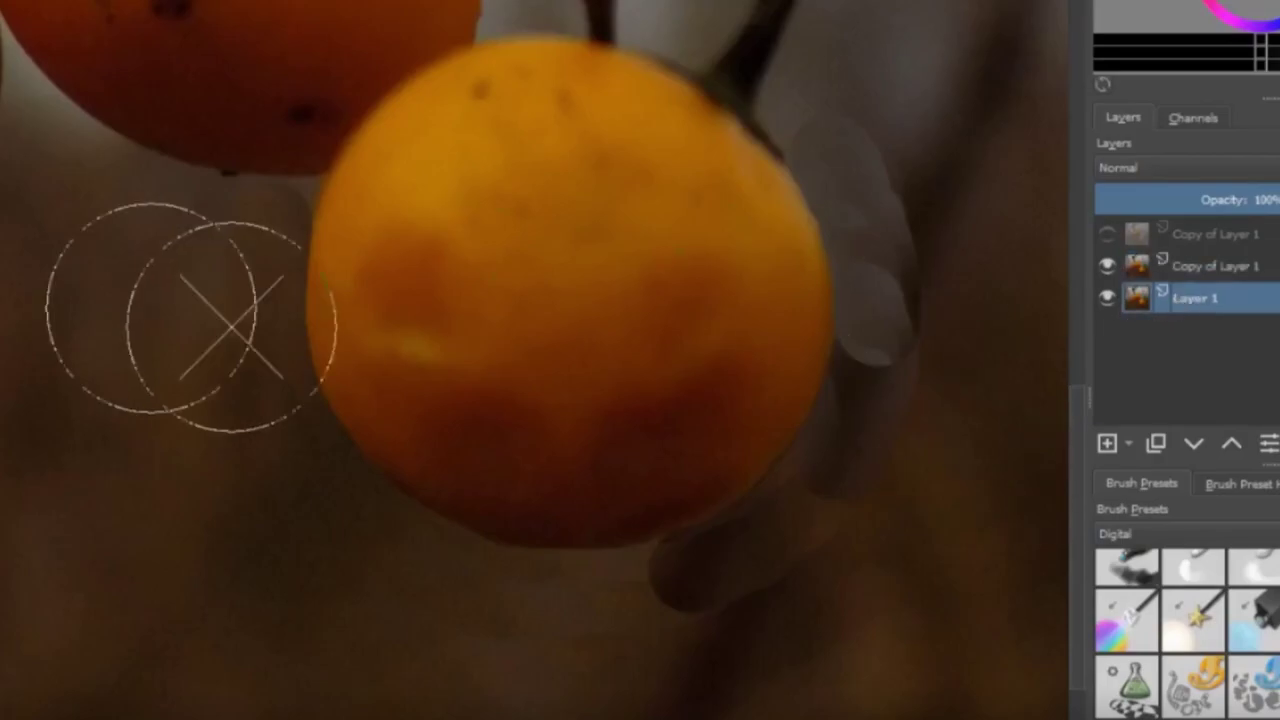
pyautogui.keyDown('ctrl'); pyautogui.click(197, 278); pyautogui.keyUp('ctrl')
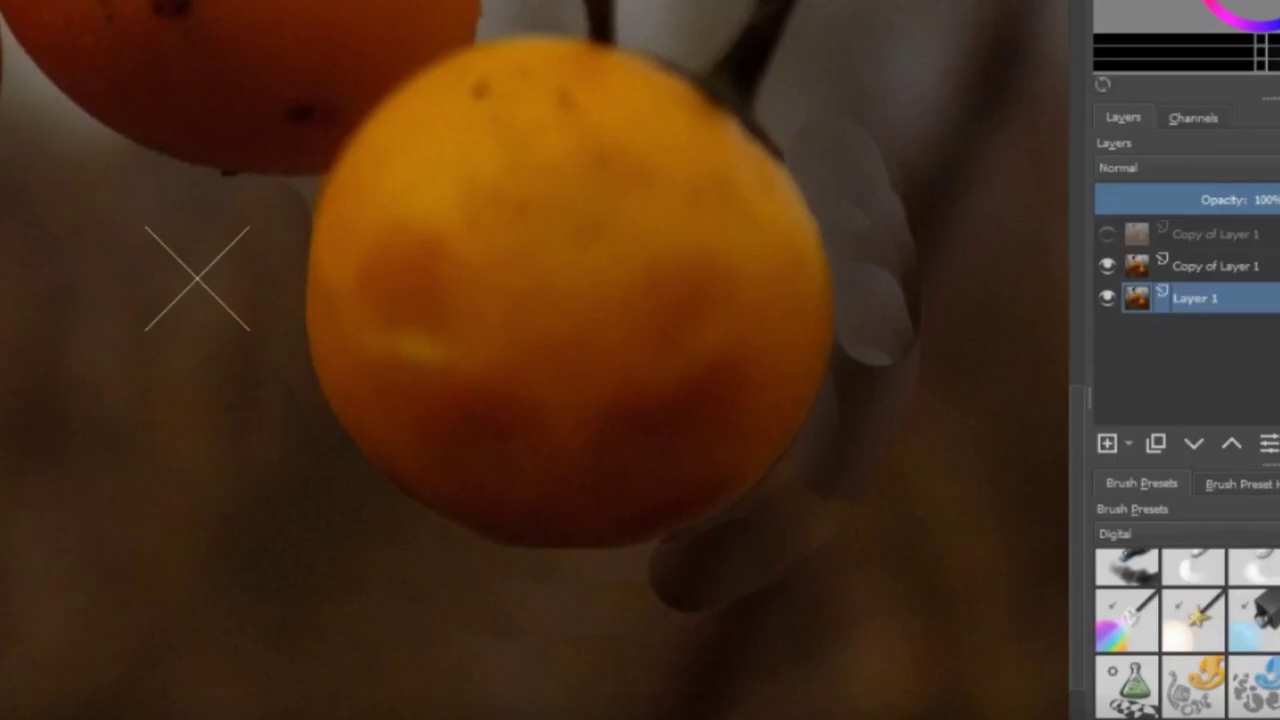
pyautogui.click(1190, 268)
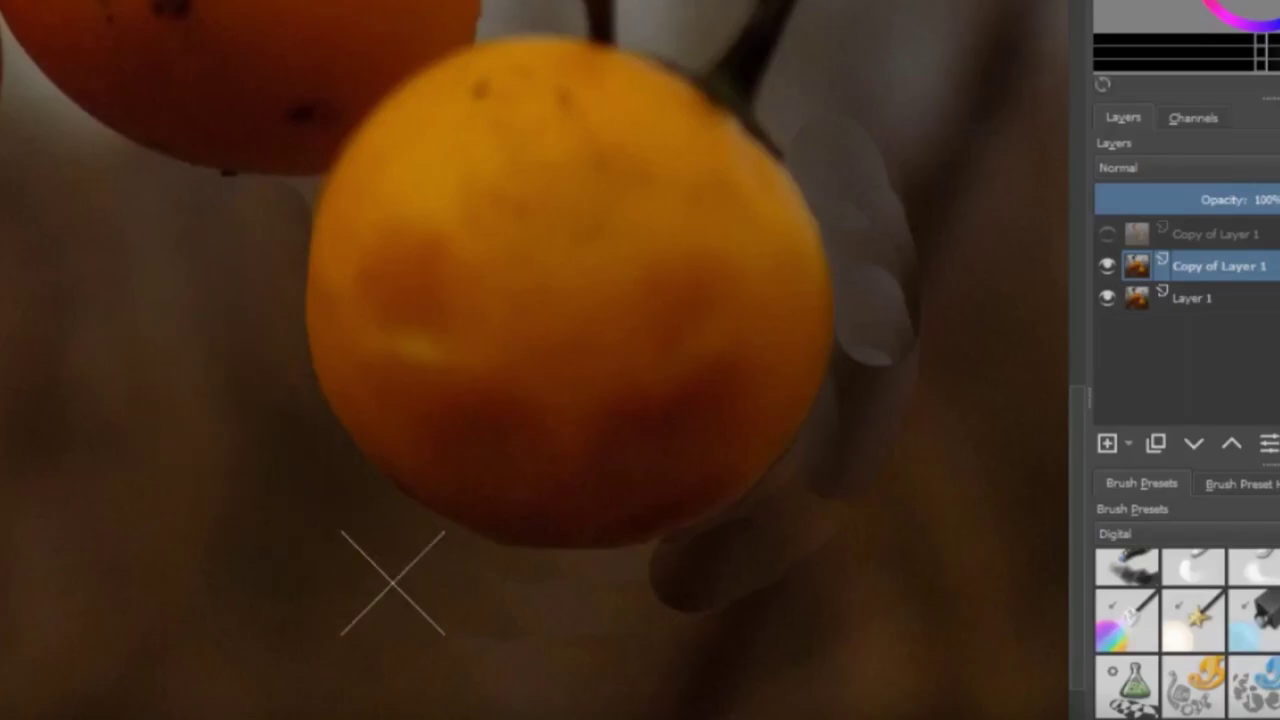
pyautogui.moveTo(393, 583)
pyautogui.mouseDown()
pyautogui.moveTo(688, 645)
pyautogui.moveTo(668, 637)
pyautogui.moveTo(671, 619)
pyautogui.moveTo(490, 637)
pyautogui.mouseUp()
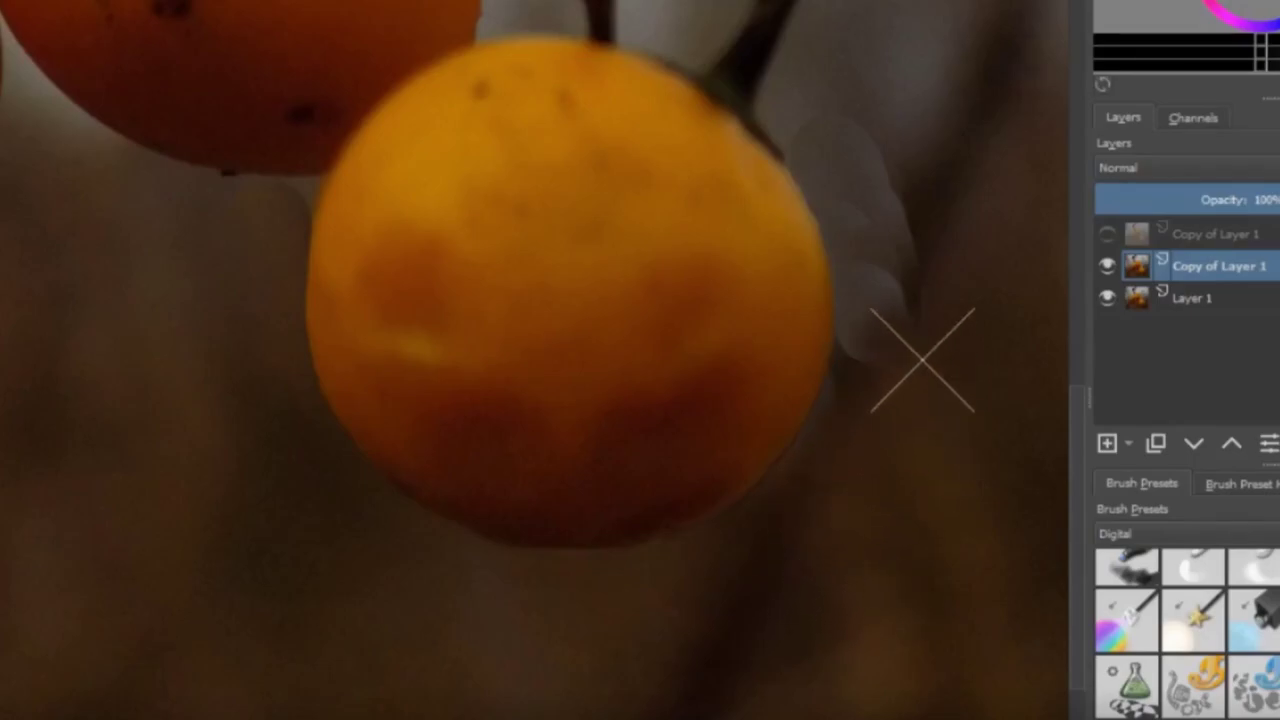
pyautogui.moveTo(922, 360)
pyautogui.mouseDown()
pyautogui.moveTo(942, 252)
pyautogui.moveTo(925, 263)
pyautogui.moveTo(888, 226)
pyautogui.moveTo(893, 142)
pyautogui.moveTo(855, 132)
pyautogui.mouseUp()
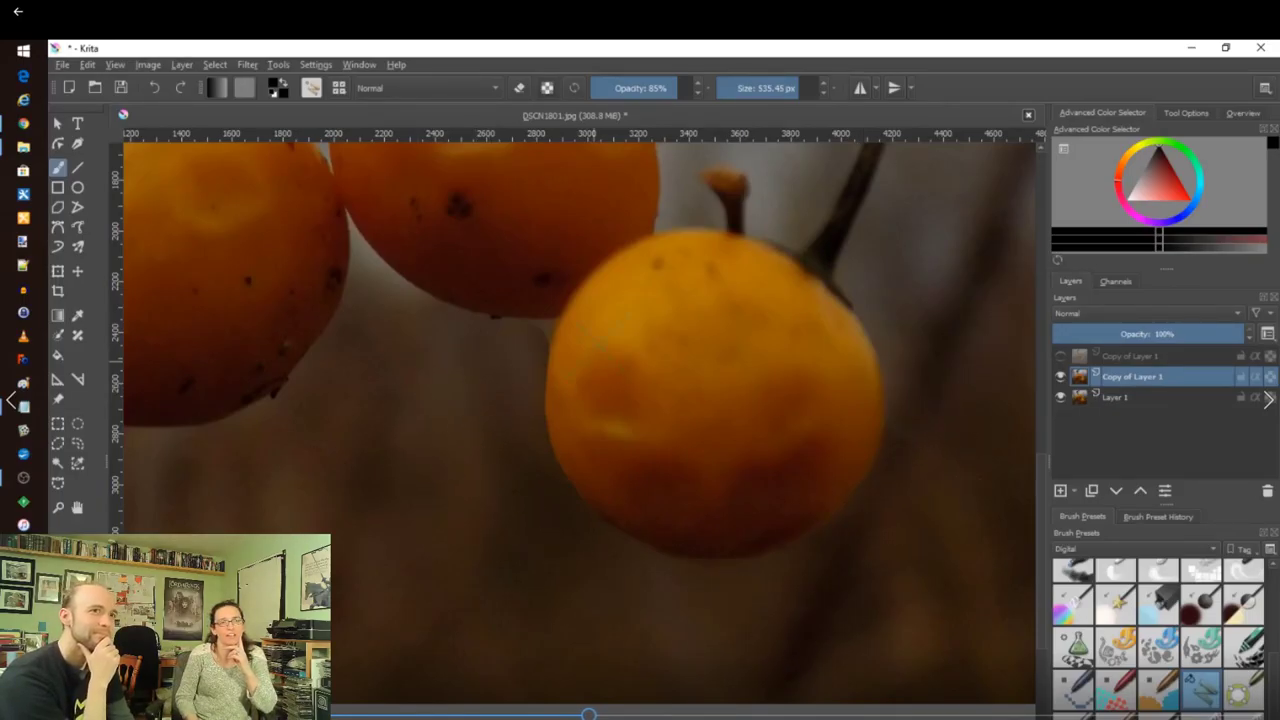
# Smooth the faint edge in the background between the middle fruit's underside and the front fruit, reducing the clone brush to 23.33 px.
pyautogui.scroll(3, 530, 315)
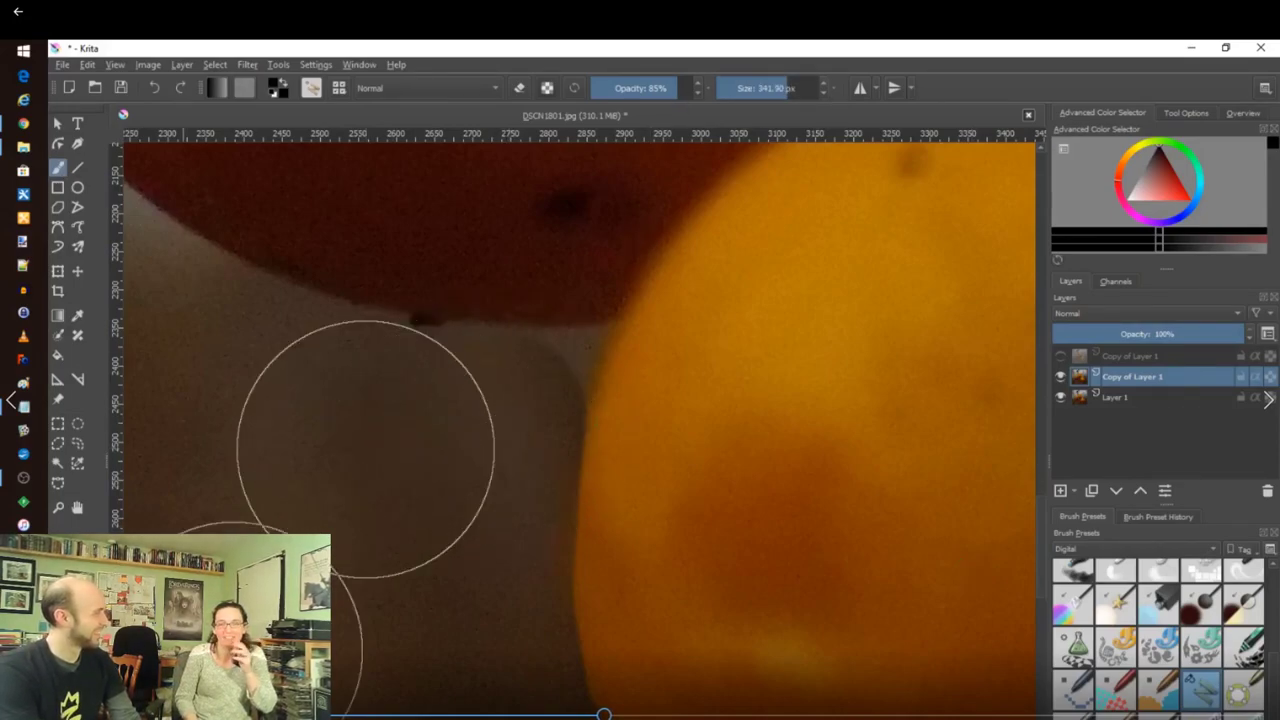
pyautogui.moveTo(760, 92); pyautogui.dragTo(747, 92)
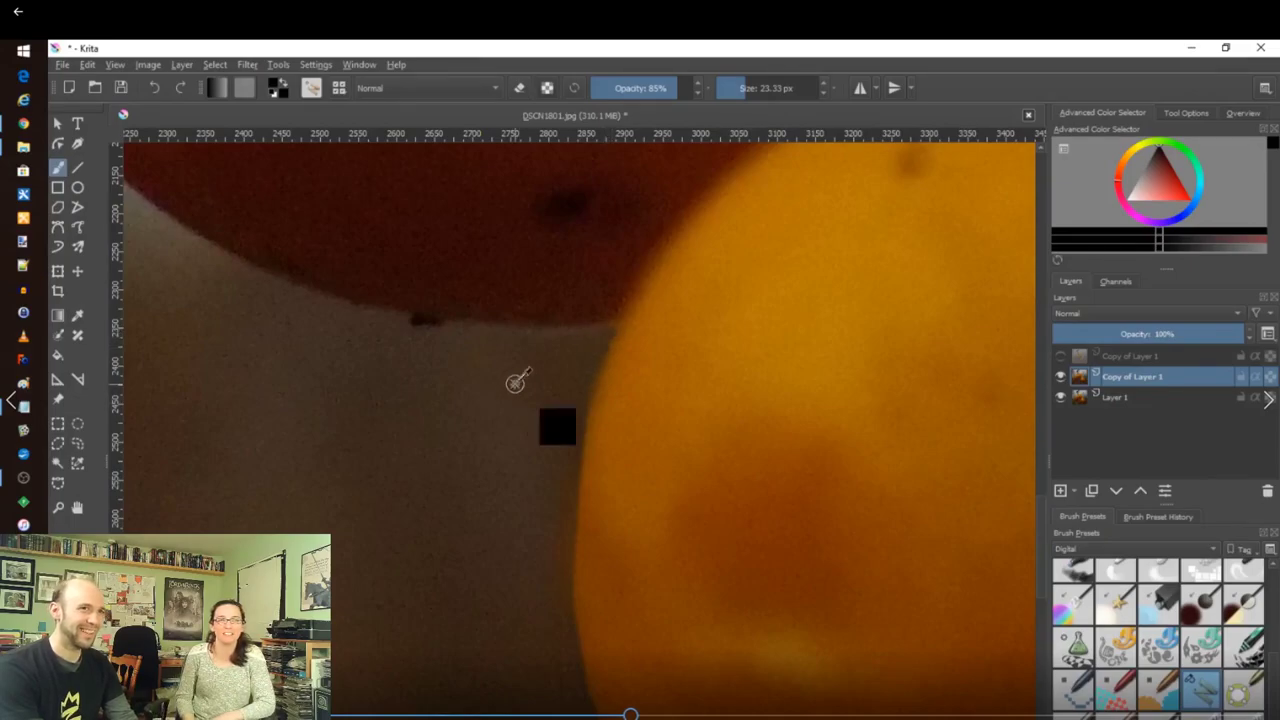
pyautogui.scroll(-4, 515, 384)
pyautogui.scroll(-1, 467, 382)
pyautogui.scroll(7, 524, 376)
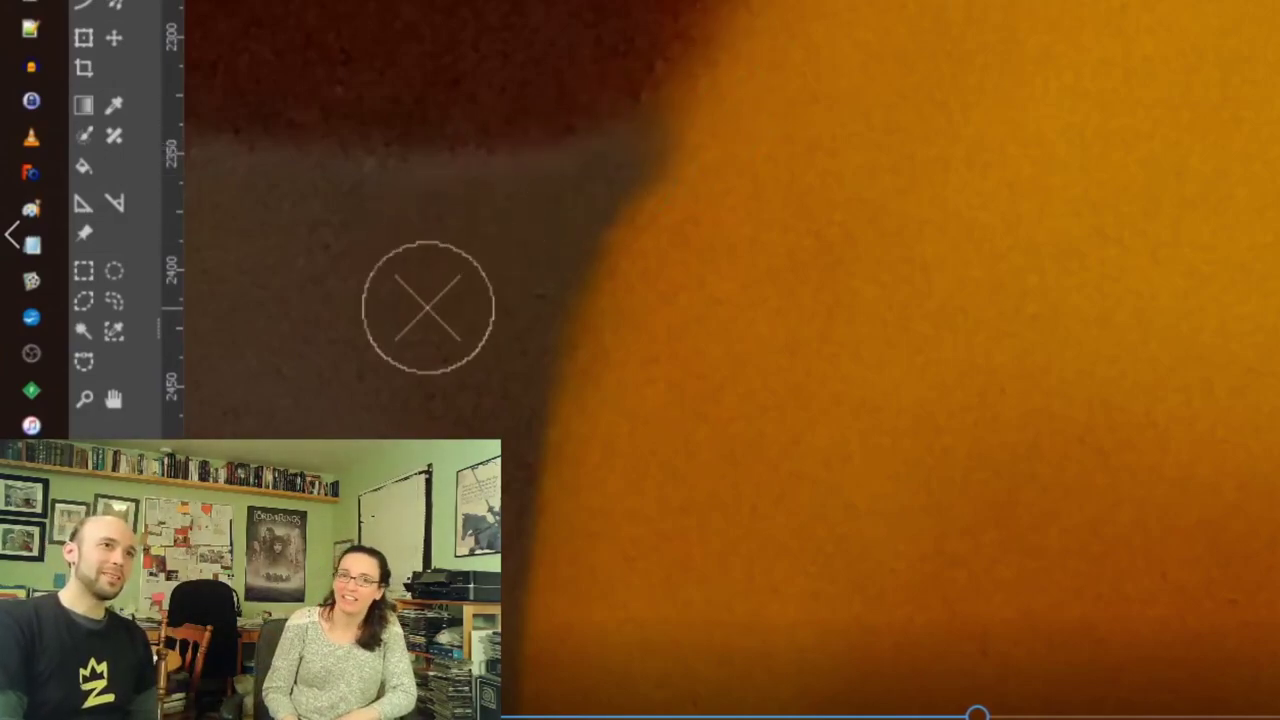
# Examine the retouched background around the fruits up close and across the whole photo.
pyautogui.scroll(-5, 429, 306)
pyautogui.scroll(5, 420, 303)
pyautogui.scroll(-4, 388, 285)
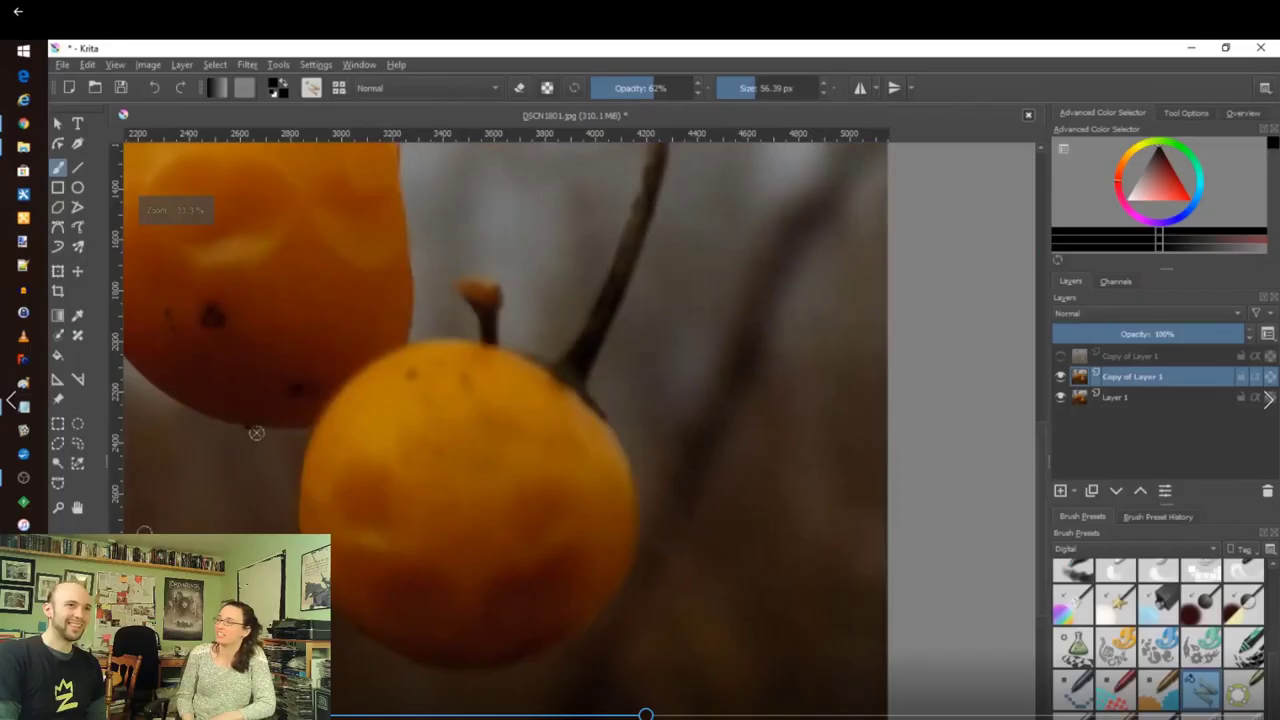
pyautogui.scroll(7, 545, 274)
pyautogui.scroll(-6, 278, 515)
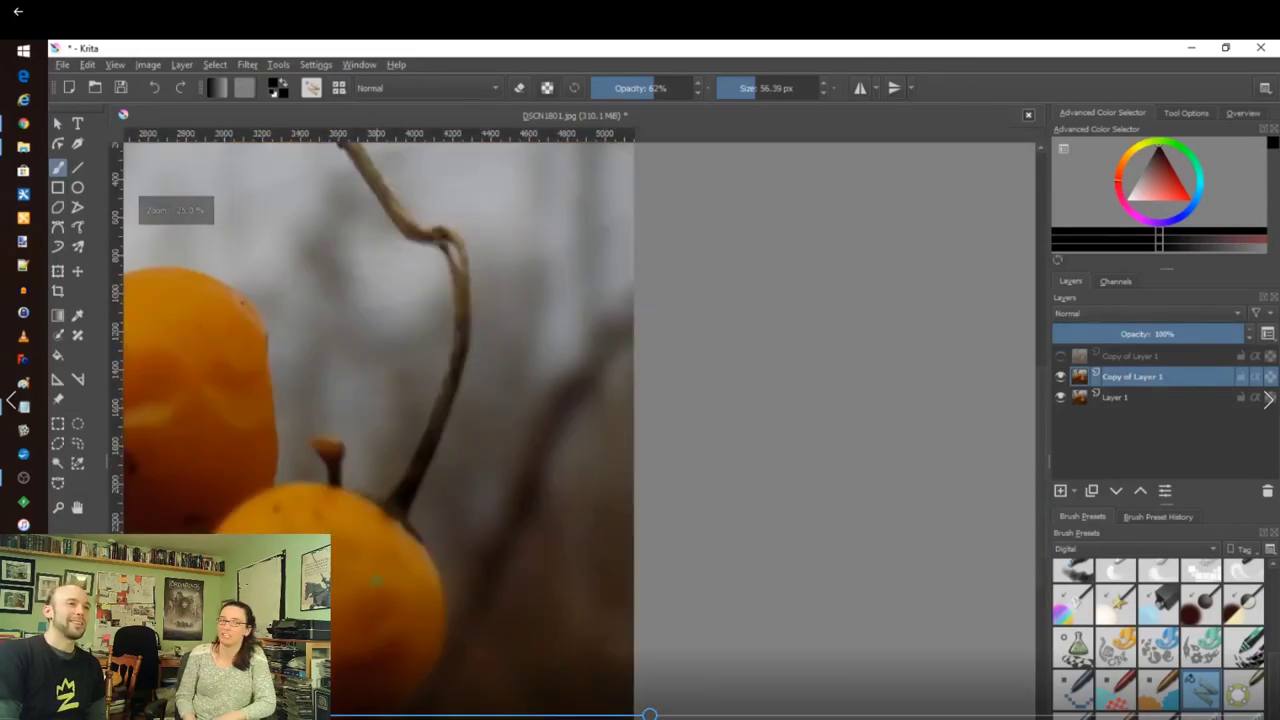
pyautogui.scroll(-4, 720, 516)
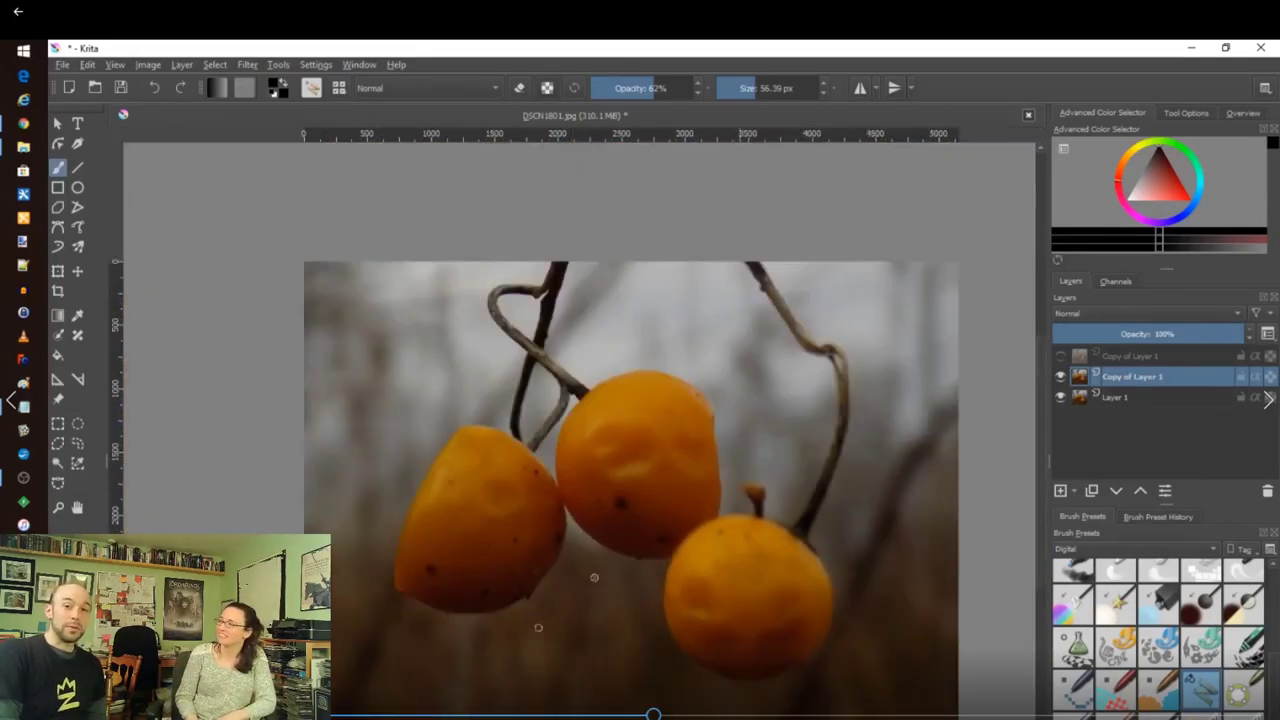
# Try to clone grey background along the front fruit's upper edge past both stems at 62% opacity with a 56.39 px brush.
pyautogui.scroll(6, 720, 516)
pyautogui.scroll(4, 719, 516)
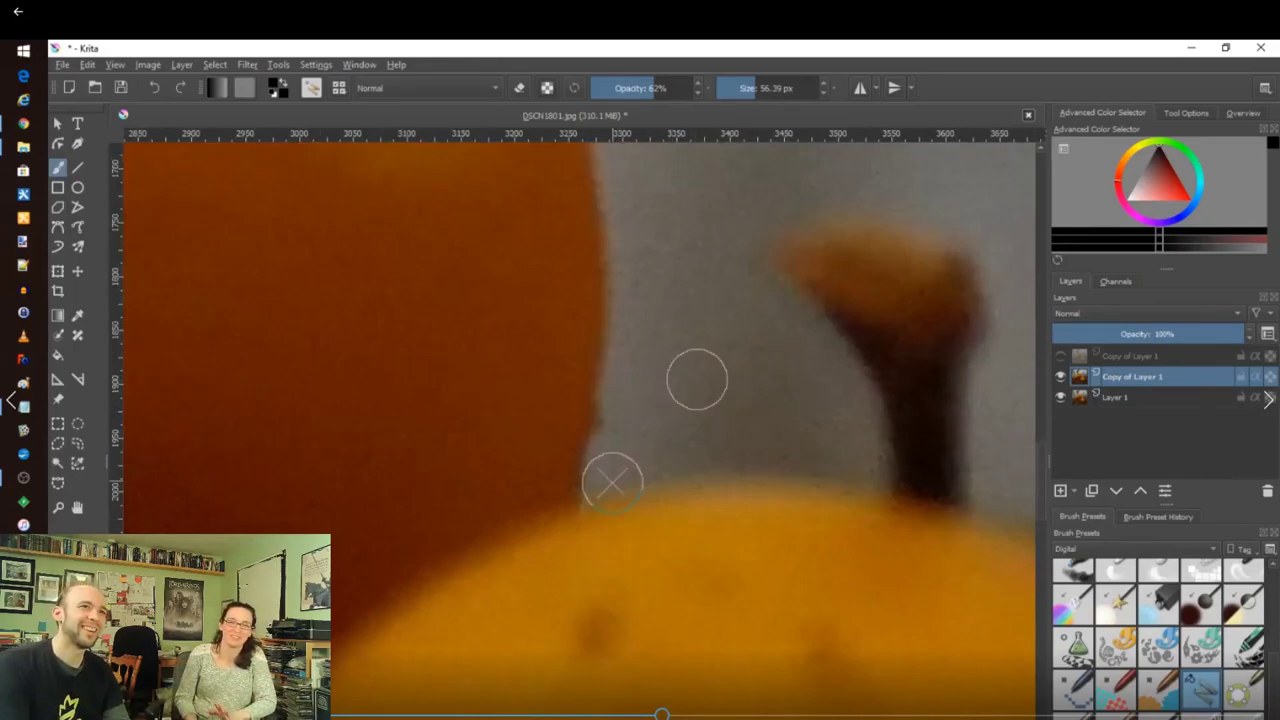
pyautogui.moveTo(607, 487)
pyautogui.mouseDown()
pyautogui.moveTo(626, 474)
pyautogui.moveTo(766, 471)
pyautogui.moveTo(966, 500)
pyautogui.mouseUp()
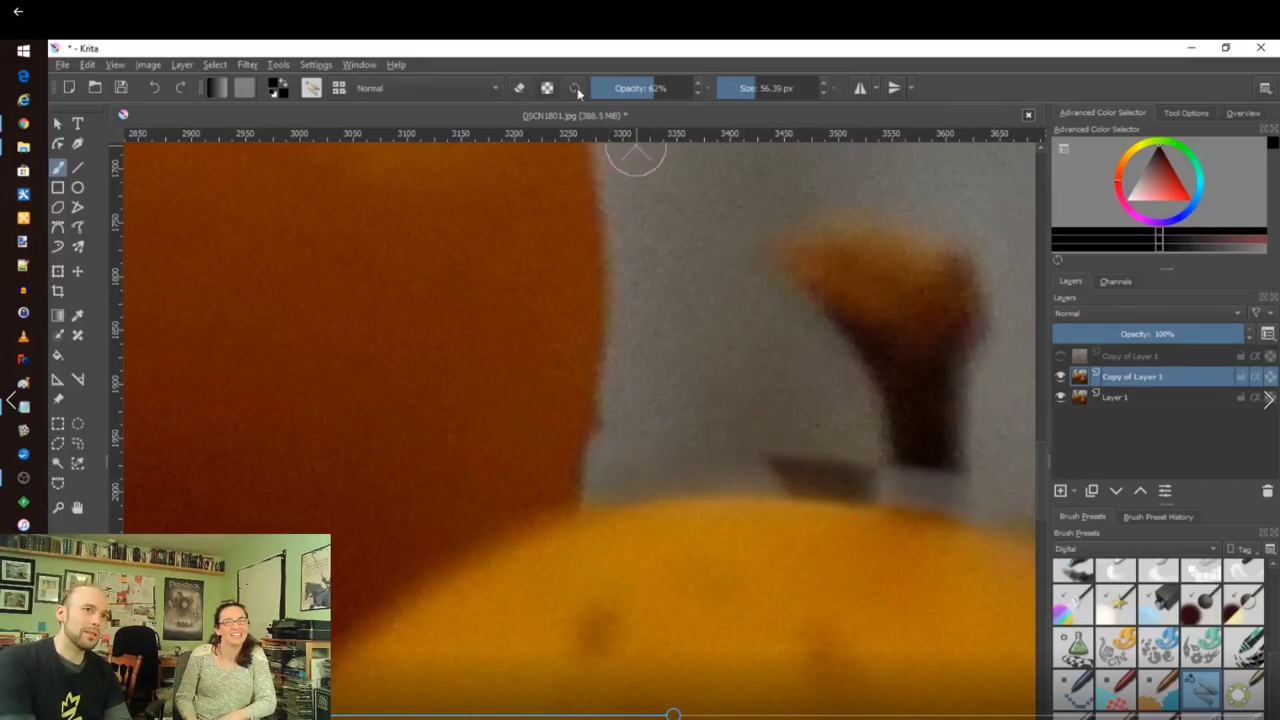
pyautogui.click(312, 88)
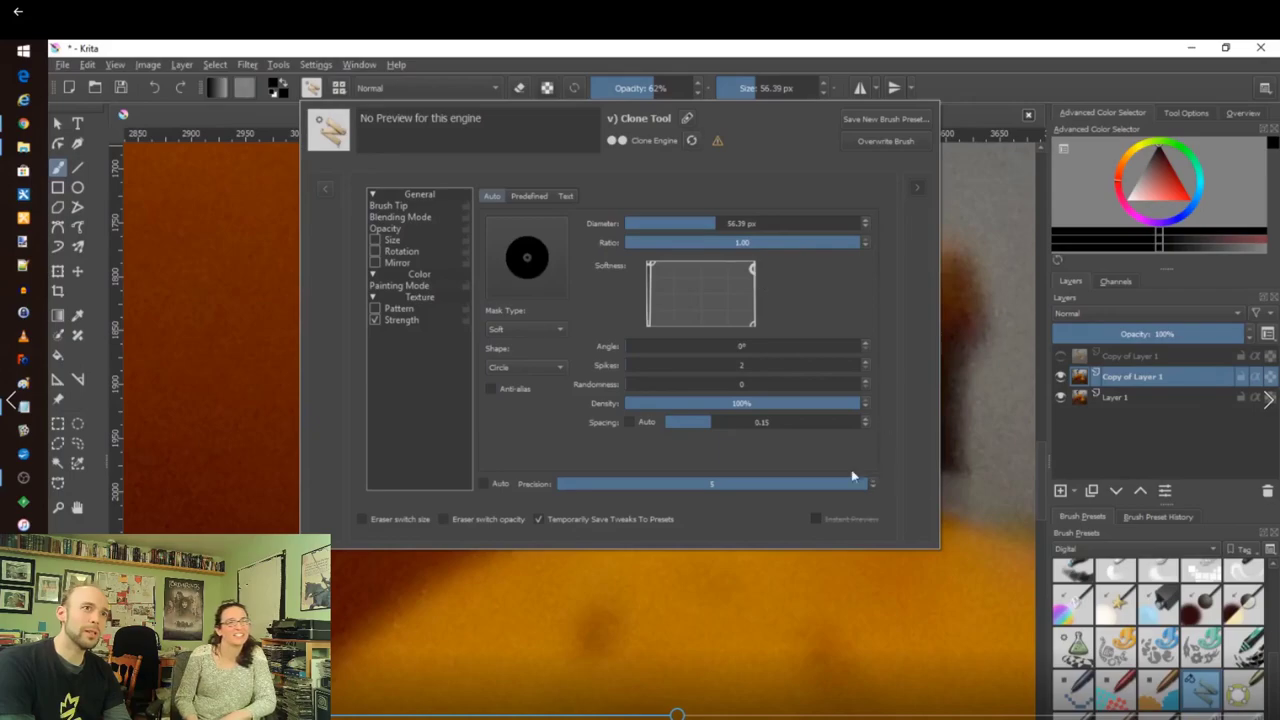
pyautogui.click(994, 66)
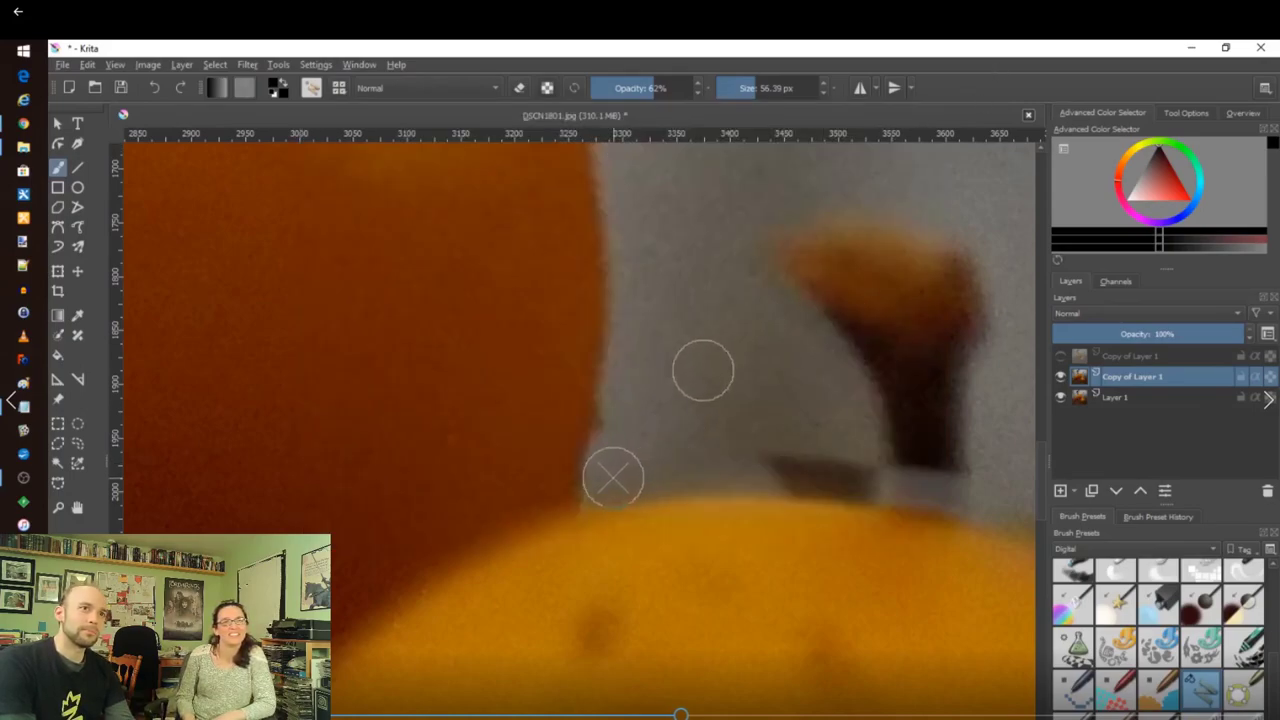
pyautogui.moveTo(742, 481)
pyautogui.mouseDown()
pyautogui.moveTo(613, 482)
pyautogui.moveTo(783, 474)
pyautogui.moveTo(966, 487)
pyautogui.mouseUp()
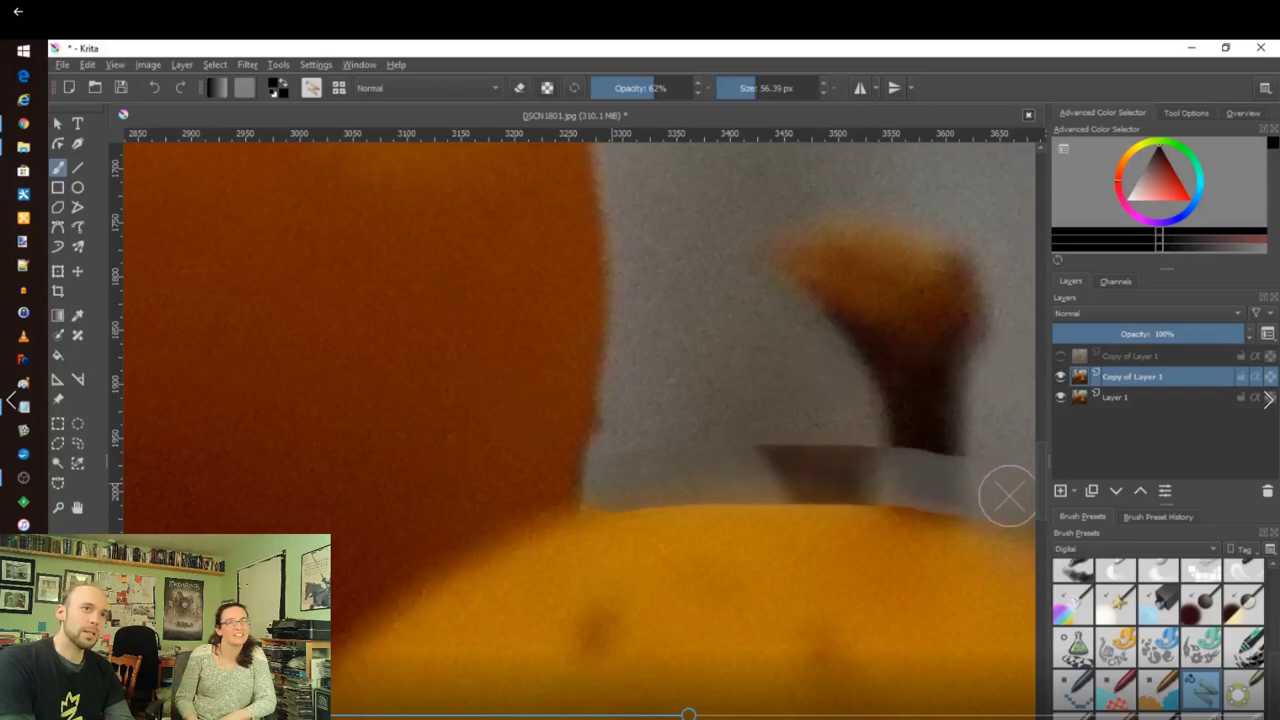
pyautogui.moveTo(899, 678); pyautogui.dragTo(394, 494)
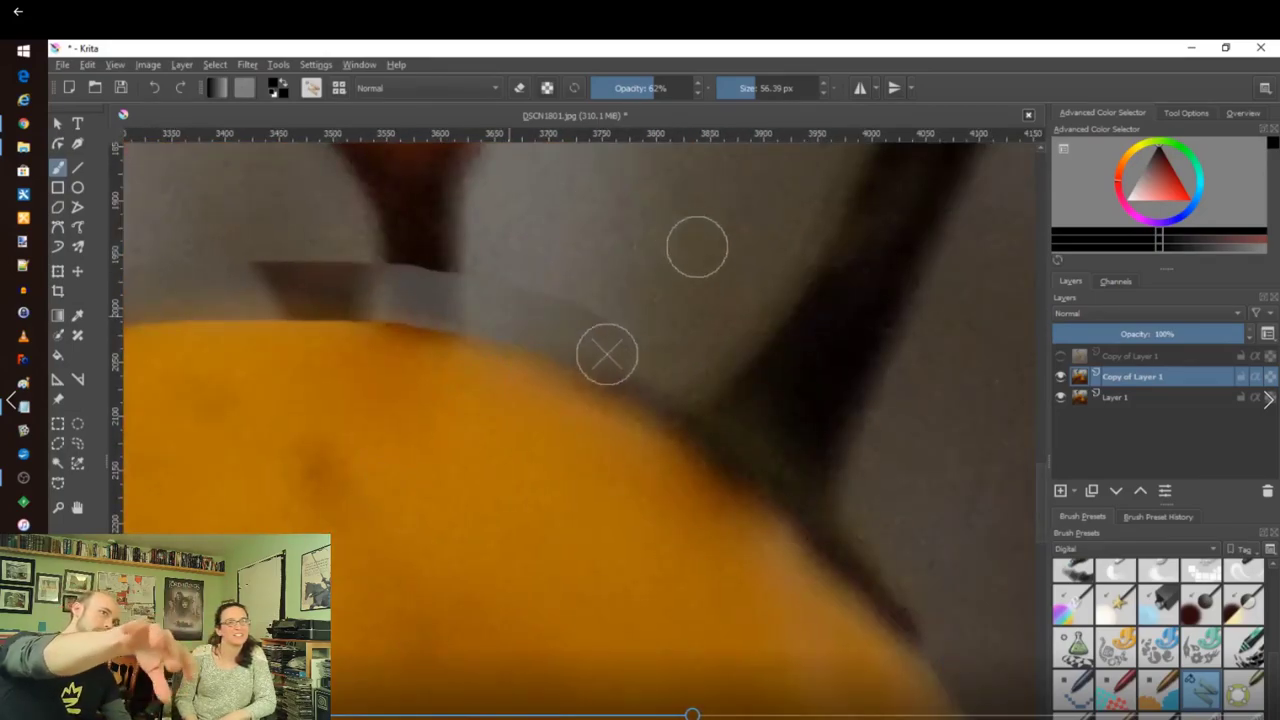
pyautogui.moveTo(742, 436)
pyautogui.mouseDown()
pyautogui.moveTo(820, 485)
pyautogui.moveTo(950, 648)
pyautogui.mouseUp()
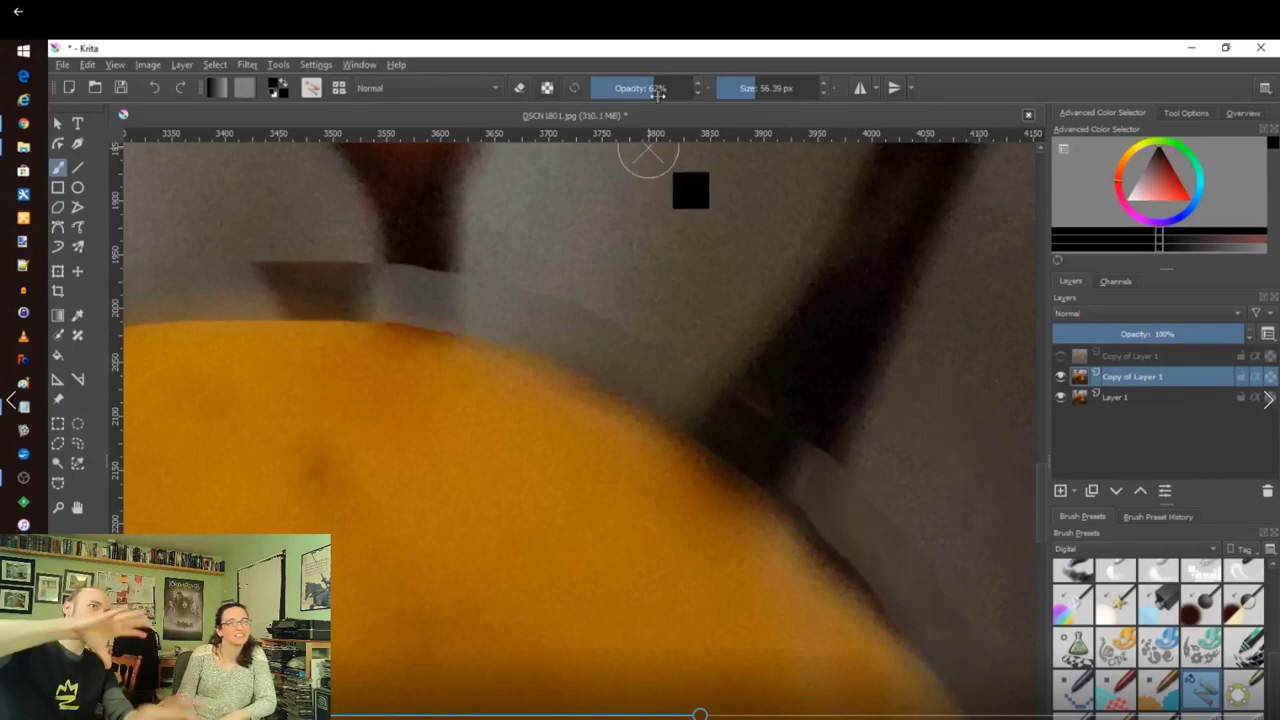
pyautogui.hotkey('ctrl', 'z')
pyautogui.hotkey('ctrl', 'z')
# Set the clone brush to 100% opacity and 101.31 px, and clone background along the front fruit's upper edge and down its right shoulder.
pyautogui.moveTo(760, 718)
pyautogui.mouseDown()
pyautogui.moveTo(686, 718)
pyautogui.moveTo(727, 718)
pyautogui.mouseUp()
pyautogui.moveTo(347, 294); pyautogui.dragTo(421, 289)
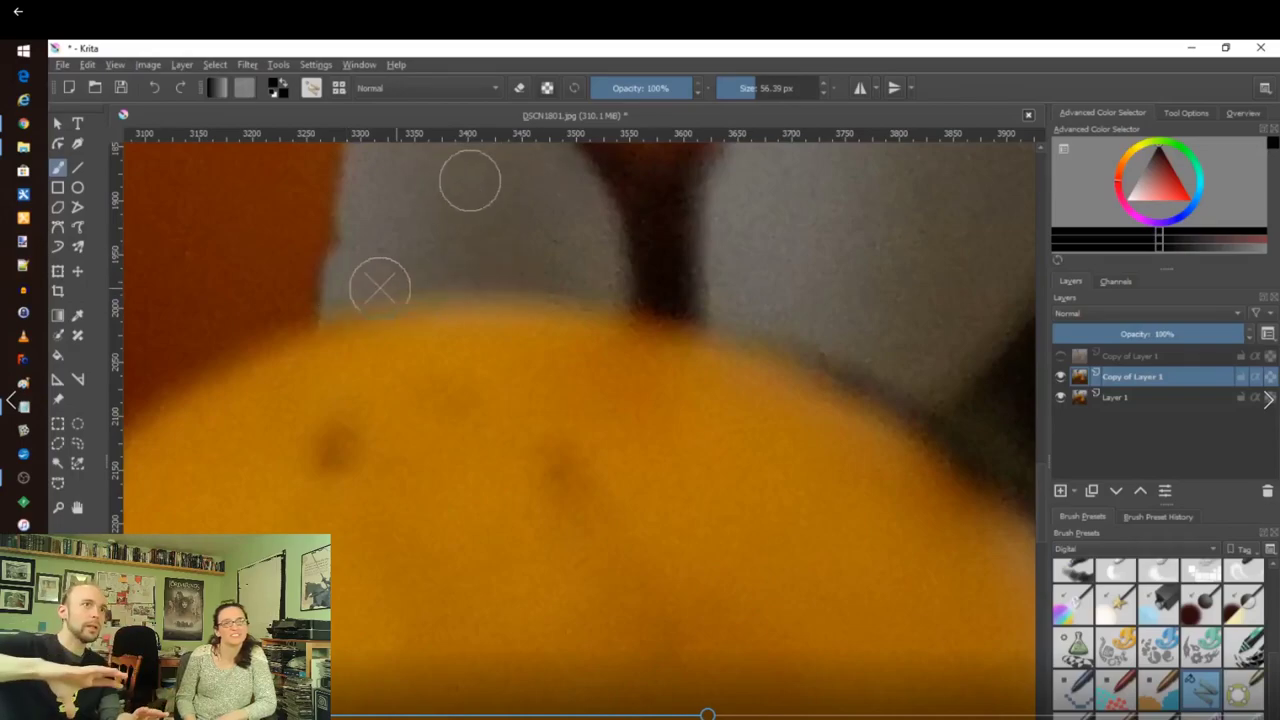
pyautogui.moveTo(765, 92); pyautogui.dragTo(774, 92)
pyautogui.scroll(1, 516, 245)
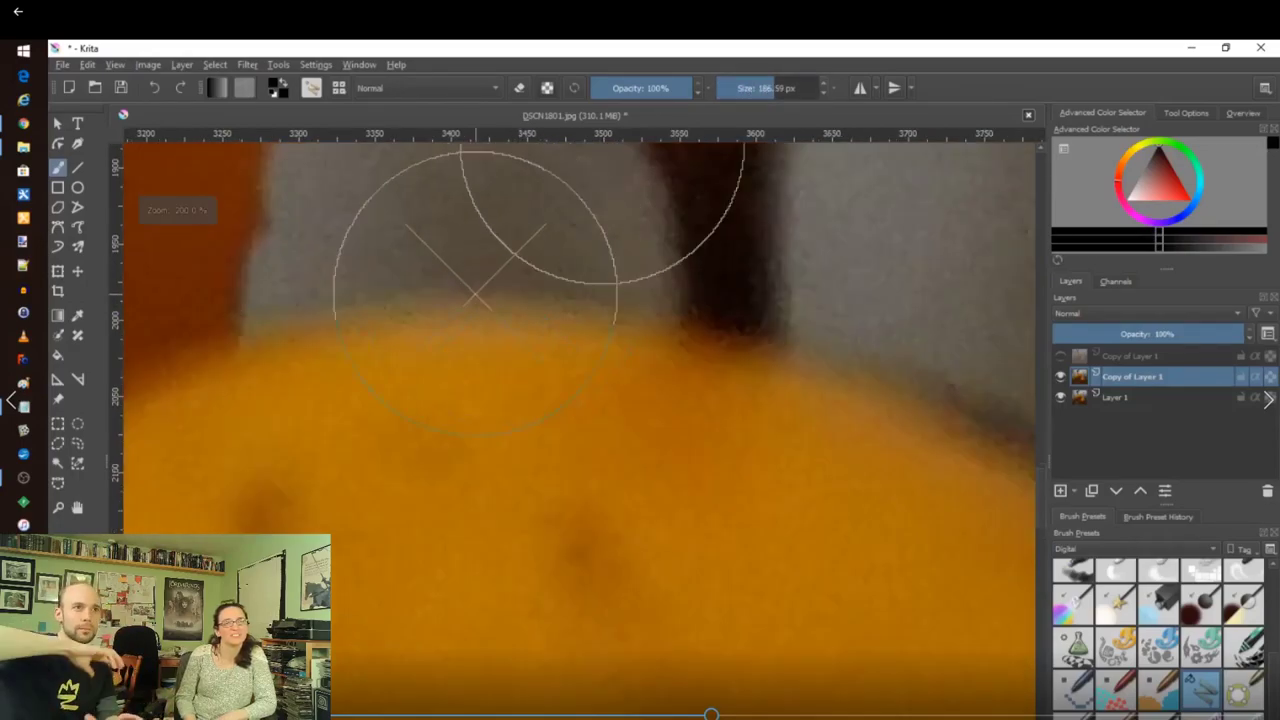
pyautogui.scroll(-3, 505, 255)
pyautogui.moveTo(494, 306); pyautogui.dragTo(497, 417)
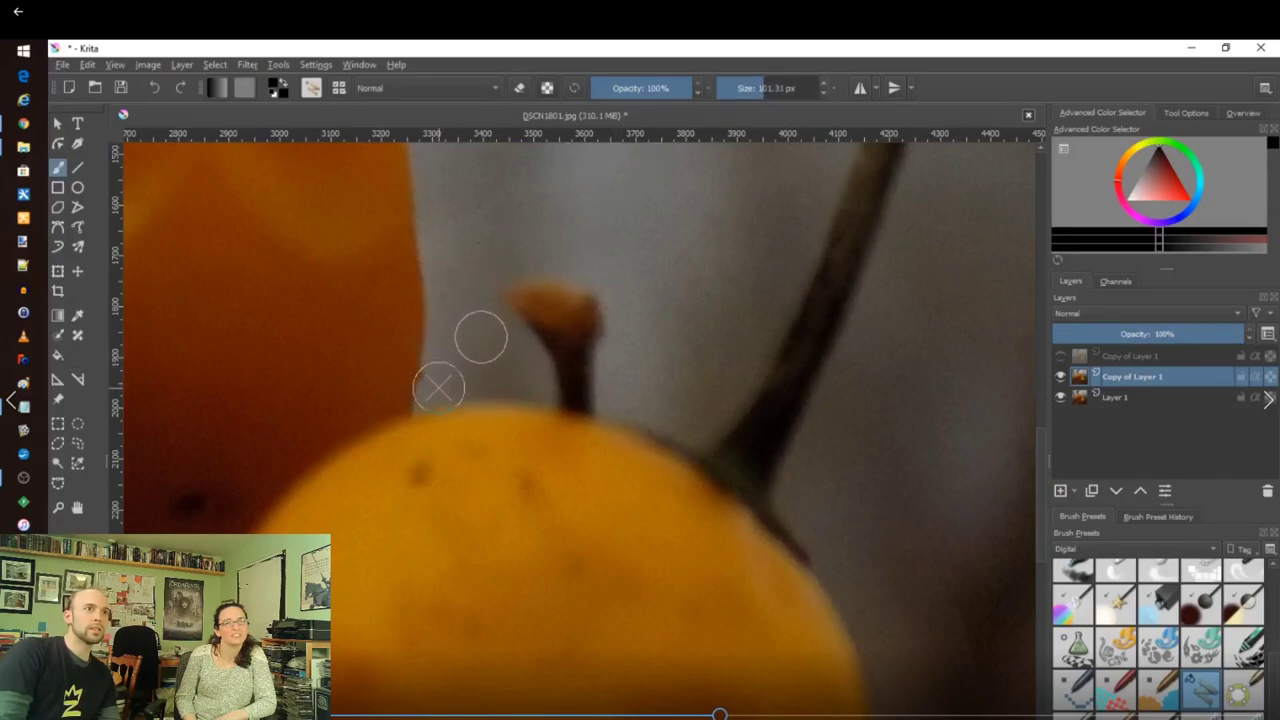
pyautogui.moveTo(481, 337)
pyautogui.mouseDown()
pyautogui.moveTo(580, 337)
pyautogui.moveTo(674, 360)
pyautogui.moveTo(781, 420)
pyautogui.mouseUp()
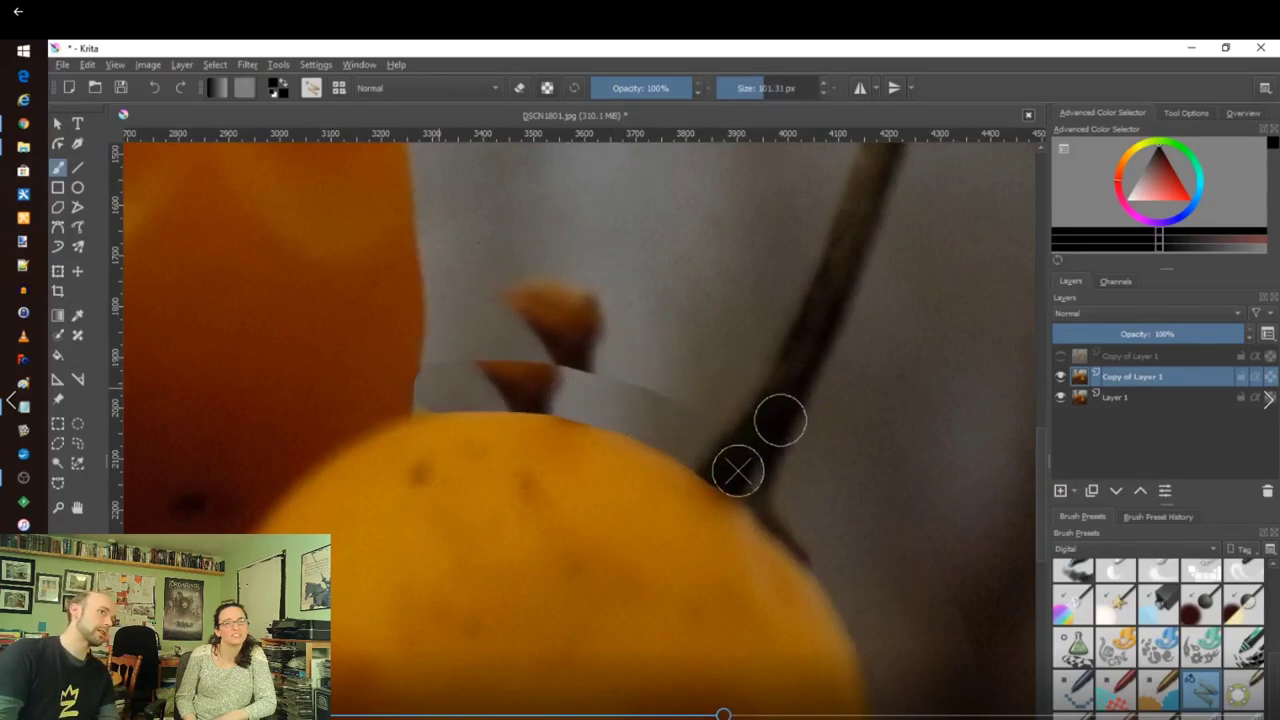
pyautogui.moveTo(741, 473)
pyautogui.mouseDown()
pyautogui.moveTo(821, 544)
pyautogui.moveTo(882, 638)
pyautogui.mouseUp()
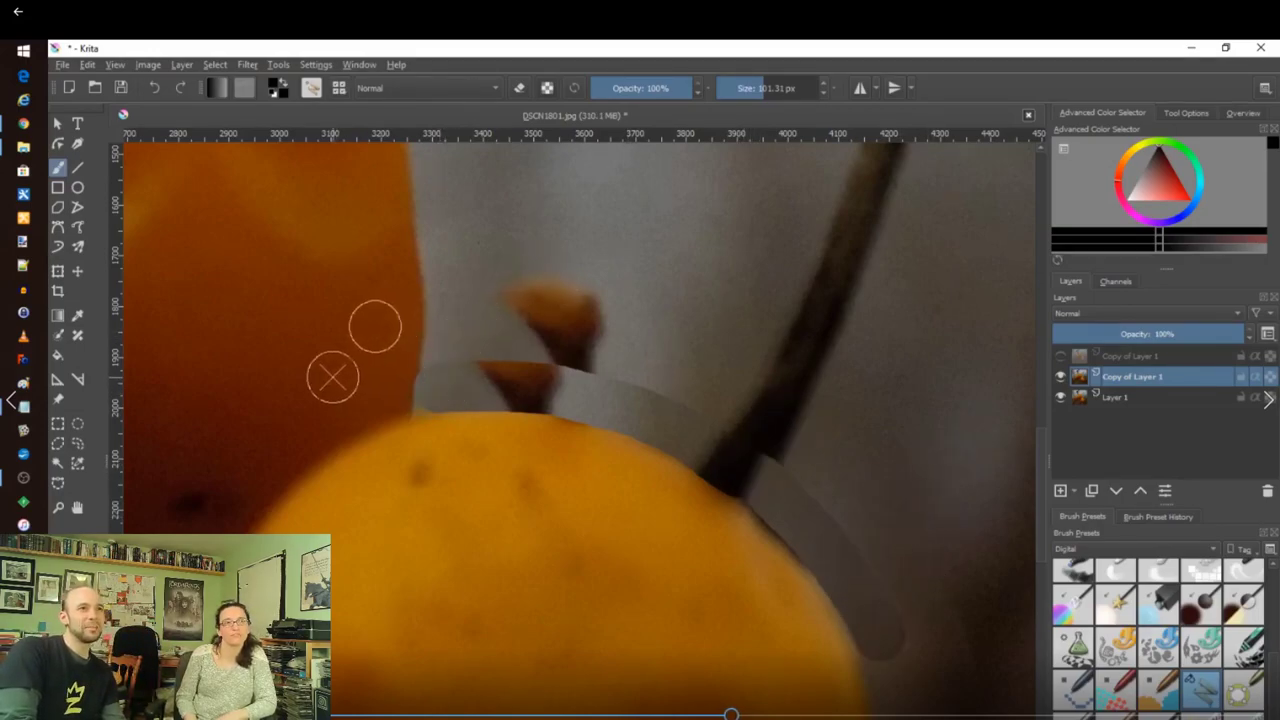
# Resample the clone source and clone grey background along the middle fruit's right edge.
pyautogui.keyDown('ctrl'); pyautogui.click(324, 428); pyautogui.keyUp('ctrl')
pyautogui.moveTo(397, 400); pyautogui.dragTo(393, 345)
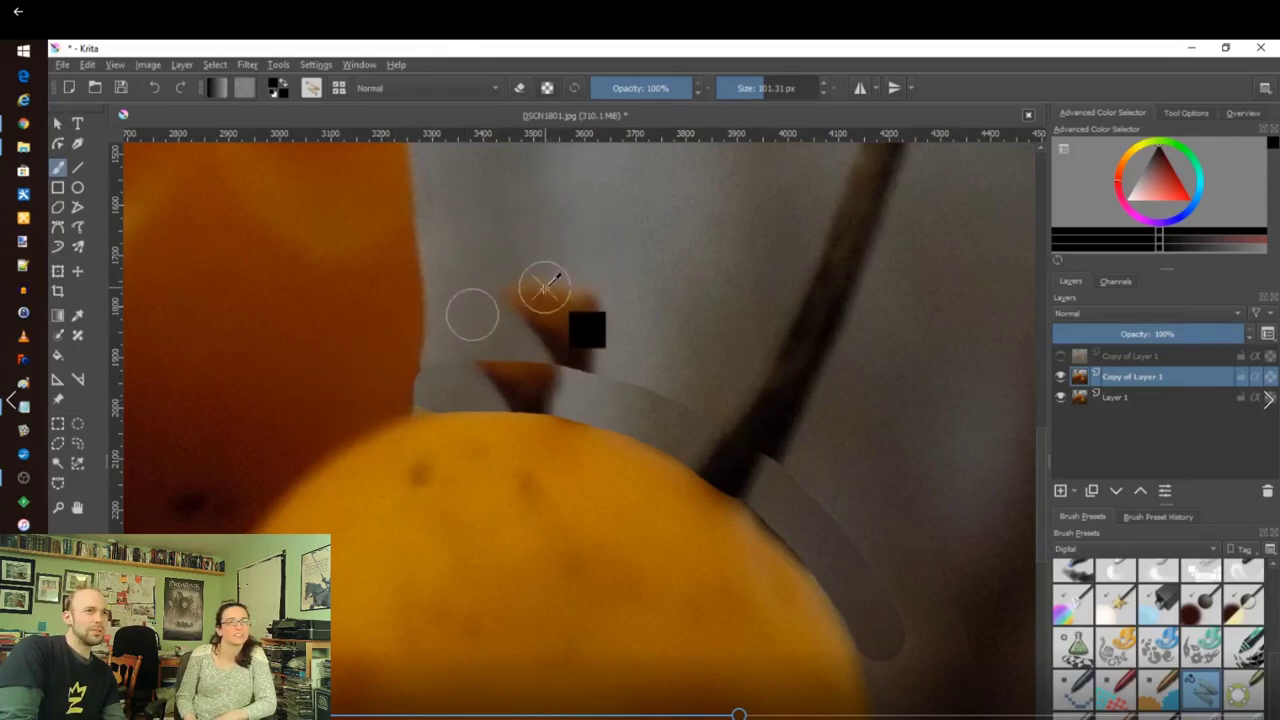
pyautogui.keyDown('ctrl'); pyautogui.click(545, 298); pyautogui.keyUp('ctrl')
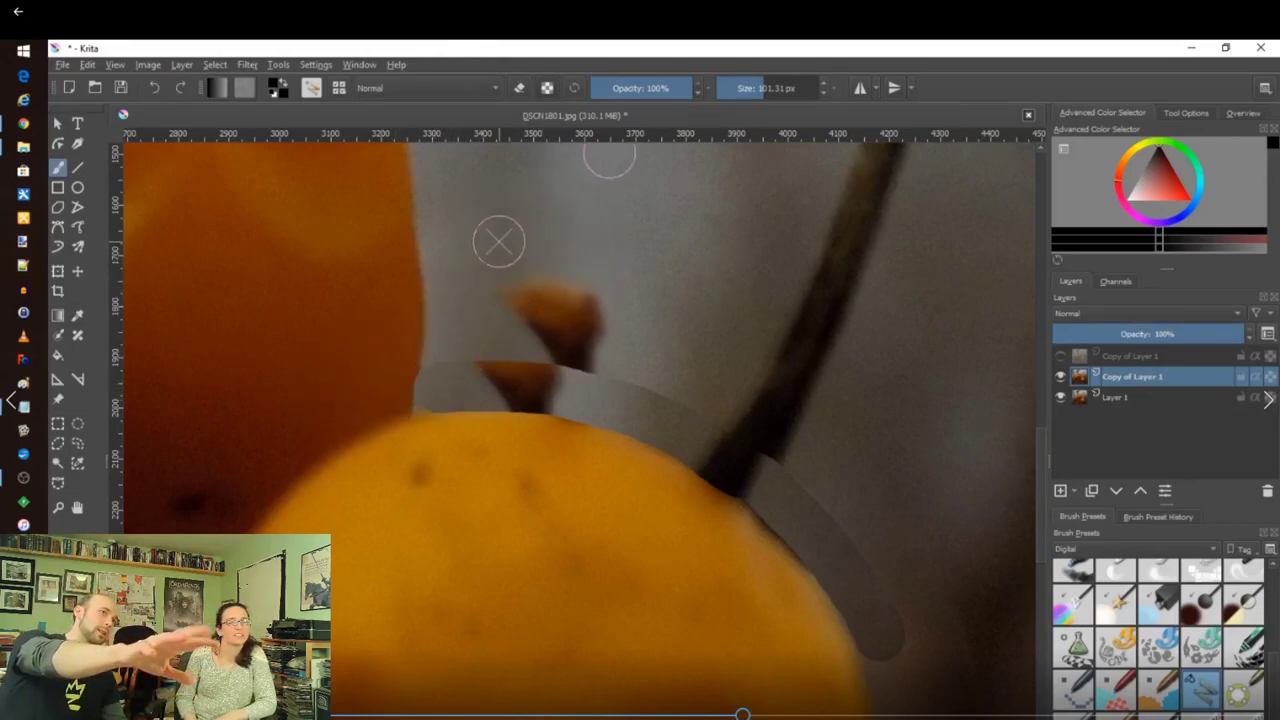
pyautogui.keyDown('ctrl'); pyautogui.click(474, 287); pyautogui.keyUp('ctrl')
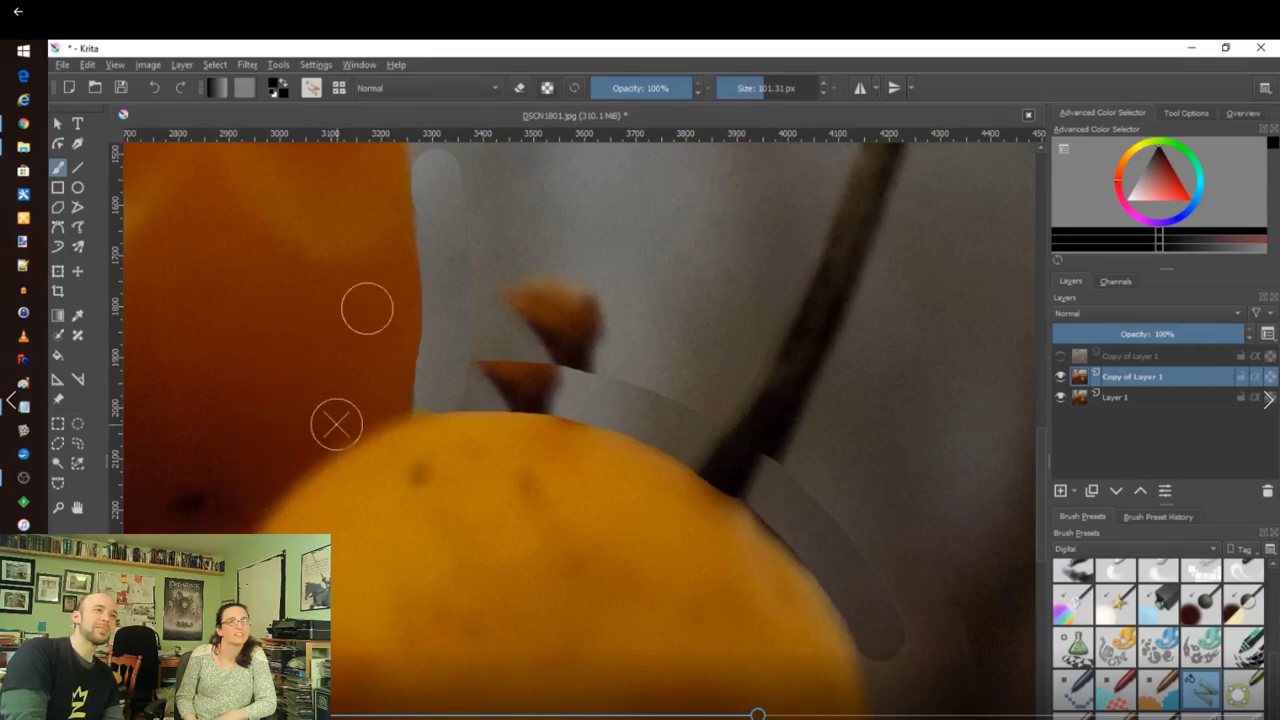
# Clone the middle fruit's own skin along its border with the front fruit and its lower right edge, undoing one dab.
pyautogui.keyDown('ctrl'); pyautogui.click(232, 528); pyautogui.keyUp('ctrl')
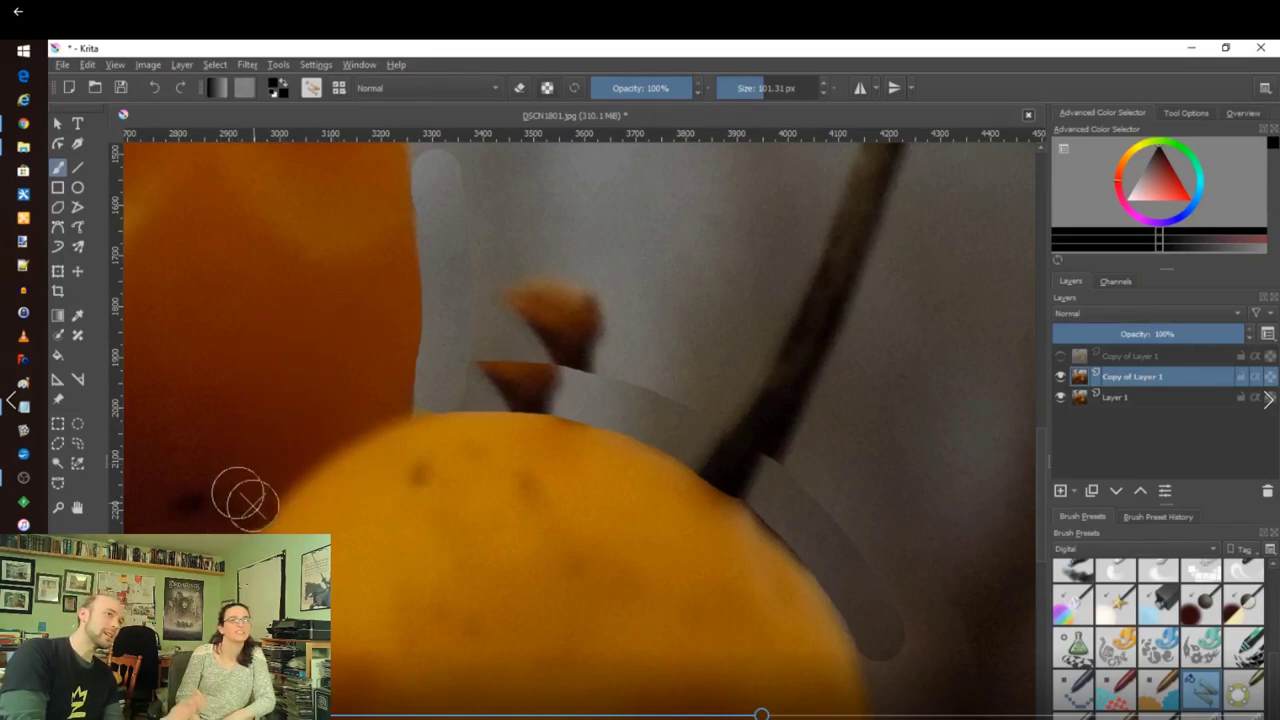
pyautogui.hotkey('ctrl', 'z')
pyautogui.moveTo(230, 529)
pyautogui.mouseDown()
pyautogui.moveTo(293, 451)
pyautogui.moveTo(400, 402)
pyautogui.moveTo(340, 427)
pyautogui.moveTo(388, 372)
pyautogui.mouseUp()
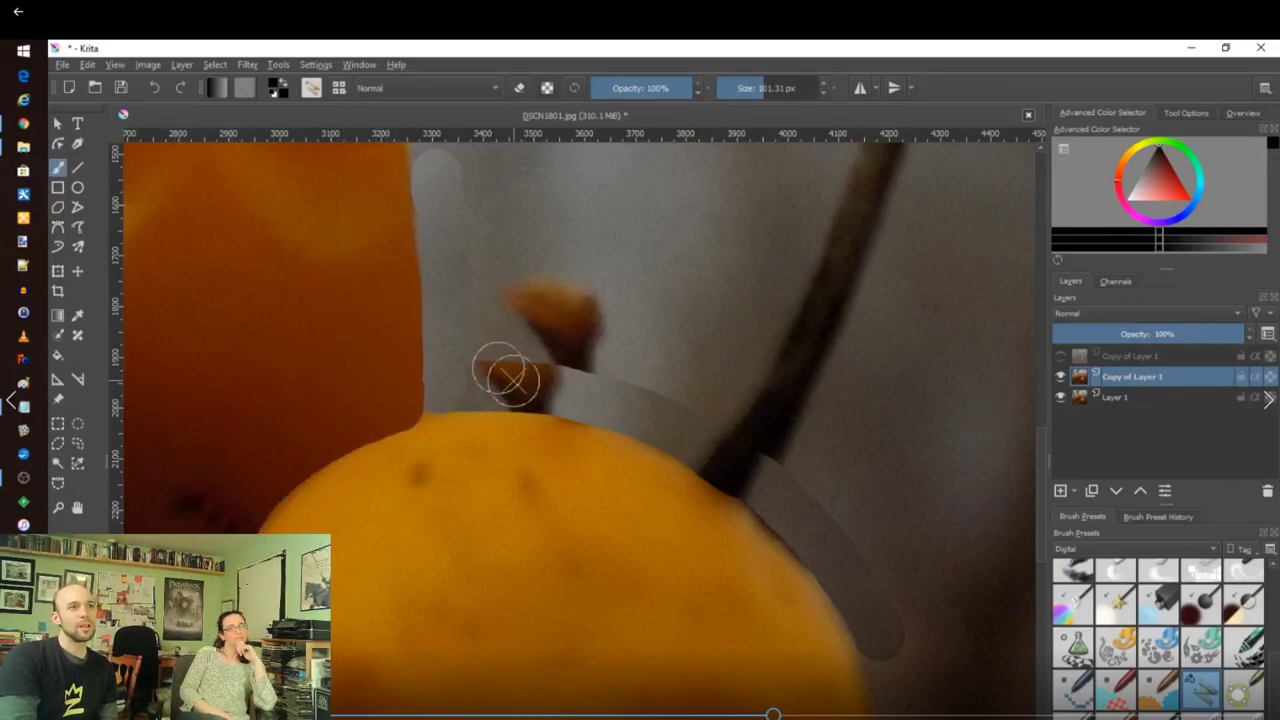
# Reduce the clone brush to 19.84 px and clone grey background into the corner where the middle and front fruits meet.
pyautogui.scroll(2, 467, 366)
pyautogui.scroll(2, 445, 200)
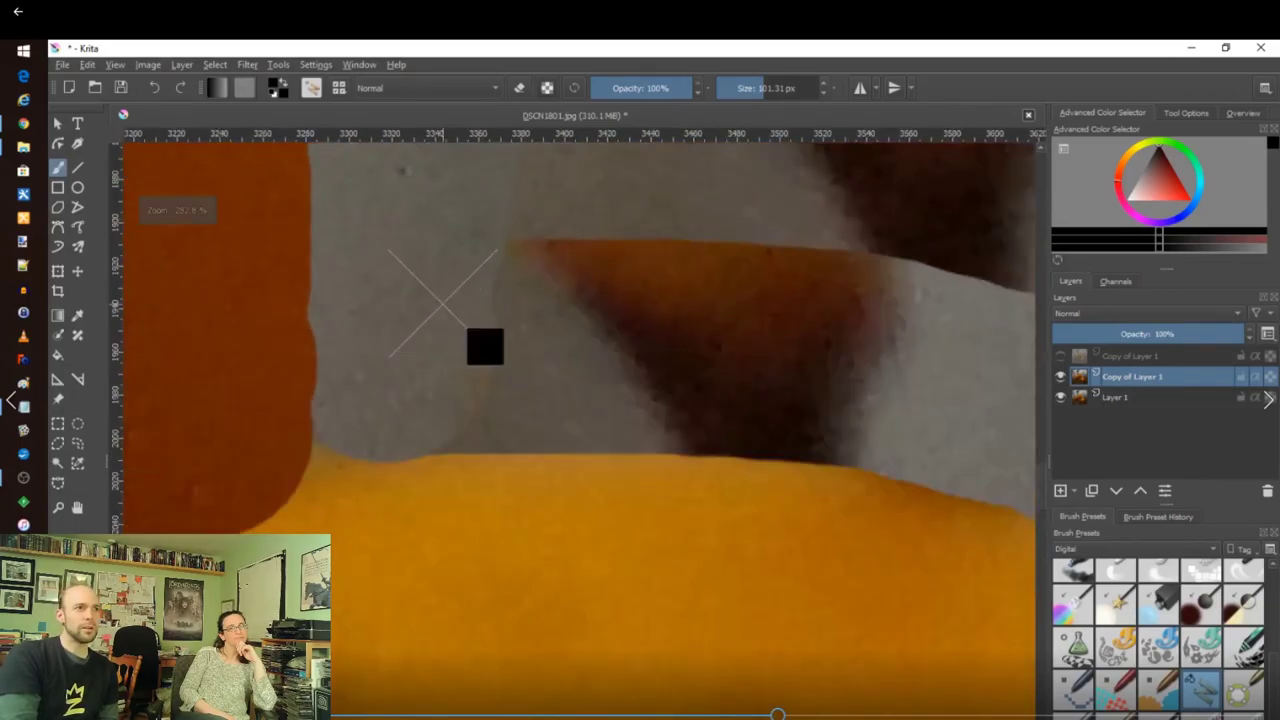
pyautogui.moveTo(743, 88); pyautogui.dragTo(737, 88)
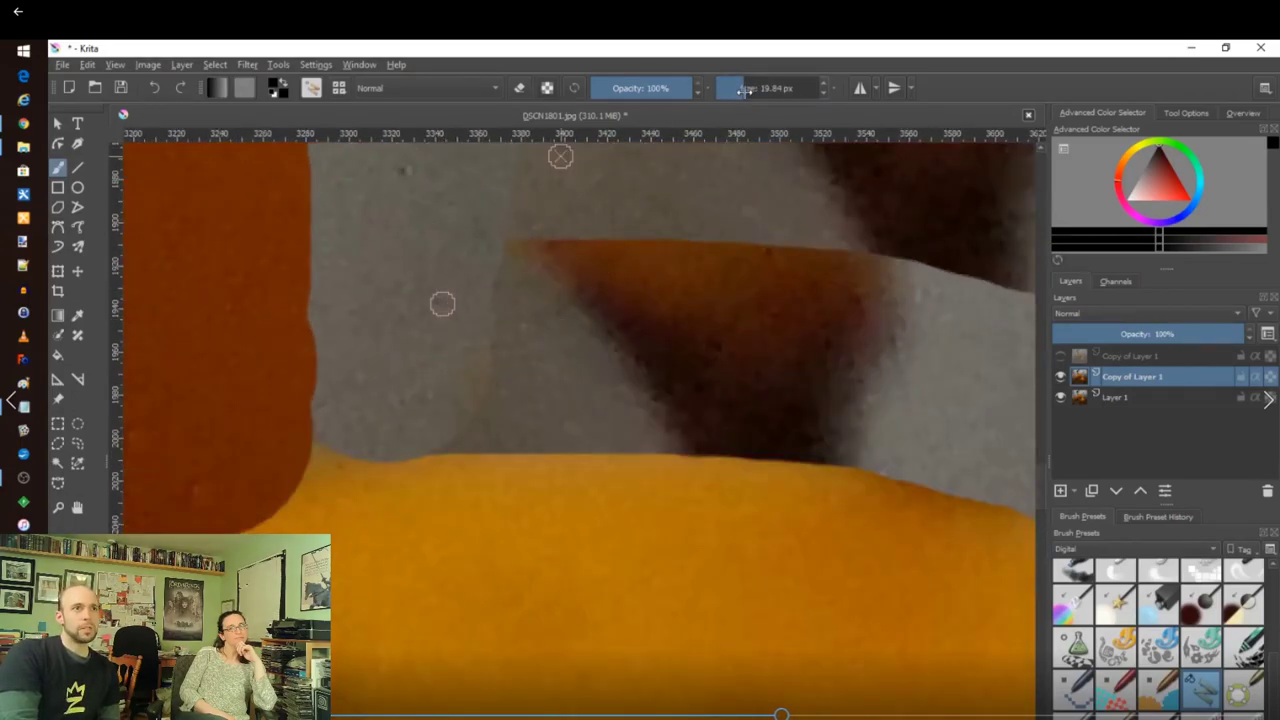
pyautogui.moveTo(325, 443)
pyautogui.mouseDown()
pyautogui.moveTo(371, 448)
pyautogui.moveTo(246, 495)
pyautogui.mouseUp()
# Set the clone brush to 91.82 px and clone the middle fruit's skin over the grey sliver at its corner with the front fruit.
pyautogui.moveTo(730, 88); pyautogui.dragTo(765, 88)
pyautogui.scroll(-3, 208, 438)
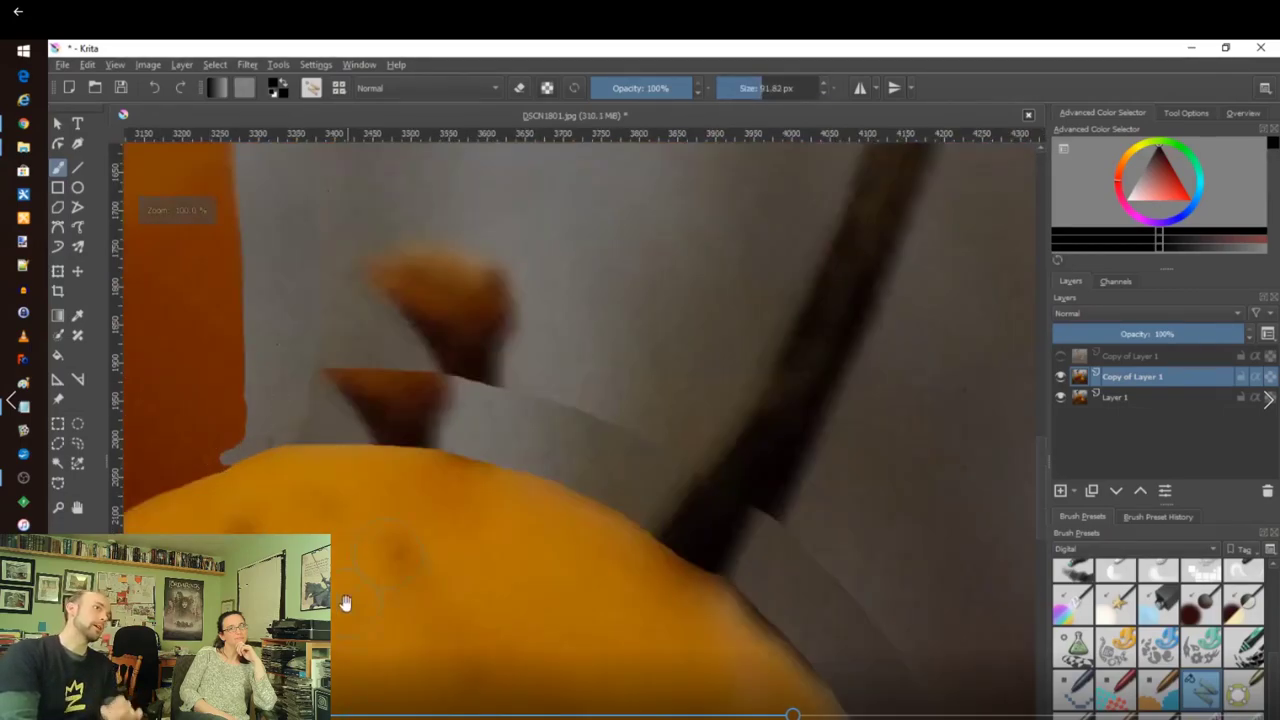
pyautogui.moveTo(346, 603); pyautogui.dragTo(636, 620)
pyautogui.keyDown('ctrl'); pyautogui.click(303, 397); pyautogui.keyUp('ctrl')
pyautogui.moveTo(406, 415)
pyautogui.mouseDown()
pyautogui.moveTo(505, 454)
pyautogui.moveTo(488, 425)
pyautogui.moveTo(490, 382)
pyautogui.mouseUp()
pyautogui.keyDown('ctrl'); pyautogui.click(463, 406); pyautogui.keyUp('ctrl')
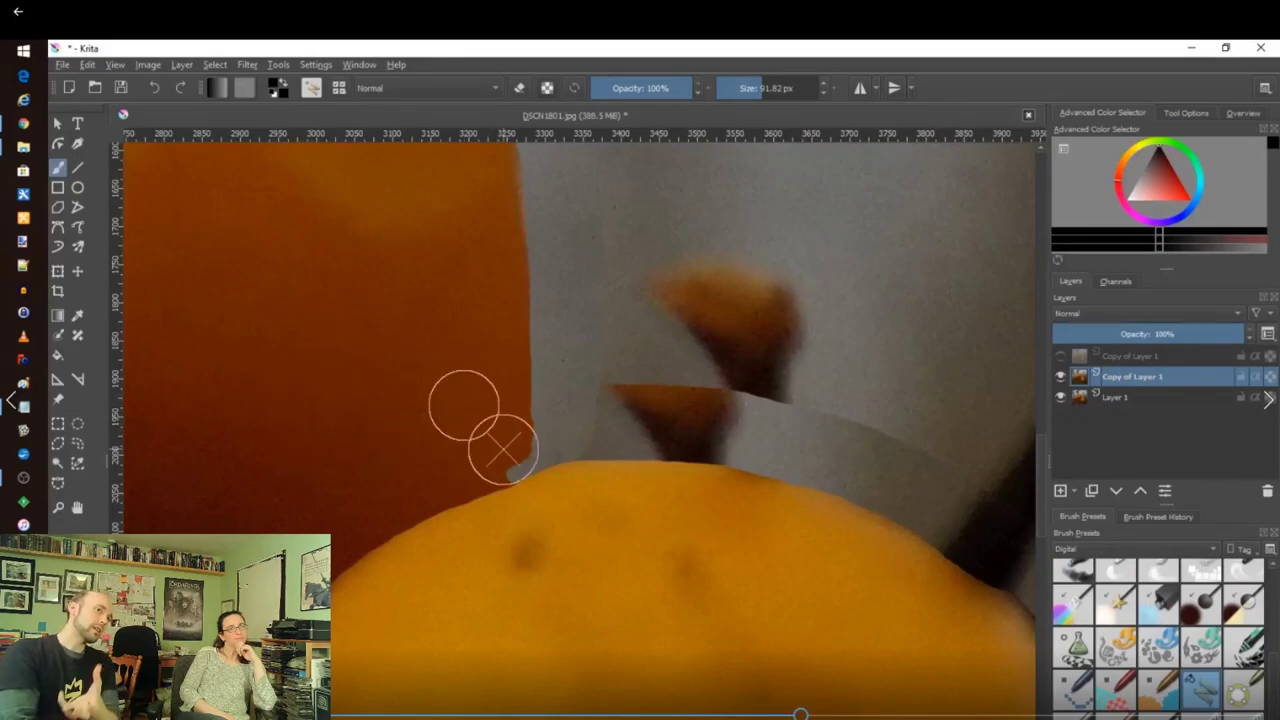
pyautogui.moveTo(503, 451); pyautogui.dragTo(508, 457)
pyautogui.scroll(4, 491, 443)
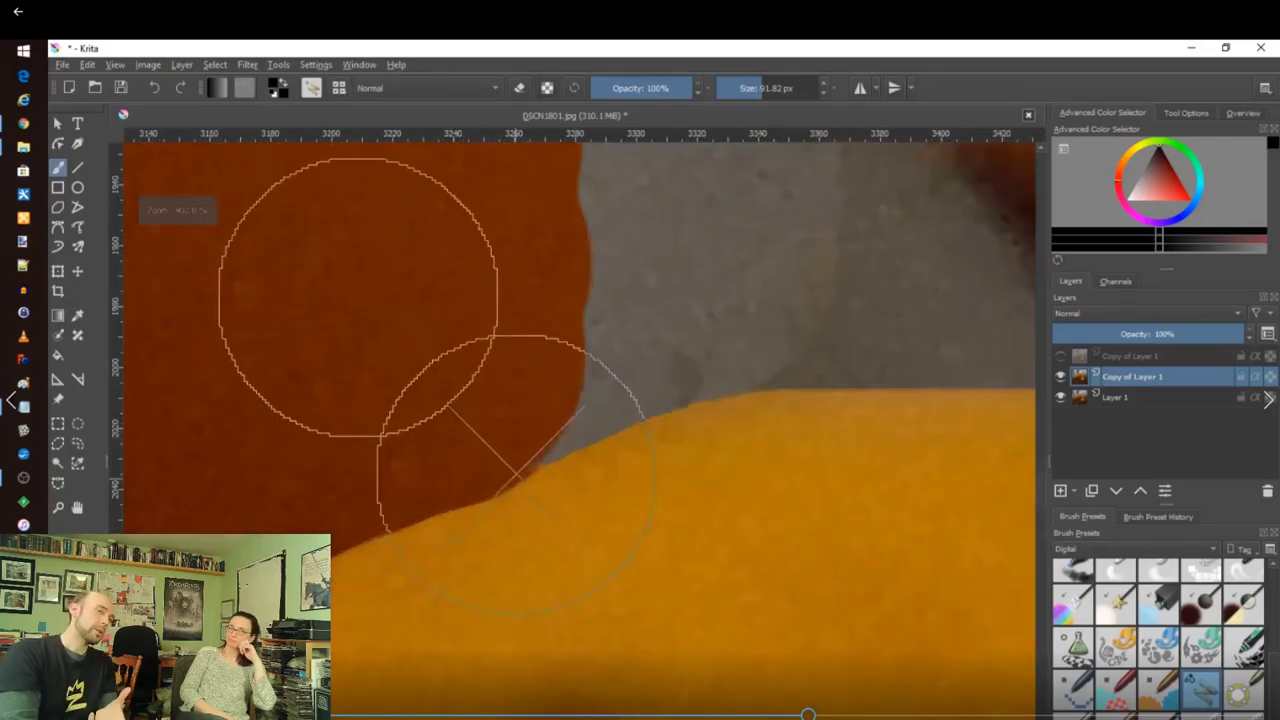
# Reduce the clone brush to 19.84 px and clone the middle fruit's skin along its lower right edge.
pyautogui.click(755, 89)
pyautogui.moveTo(755, 97); pyautogui.dragTo(743, 97)
pyautogui.moveTo(523, 441)
pyautogui.mouseDown()
pyautogui.moveTo(556, 429)
pyautogui.moveTo(579, 317)
pyautogui.moveTo(568, 186)
pyautogui.mouseUp()
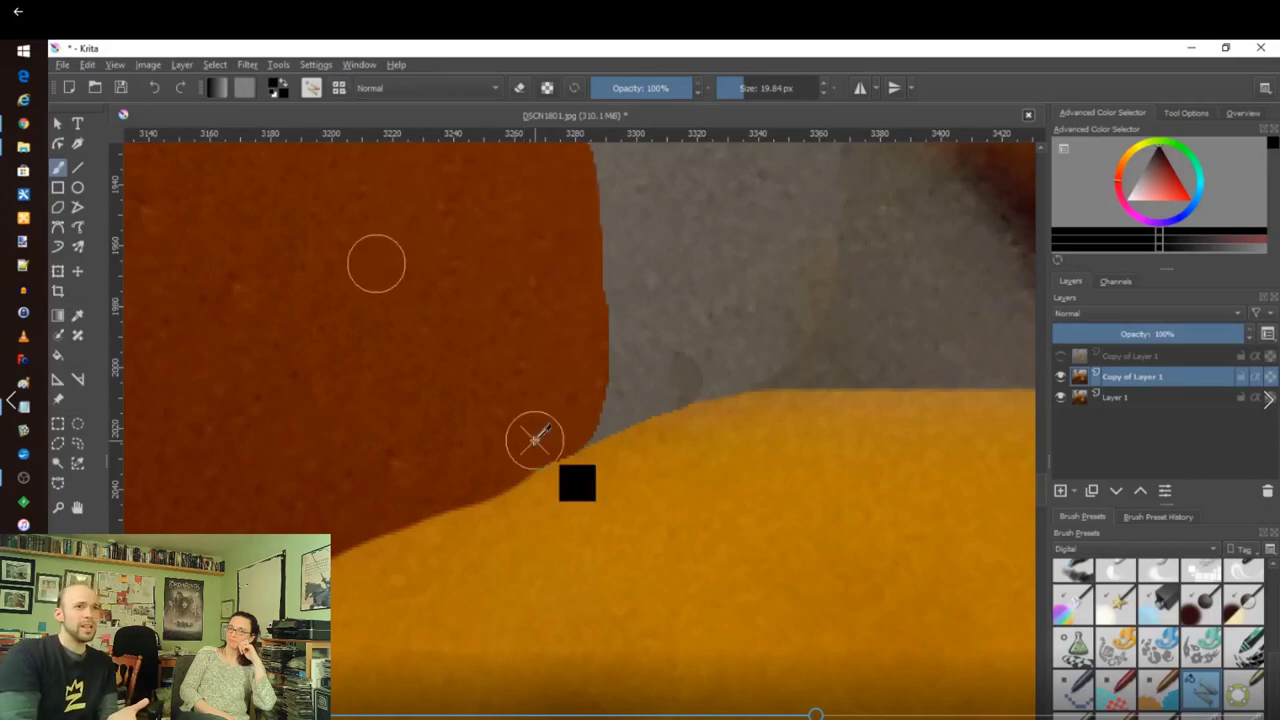
# Undo the last dab and clone the front fruit's skin along its upper left edge with an 87.30 px brush.
pyautogui.scroll(-5, 534, 440)
pyautogui.scroll(-2, 526, 378)
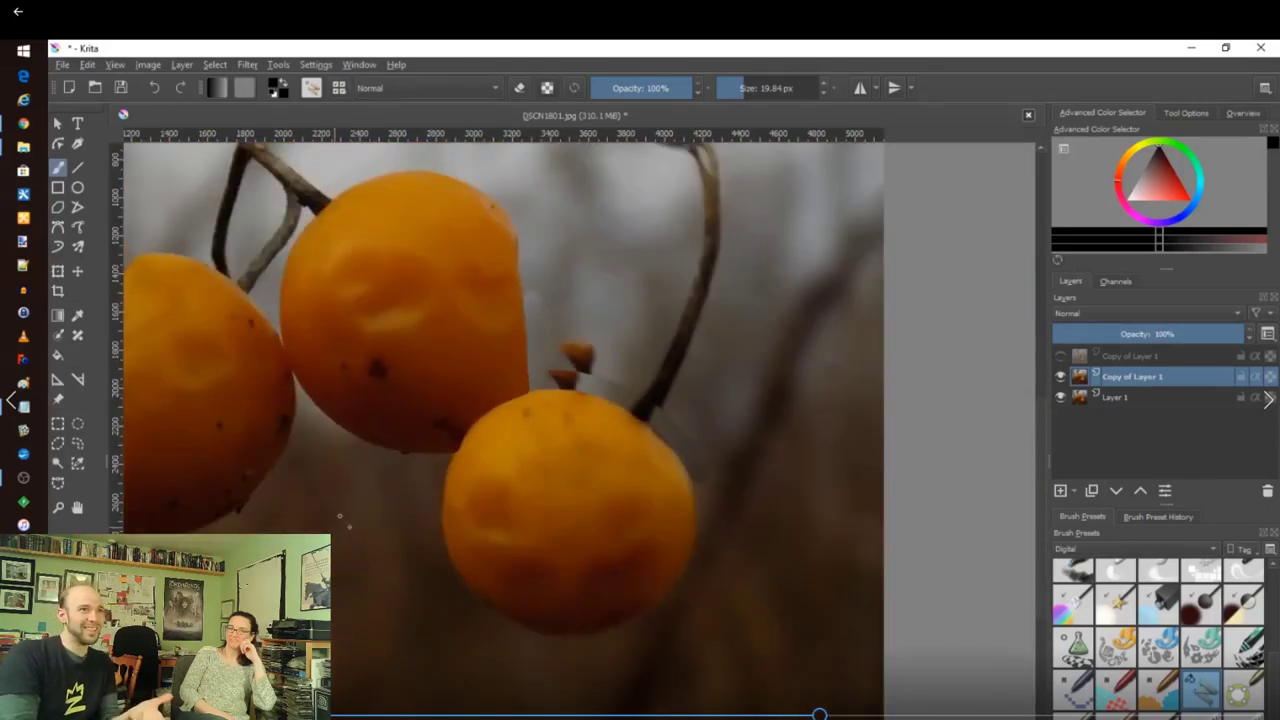
pyautogui.scroll(4, 430, 478)
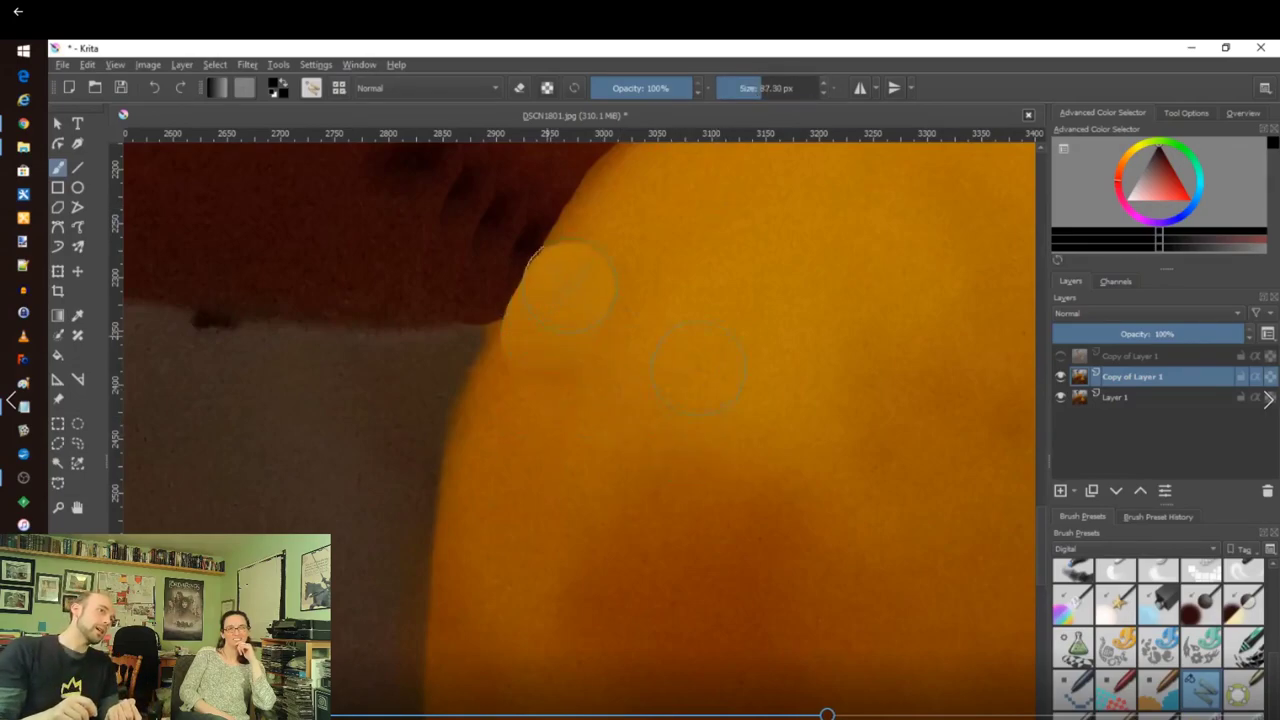
pyautogui.hotkey('ctrl', 'z')
pyautogui.moveTo(538, 334)
pyautogui.mouseDown()
pyautogui.moveTo(574, 330)
pyautogui.moveTo(534, 332)
pyautogui.moveTo(650, 192)
pyautogui.mouseUp()
pyautogui.scroll(1, 646, 306)
pyautogui.scroll(-4, 646, 306)
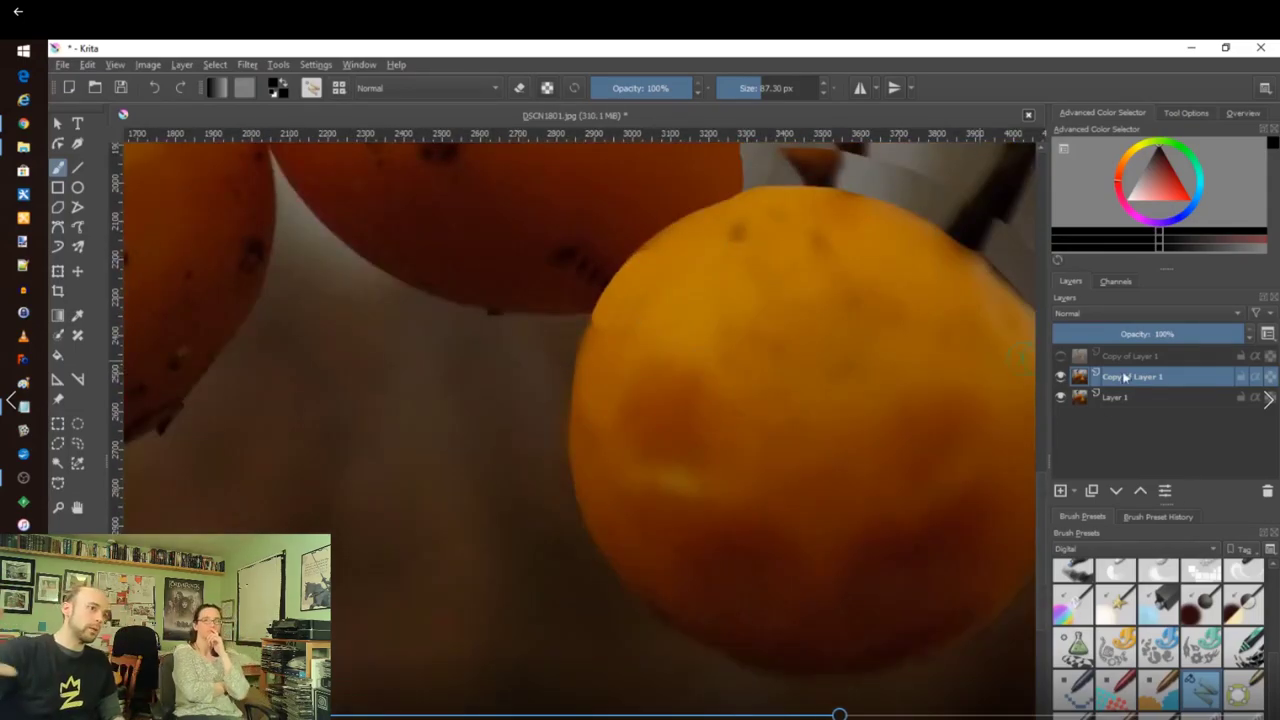
# Give the clone brush a softer falloff, 158.65 px size and 60% opacity, and blend the front fruit's upper left seam on the duplicated layer.
pyautogui.click(1117, 400)
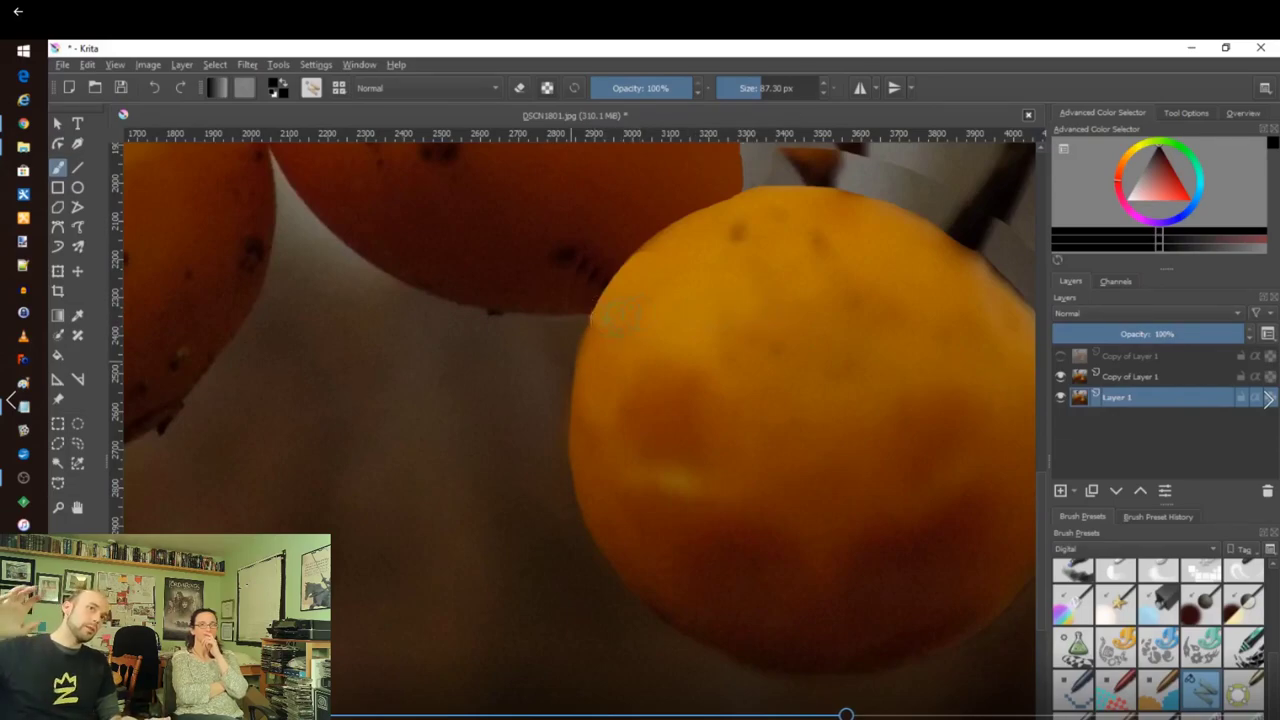
pyautogui.scroll(4, 665, 330)
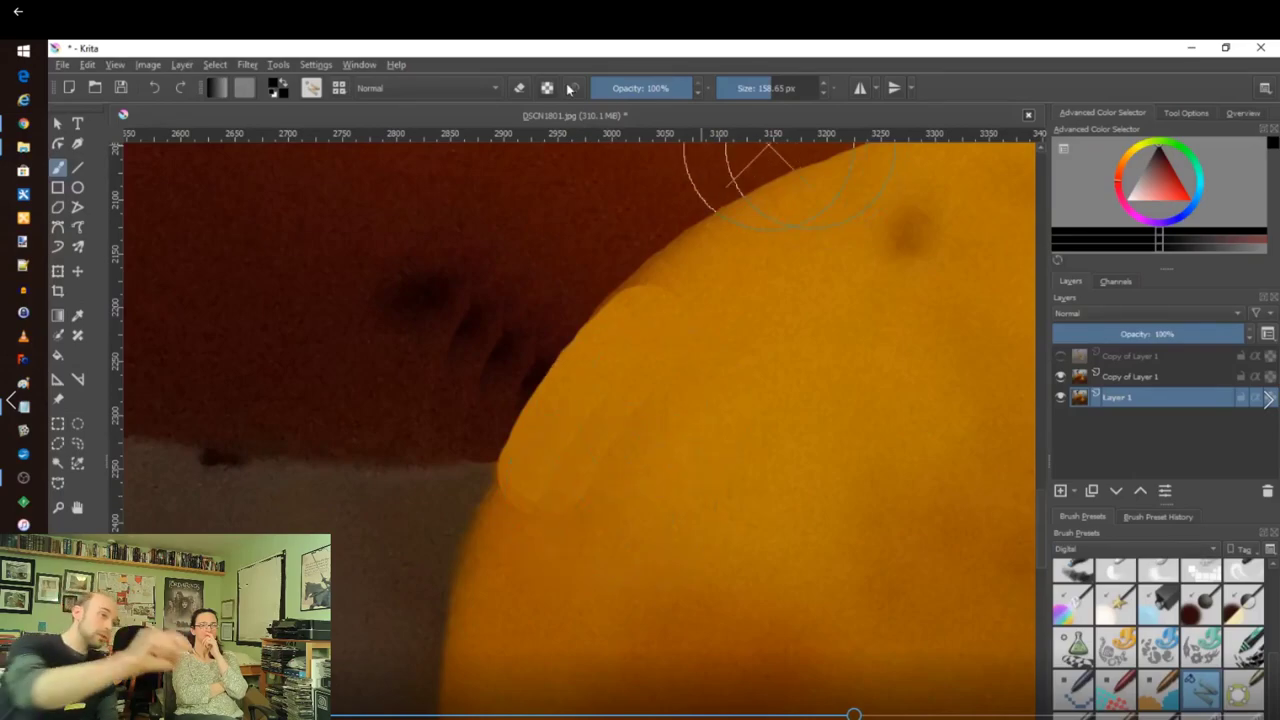
pyautogui.click(314, 89)
pyautogui.moveTo(749, 268); pyautogui.dragTo(705, 323)
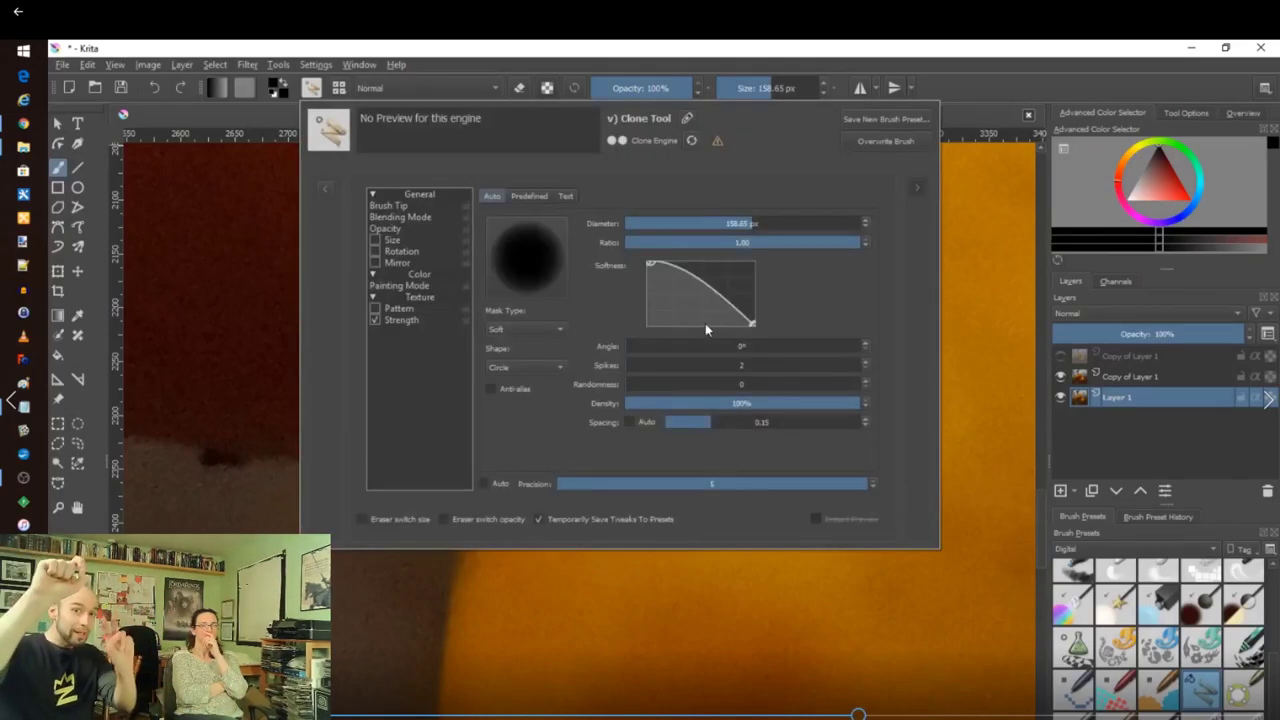
pyautogui.click(963, 114)
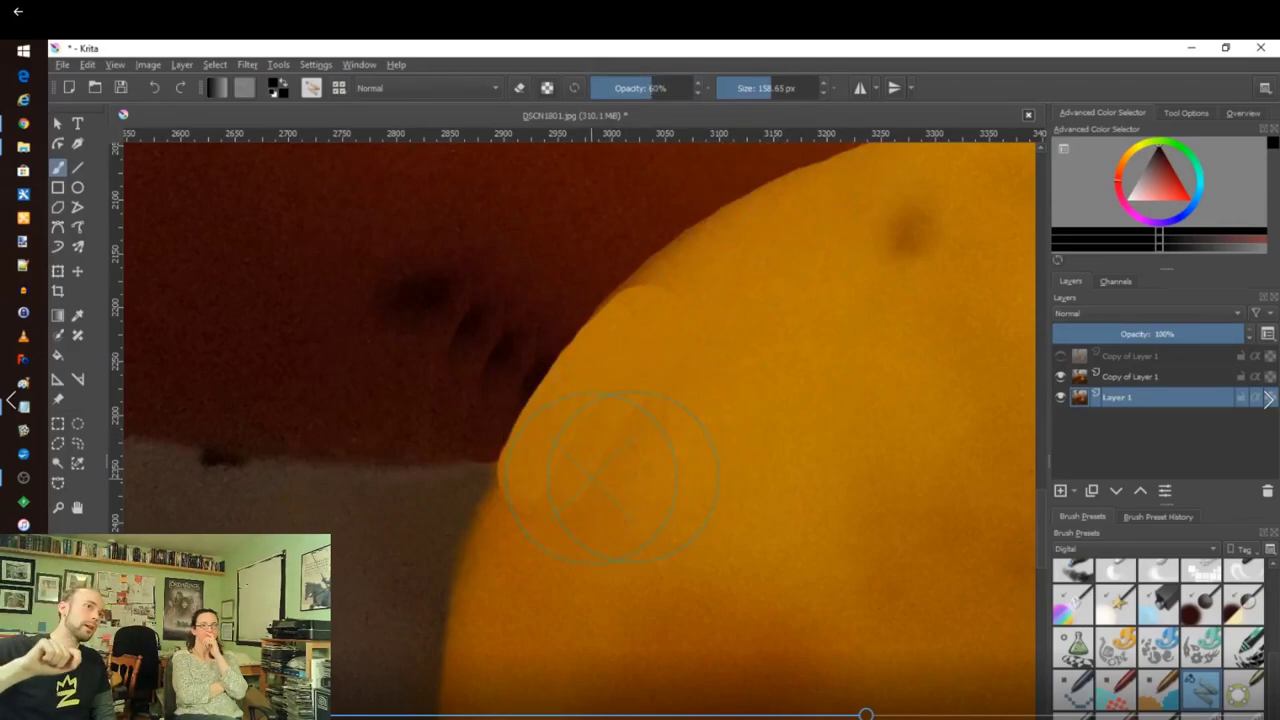
pyautogui.click(1127, 378)
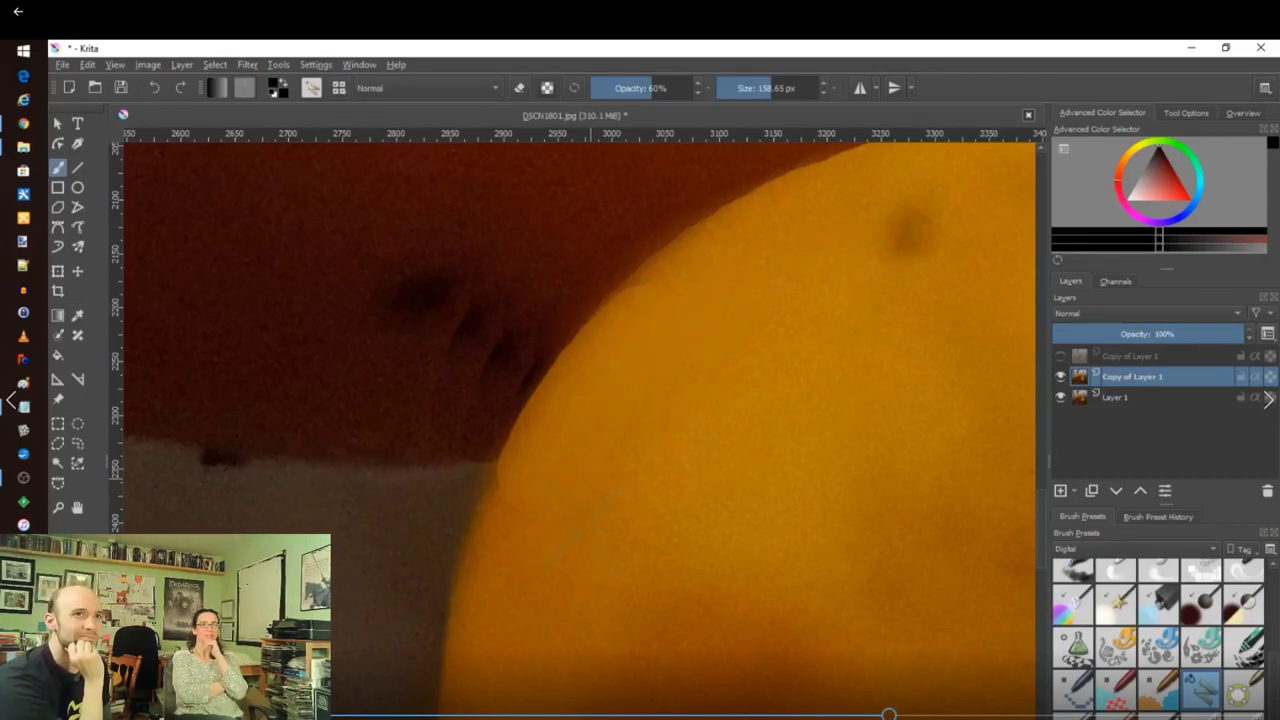
# Clone softly over the middle fruit's lower right edge and the gap above the front fruit, undoing unwanted strokes.
pyautogui.moveTo(868, 394); pyautogui.dragTo(609, 583)
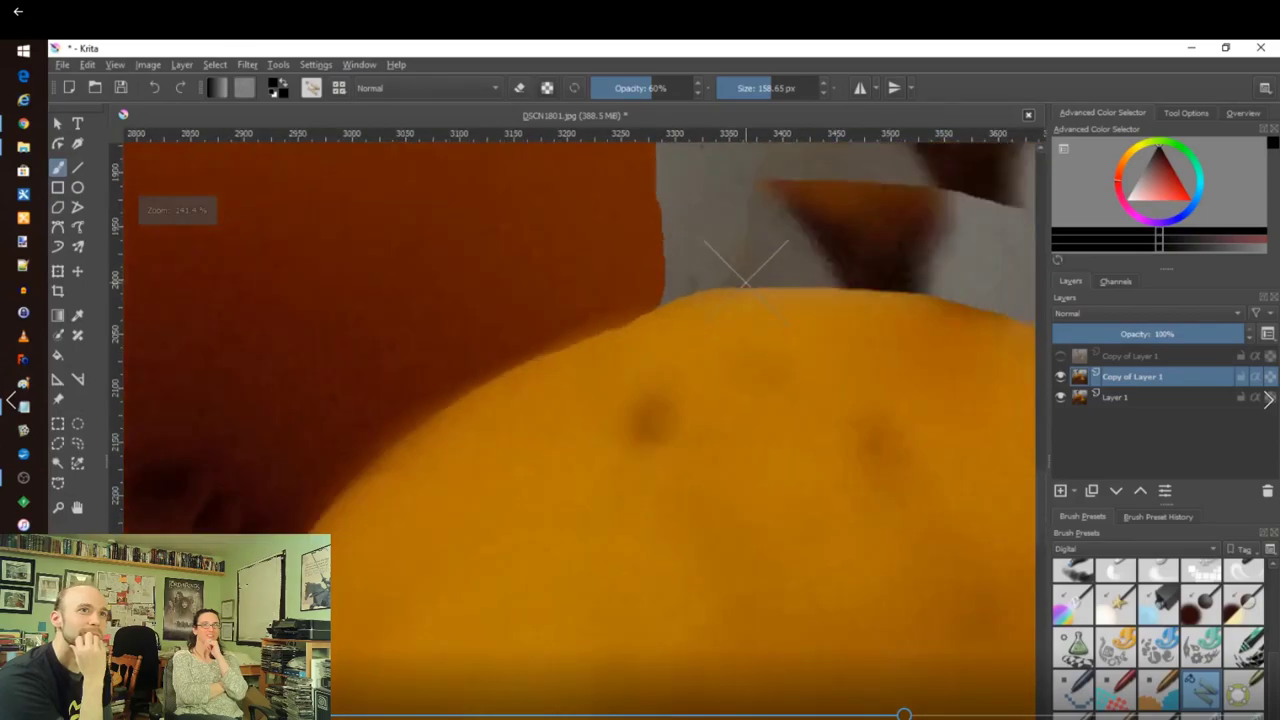
pyautogui.moveTo(751, 263); pyautogui.dragTo(706, 352)
pyautogui.hotkey('ctrl', 'z')
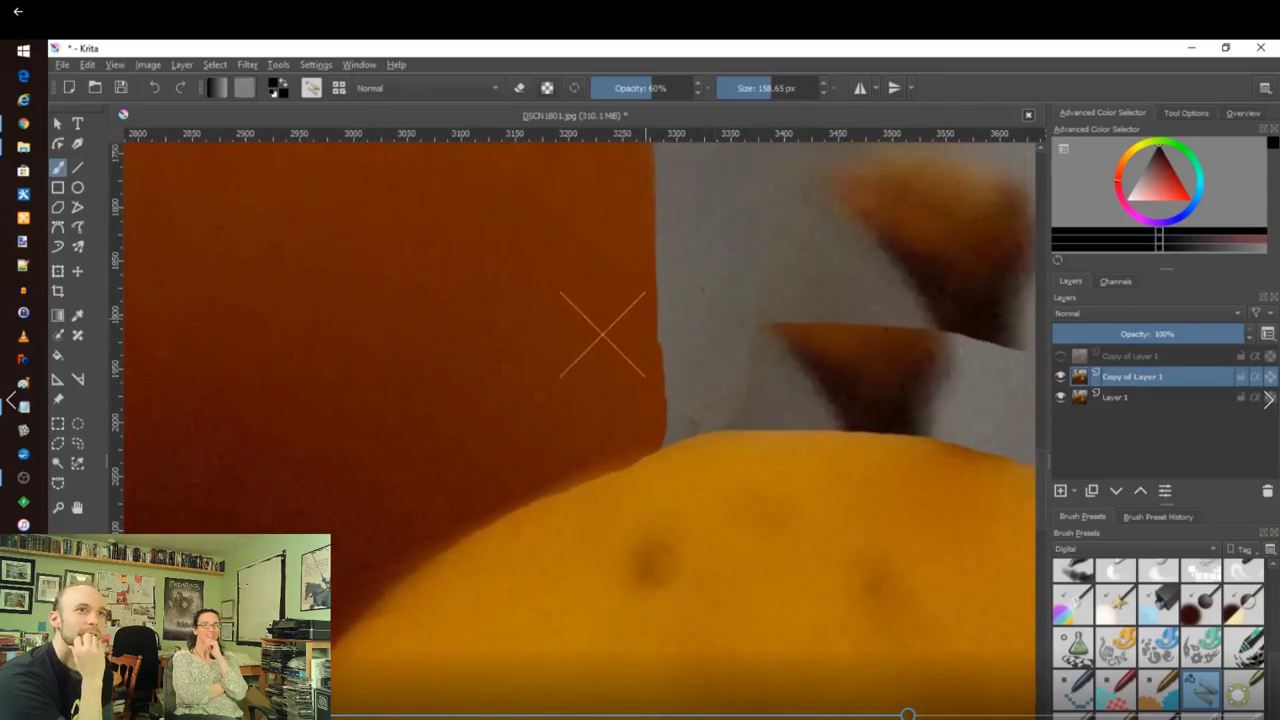
pyautogui.moveTo(603, 335); pyautogui.dragTo(606, 378)
pyautogui.hotkey('ctrl', 'z')
pyautogui.moveTo(611, 309); pyautogui.dragTo(604, 358)
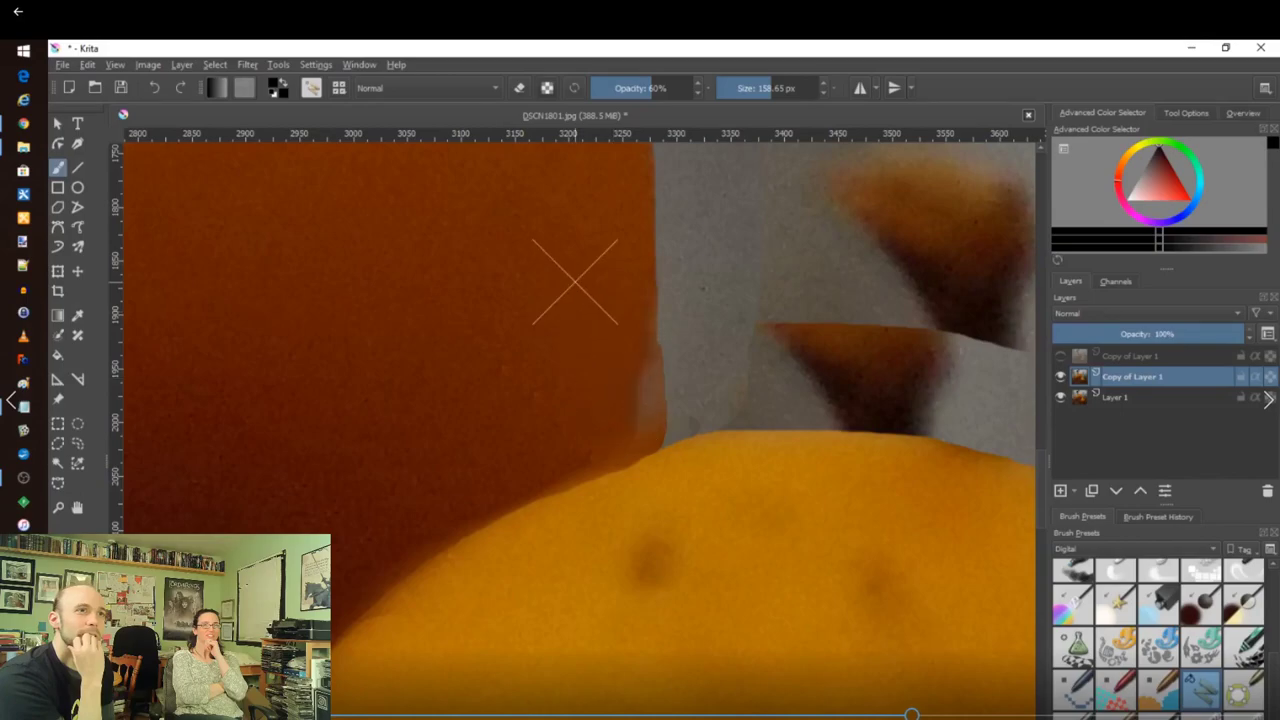
pyautogui.hotkey('ctrl', 'z')
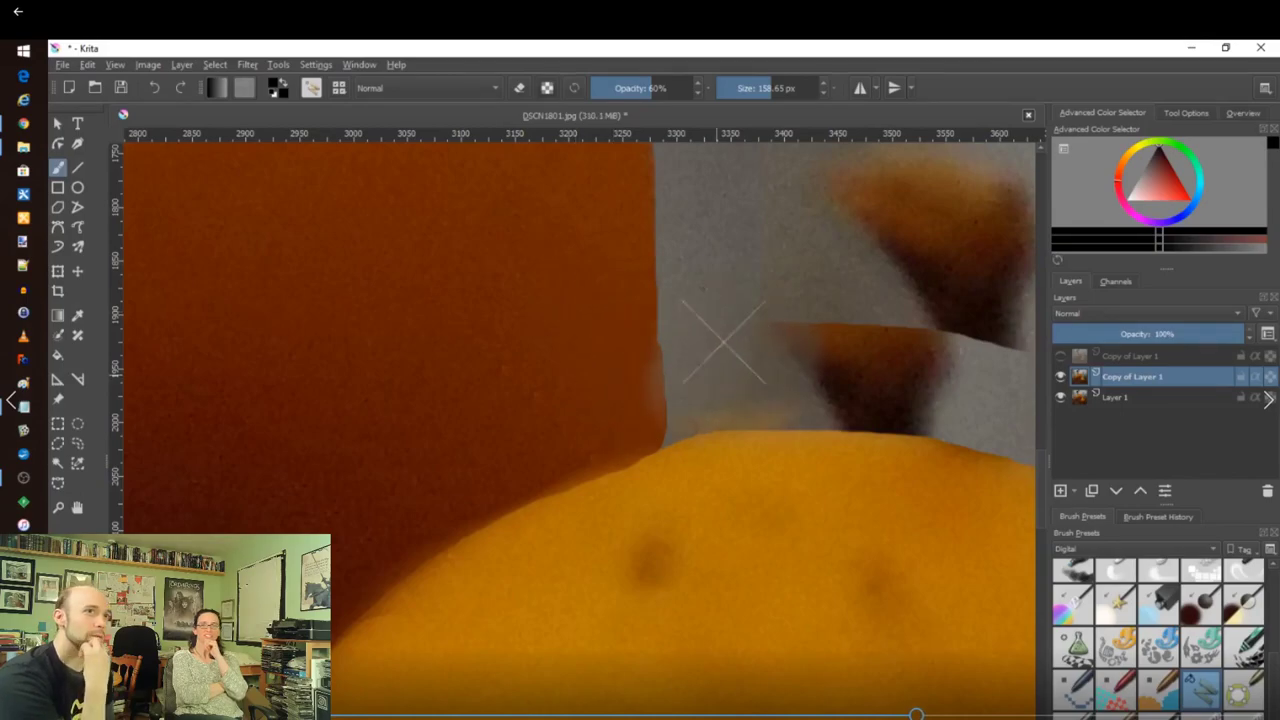
# Set the brush opacity to 75% and clone around the broken stem above the front fruit to rejoin it and smooth the grey background.
pyautogui.scroll(-3, 771, 300)
pyautogui.moveTo(822, 274)
pyautogui.mouseDown()
pyautogui.moveTo(808, 306)
pyautogui.moveTo(826, 331)
pyautogui.moveTo(845, 320)
pyautogui.moveTo(772, 332)
pyautogui.moveTo(846, 337)
pyautogui.moveTo(750, 337)
pyautogui.moveTo(869, 346)
pyautogui.moveTo(860, 356)
pyautogui.moveTo(1006, 403)
pyautogui.moveTo(984, 360)
pyautogui.mouseUp()
pyautogui.click(668, 88)
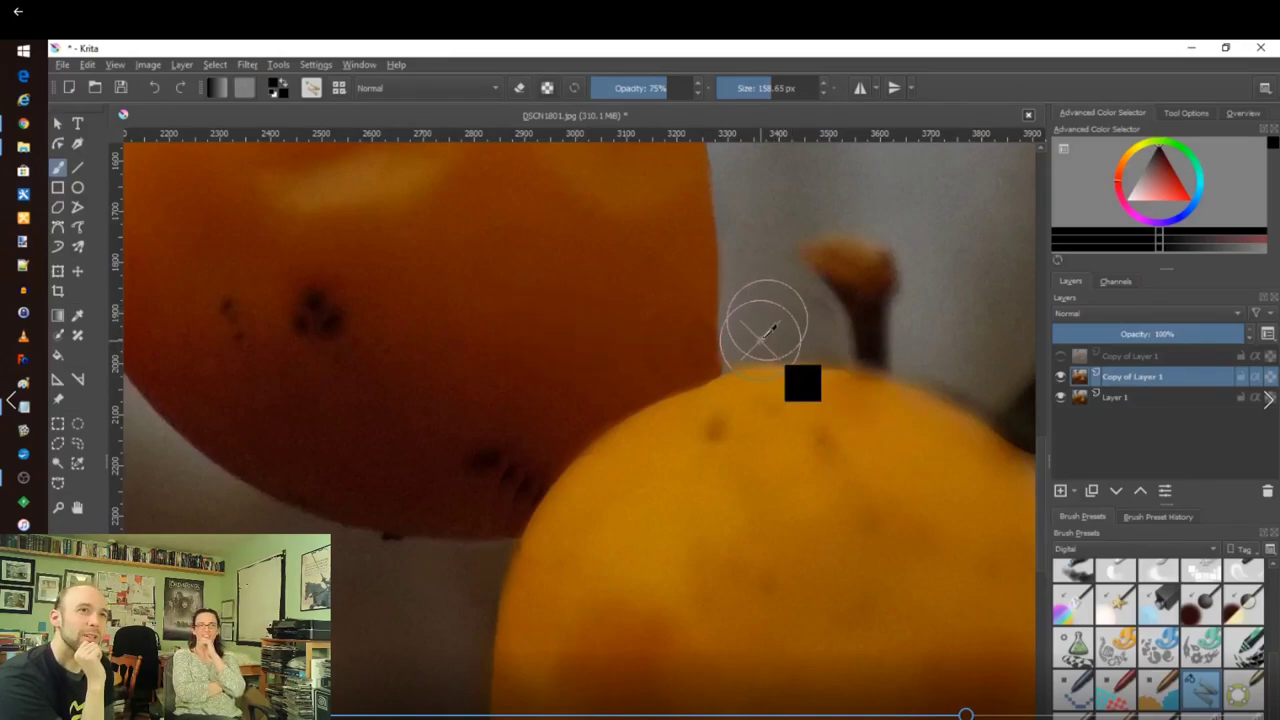
pyautogui.scroll(-2, 629, 354)
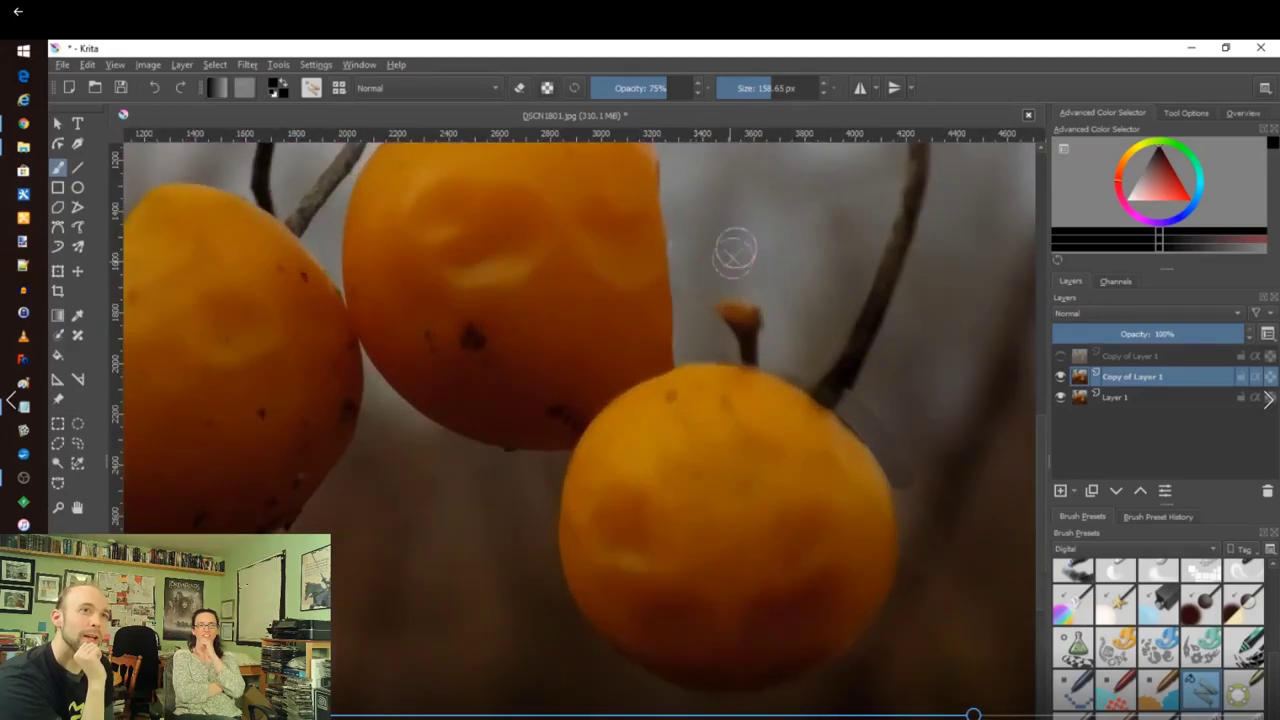
# Clone dark background along the front fruit's upper right edge on the visible copy of Layer 1.
pyautogui.click(1098, 396)
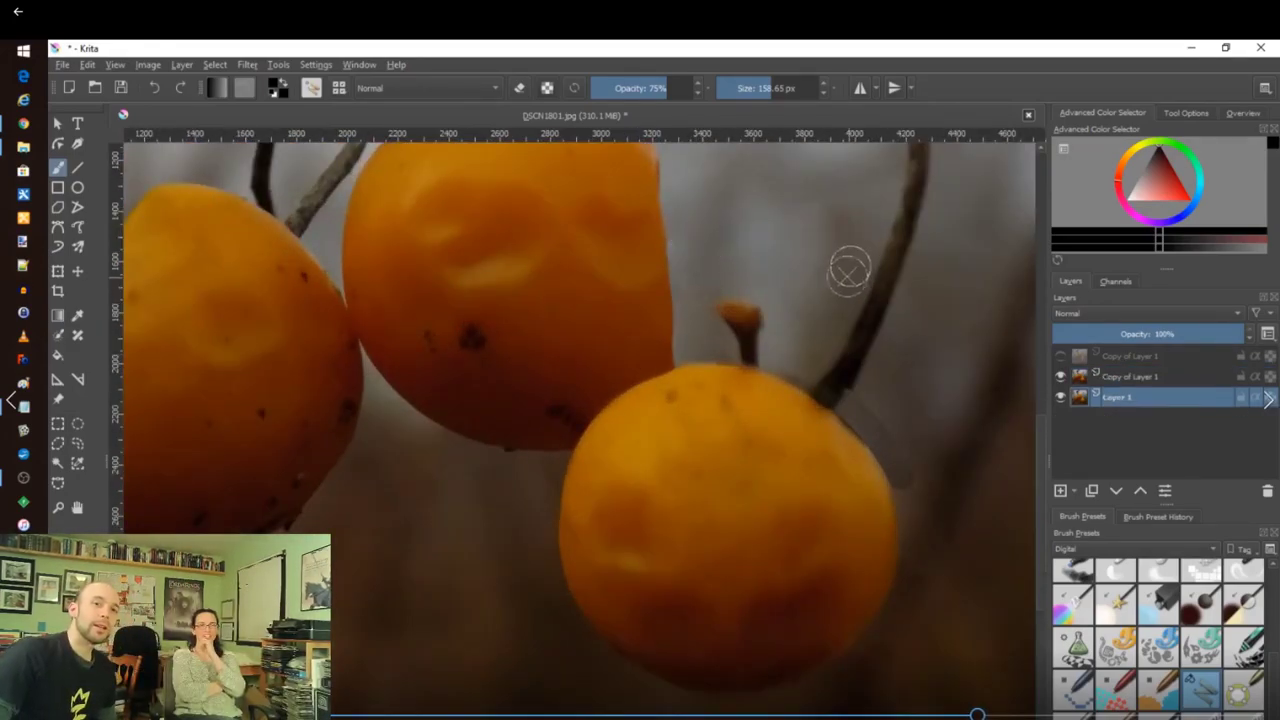
pyautogui.press('pageup')
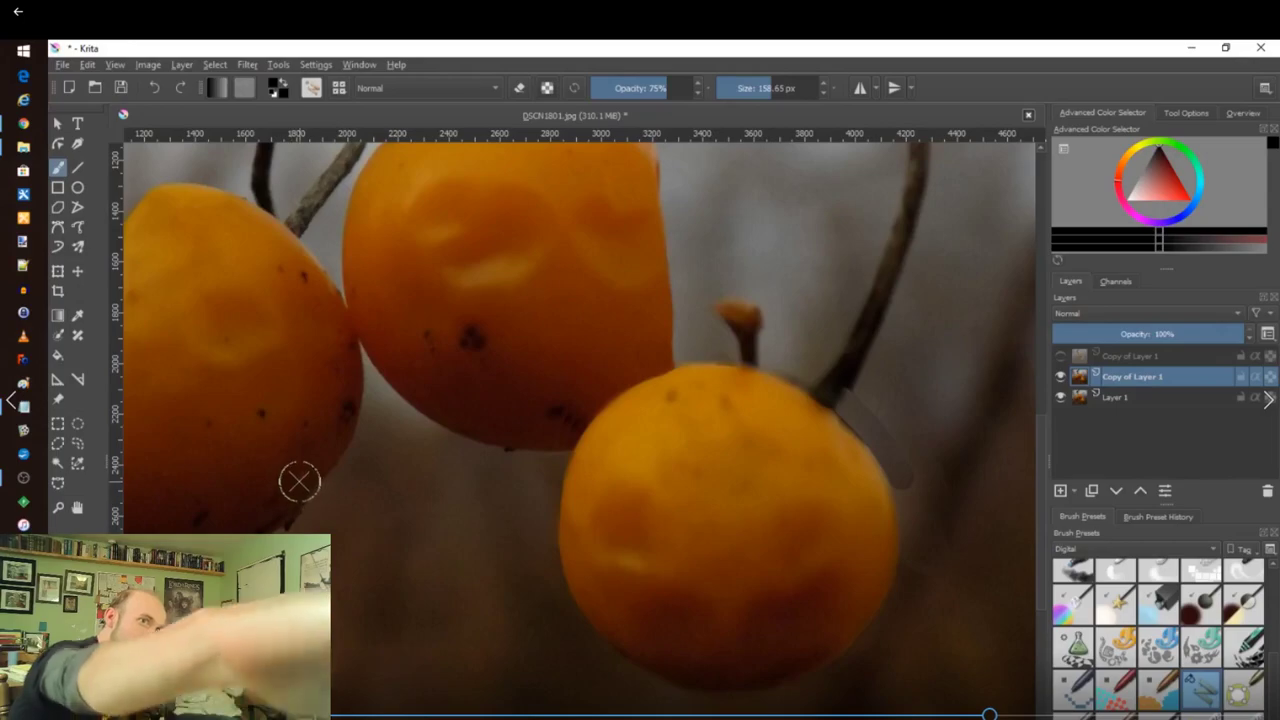
pyautogui.scroll(-1, 457, 420)
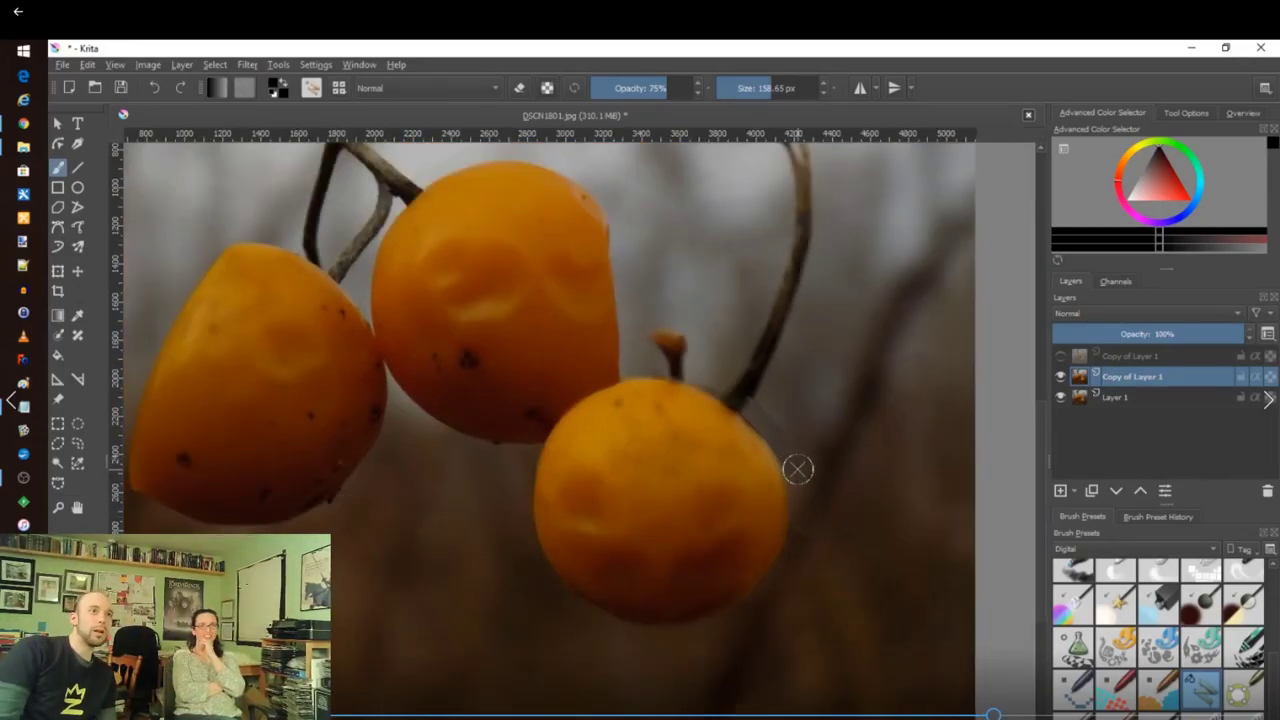
pyautogui.scroll(5, 773, 427)
pyautogui.moveTo(773, 427)
pyautogui.mouseDown()
pyautogui.moveTo(703, 306)
pyautogui.moveTo(734, 357)
pyautogui.moveTo(709, 363)
pyautogui.moveTo(880, 525)
pyautogui.mouseUp()
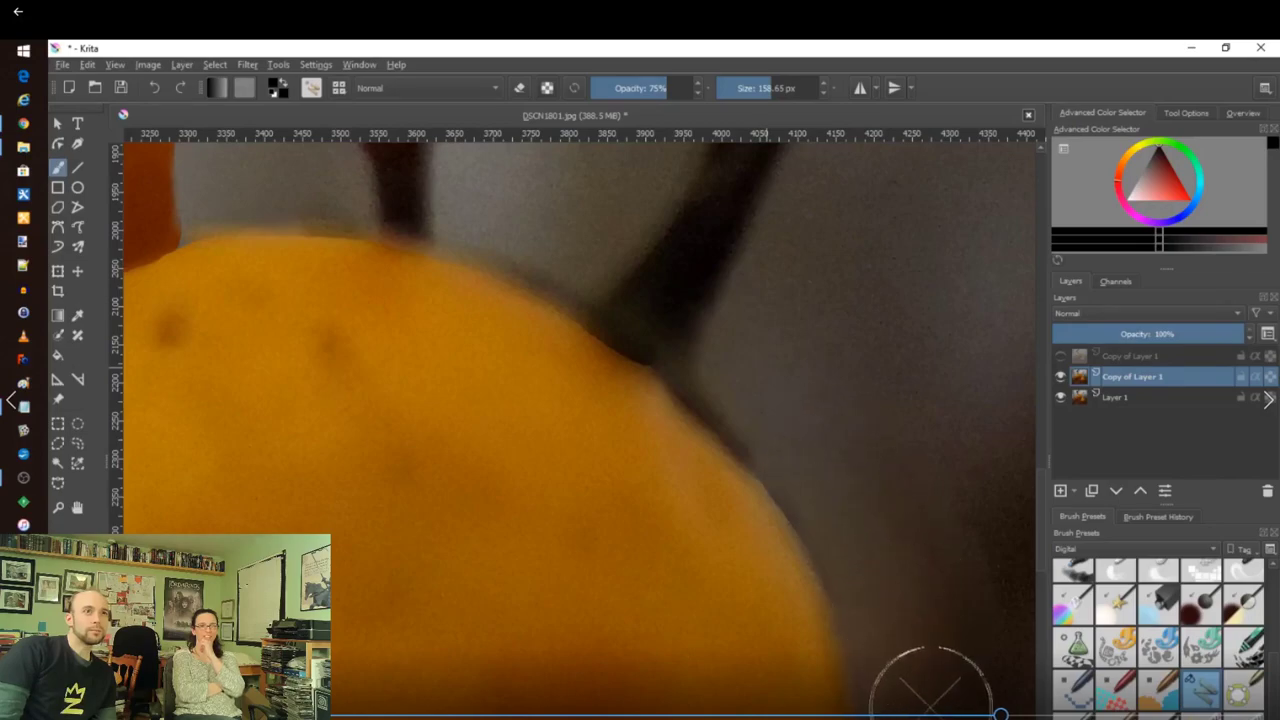
# Group Layer 1 and the visible Copy of Layer 1 together.
pyautogui.scroll(-5, 559, 219)
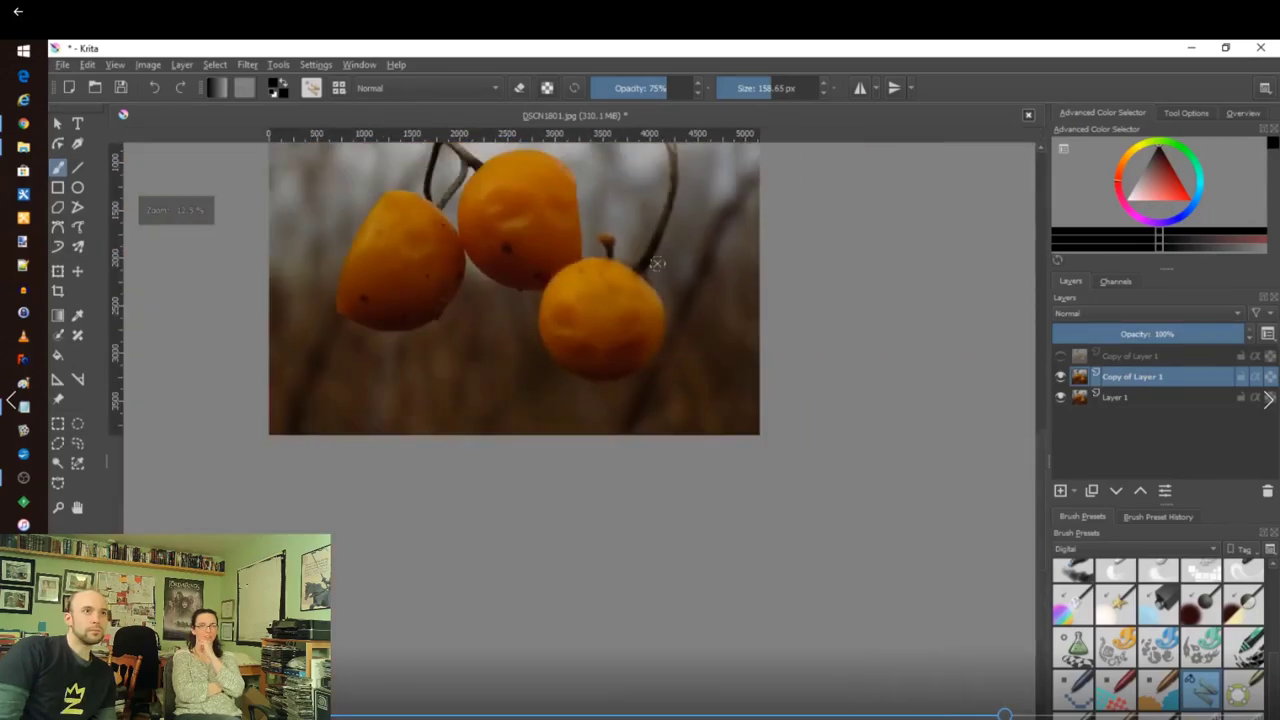
pyautogui.moveTo(541, 412)
pyautogui.mouseDown()
pyautogui.moveTo(529, 466)
pyautogui.moveTo(543, 431)
pyautogui.mouseUp()
pyautogui.scroll(2, 540, 421)
pyautogui.scroll(-1, 540, 421)
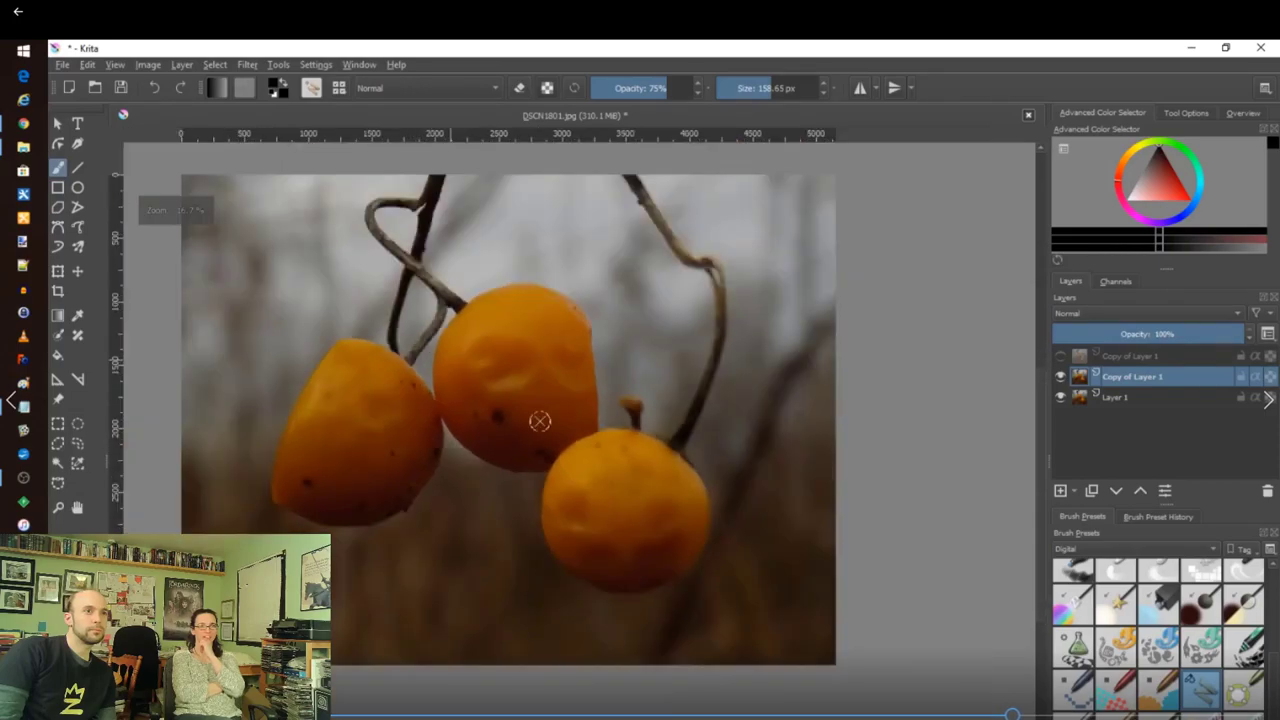
pyautogui.keyDown('shift'); pyautogui.click(1105, 395); pyautogui.keyUp('shift')
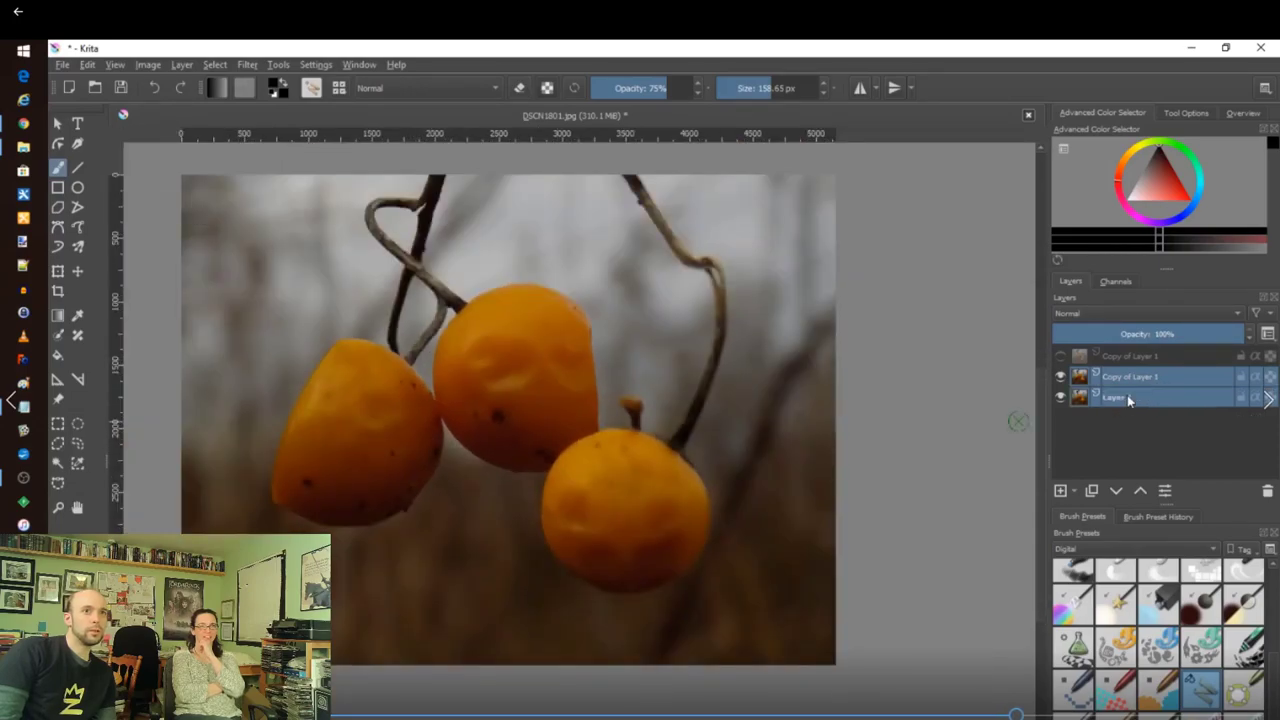
pyautogui.rightClick(1130, 398)
pyautogui.moveTo(1100, 576)
pyautogui.click(880, 577)
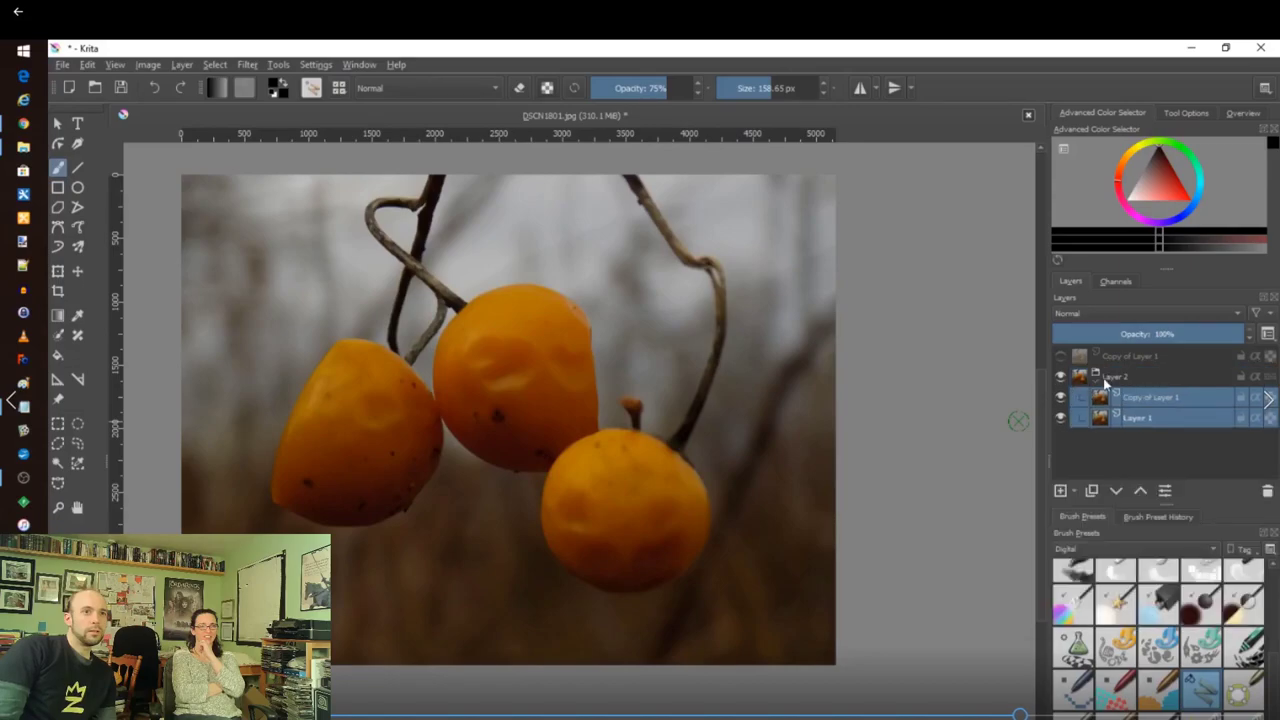
# Duplicate the layer group and merge the duplicate into a single layer.
pyautogui.click(1105, 383)
pyautogui.click(1092, 491)
pyautogui.rightClick(1136, 383)
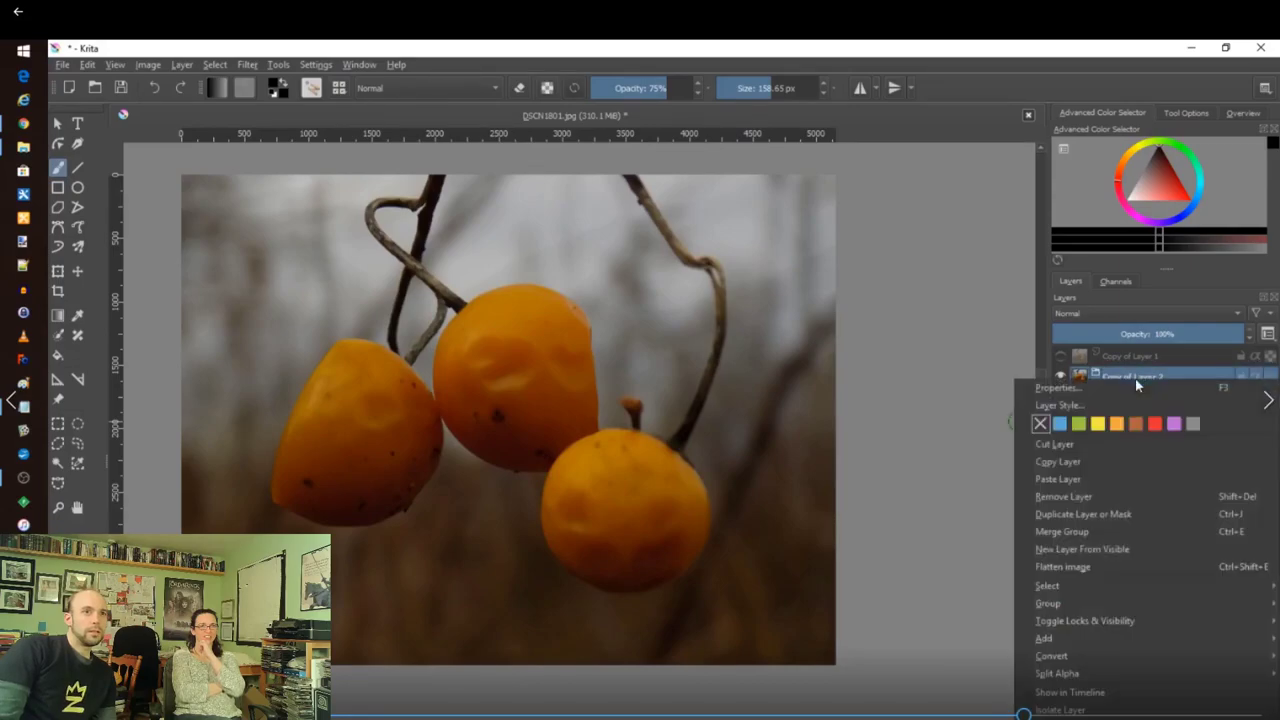
pyautogui.click(1089, 531)
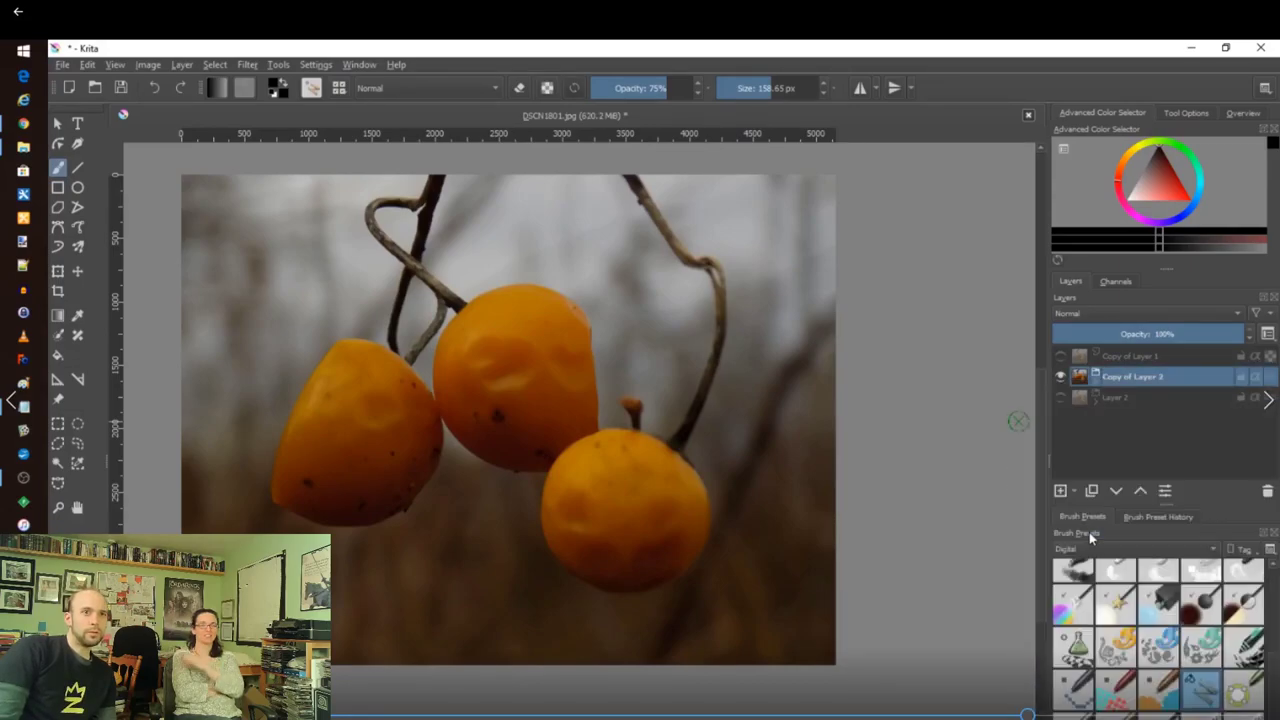
# Duplicate the merged layer and set the upper copy to Overlay blending at 40% opacity.
pyautogui.rightClick(1120, 375)
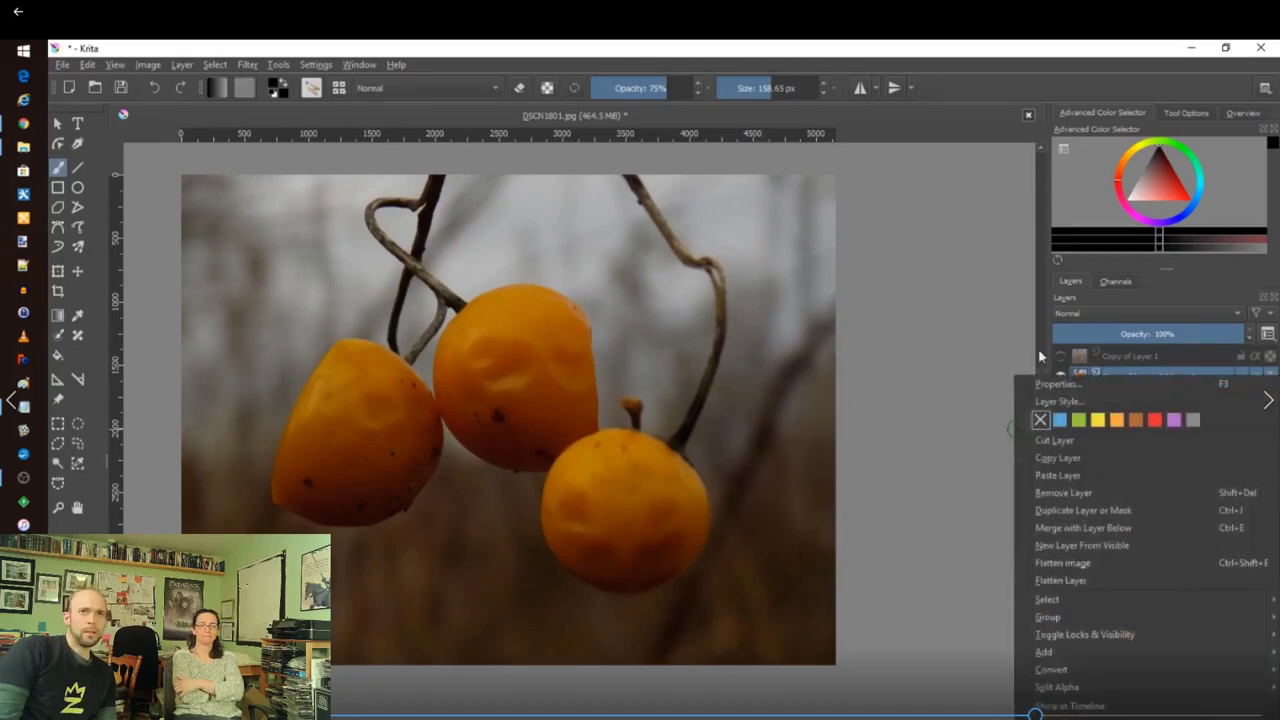
pyautogui.click(1078, 500)
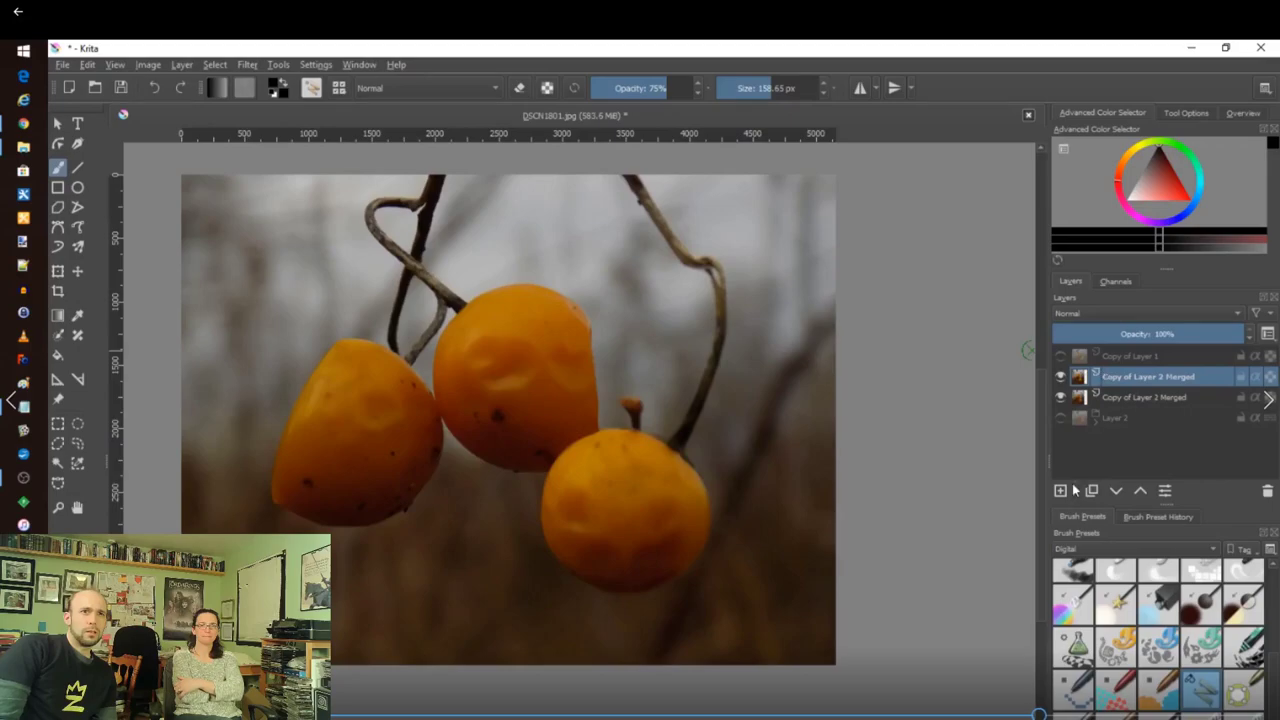
pyautogui.click(1127, 316)
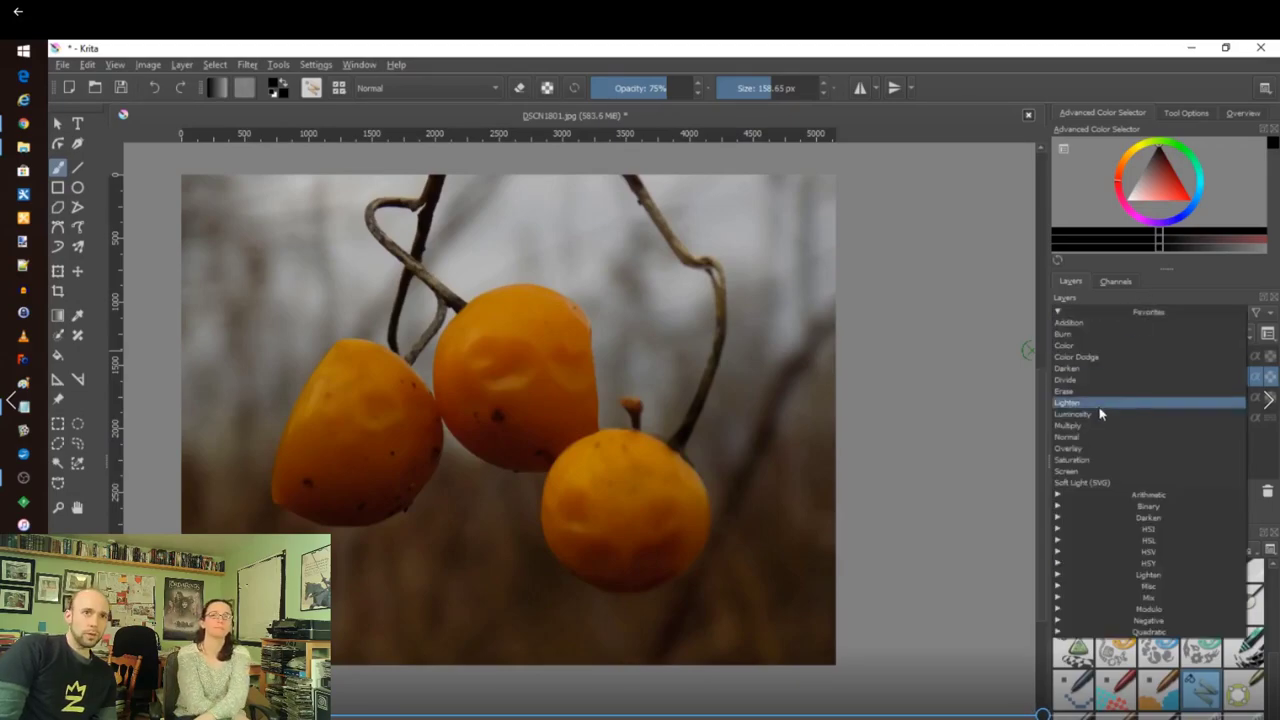
pyautogui.click(1111, 432)
pyautogui.moveTo(1189, 341); pyautogui.dragTo(1130, 334)
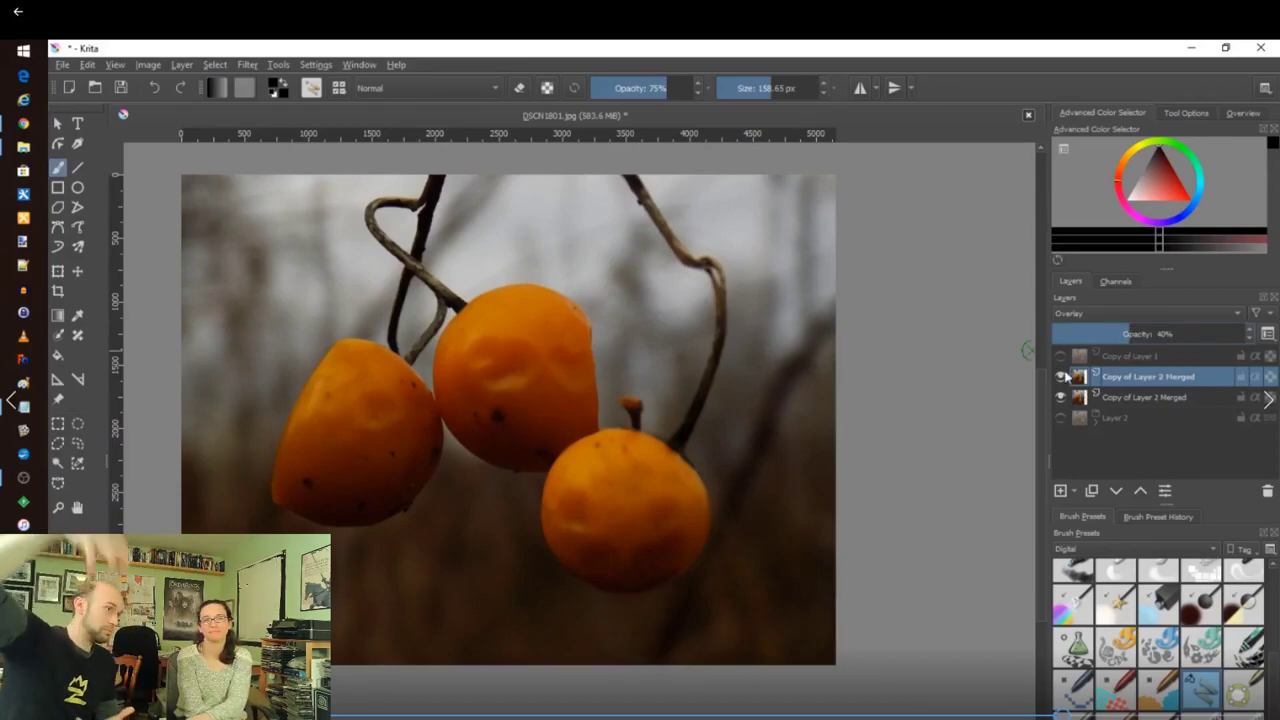
# Apply cross-channel adjustment curves with a slightly raised curve to the lower merged layer.
pyautogui.click(247, 64)
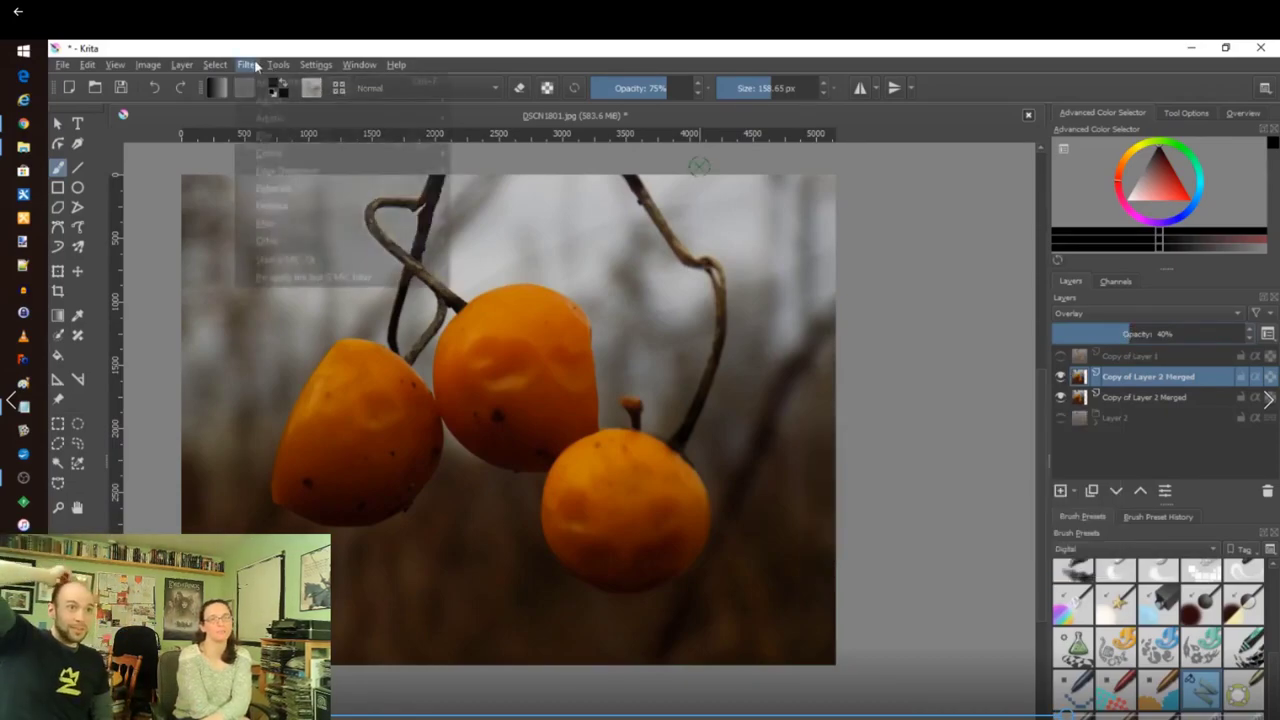
pyautogui.click(1110, 399)
pyautogui.click(247, 65)
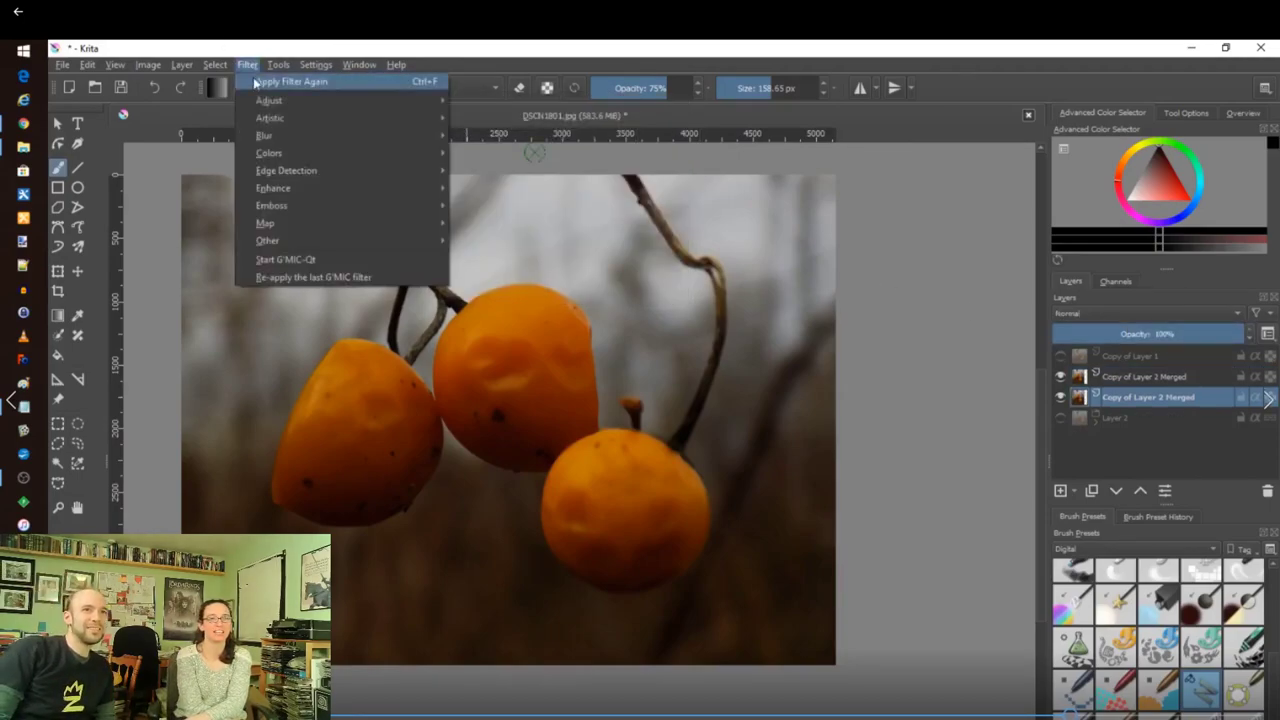
pyautogui.moveTo(274, 101)
pyautogui.click(540, 170)
pyautogui.moveTo(754, 402); pyautogui.dragTo(756, 399)
pyautogui.click(922, 583)
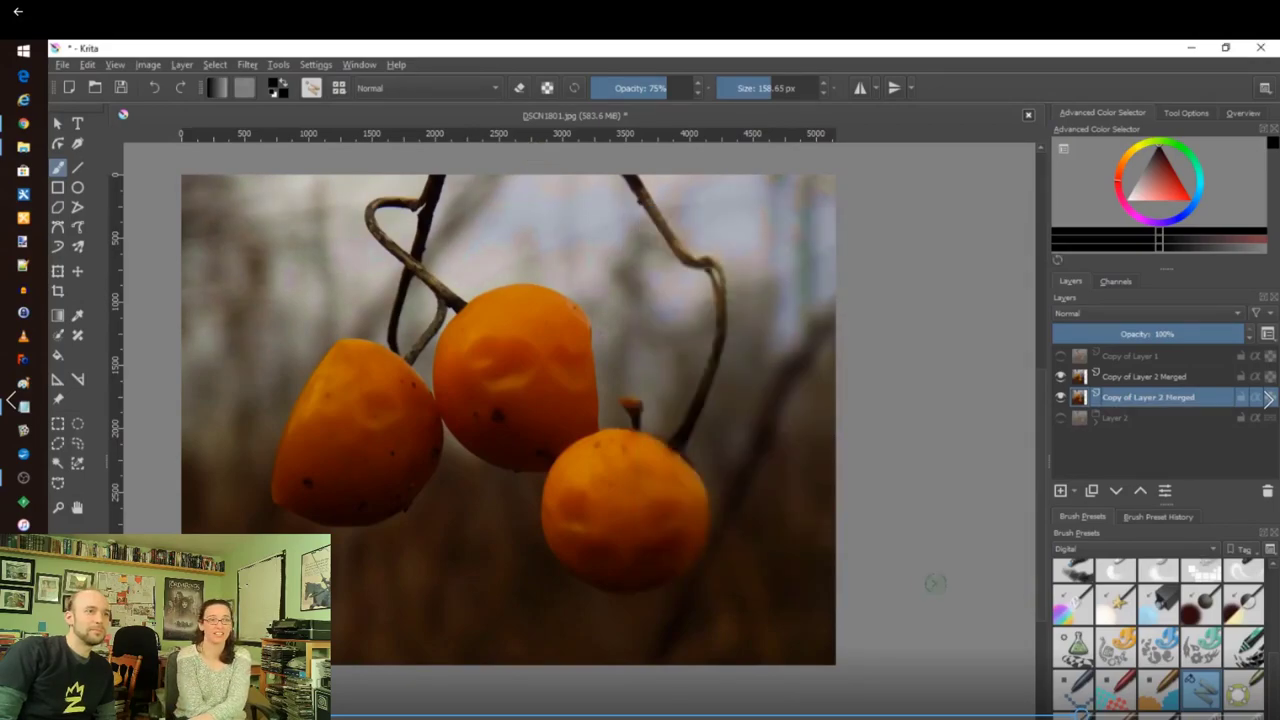
# Darken the lower merged layer with a Color Adjustment curve on the RGBA channel, moving a point to input 108, output 91.
pyautogui.click(247, 64)
pyautogui.moveTo(294, 101)
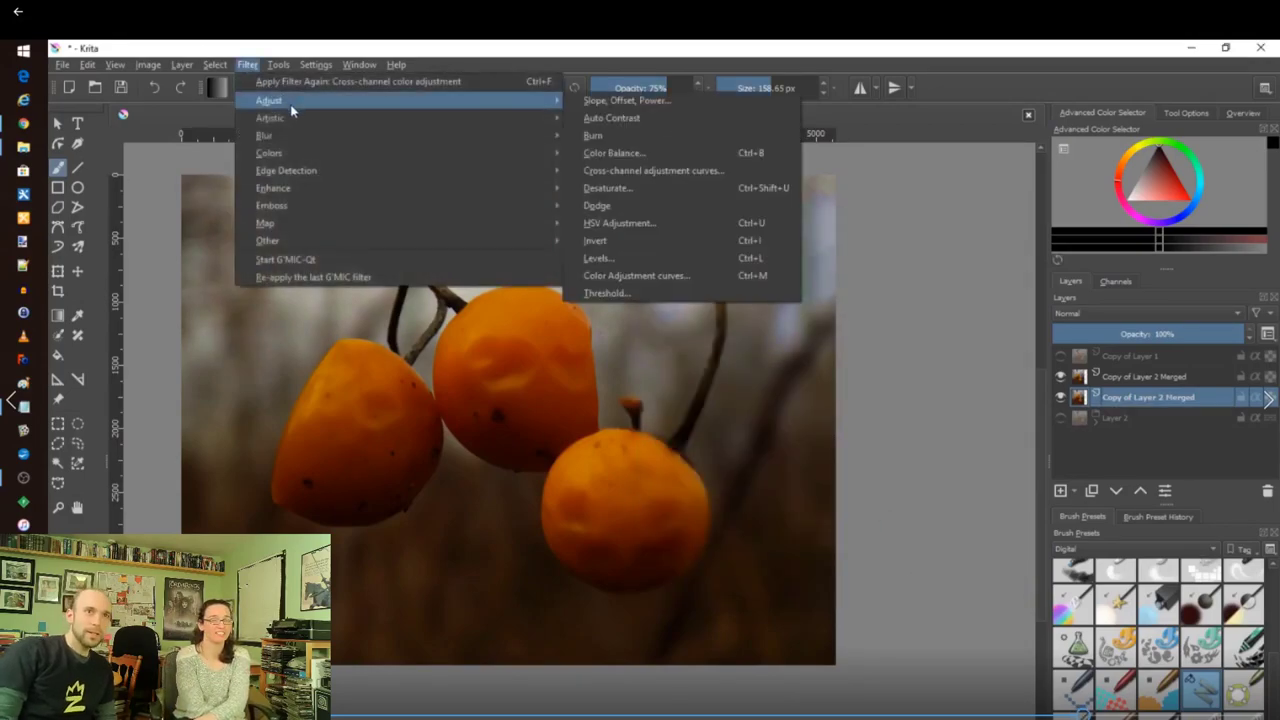
pyautogui.click(623, 277)
pyautogui.moveTo(754, 446); pyautogui.dragTo(811, 424)
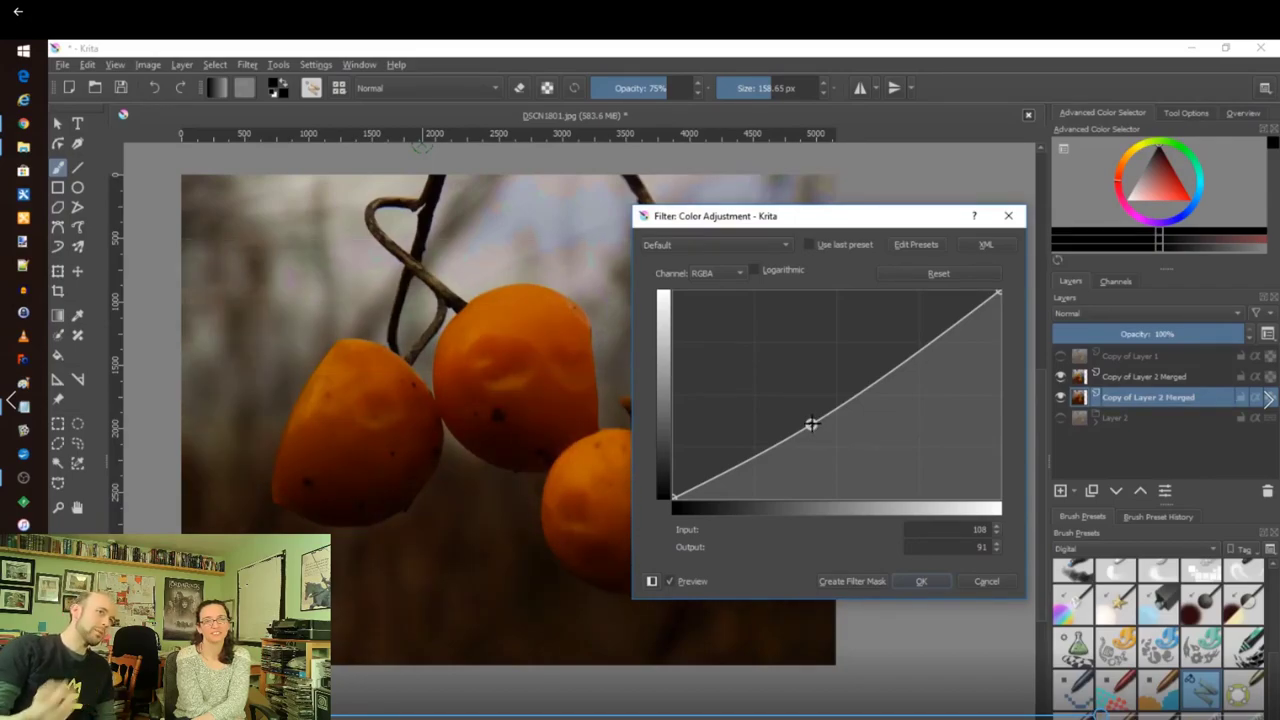
pyautogui.click(925, 581)
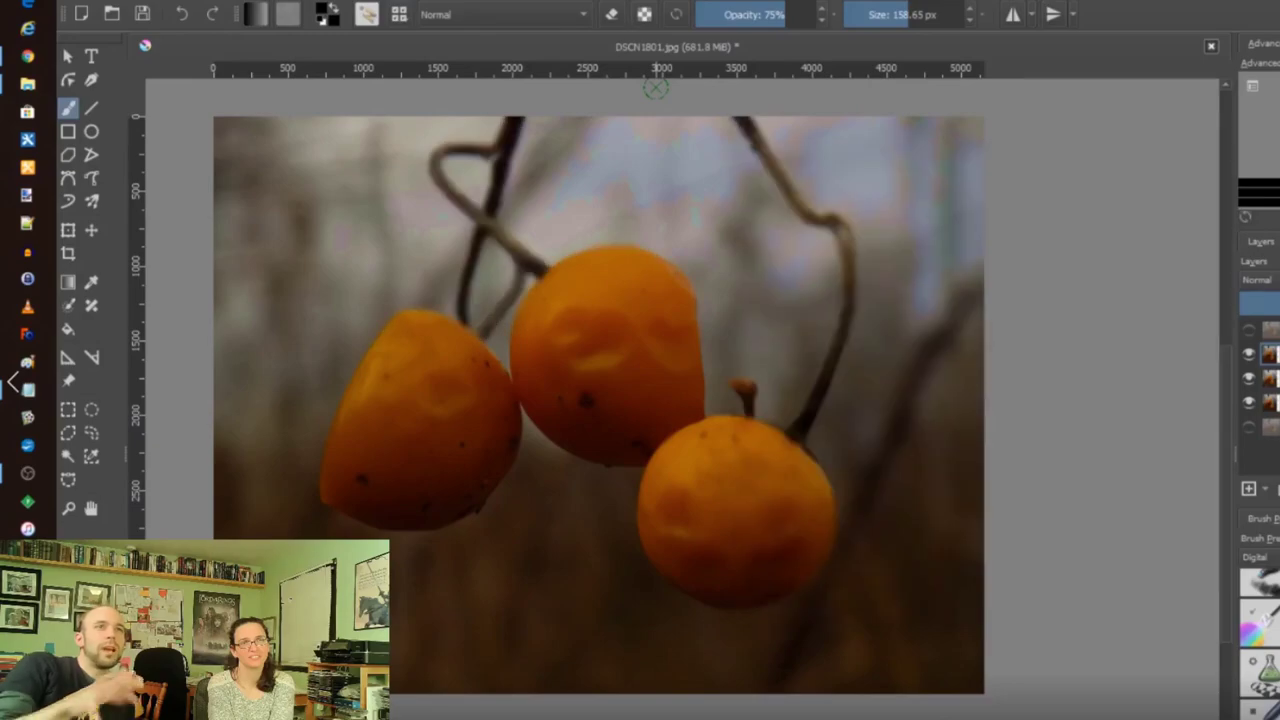
# Apply a Gaussian Blur to the uppermost visible merged layer of the fruit photo.
pyautogui.click(291, 1)
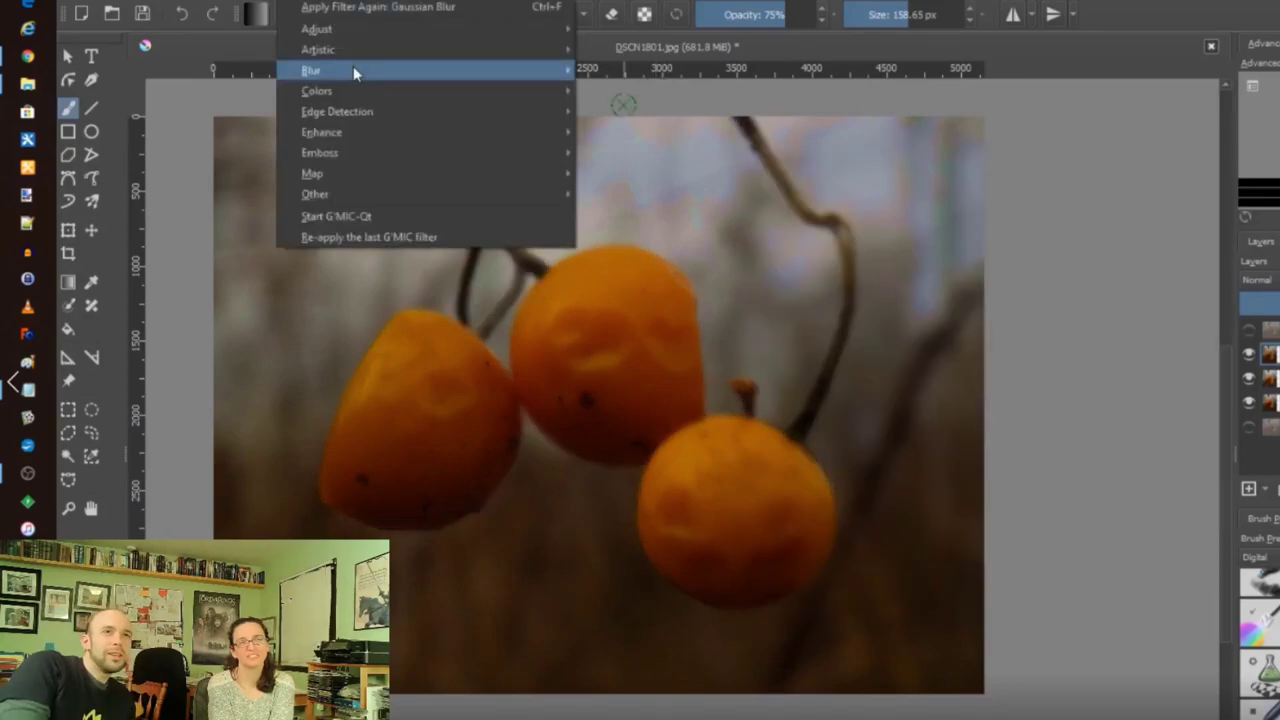
pyautogui.moveTo(353, 68)
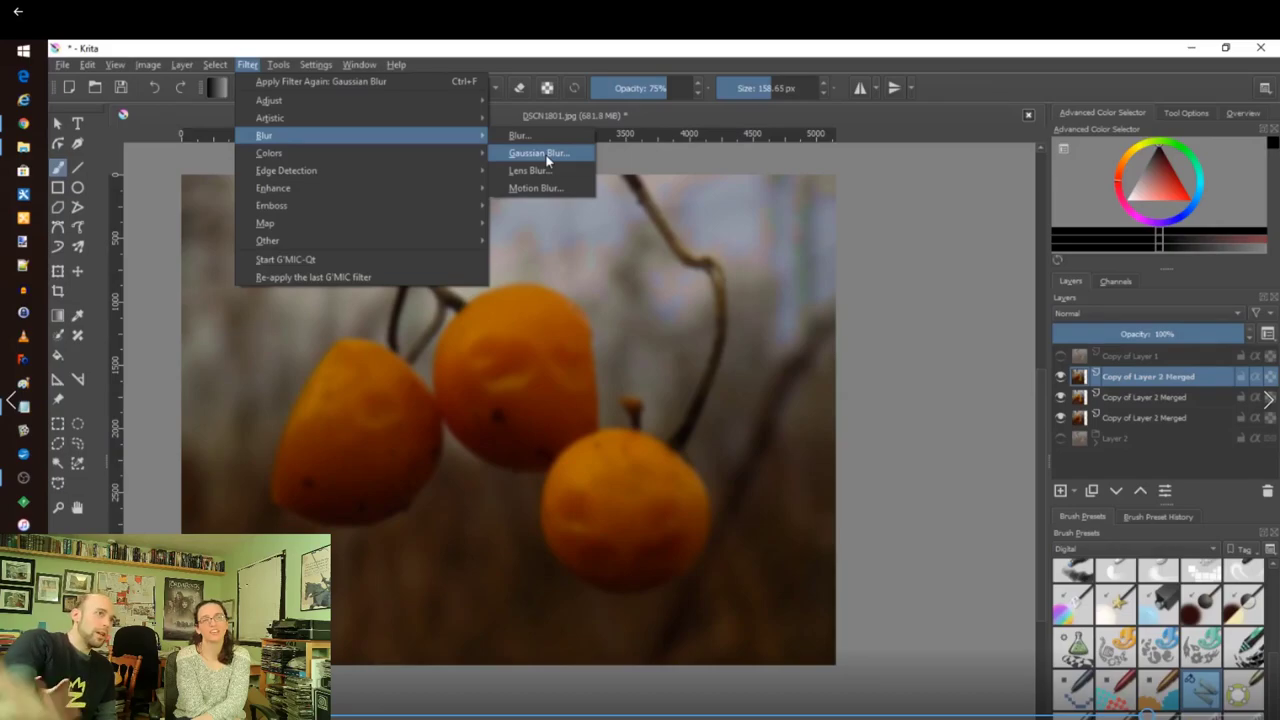
pyautogui.click(547, 160)
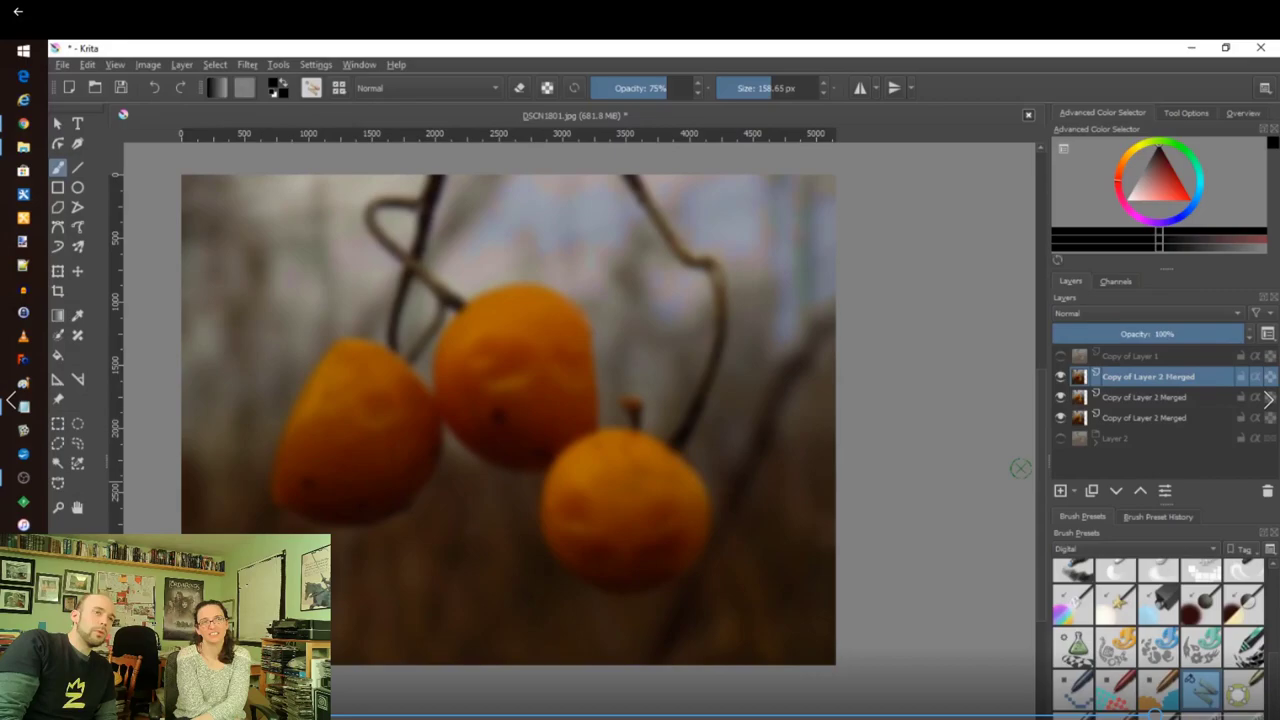
# Try Overlay blending on the blurred layer and settle on Addition.
pyautogui.click(1118, 314)
pyautogui.click(1093, 451)
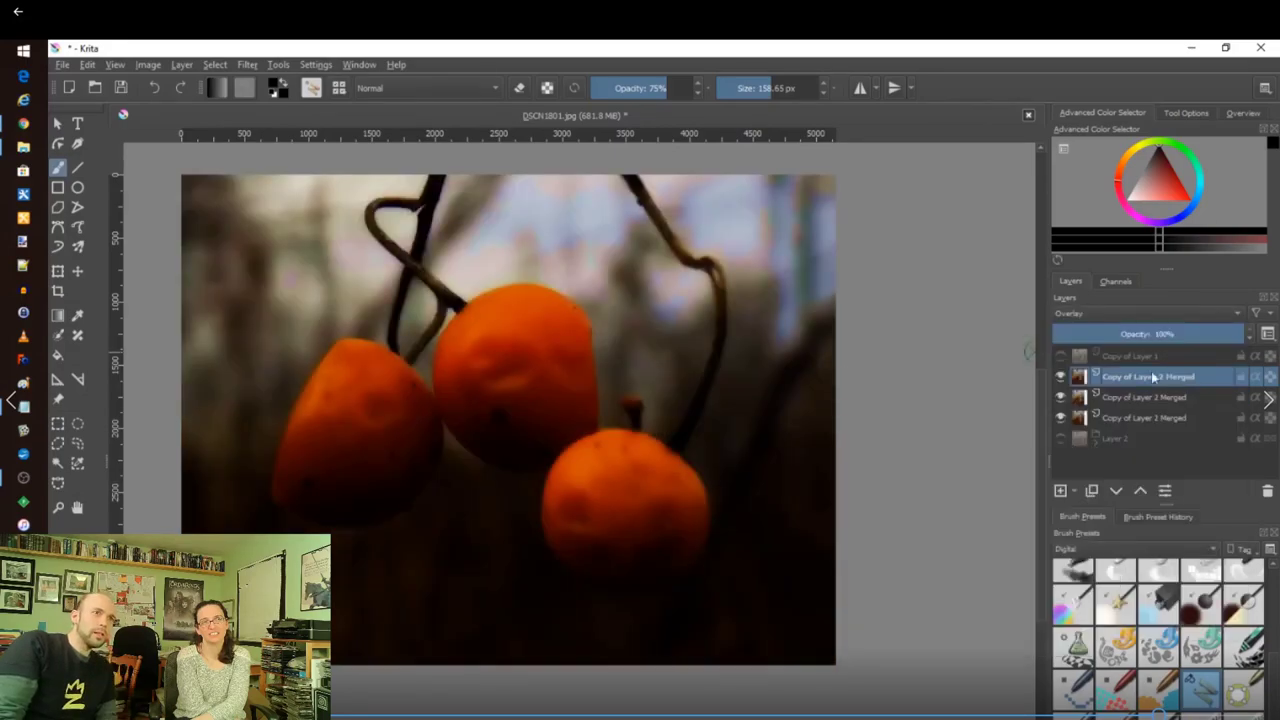
pyautogui.click(1118, 313)
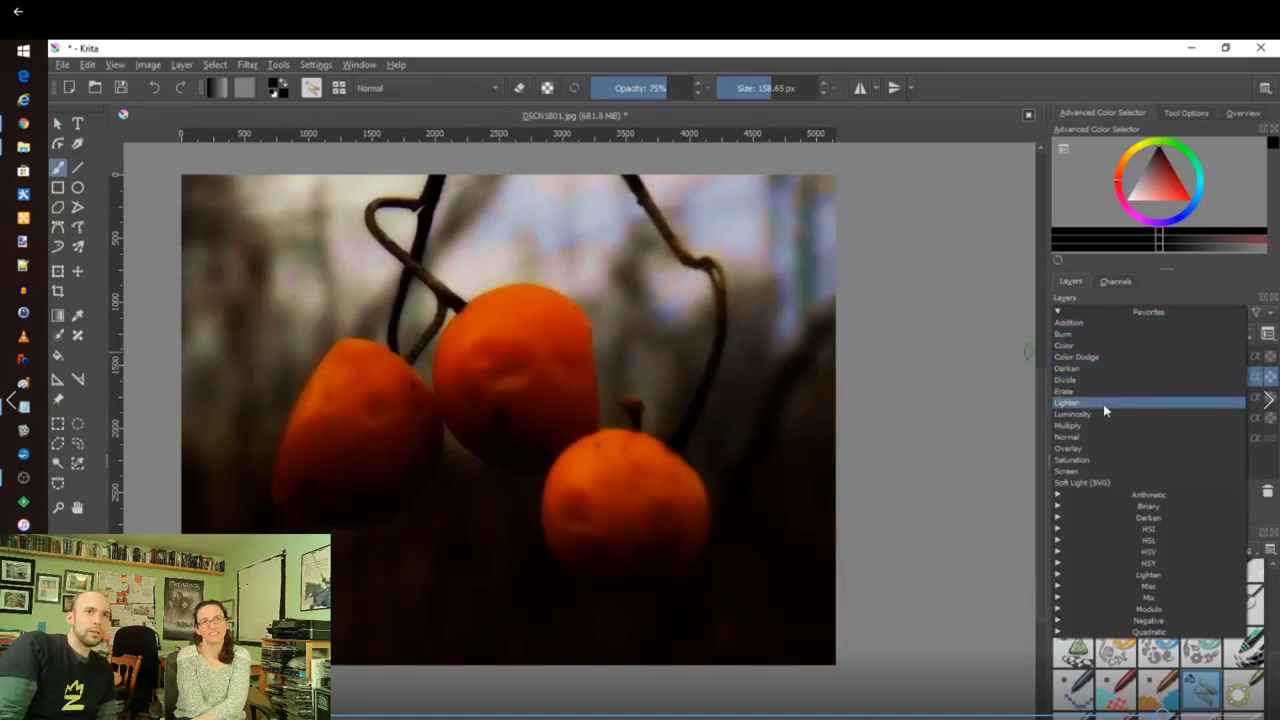
pyautogui.click(1103, 424)
pyautogui.click(1099, 314)
pyautogui.click(1094, 322)
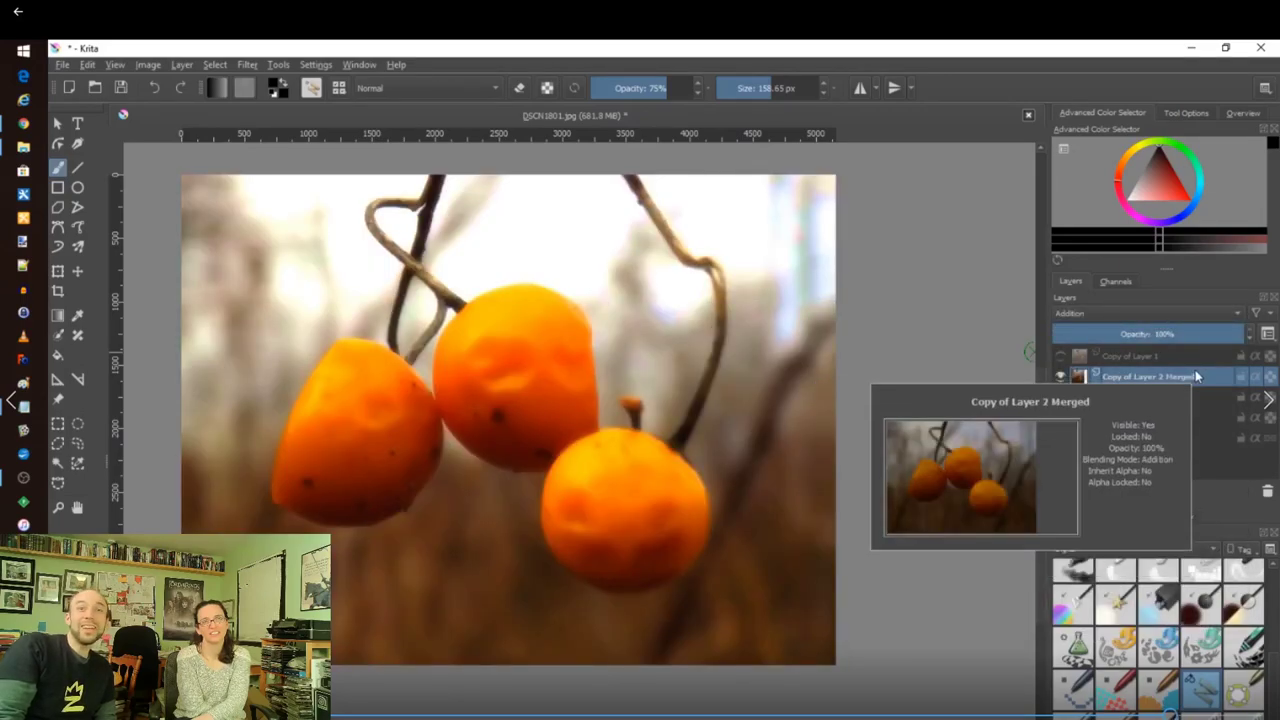
# Duplicate the lowest visible merged layer and place the copy above the other merged layers.
pyautogui.click(1140, 419)
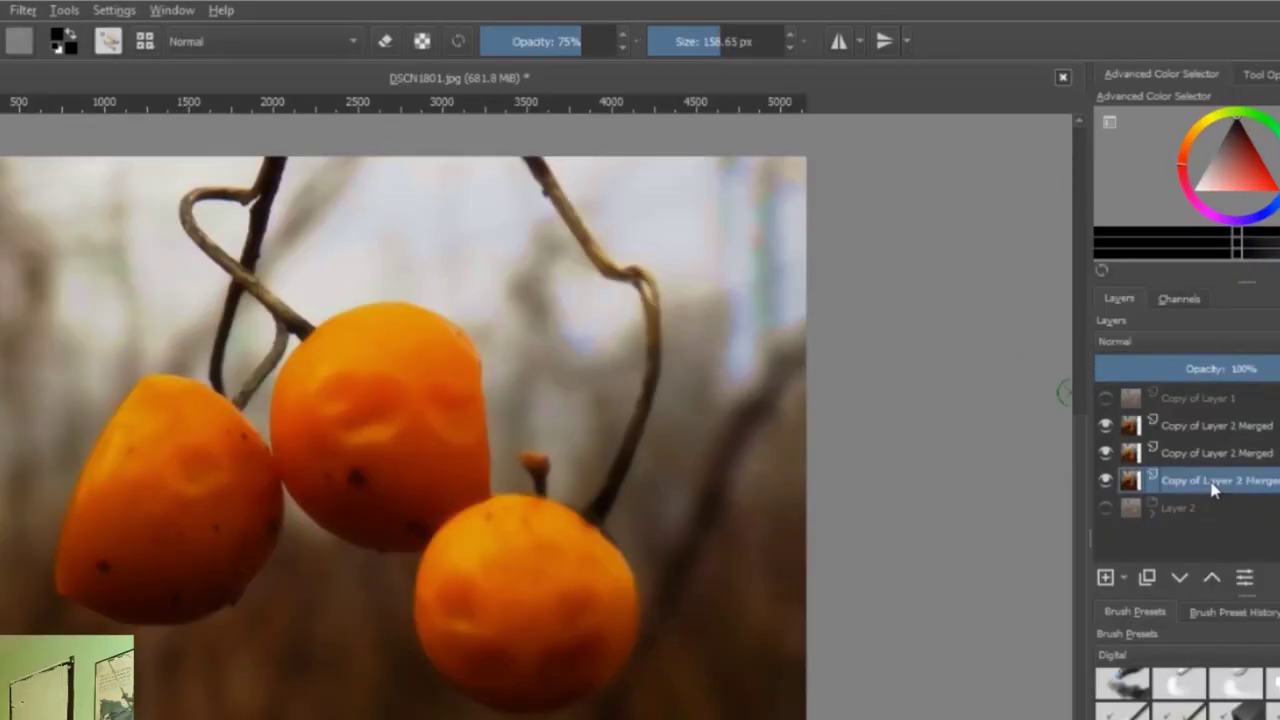
pyautogui.click(1147, 577)
pyautogui.click(1200, 425)
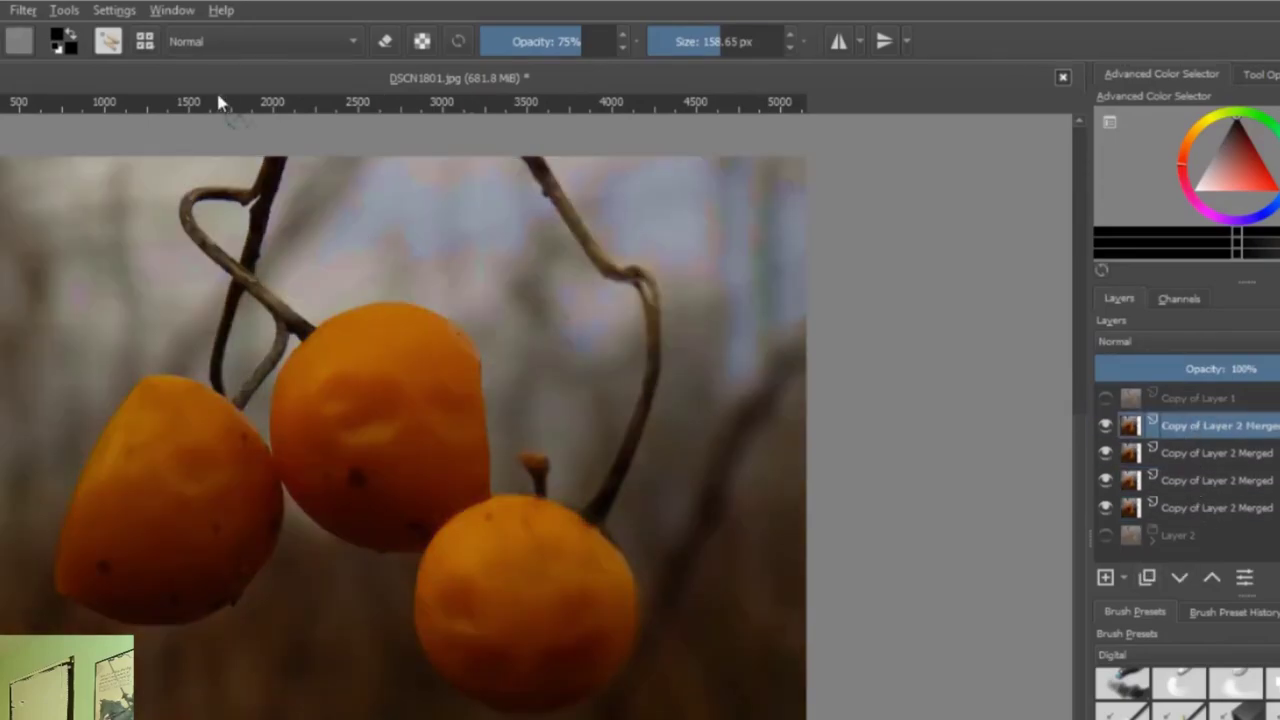
# Desaturate the new top copy using the Lightness method.
pyautogui.click(23, 10)
pyautogui.moveTo(63, 57)
pyautogui.click(465, 174)
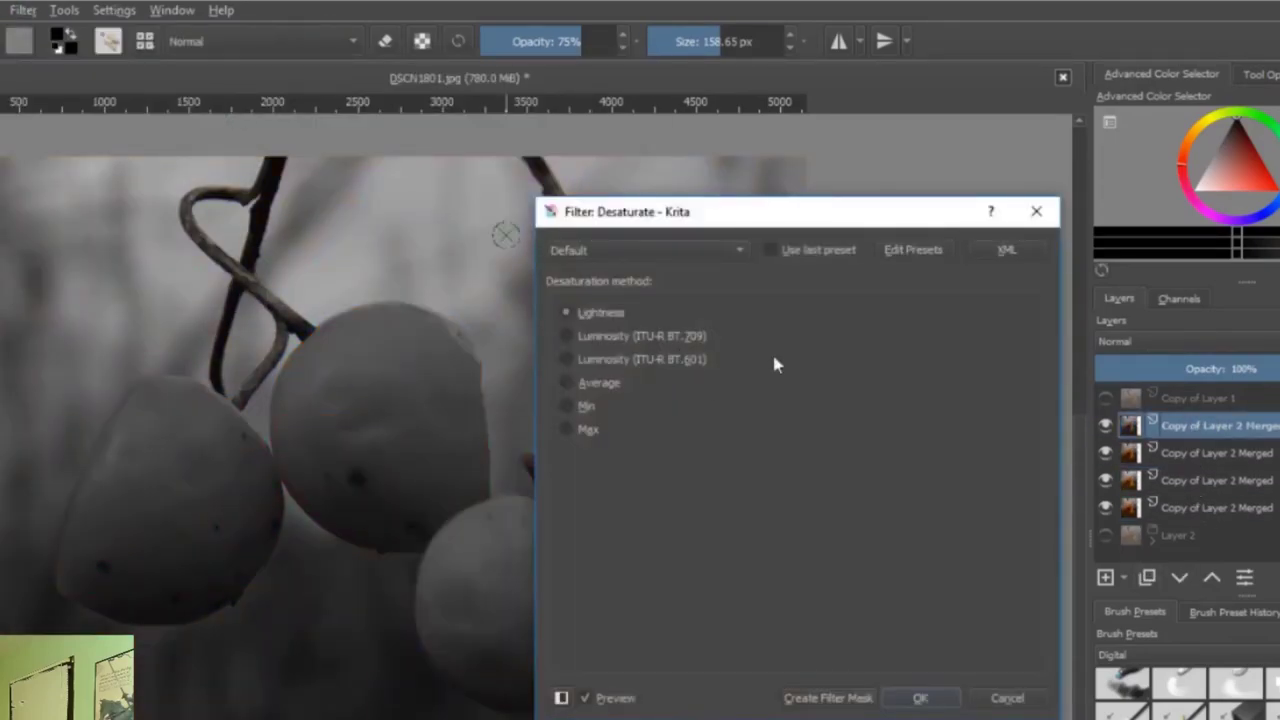
pyautogui.click(892, 690)
# Brighten the grayscale layer with a Color Adjustment curve on the RGBA channel, moving a point to input 74, output 113.
pyautogui.click(23, 10)
pyautogui.moveTo(262, 103)
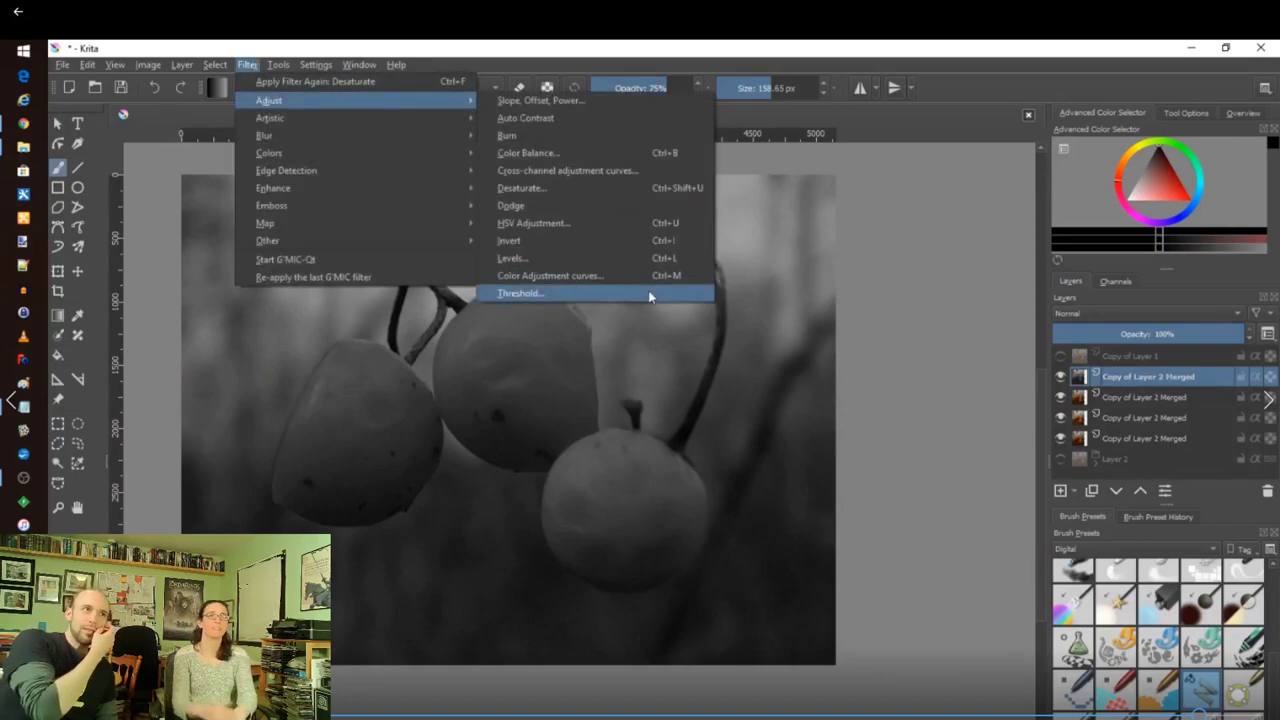
pyautogui.click(645, 278)
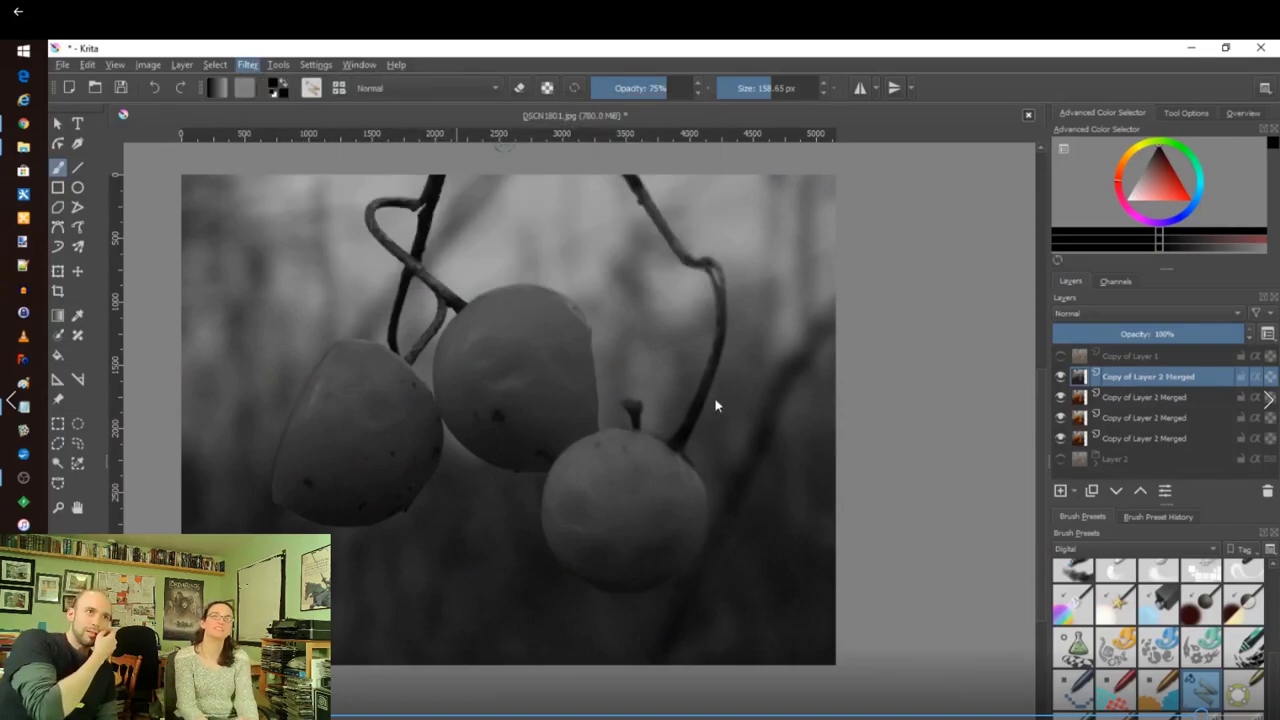
pyautogui.moveTo(786, 431); pyautogui.dragTo(766, 404)
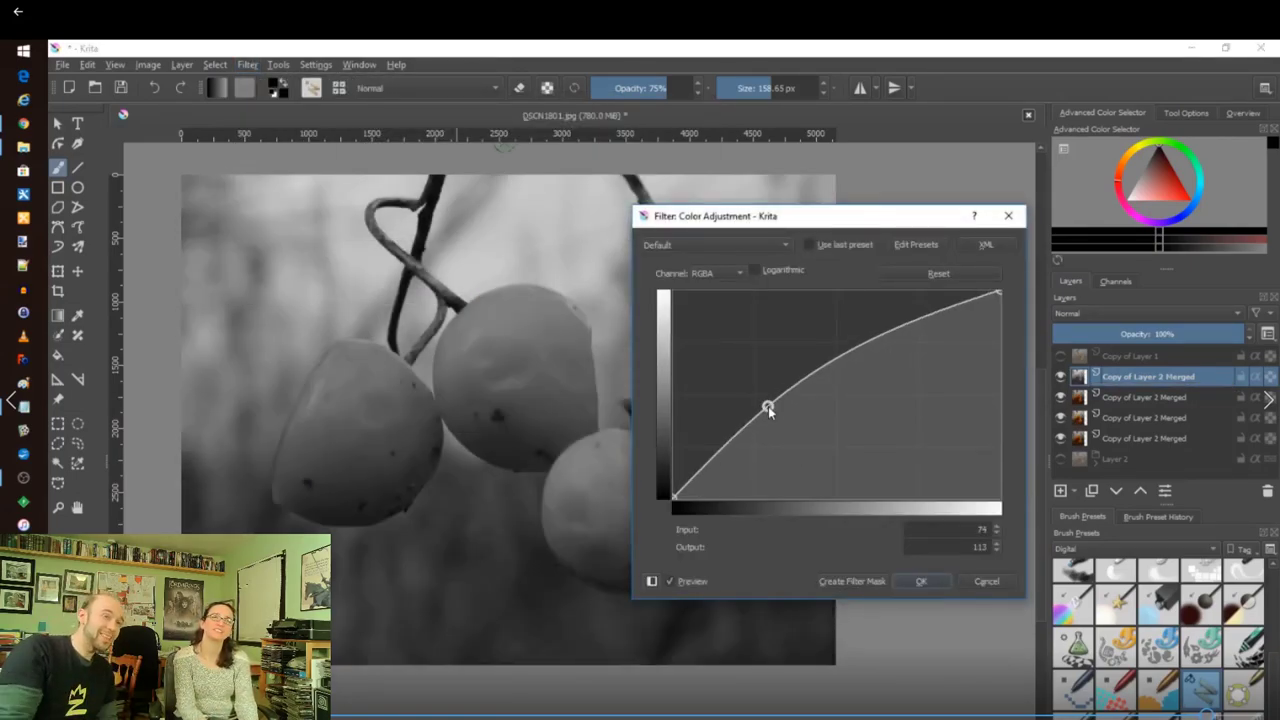
pyautogui.press('Return')
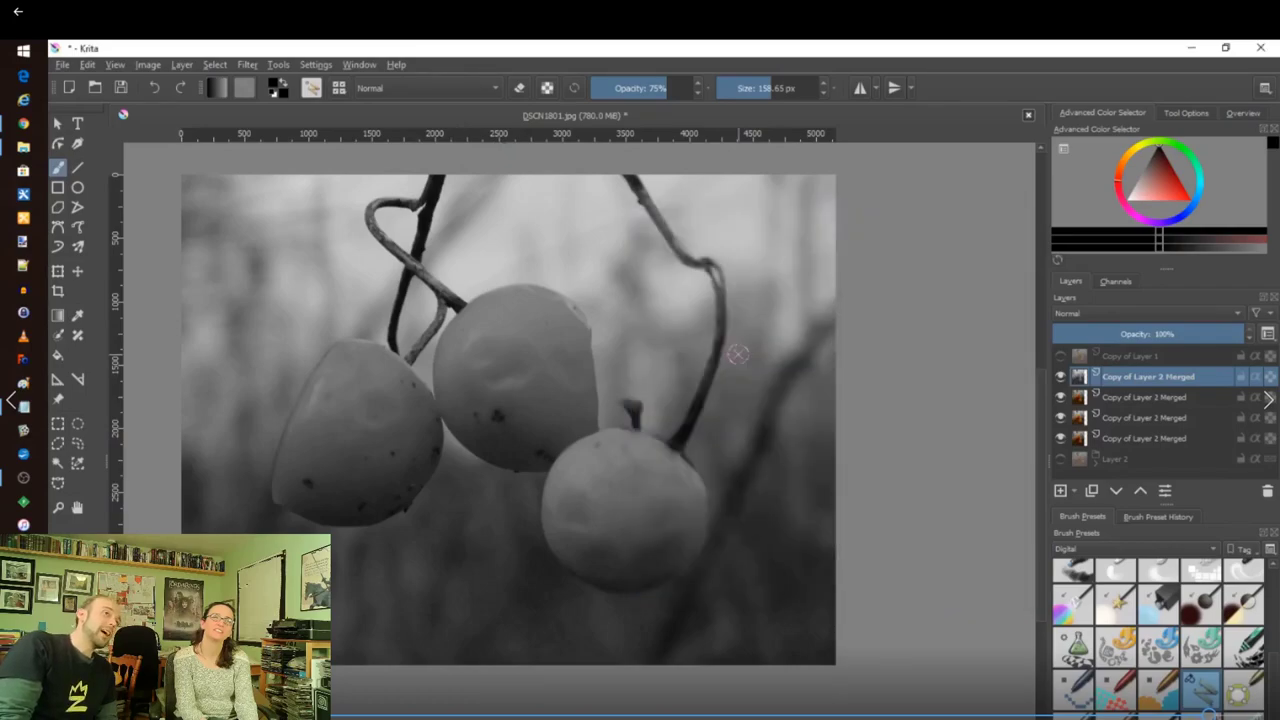
# Set the grayscale layer to Overlay blending at 53% opacity.
pyautogui.click(1108, 313)
pyautogui.click(1145, 440)
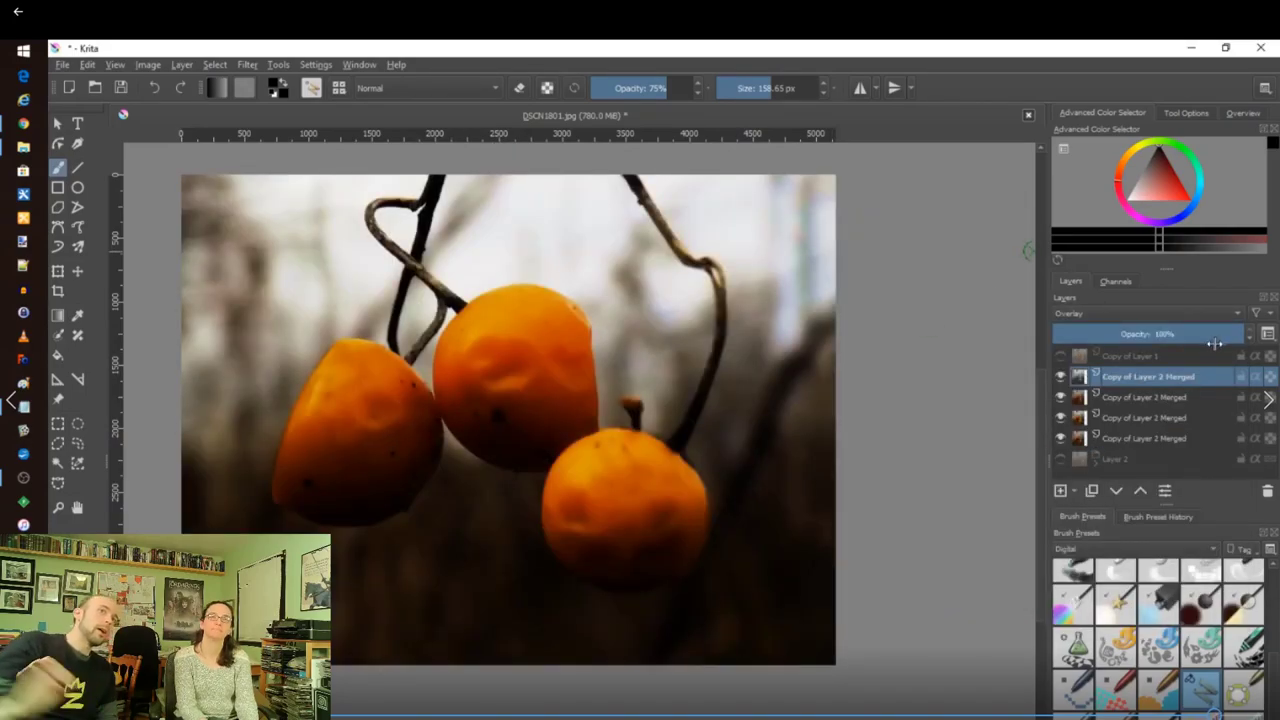
pyautogui.moveTo(1214, 338); pyautogui.dragTo(1172, 335)
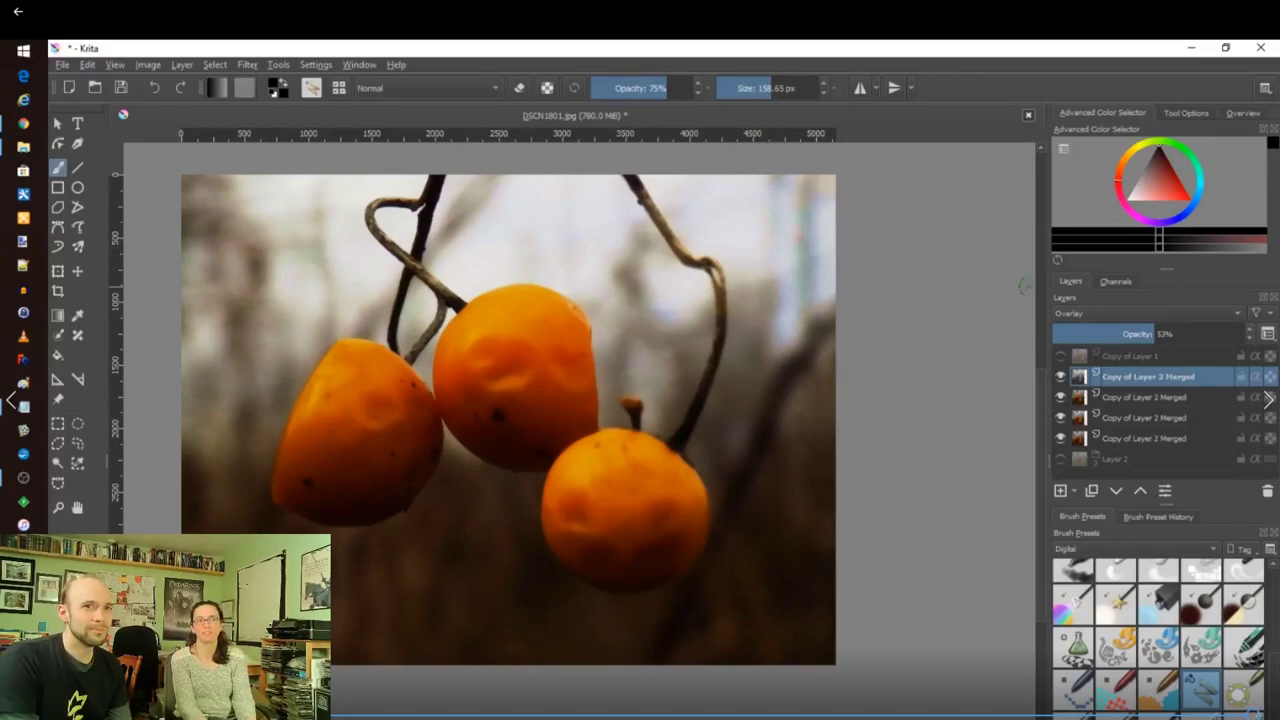
# Switch to the Videos folder in the file explorer and open the recording of the fruit painting.
pyautogui.hotkey('alt', 'Tab')
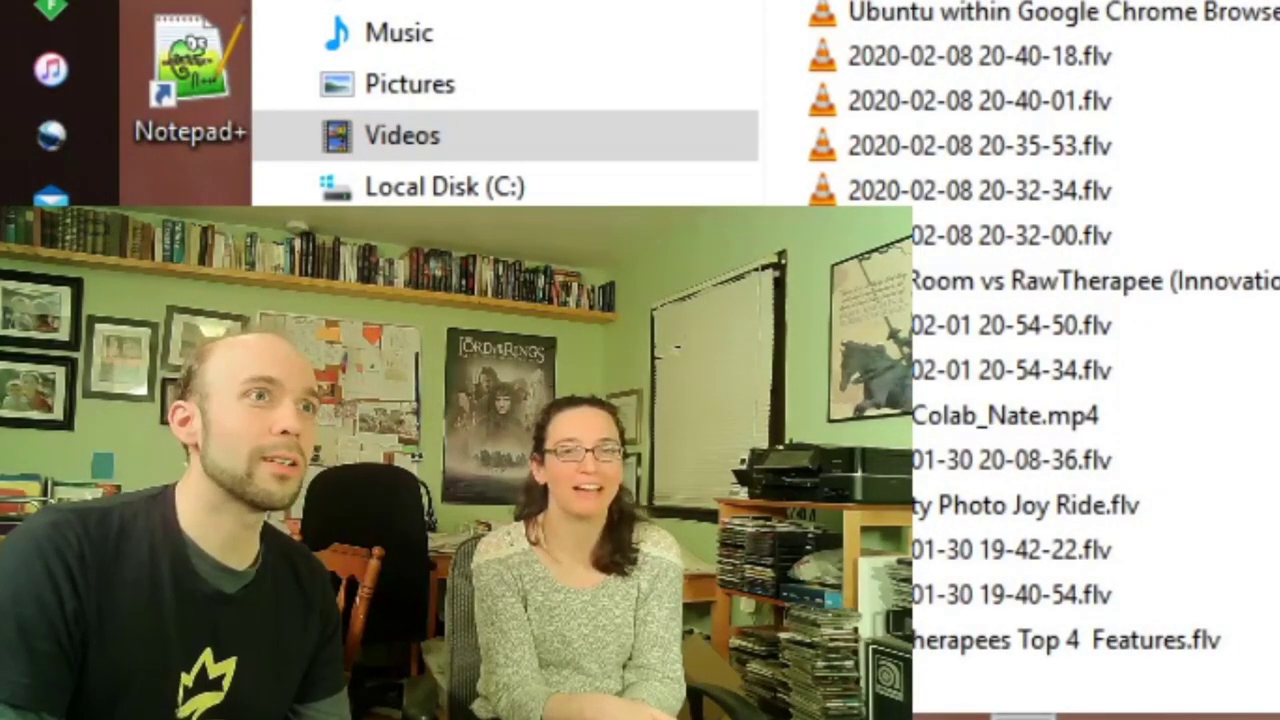
pyautogui.doubleClick(432, 305)
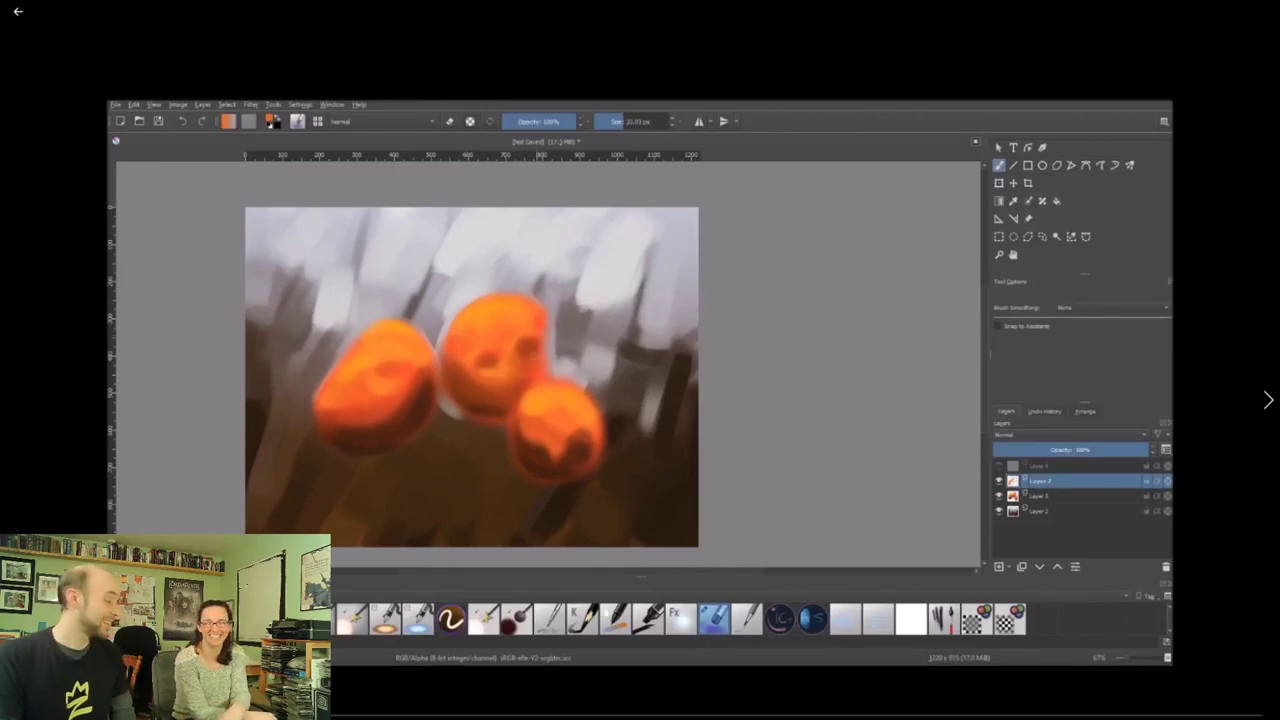
# Sample a dark brown and paint a shadow along the underside of the centre fruit, refining its edge beside the lower fruit.
pyautogui.keyDown('ctrl'); pyautogui.click(592, 500); pyautogui.keyUp('ctrl')
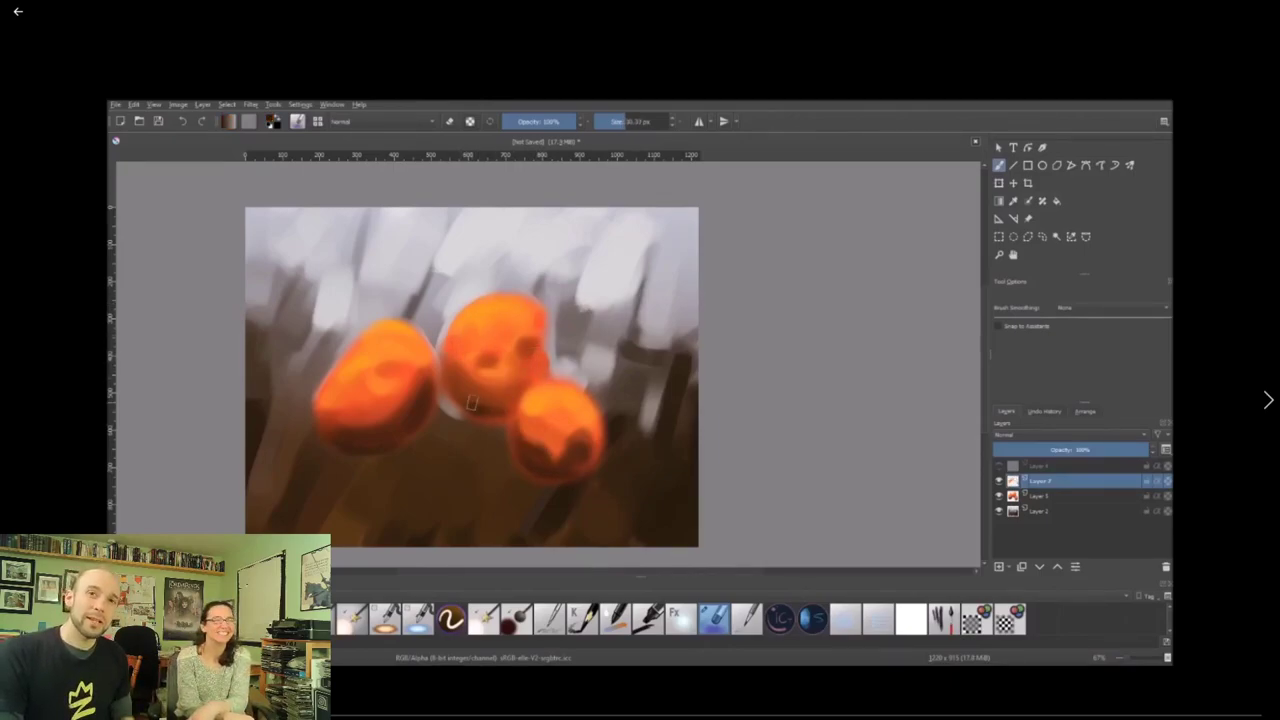
pyautogui.moveTo(463, 406)
pyautogui.mouseDown()
pyautogui.moveTo(519, 418)
pyautogui.moveTo(509, 407)
pyautogui.mouseUp()
pyautogui.press(']')
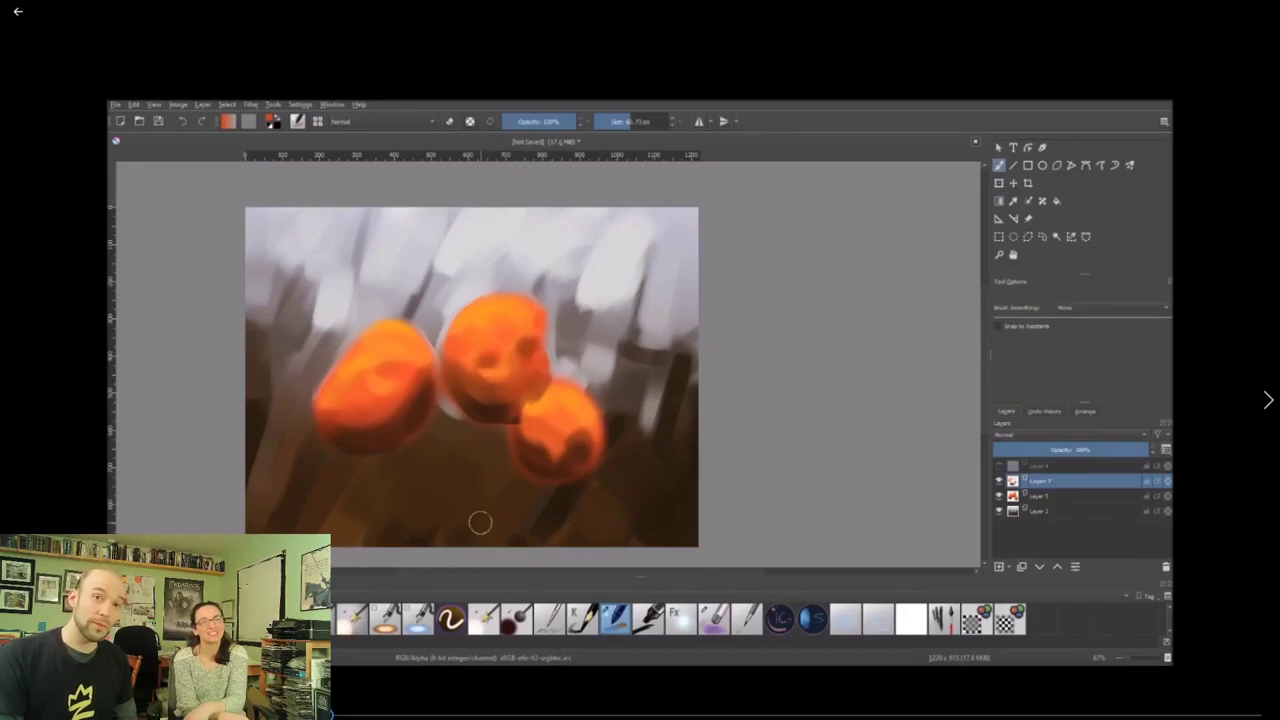
pyautogui.moveTo(548, 362); pyautogui.dragTo(560, 380)
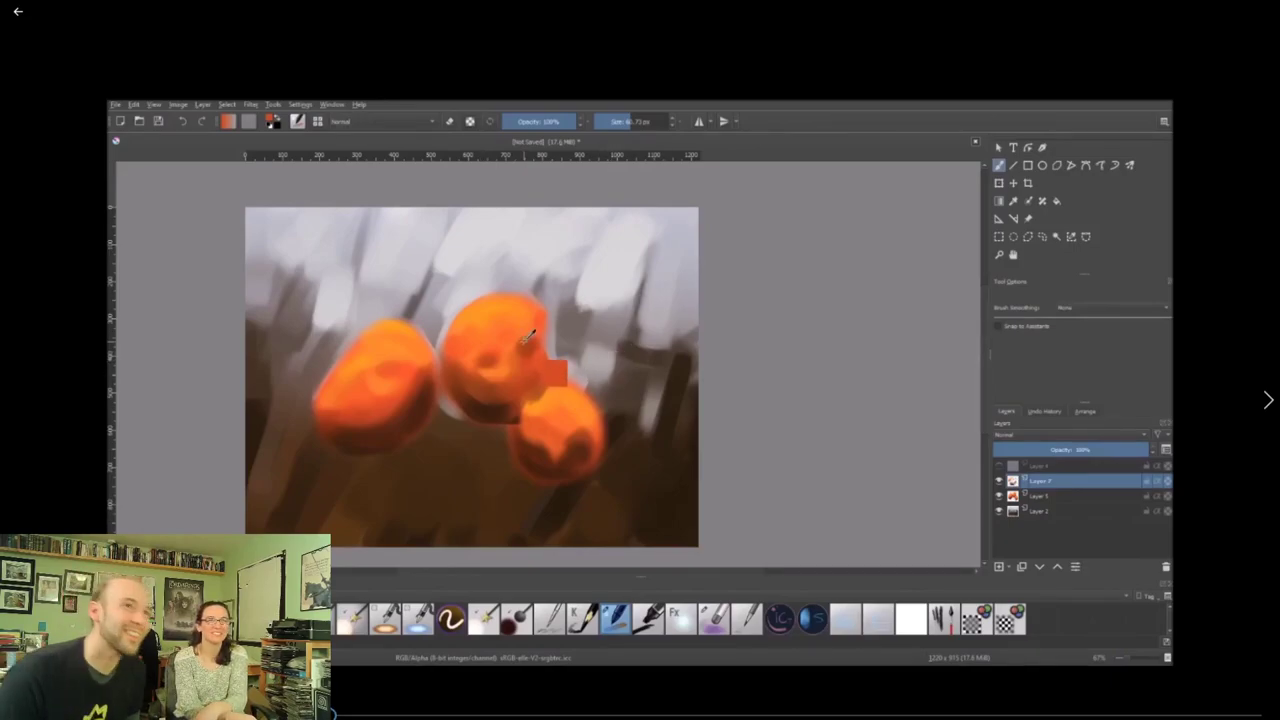
pyautogui.hotkey('ctrl', 'z')
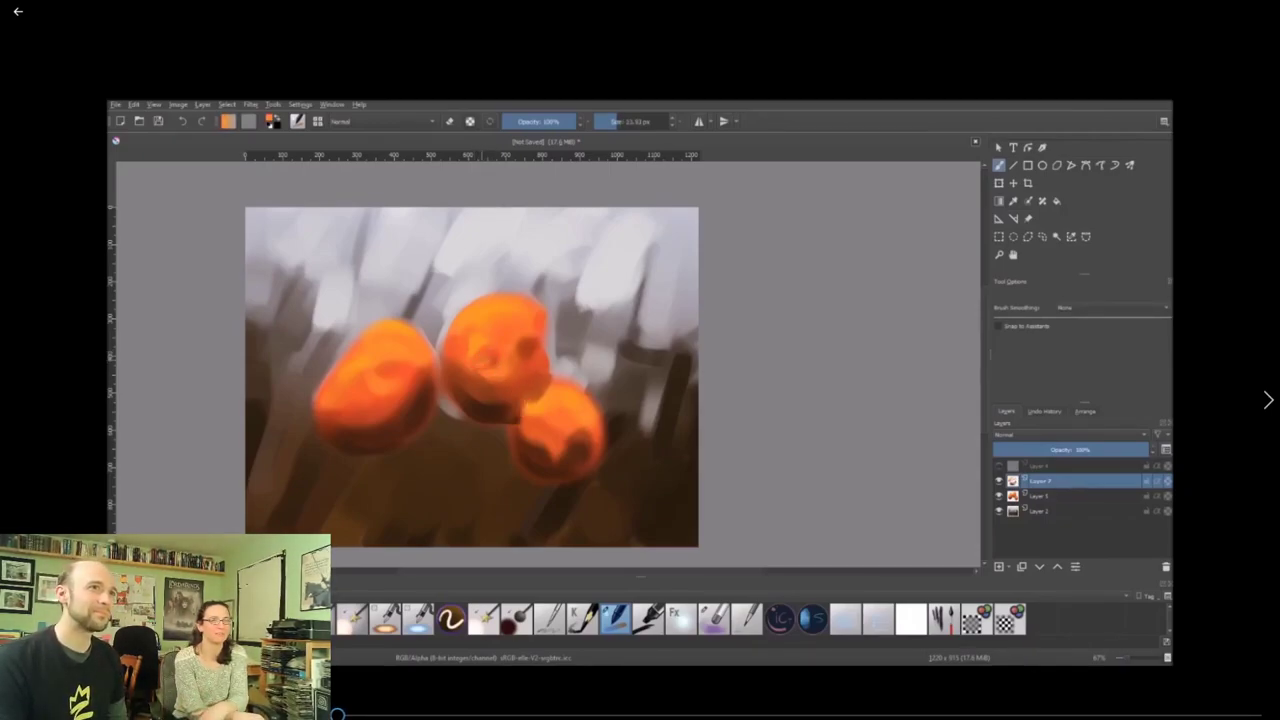
# Sample orange tones from the centre fruit and paint dimples and wrinkles on its surface.
pyautogui.keyDown('ctrl'); pyautogui.click(552, 379); pyautogui.keyUp('ctrl')
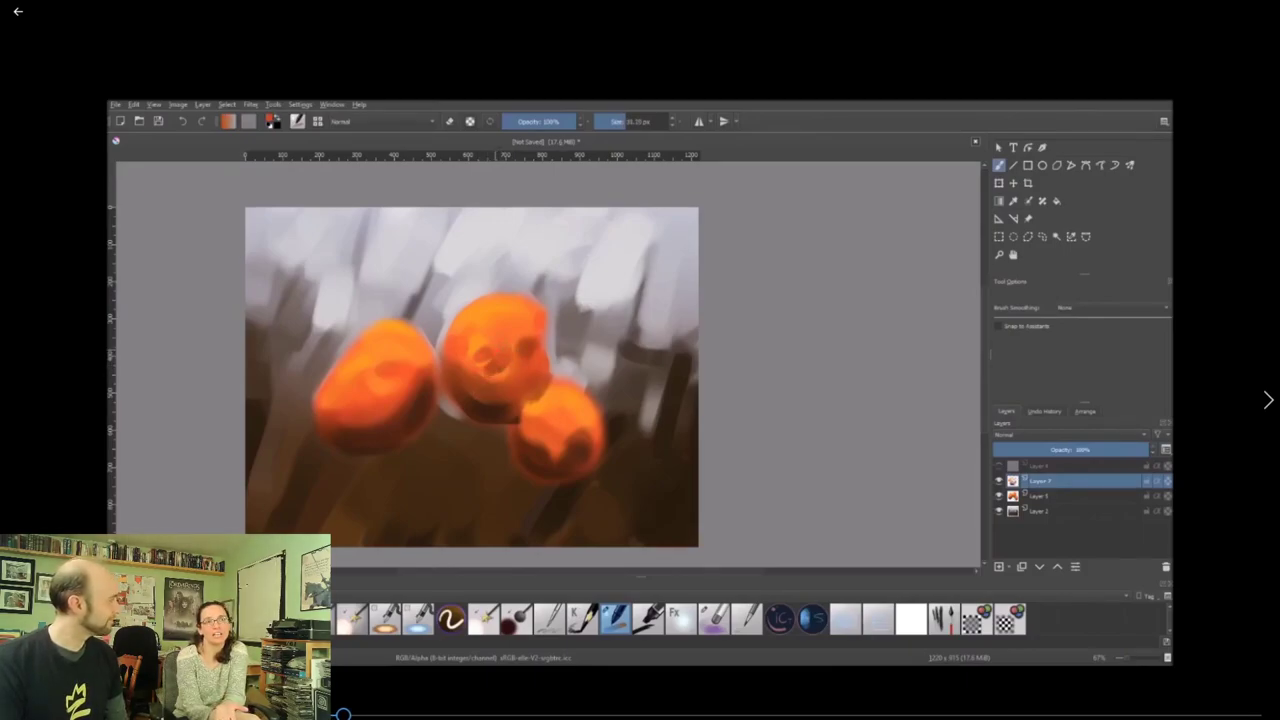
pyautogui.keyDown('ctrl'); pyautogui.click(512, 372); pyautogui.keyUp('ctrl')
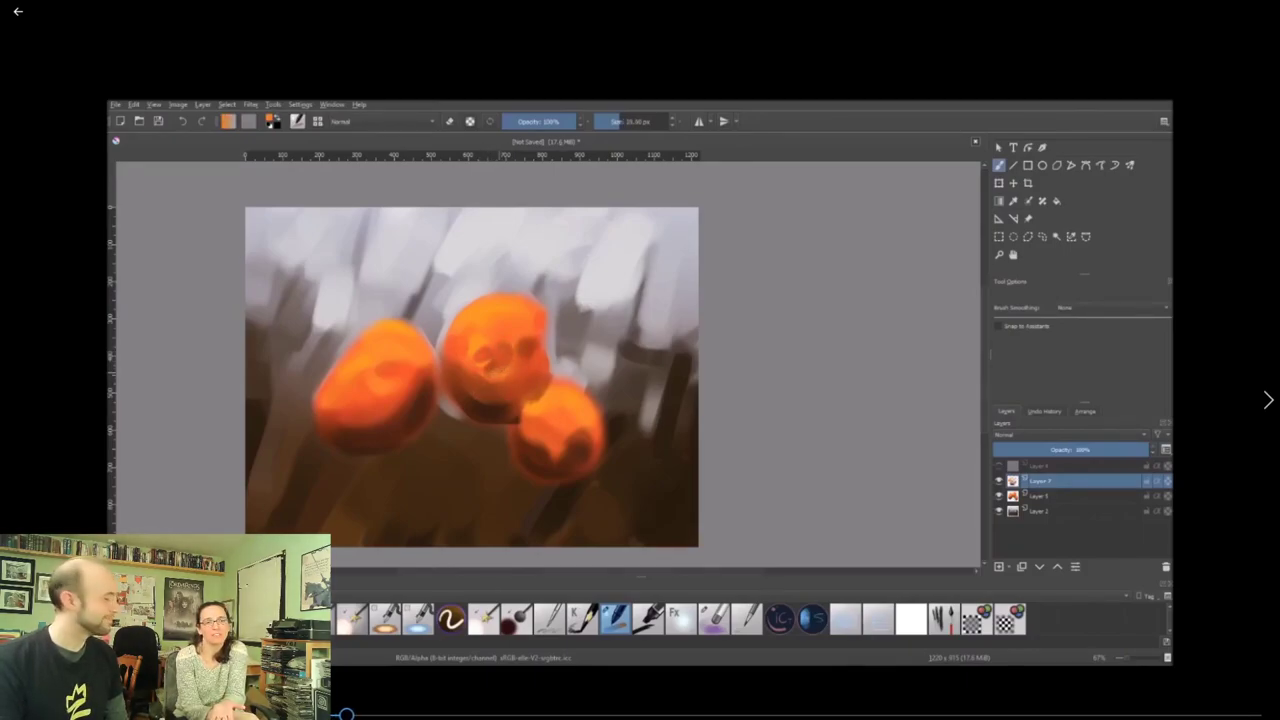
pyautogui.keyDown('ctrl'); pyautogui.click(520, 338); pyautogui.keyUp('ctrl')
pyautogui.keyDown('ctrl'); pyautogui.click(540, 324); pyautogui.keyUp('ctrl')
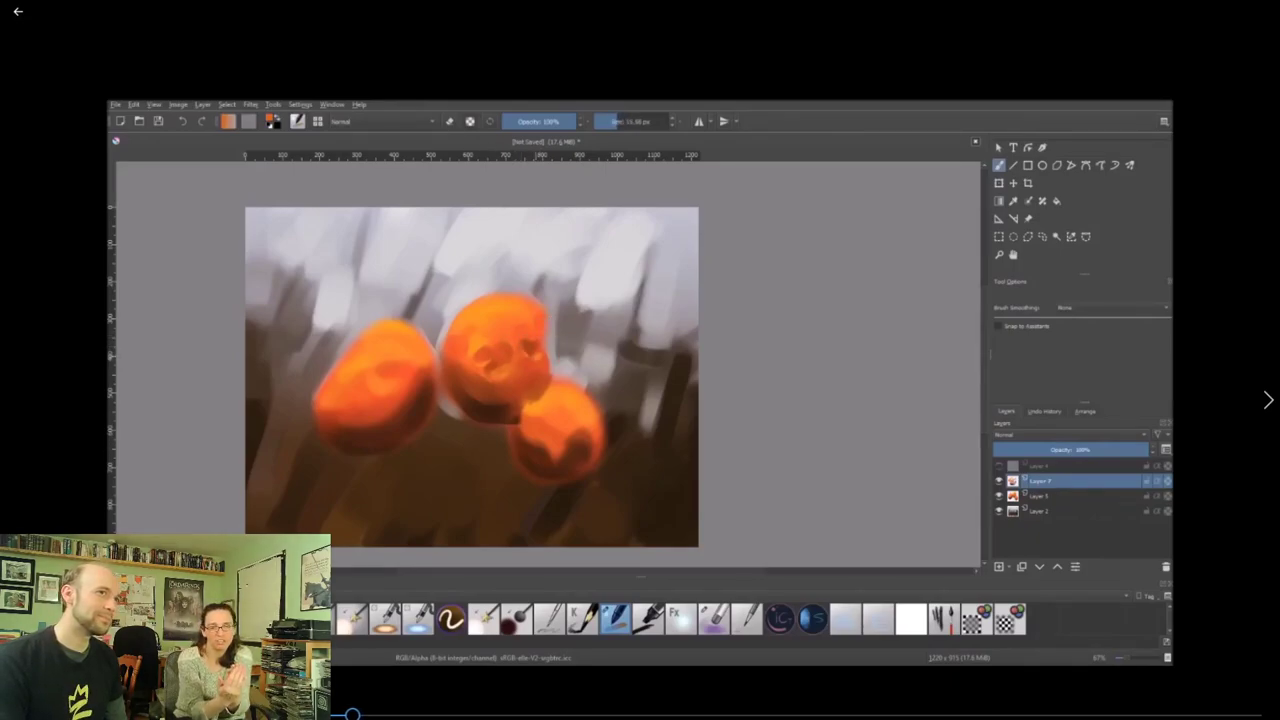
# Paint small blemishes near the centre fruit's upper edge and round off the overlapping edge of the smallest fruit.
pyautogui.press(']')
pyautogui.press(']')
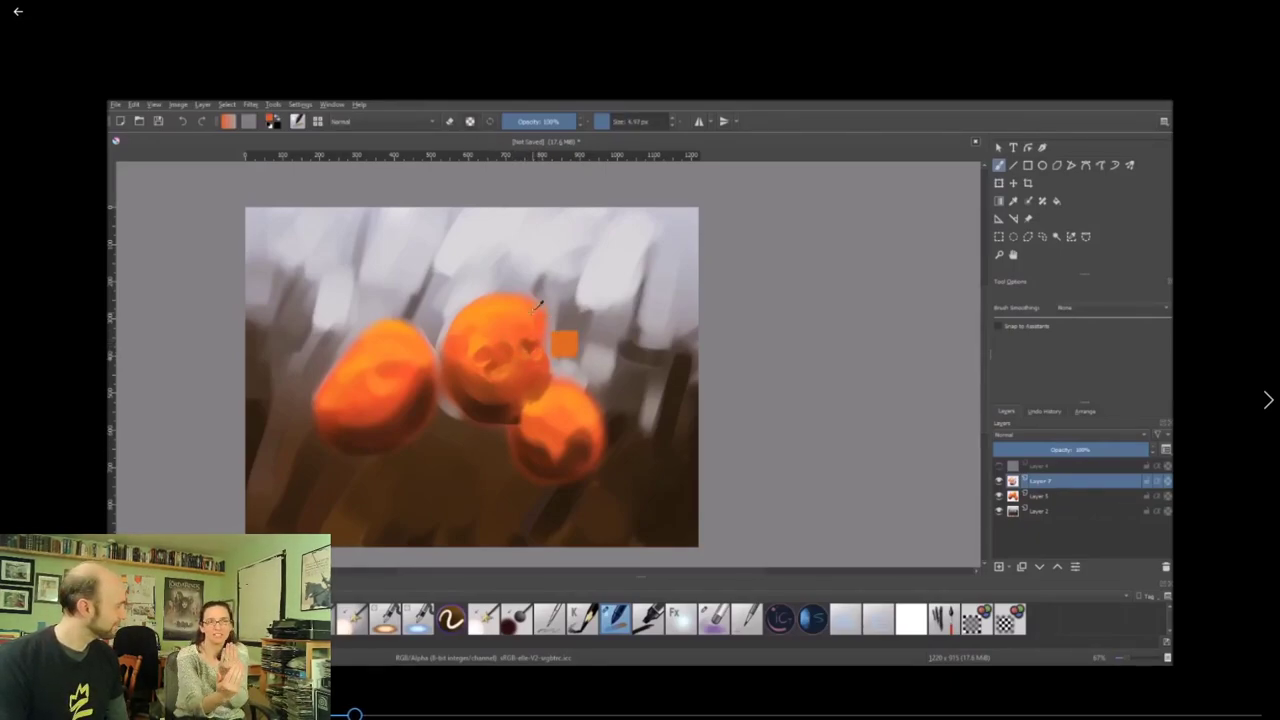
pyautogui.press('[')
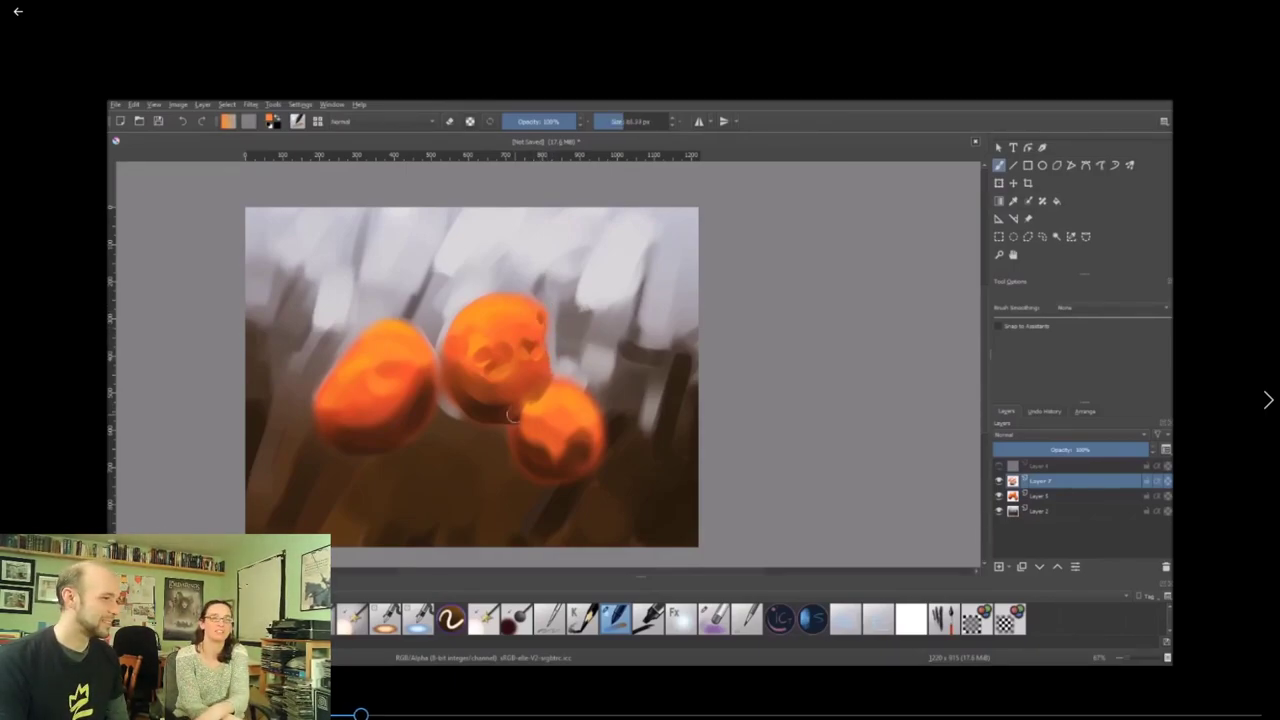
pyautogui.press(']')
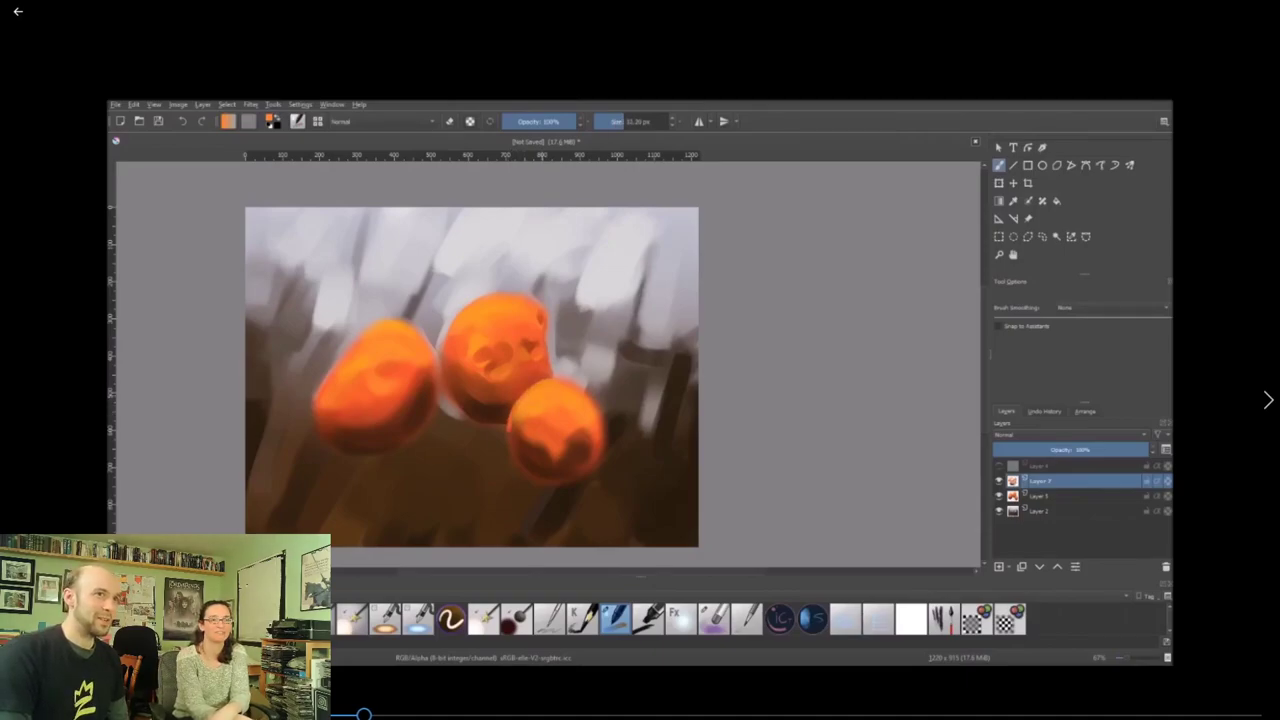
# Sample a dark tone and dab a small dark spot on the lower part of the centre fruit.
pyautogui.keyDown('ctrl'); pyautogui.click(491, 390); pyautogui.keyUp('ctrl')
pyautogui.click(490, 393)
pyautogui.press('[')
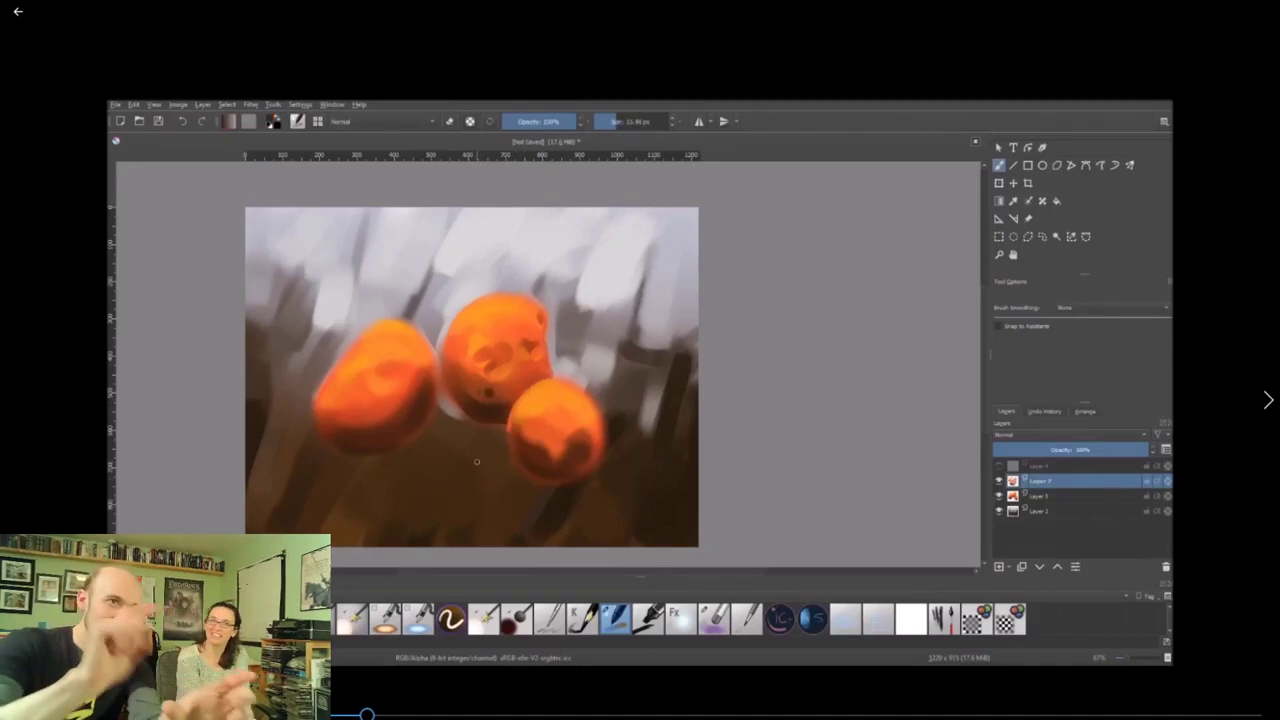
# Shade the leftmost fruit's underside and dimple with sampled red and orange tones using a semi-transparent brush.
pyautogui.press(']')
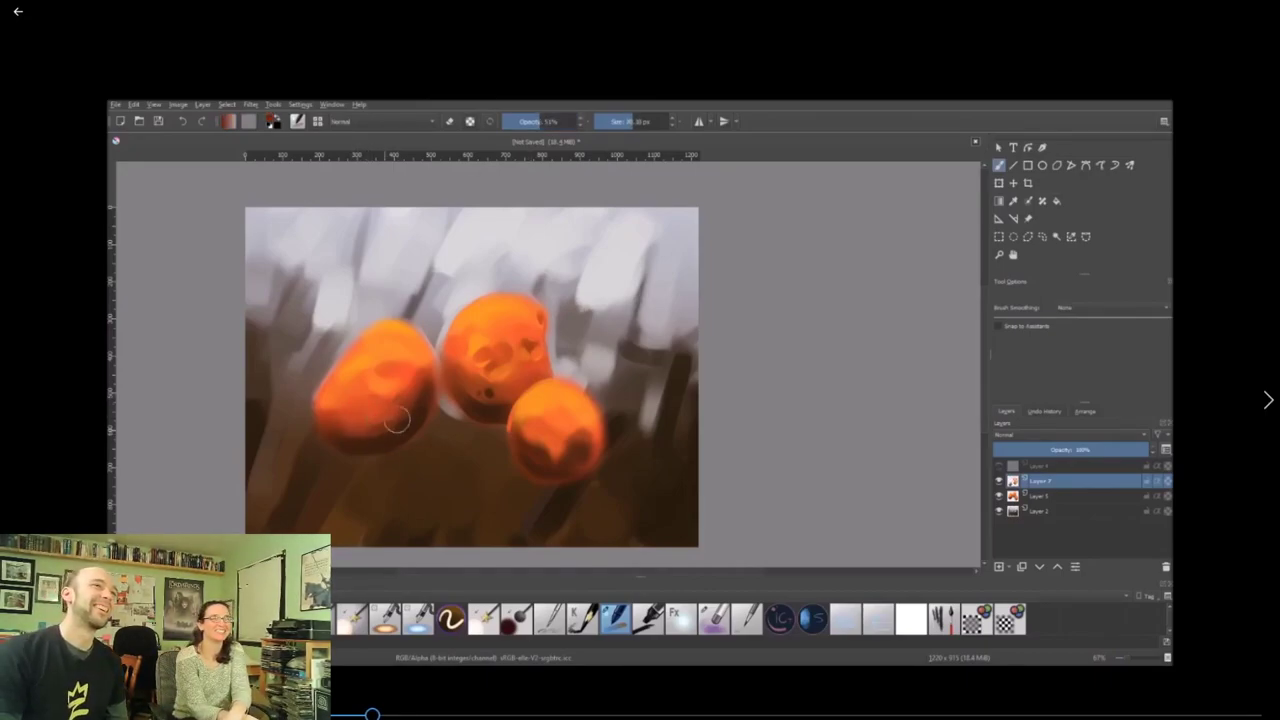
pyautogui.keyDown('ctrl'); pyautogui.click(356, 437); pyautogui.keyUp('ctrl')
pyautogui.moveTo(356, 438)
pyautogui.mouseDown()
pyautogui.moveTo(375, 442)
pyautogui.moveTo(395, 415)
pyautogui.mouseUp()
pyautogui.press('[')
pyautogui.press('[')
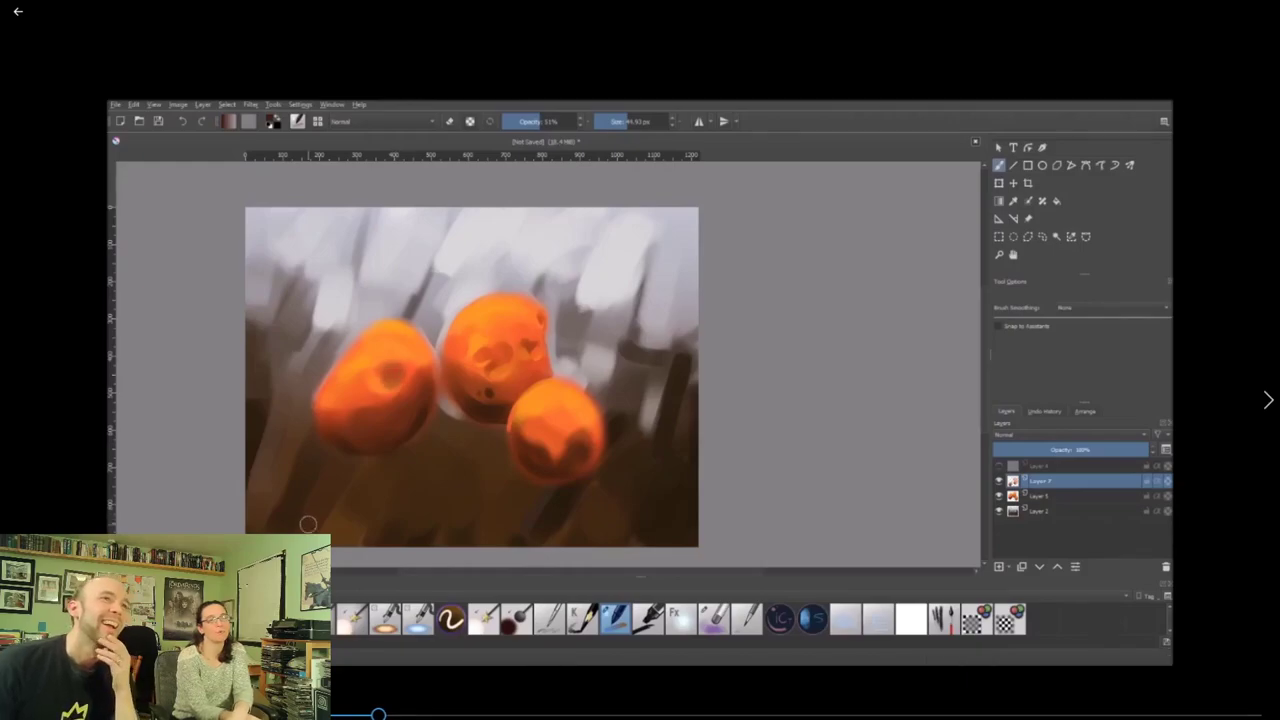
pyautogui.keyDown('ctrl'); pyautogui.click(383, 380); pyautogui.keyUp('ctrl')
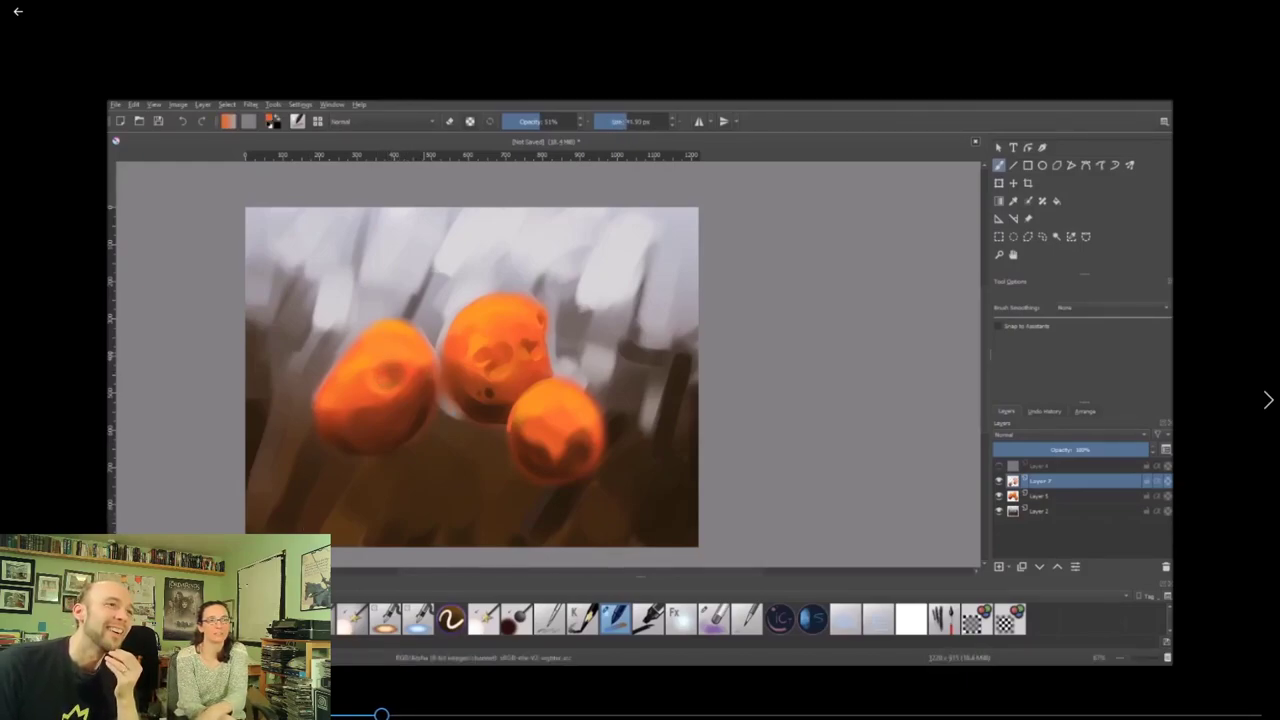
# Set the brush opacity to 100% and paint the leftmost fruit's dark side, underside and dark spots.
pyautogui.keyDown('ctrl'); pyautogui.click(451, 443); pyautogui.keyUp('ctrl')
pyautogui.moveTo(540, 121); pyautogui.dragTo(577, 121)
pyautogui.press('[')
pyautogui.moveTo(424, 426); pyautogui.dragTo(439, 381)
pyautogui.keyDown('ctrl'); pyautogui.click(425, 385); pyautogui.keyUp('ctrl')
pyautogui.moveTo(434, 381); pyautogui.dragTo(434, 406)
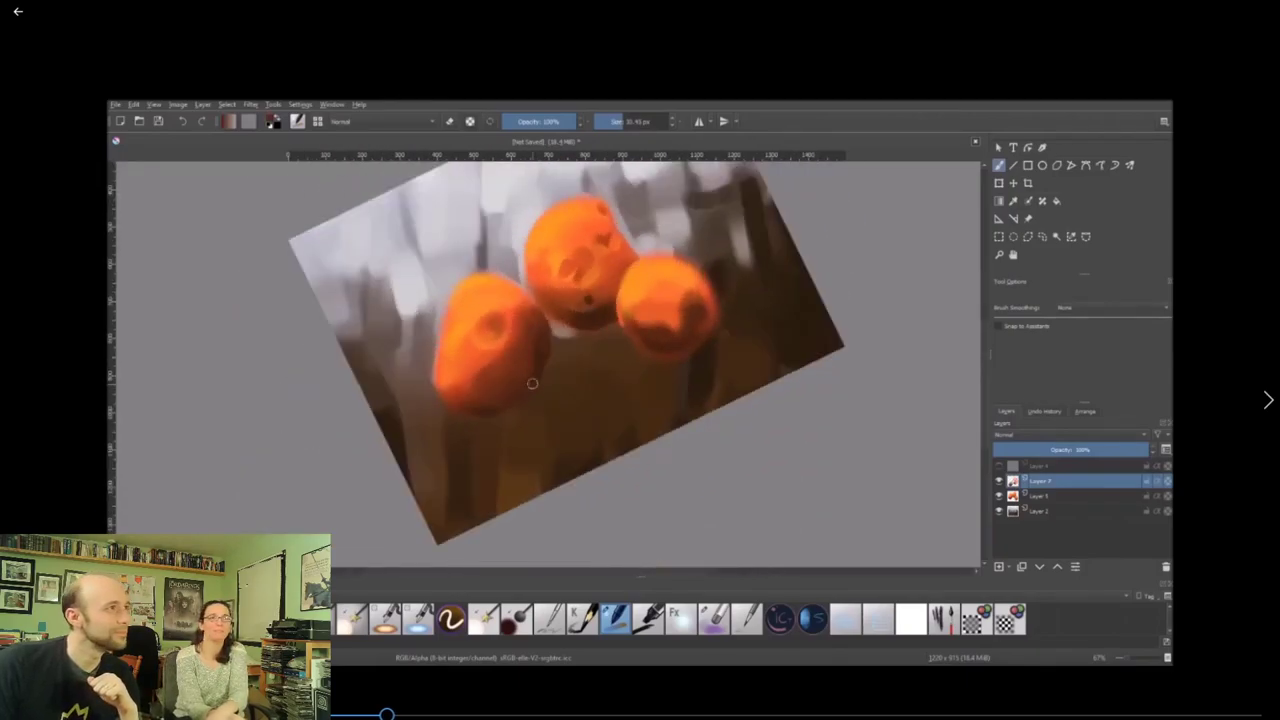
pyautogui.press(']')
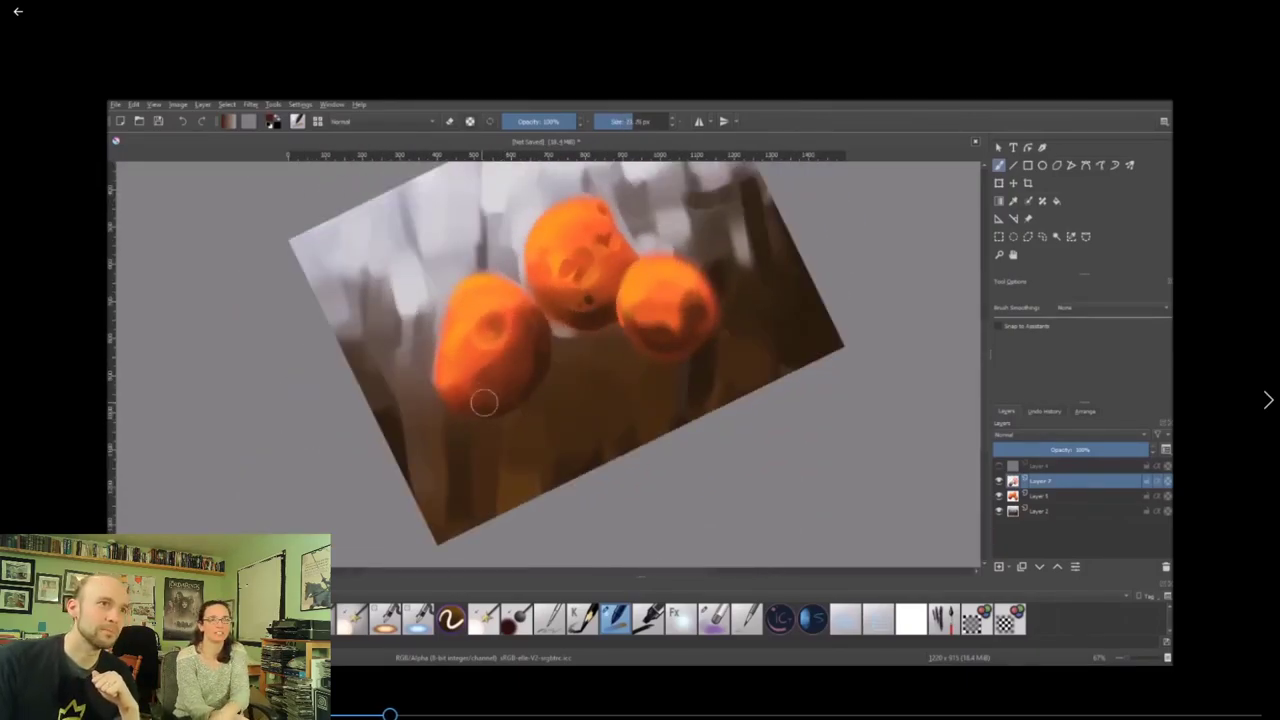
pyautogui.moveTo(483, 403)
pyautogui.mouseDown()
pyautogui.moveTo(520, 372)
pyautogui.moveTo(472, 395)
pyautogui.moveTo(529, 370)
pyautogui.moveTo(493, 385)
pyautogui.mouseUp()
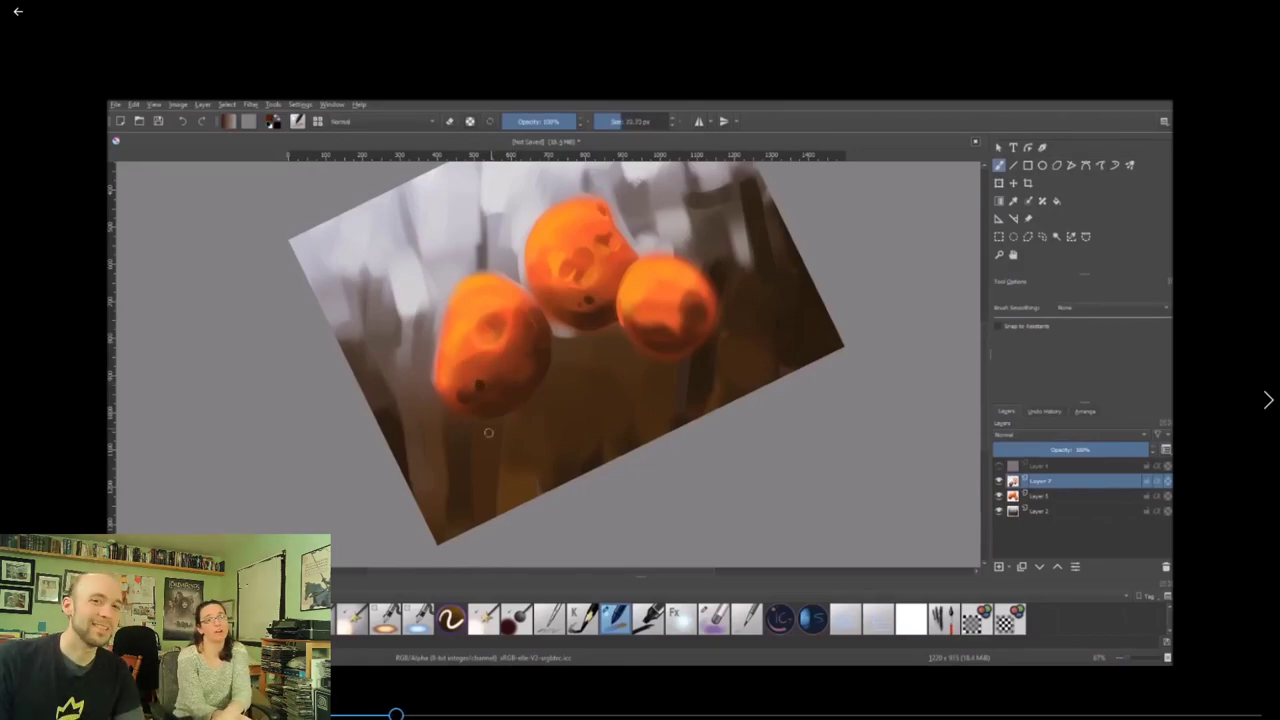
# Repaint the leftmost fruit's lower front and shaded side with sampled orange and red tones.
pyautogui.hotkey('ctrl', ']')
pyautogui.hotkey('ctrl', ']')
pyautogui.hotkey('ctrl', ']')
pyautogui.hotkey('ctrl', ']')
pyautogui.hotkey('ctrl', ']')
pyautogui.hotkey('ctrl', ']')
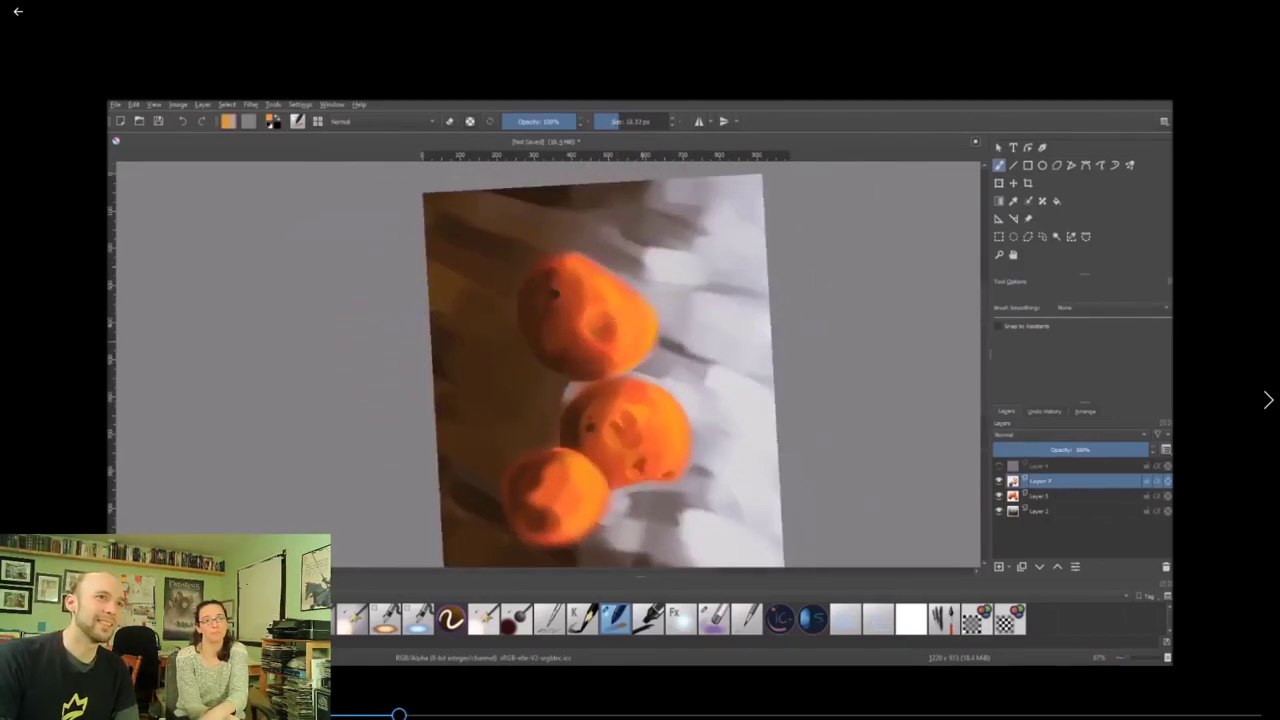
pyautogui.hotkey('ctrl', ']')
pyautogui.hotkey('ctrl', ']')
pyautogui.hotkey('ctrl', ']')
pyautogui.hotkey('ctrl', ']')
pyautogui.hotkey('ctrl', ']')
pyautogui.hotkey('ctrl', ']')
pyautogui.hotkey('ctrl', ']')
pyautogui.hotkey('ctrl', ']')
pyautogui.hotkey('ctrl', ']')
pyautogui.hotkey('ctrl', ']')
pyautogui.hotkey('ctrl', ']')
pyautogui.hotkey('ctrl', ']')
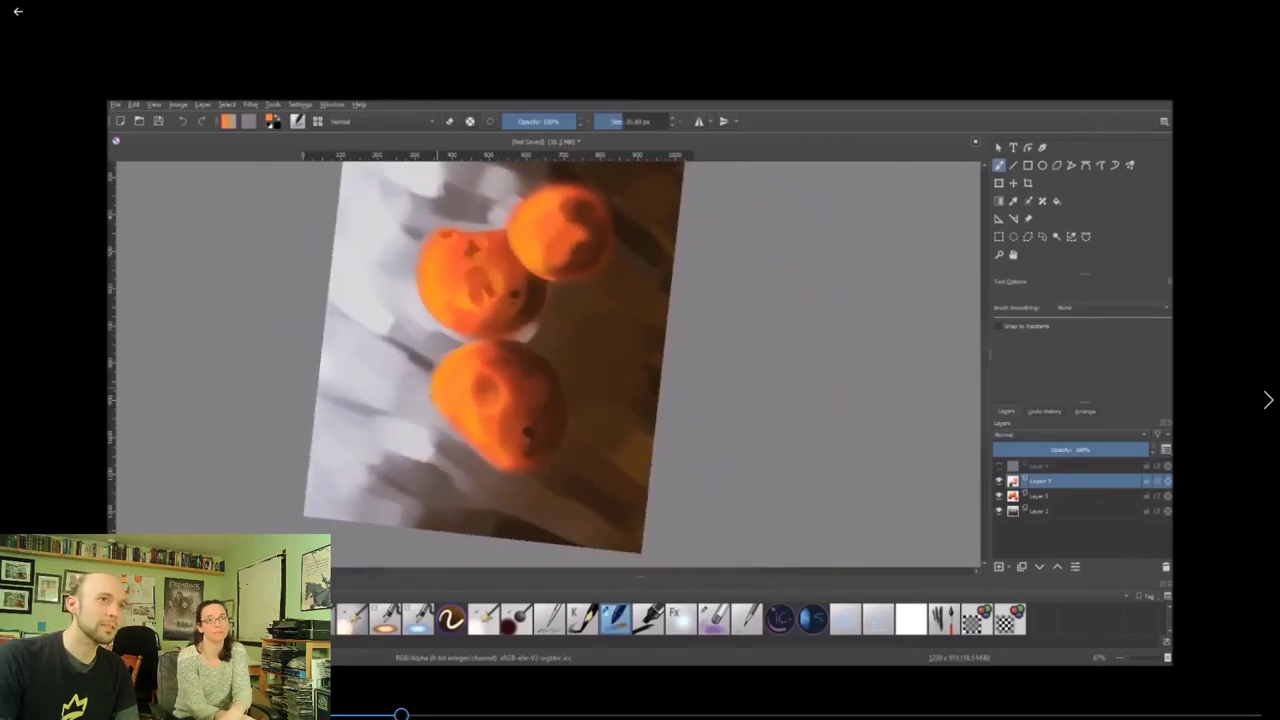
pyautogui.hotkey('ctrl', ']')
pyautogui.hotkey('ctrl', ']')
pyautogui.hotkey('ctrl', ']')
pyautogui.hotkey('ctrl', ']')
pyautogui.hotkey('ctrl', ']')
pyautogui.press('[')
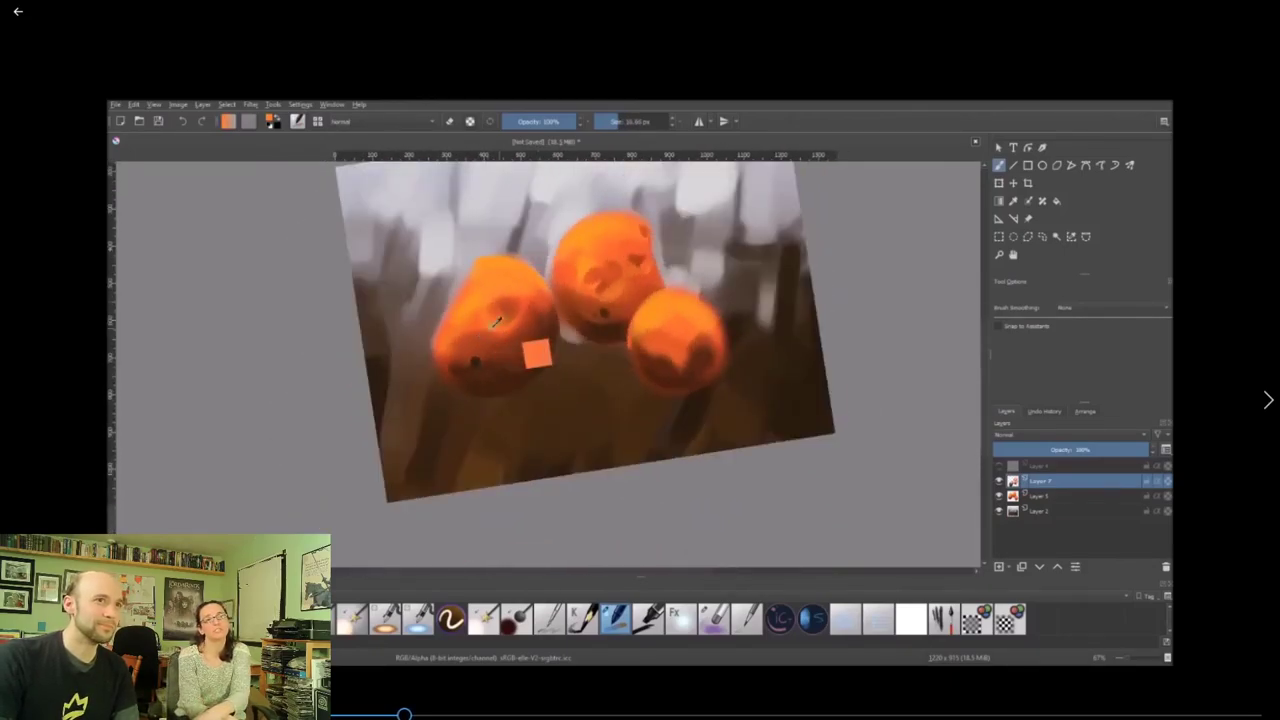
pyautogui.press(']')
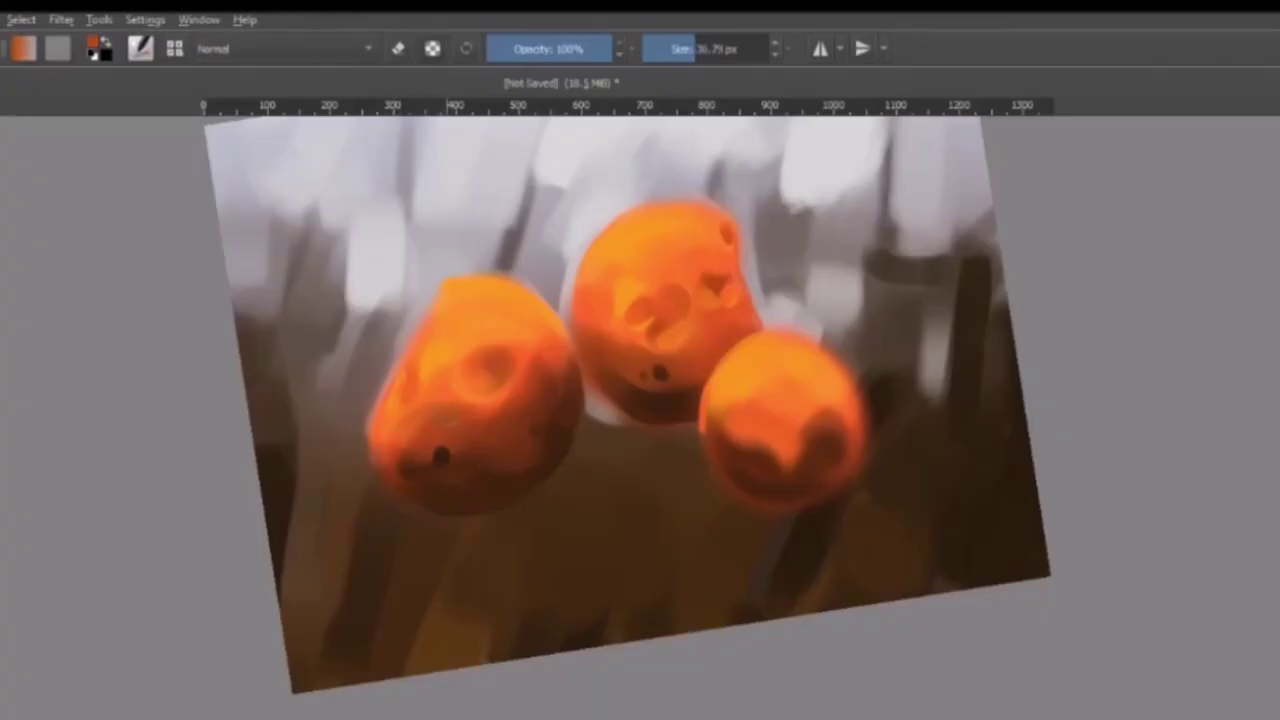
pyautogui.keyDown('ctrl'); pyautogui.click(406, 406); pyautogui.keyUp('ctrl')
pyautogui.moveTo(449, 422)
pyautogui.mouseDown()
pyautogui.moveTo(404, 438)
pyautogui.moveTo(378, 424)
pyautogui.mouseUp()
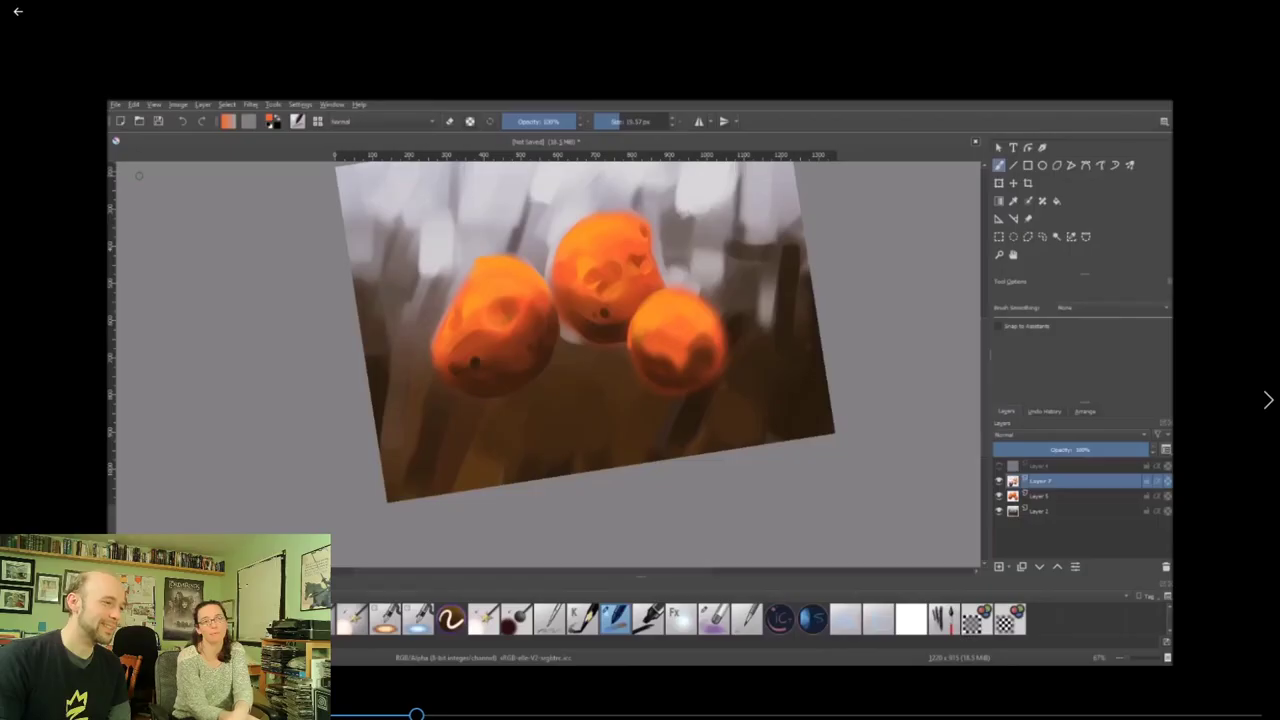
# Sample orange and red tones and rework the boundary between light and shadow on the smallest fruit.
pyautogui.keyDown('ctrl'); pyautogui.click(667, 335); pyautogui.keyUp('ctrl')
pyautogui.moveTo(670, 336); pyautogui.dragTo(690, 342)
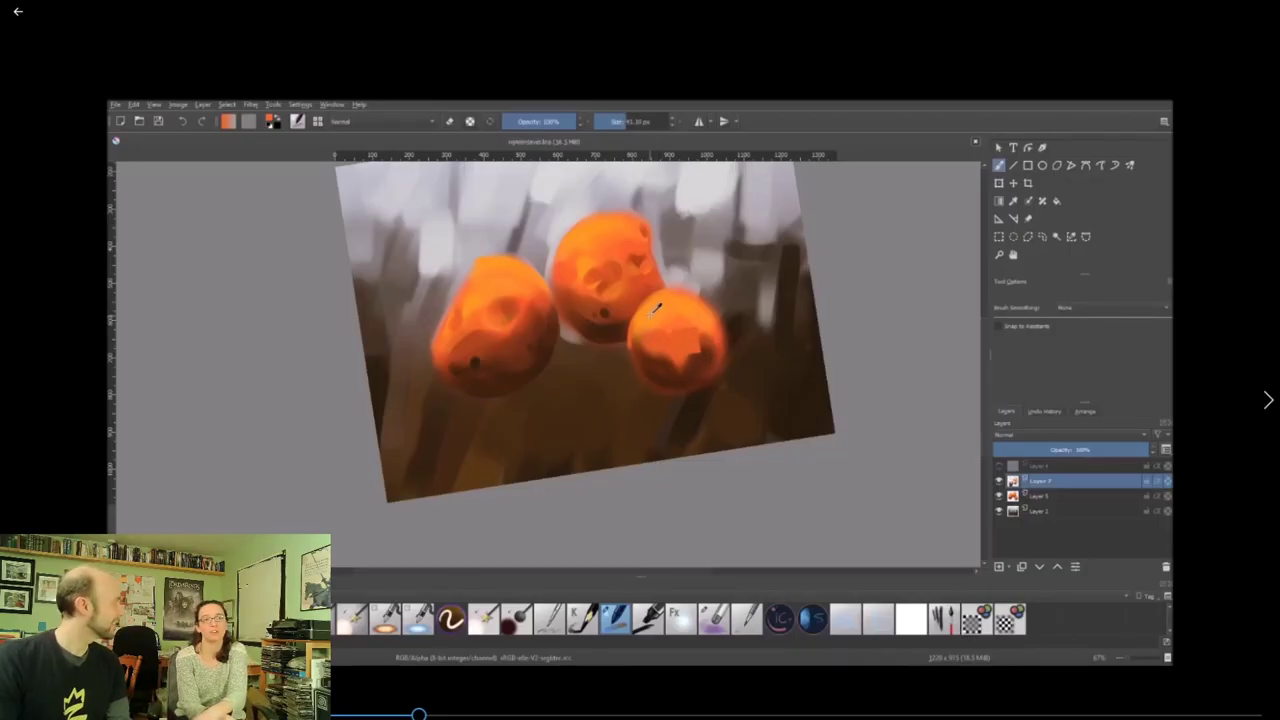
pyautogui.keyDown('ctrl'); pyautogui.click(657, 308); pyautogui.keyUp('ctrl')
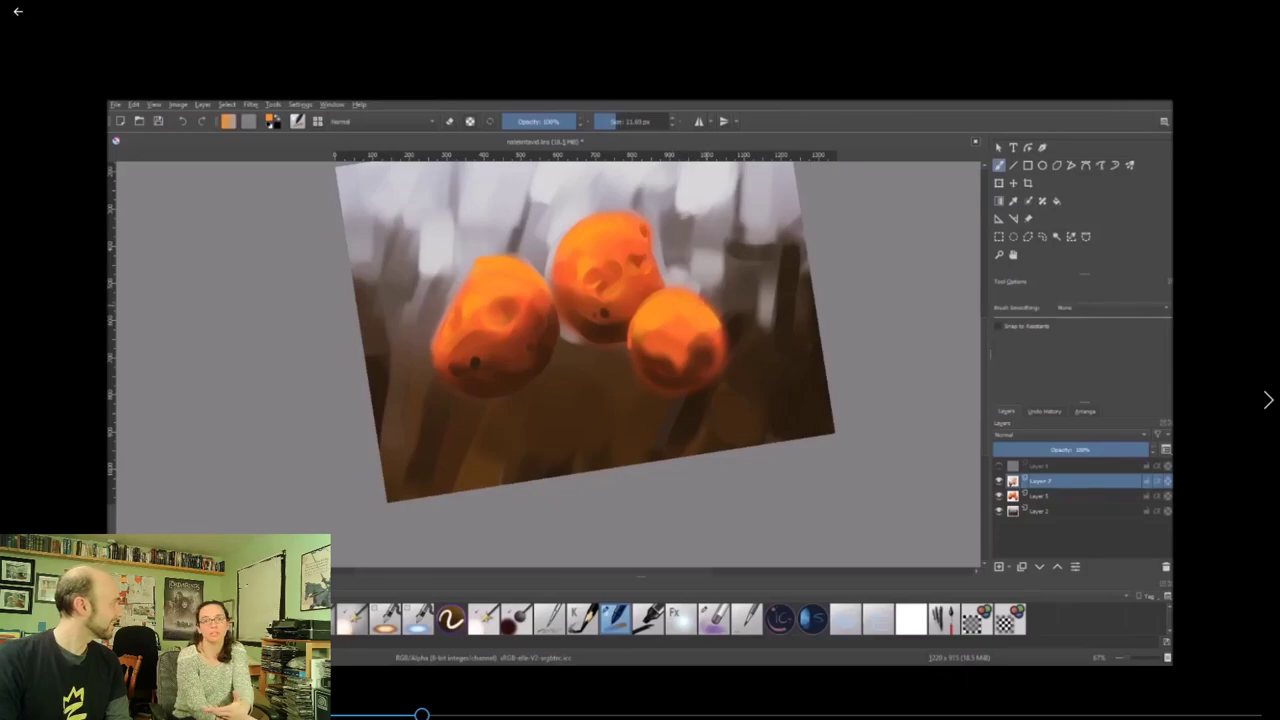
pyautogui.press(']')
pyautogui.keyDown('ctrl'); pyautogui.click(709, 353); pyautogui.keyUp('ctrl')
pyautogui.moveTo(721, 332); pyautogui.dragTo(719, 370)
pyautogui.keyDown('ctrl'); pyautogui.click(700, 335); pyautogui.keyUp('ctrl')
pyautogui.press(']')
pyautogui.moveTo(660, 322); pyautogui.dragTo(690, 340)
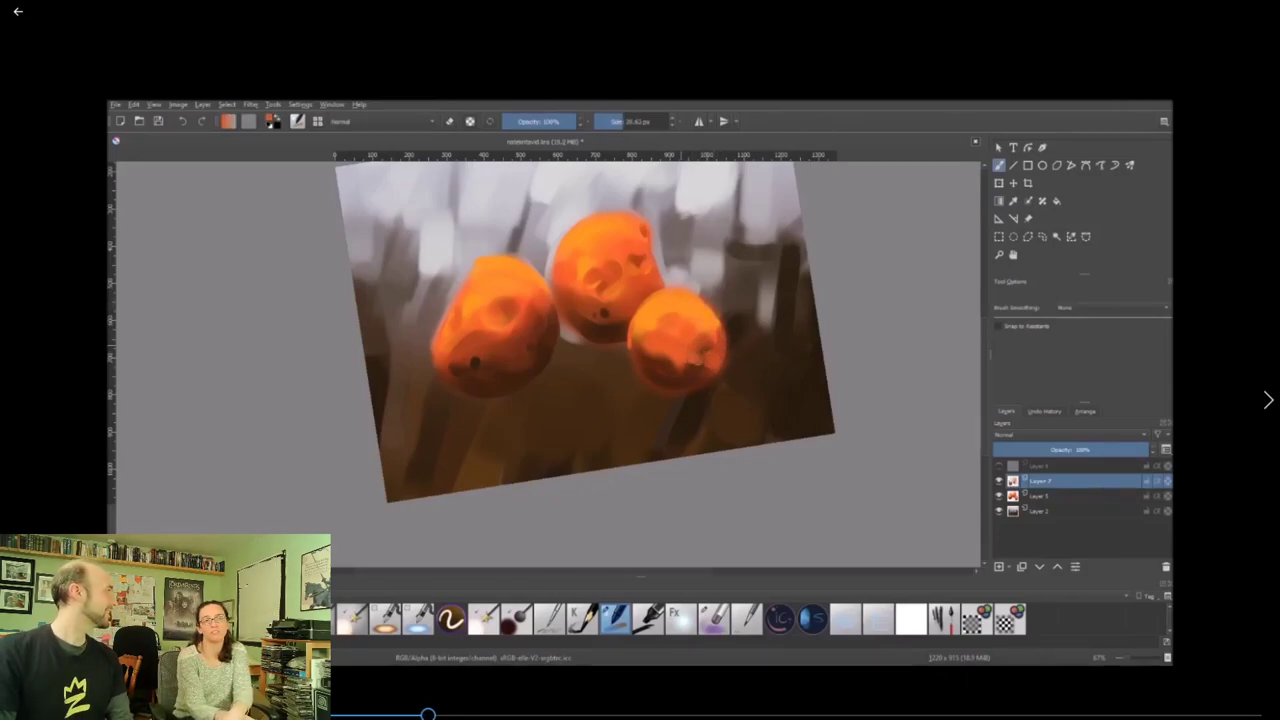
# Enlarge the brush and dab sampled red-orange patches over the shadow side of the smallest fruit.
pyautogui.press(']')
pyautogui.press(']')
pyautogui.keyDown('ctrl'); pyautogui.click(652, 364); pyautogui.keyUp('ctrl')
pyautogui.press(']')
pyautogui.keyDown('ctrl'); pyautogui.click(655, 353); pyautogui.keyUp('ctrl')
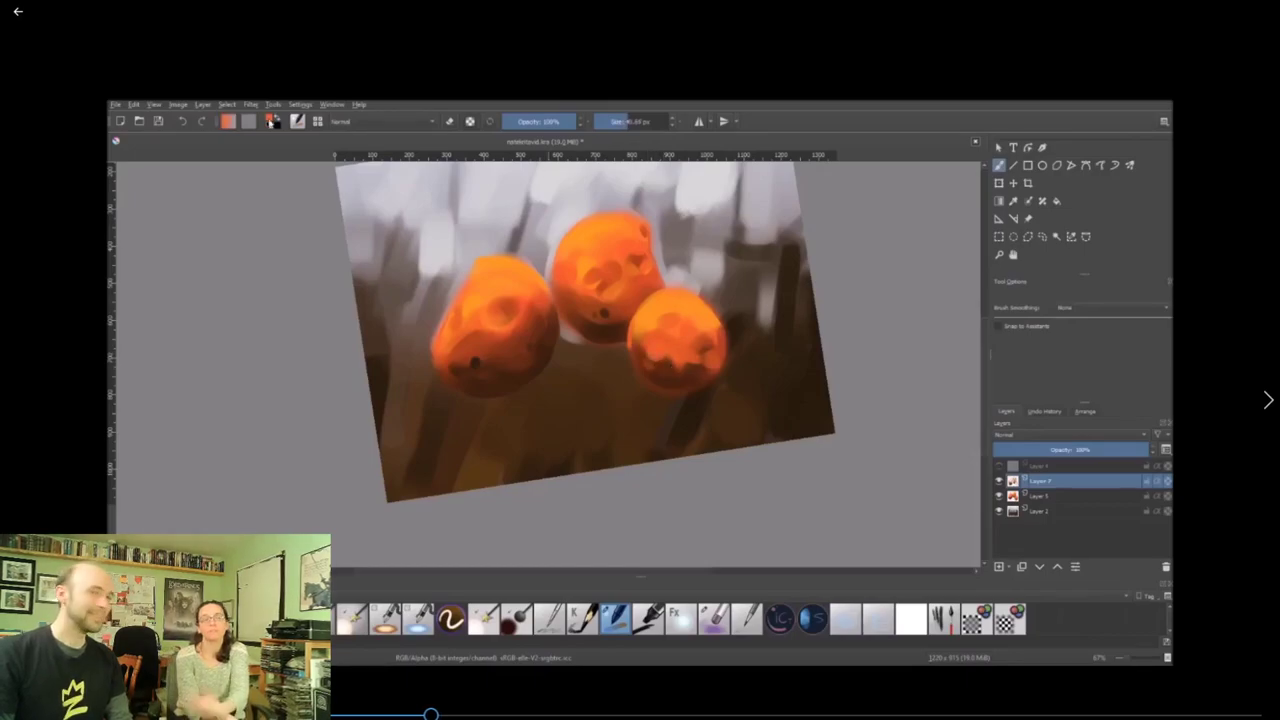
pyautogui.keyDown('ctrl'); pyautogui.click(665, 342); pyautogui.keyUp('ctrl')
pyautogui.moveTo(652, 352); pyautogui.dragTo(661, 344)
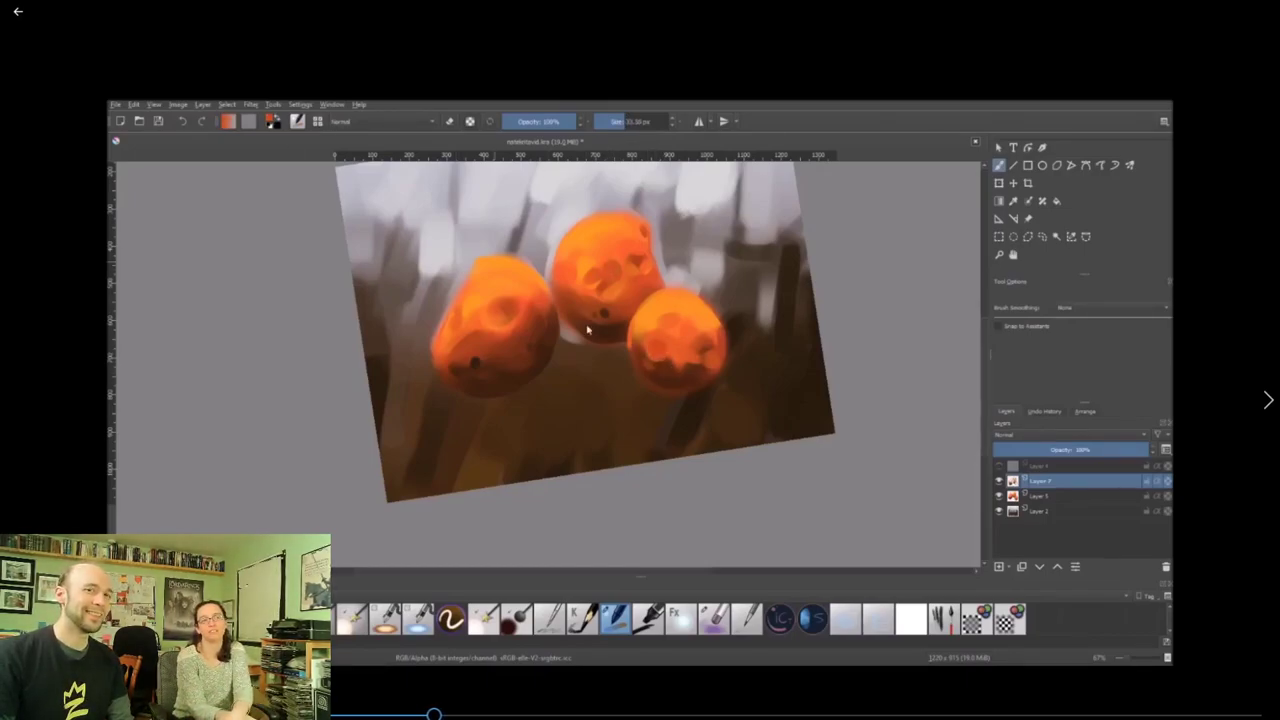
# Sample orange tones and touch up the leftmost fruit's upper edge nearest the centre fruit.
pyautogui.keyDown('ctrl'); pyautogui.click(528, 295); pyautogui.keyUp('ctrl')
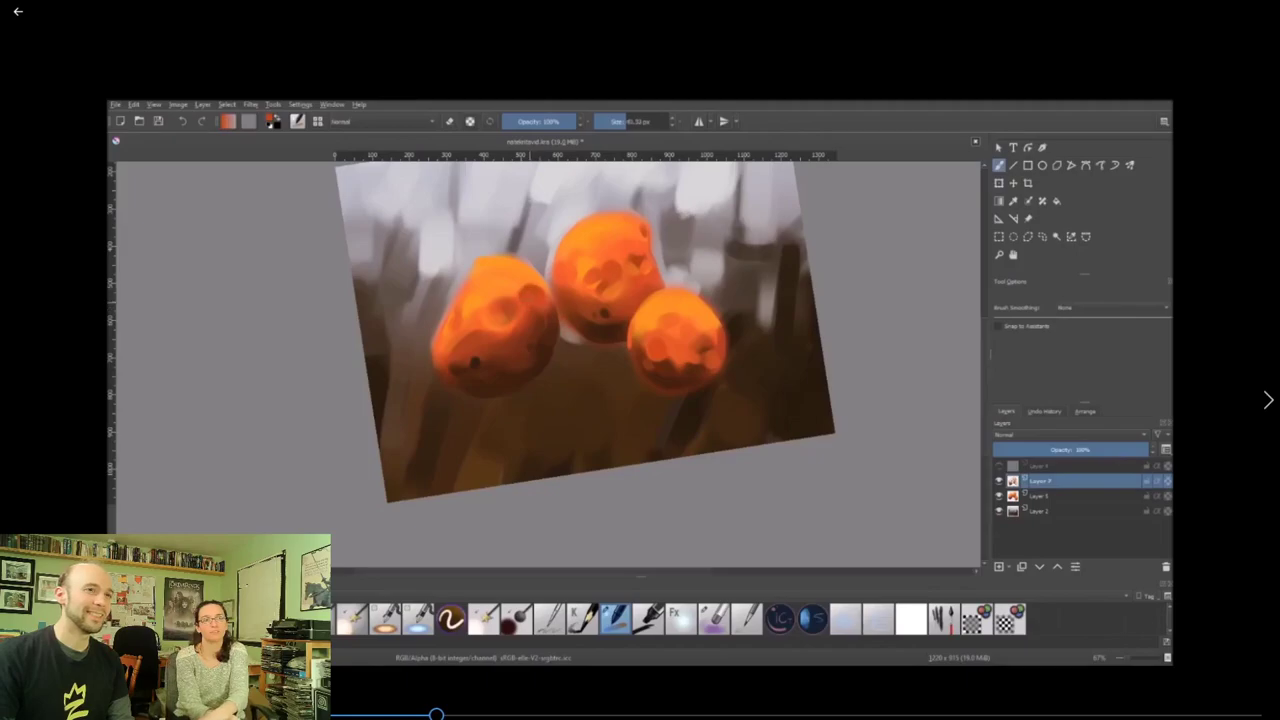
pyautogui.press(']')
pyautogui.keyDown('ctrl'); pyautogui.click(528, 287); pyautogui.keyUp('ctrl')
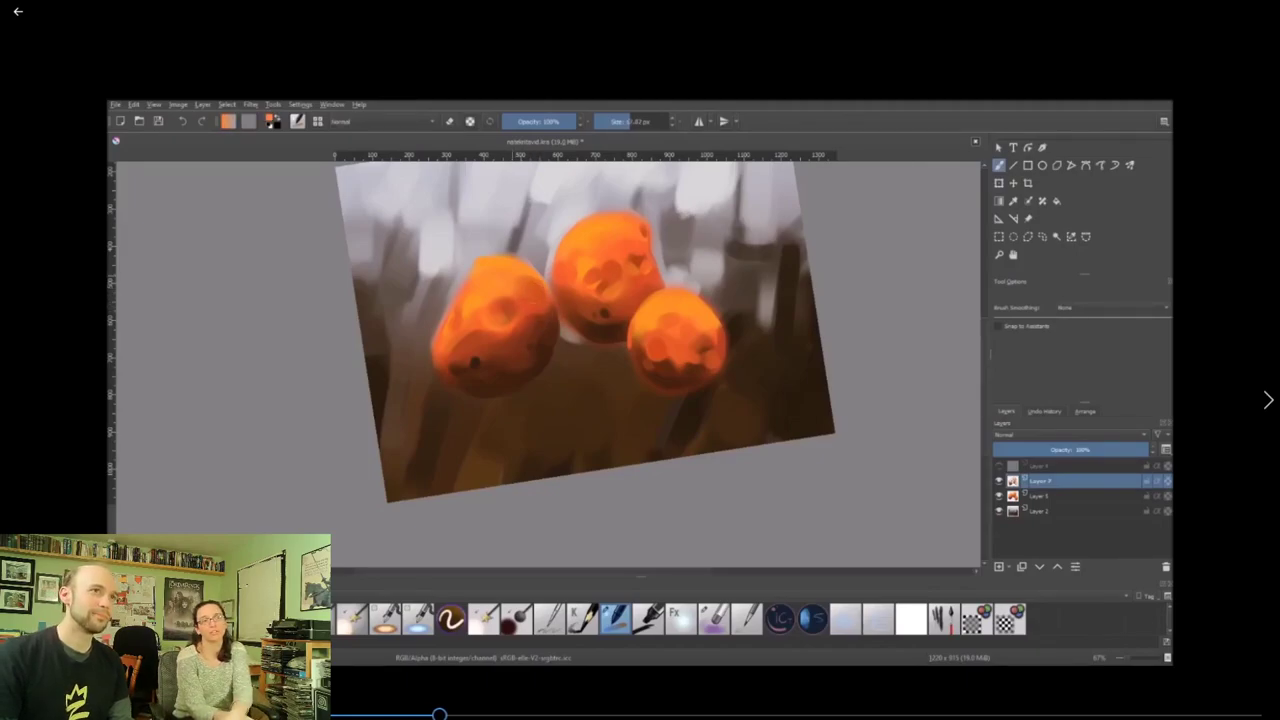
# Smooth the smallest fruit's lit area and midtones with sampled orange.
pyautogui.moveTo(669, 347); pyautogui.dragTo(681, 338)
pyautogui.press('[')
pyautogui.keyDown('ctrl'); pyautogui.click(669, 360); pyautogui.keyUp('ctrl')
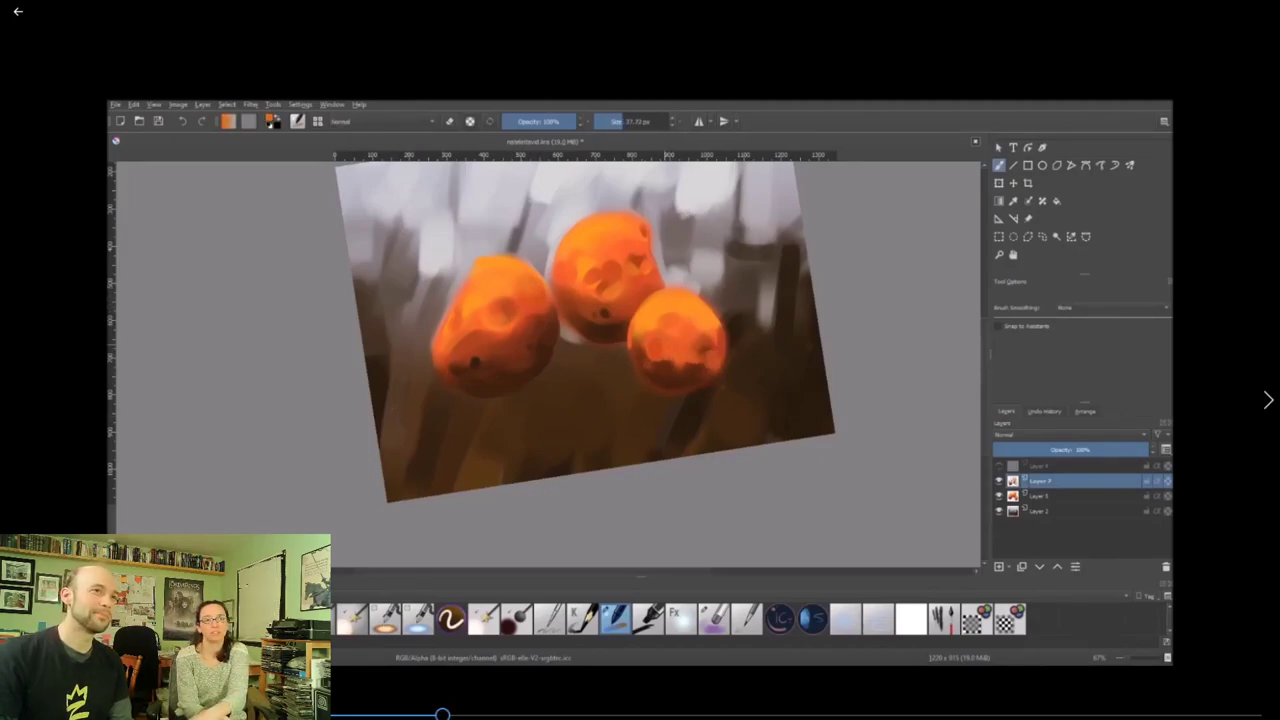
pyautogui.press(']')
pyautogui.keyDown('ctrl'); pyautogui.click(663, 318); pyautogui.keyUp('ctrl')
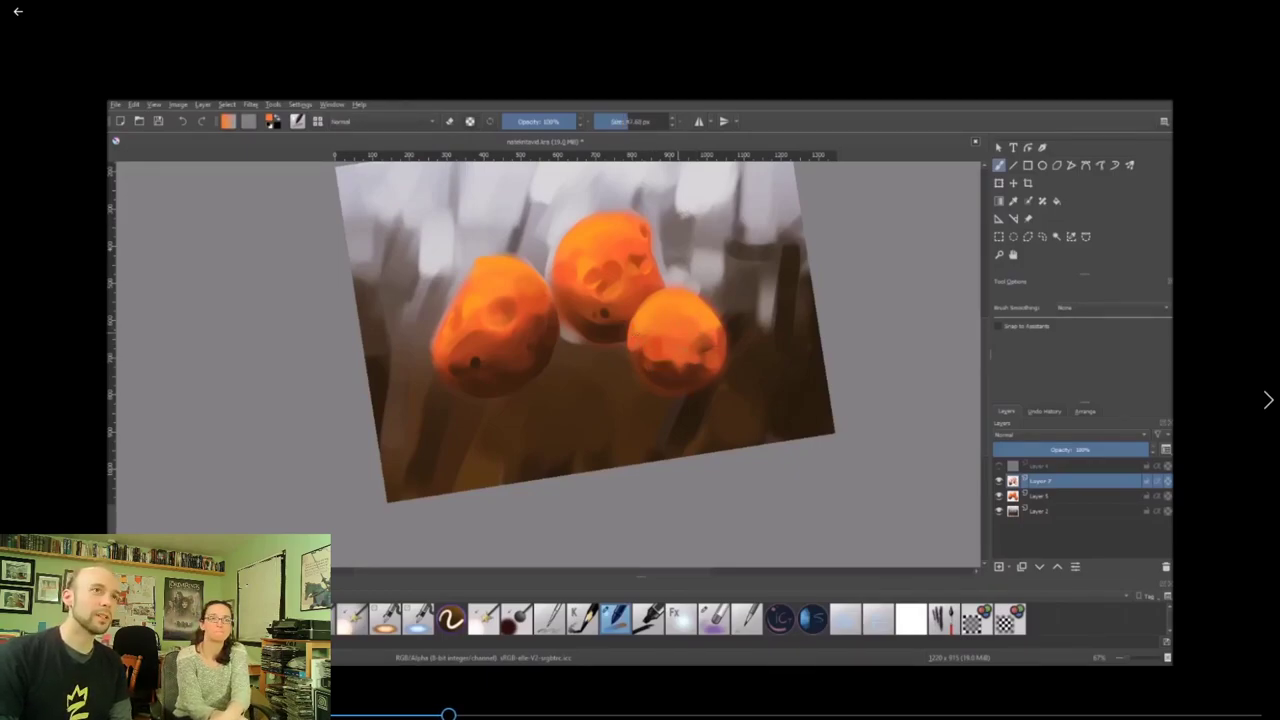
# Sample dark red-brown tones and deepen the shadow on the smallest fruit's underside.
pyautogui.keyDown('ctrl'); pyautogui.click(674, 378); pyautogui.keyUp('ctrl')
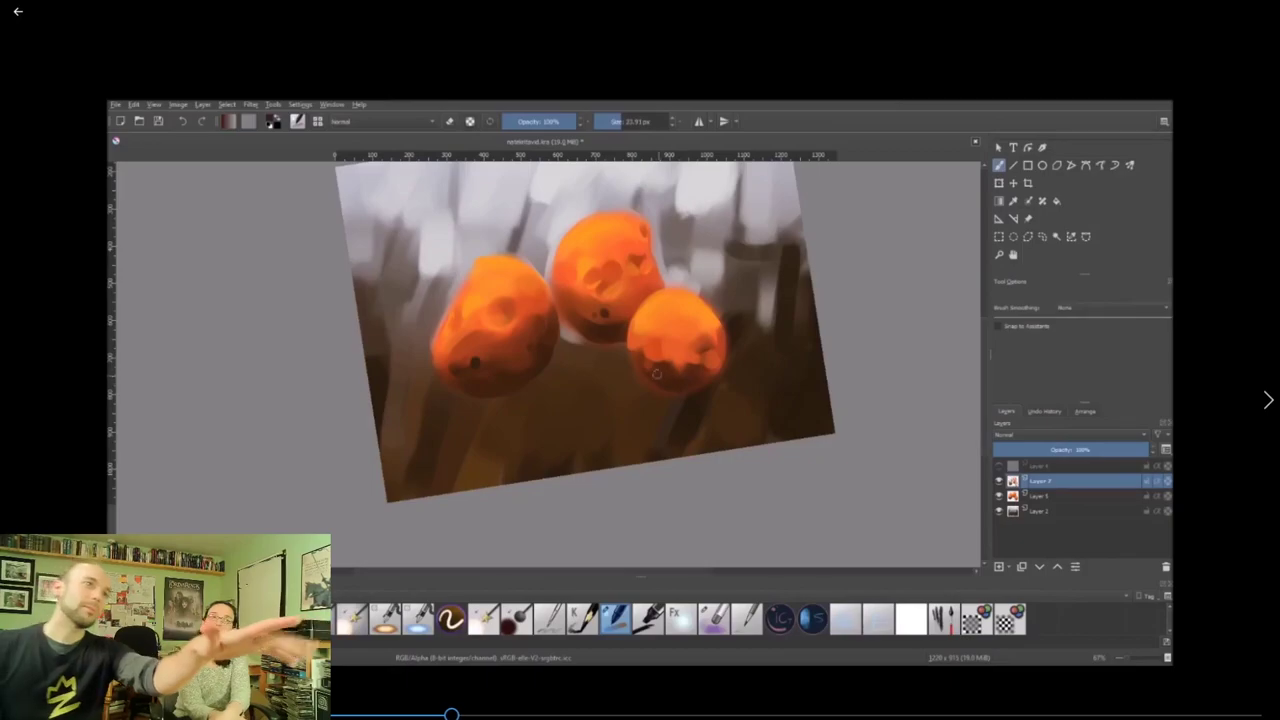
pyautogui.keyDown('ctrl'); pyautogui.click(656, 373); pyautogui.keyUp('ctrl')
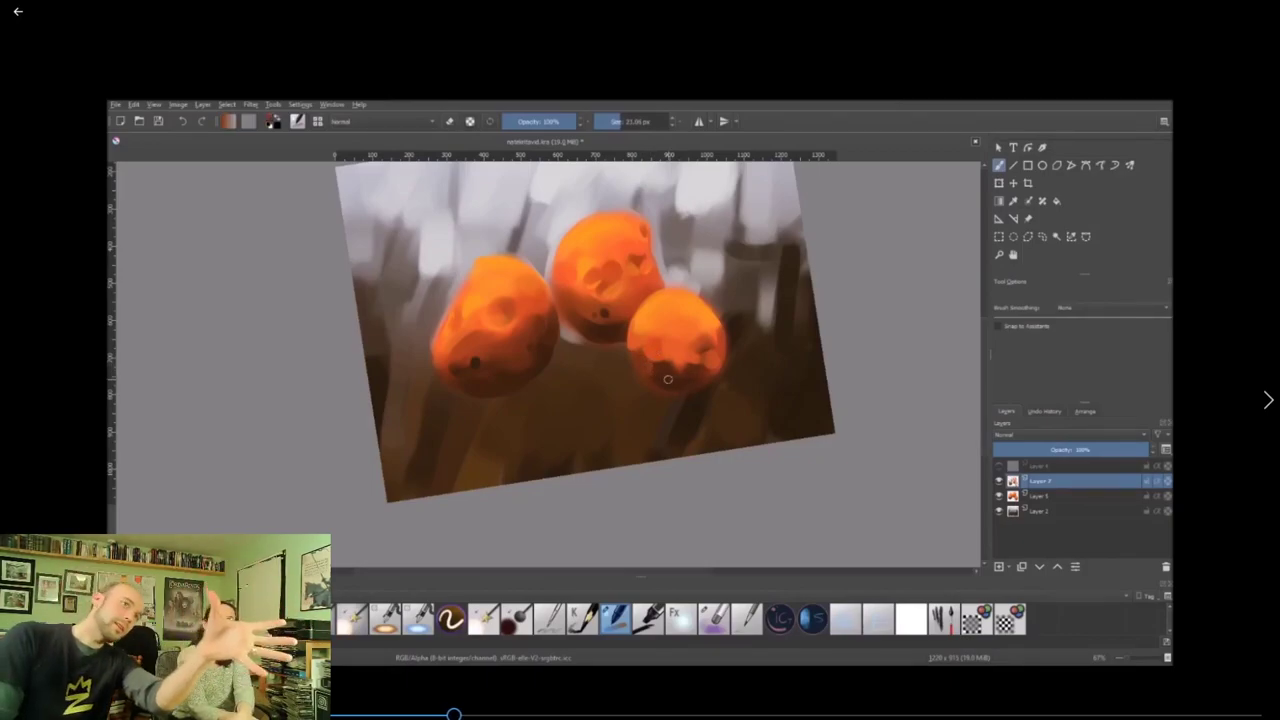
pyautogui.keyDown('ctrl'); pyautogui.click(668, 378); pyautogui.keyUp('ctrl')
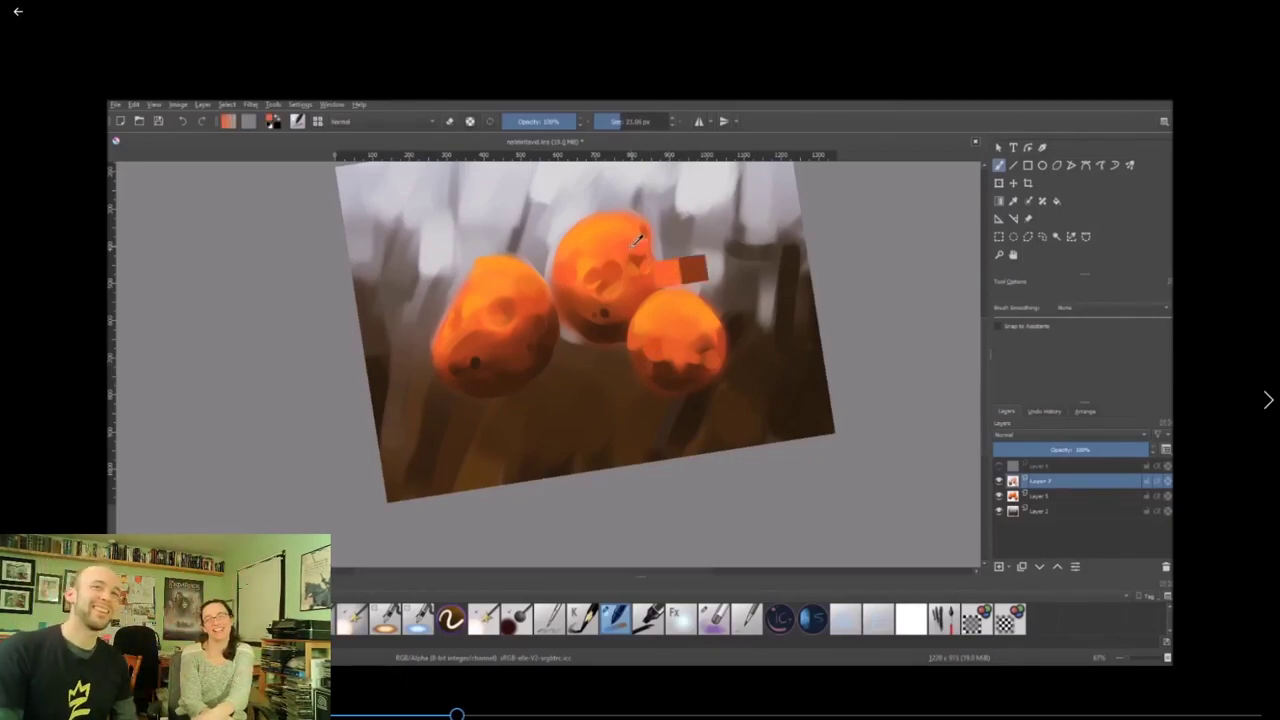
# Switch to the semi-transparent brush preset, enlarge it and glaze red over the smallest fruit's shadow.
pyautogui.press('/')
pyautogui.press(']')
pyautogui.press(']')
pyautogui.press(']')
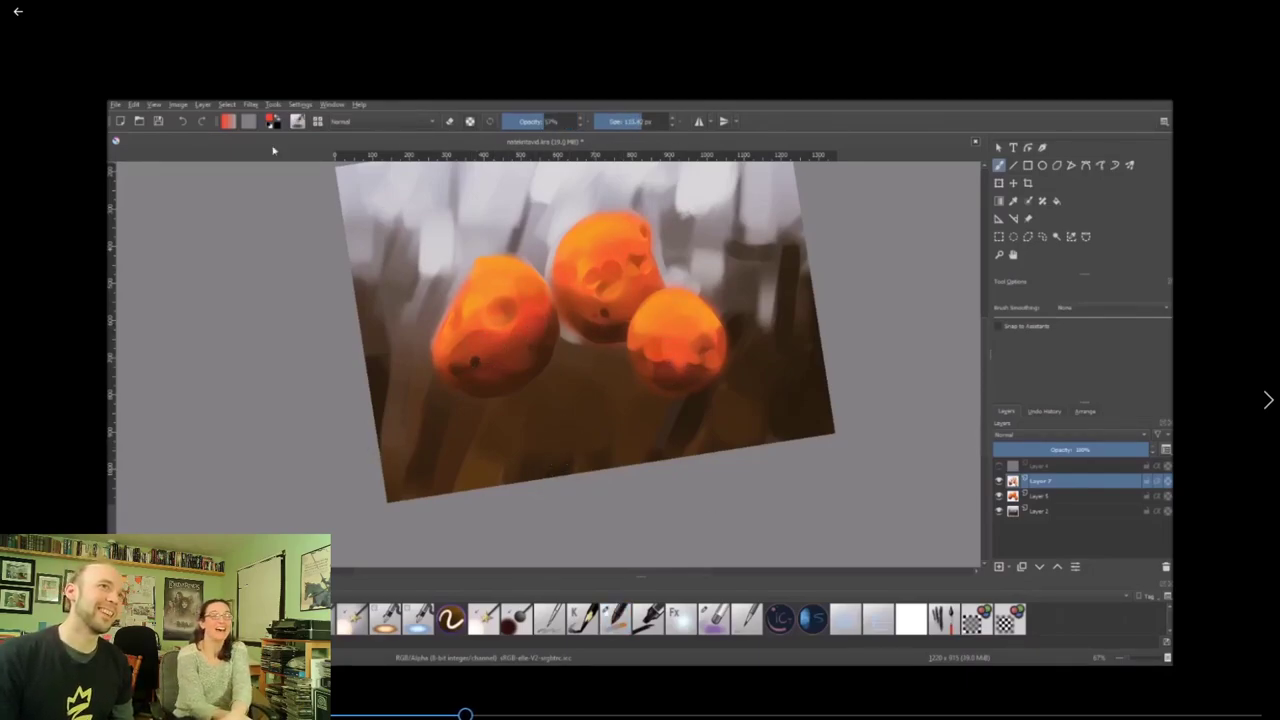
# Shrink the semi-transparent brush and glaze red and dark tones over the leftmost fruit's side facing the centre fruit.
pyautogui.press('[')
pyautogui.press('[')
pyautogui.press('[')
pyautogui.press('[')
pyautogui.press('[')
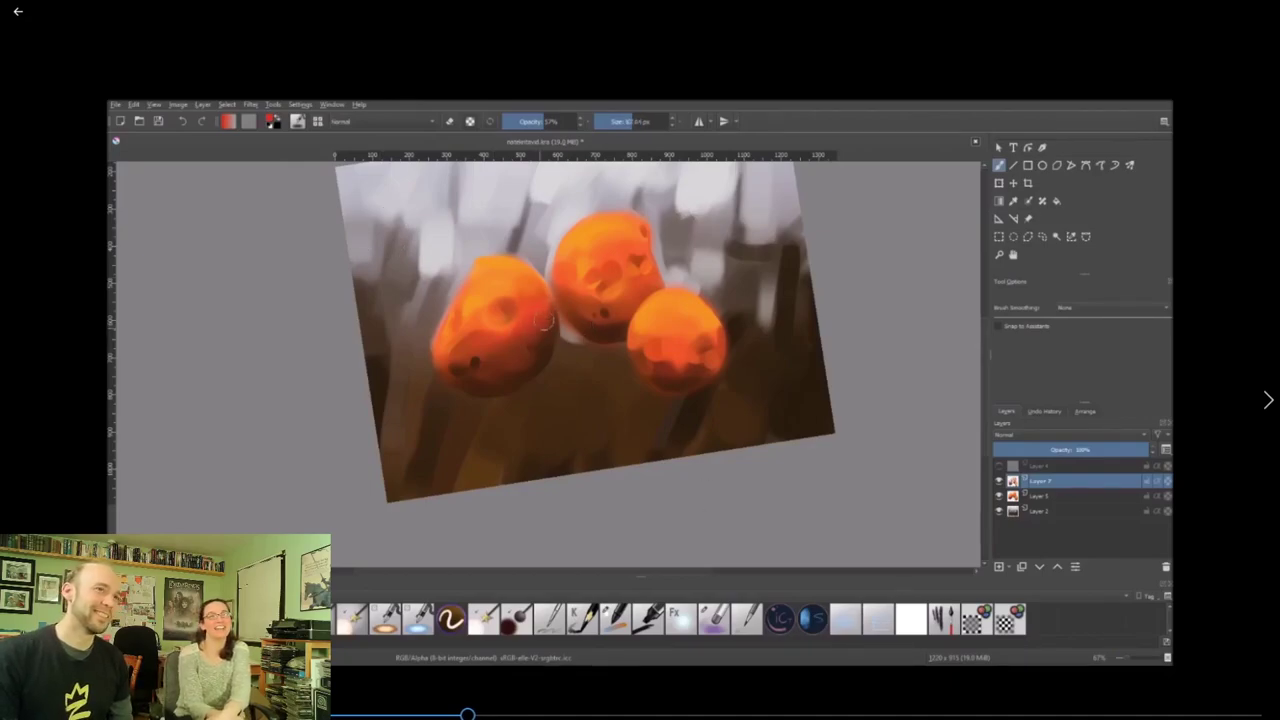
pyautogui.keyDown('ctrl'); pyautogui.click(604, 328); pyautogui.keyUp('ctrl')
pyautogui.moveTo(544, 311); pyautogui.dragTo(540, 334)
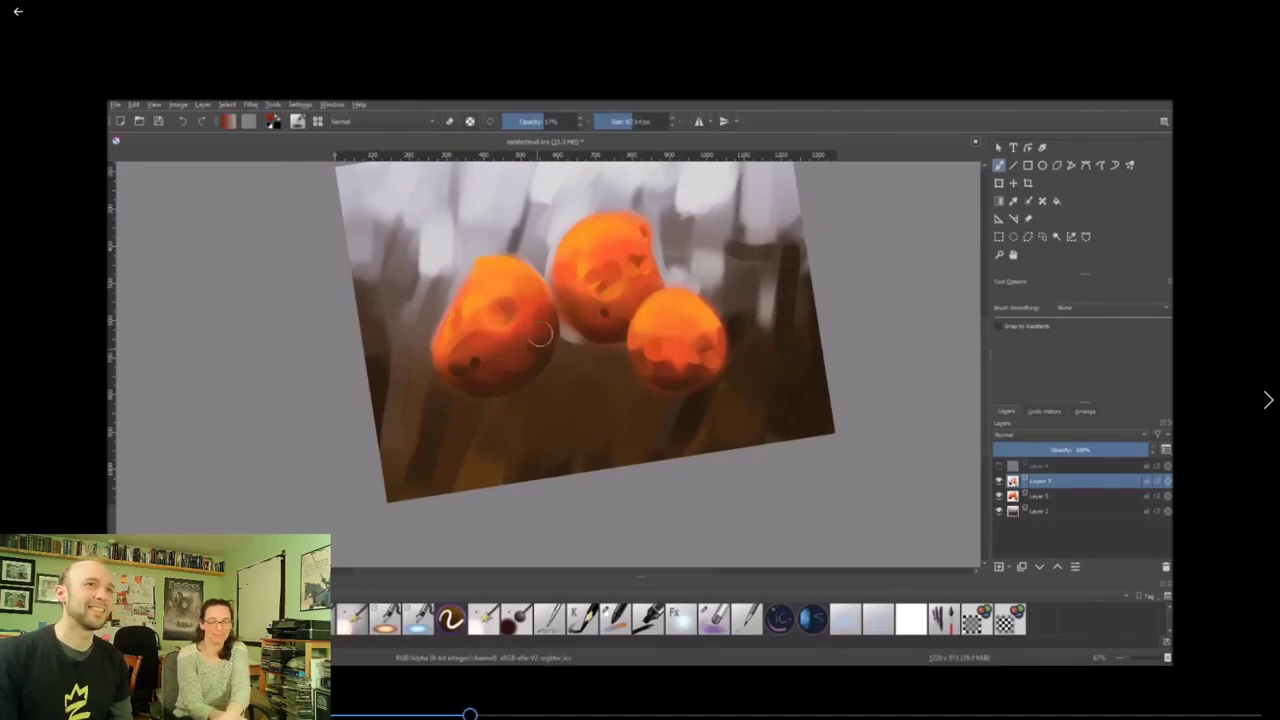
# Select the opaque brush preset and paint small tonal patches on the smallest fruit's lower half using sampled colours.
pyautogui.click(613, 614)
pyautogui.moveTo(707, 364)
pyautogui.mouseDown()
pyautogui.moveTo(693, 377)
pyautogui.moveTo(638, 372)
pyautogui.moveTo(671, 372)
pyautogui.mouseUp()
pyautogui.keyDown('ctrl'); pyautogui.click(677, 355); pyautogui.keyUp('ctrl')
pyautogui.keyDown('ctrl'); pyautogui.click(645, 376); pyautogui.keyUp('ctrl')
pyautogui.keyDown('ctrl'); pyautogui.click(652, 350); pyautogui.keyUp('ctrl')
pyautogui.keyDown('ctrl'); pyautogui.click(640, 362); pyautogui.keyUp('ctrl')
# Enlarge the brush and reshape the shadow patches along the smallest fruit's underside with sampled tones.
pyautogui.press(']')
pyautogui.press(']')
pyautogui.press(']')
pyautogui.keyDown('ctrl'); pyautogui.click(668, 372); pyautogui.keyUp('ctrl')
pyautogui.keyDown('ctrl'); pyautogui.click(699, 356); pyautogui.keyUp('ctrl')
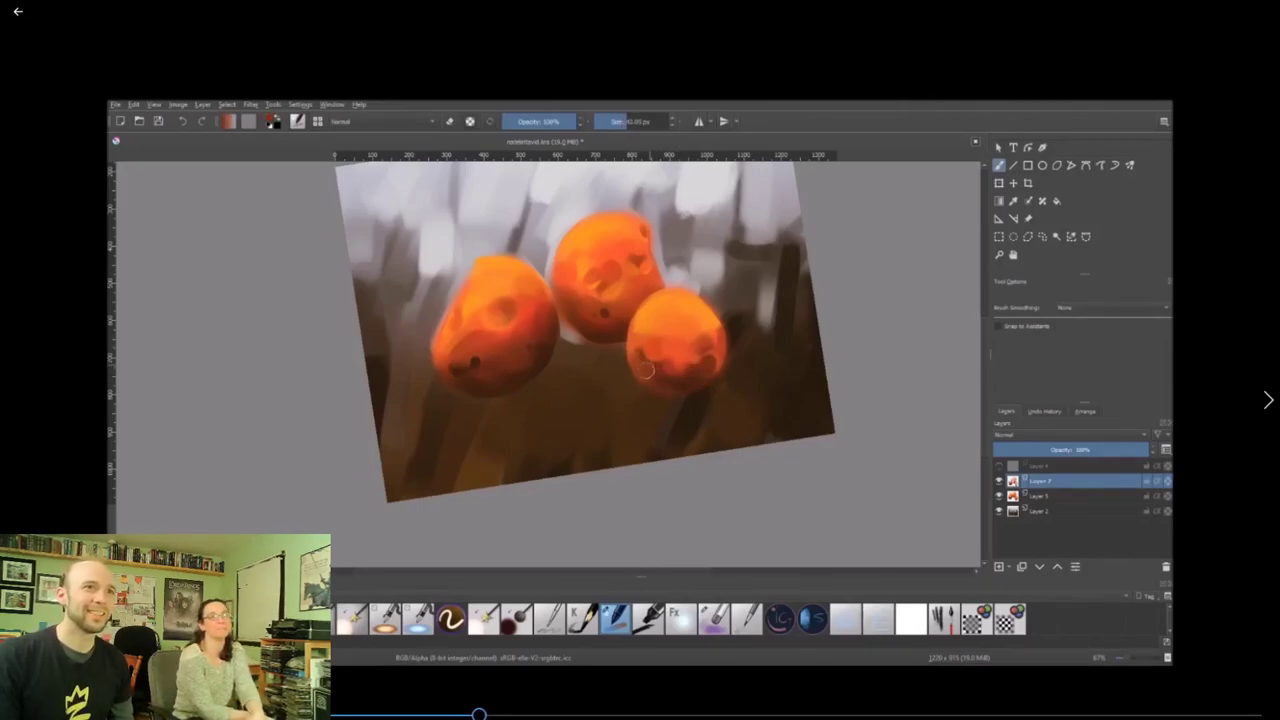
pyautogui.keyDown('ctrl'); pyautogui.click(700, 372); pyautogui.keyUp('ctrl')
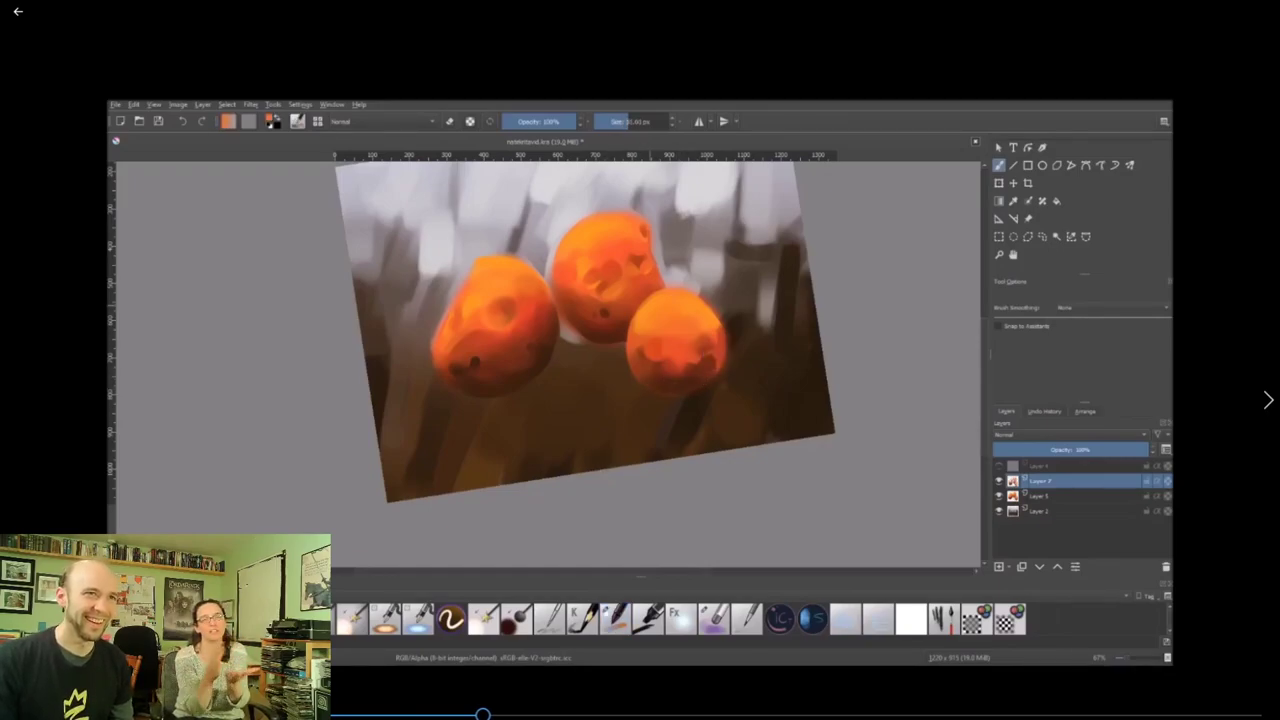
# Paint muted orange over the middle of the smallest fruit and sample a darker tone for its dimple.
pyautogui.press(']')
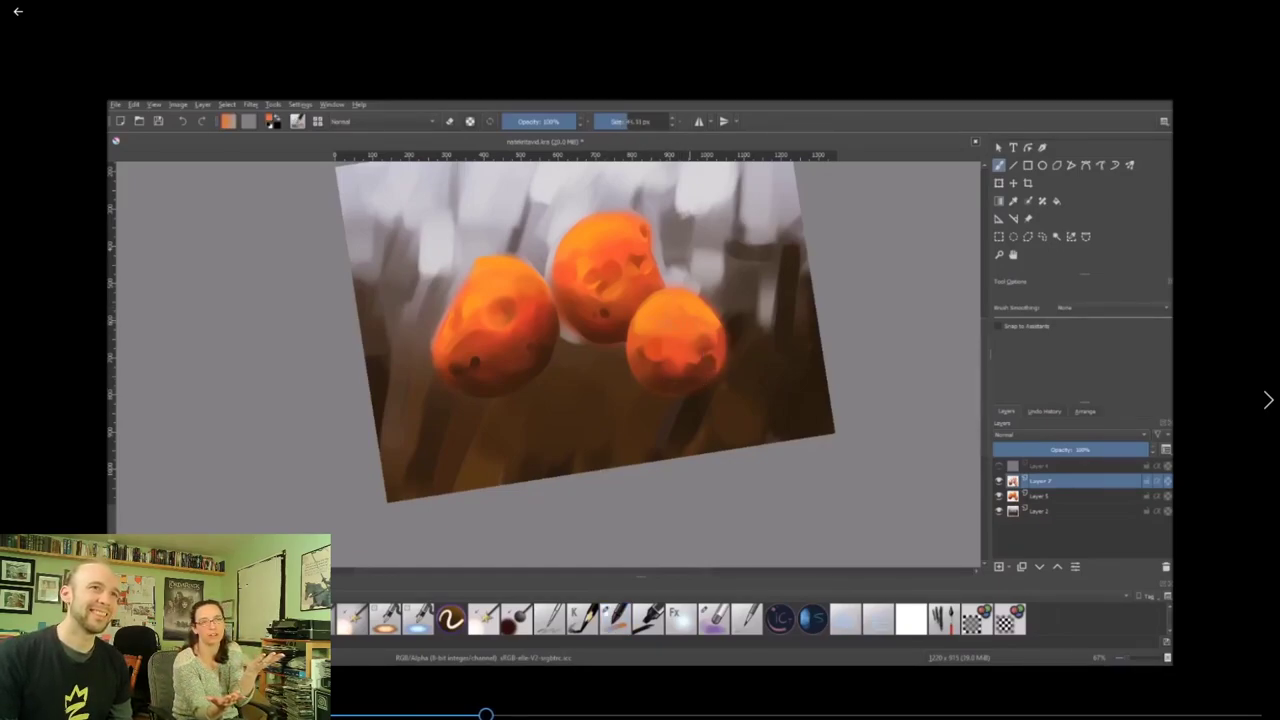
pyautogui.keyDown('ctrl'); pyautogui.click(663, 345); pyautogui.keyUp('ctrl')
pyautogui.press('[')
pyautogui.keyDown('ctrl'); pyautogui.click(706, 348); pyautogui.keyUp('ctrl')
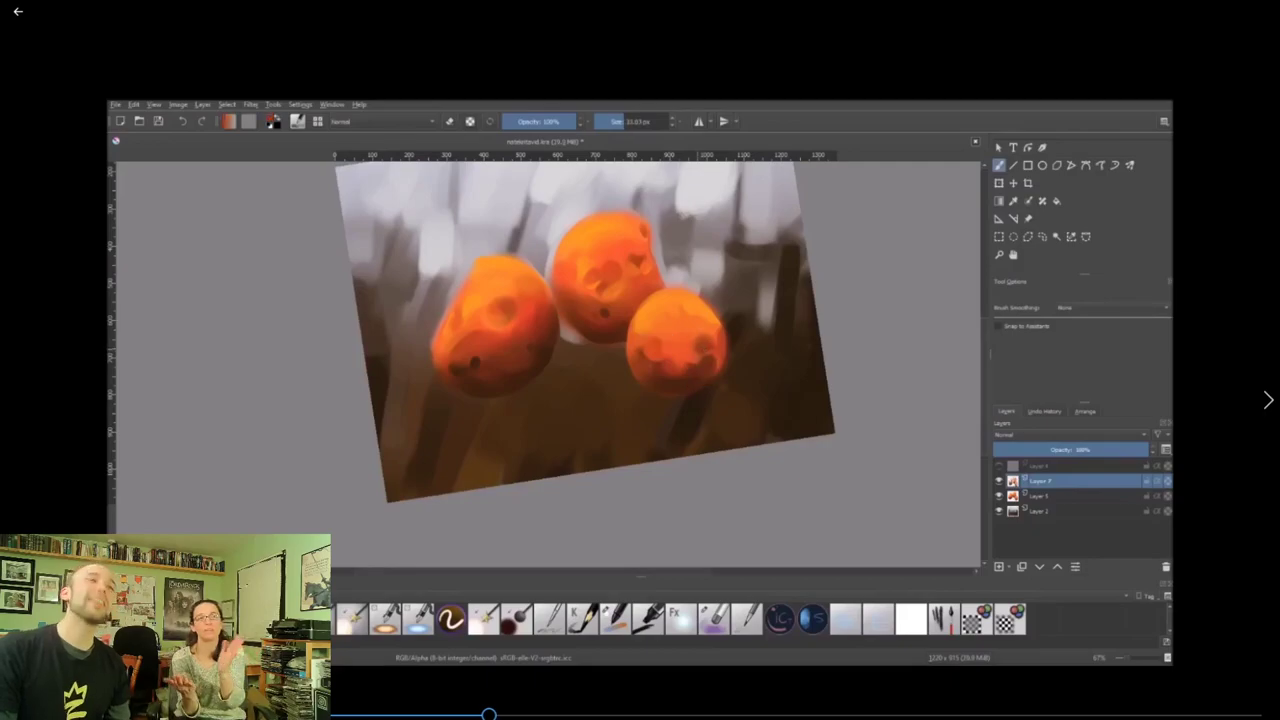
# Refine the smallest fruit's dimple and lower rim with sampled red and dark brown tones.
pyautogui.press(']')
pyautogui.keyDown('ctrl'); pyautogui.click(718, 355); pyautogui.keyUp('ctrl')
pyautogui.moveTo(701, 354)
pyautogui.mouseDown()
pyautogui.moveTo(710, 347)
pyautogui.moveTo(664, 382)
pyautogui.moveTo(691, 374)
pyautogui.mouseUp()
pyautogui.keyDown('ctrl'); pyautogui.click(712, 392); pyautogui.keyUp('ctrl')
pyautogui.keyDown('ctrl'); pyautogui.click(710, 386); pyautogui.keyUp('ctrl')
pyautogui.press(']')
pyautogui.keyDown('ctrl'); pyautogui.click(688, 389); pyautogui.keyUp('ctrl')
pyautogui.press(']')
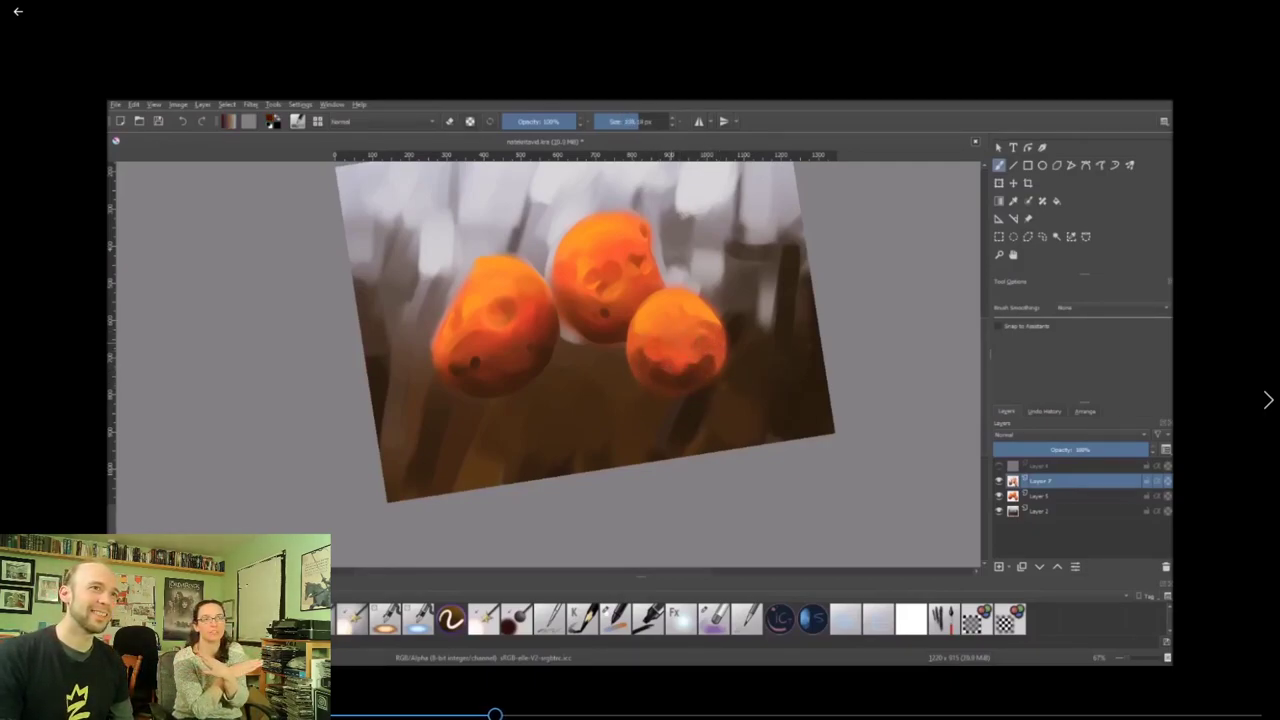
# Sample red-orange from the smallest fruit and soften the dark patches across its underside, varying the brush size.
pyautogui.keyDown('ctrl'); pyautogui.click(684, 350); pyautogui.keyUp('ctrl')
pyautogui.keyDown('ctrl'); pyautogui.click(684, 352); pyautogui.keyUp('ctrl')
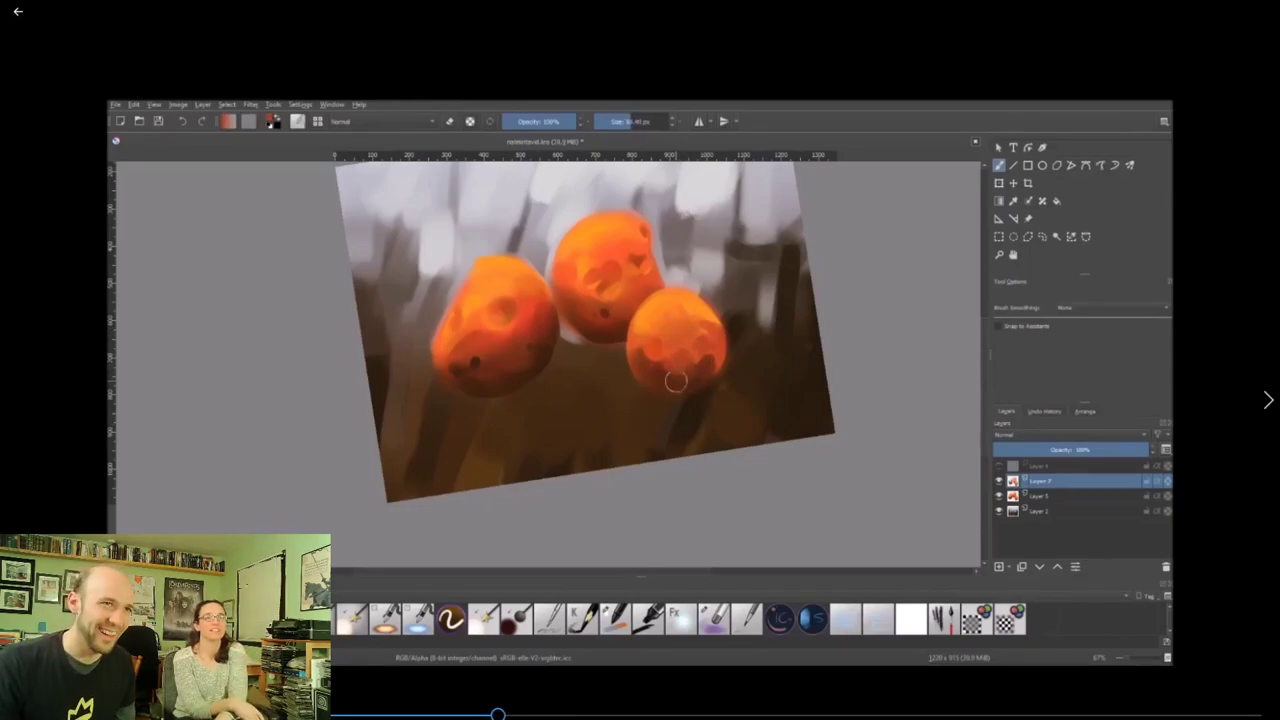
pyautogui.press('[')
pyautogui.press('[')
pyautogui.press('[')
pyautogui.press('[')
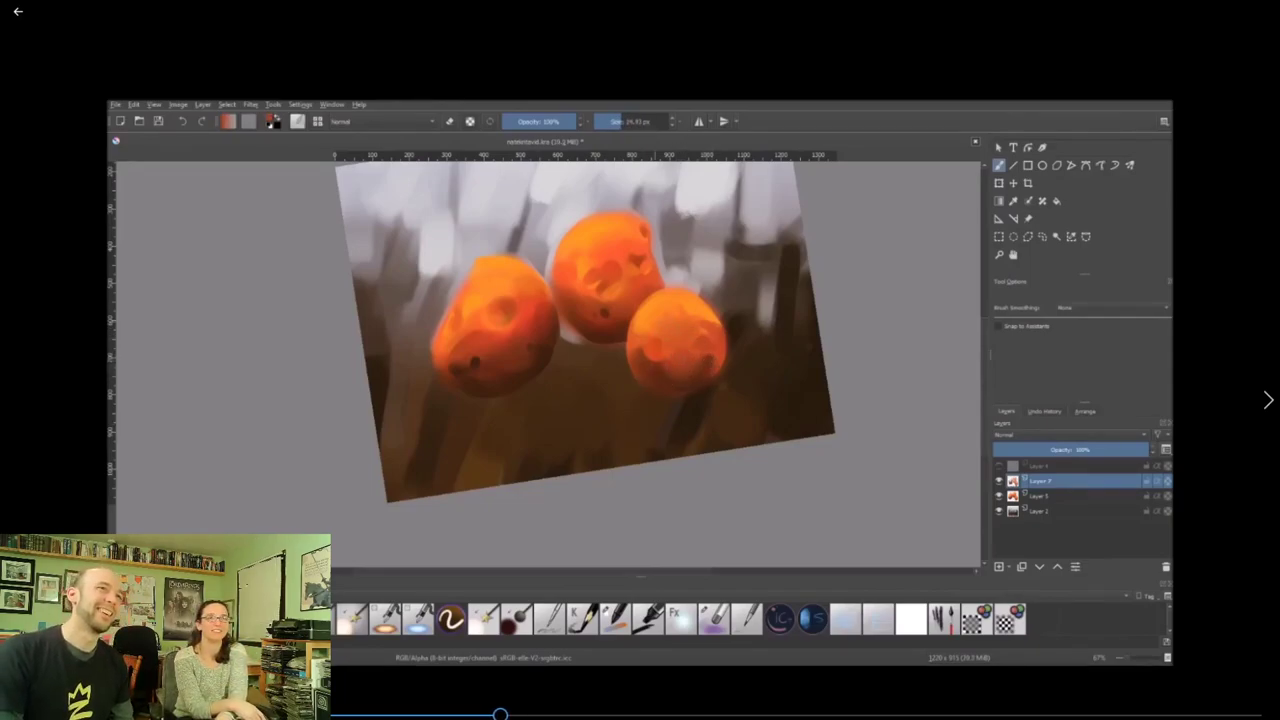
pyautogui.press(']')
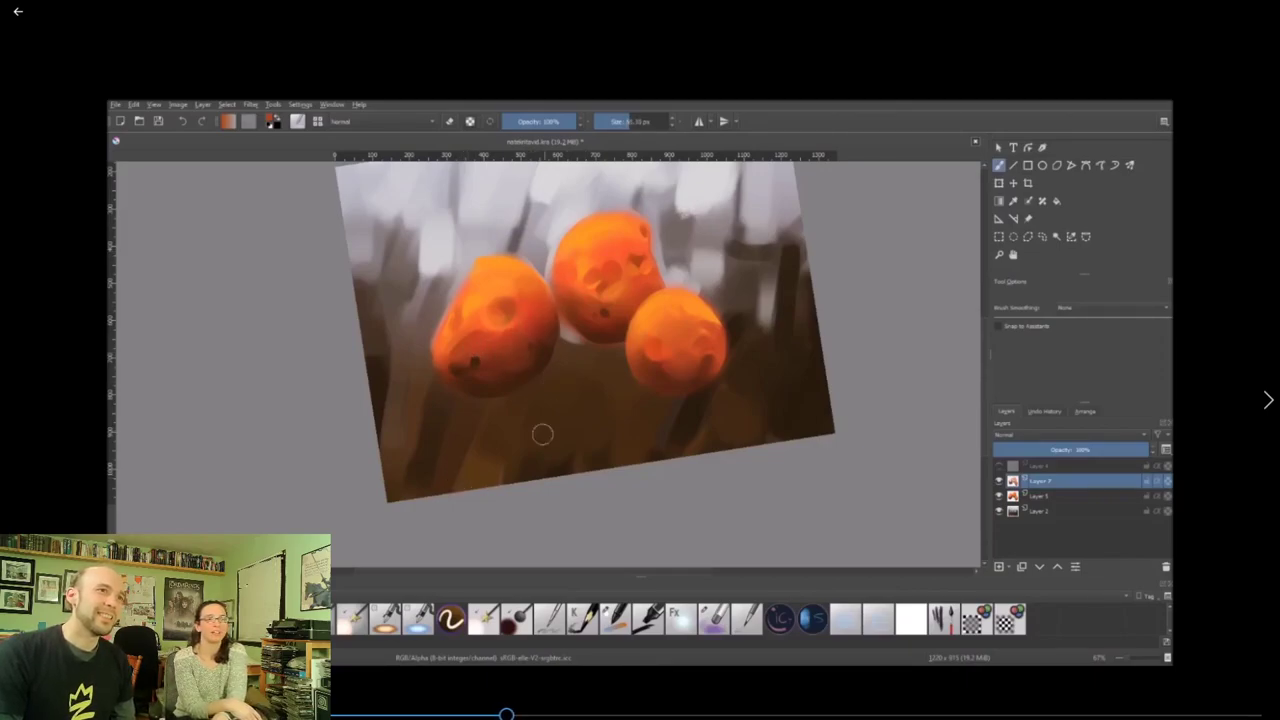
# Add a new layer above the painted fruits and paint a dark contour along the smallest fruit's lower edge.
pyautogui.click(998, 567)
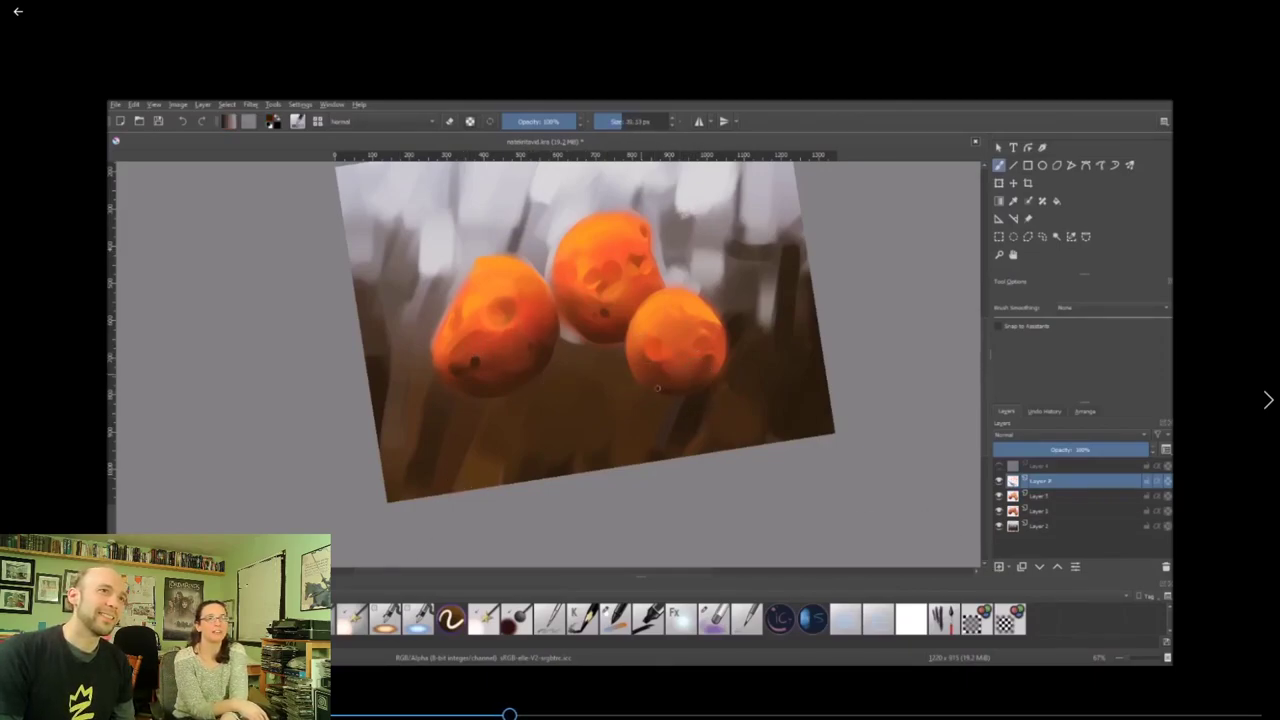
pyautogui.moveTo(640, 377); pyautogui.dragTo(631, 357)
pyautogui.keyDown('ctrl'); pyautogui.click(633, 368); pyautogui.keyUp('ctrl')
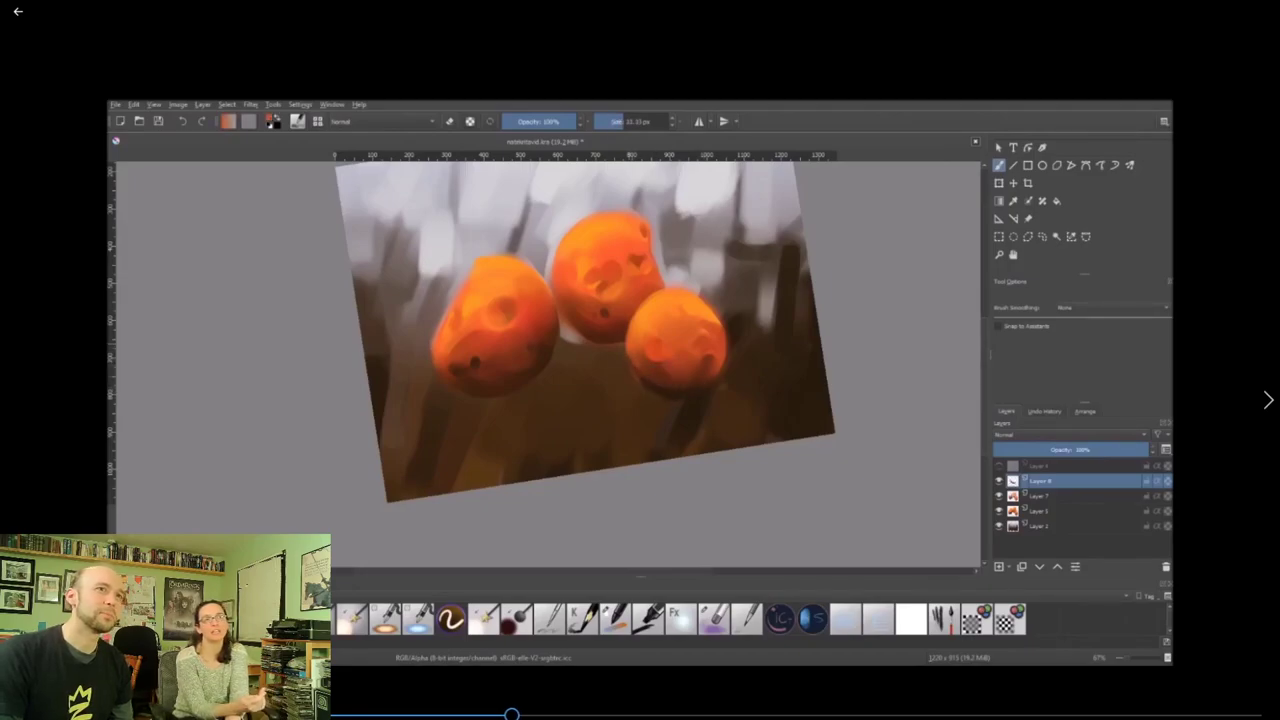
# Sample dark background tones and clean up the outline of the smallest fruit and its neighbours on the new layer.
pyautogui.moveTo(652, 402); pyautogui.dragTo(682, 244)
pyautogui.keyDown('ctrl'); pyautogui.click(662, 240); pyautogui.keyUp('ctrl')
pyautogui.moveTo(662, 240); pyautogui.dragTo(628, 232)
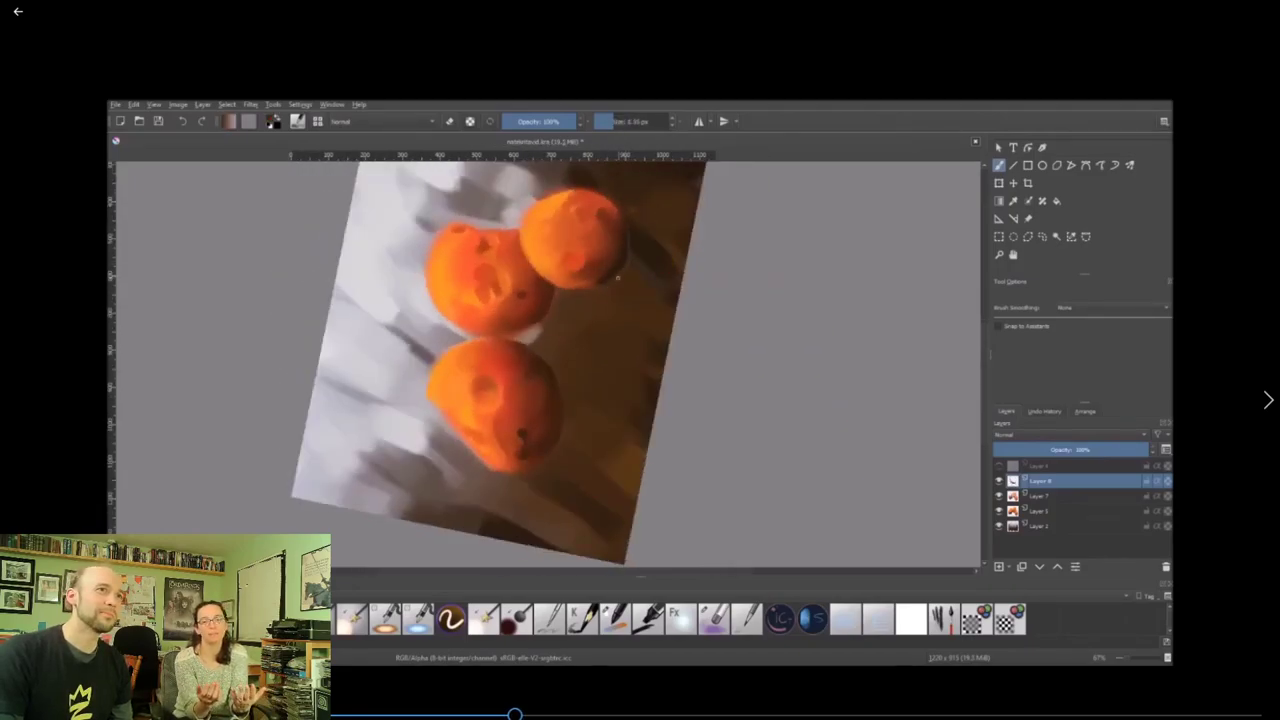
pyautogui.moveTo(618, 278)
pyautogui.mouseDown()
pyautogui.moveTo(531, 474)
pyautogui.moveTo(576, 471)
pyautogui.mouseUp()
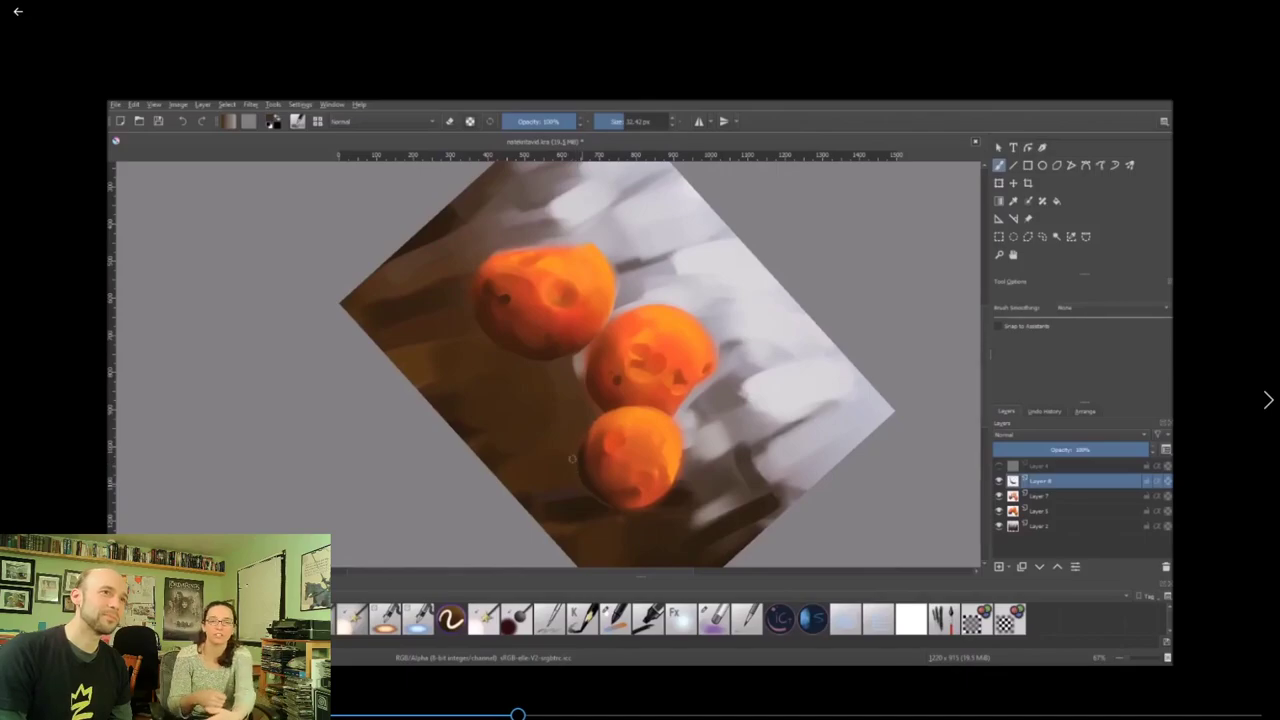
pyautogui.moveTo(586, 526)
pyautogui.mouseDown()
pyautogui.moveTo(589, 360)
pyautogui.moveTo(512, 432)
pyautogui.moveTo(608, 457)
pyautogui.moveTo(566, 384)
pyautogui.mouseUp()
pyautogui.keyDown('ctrl'); pyautogui.click(510, 444); pyautogui.keyUp('ctrl')
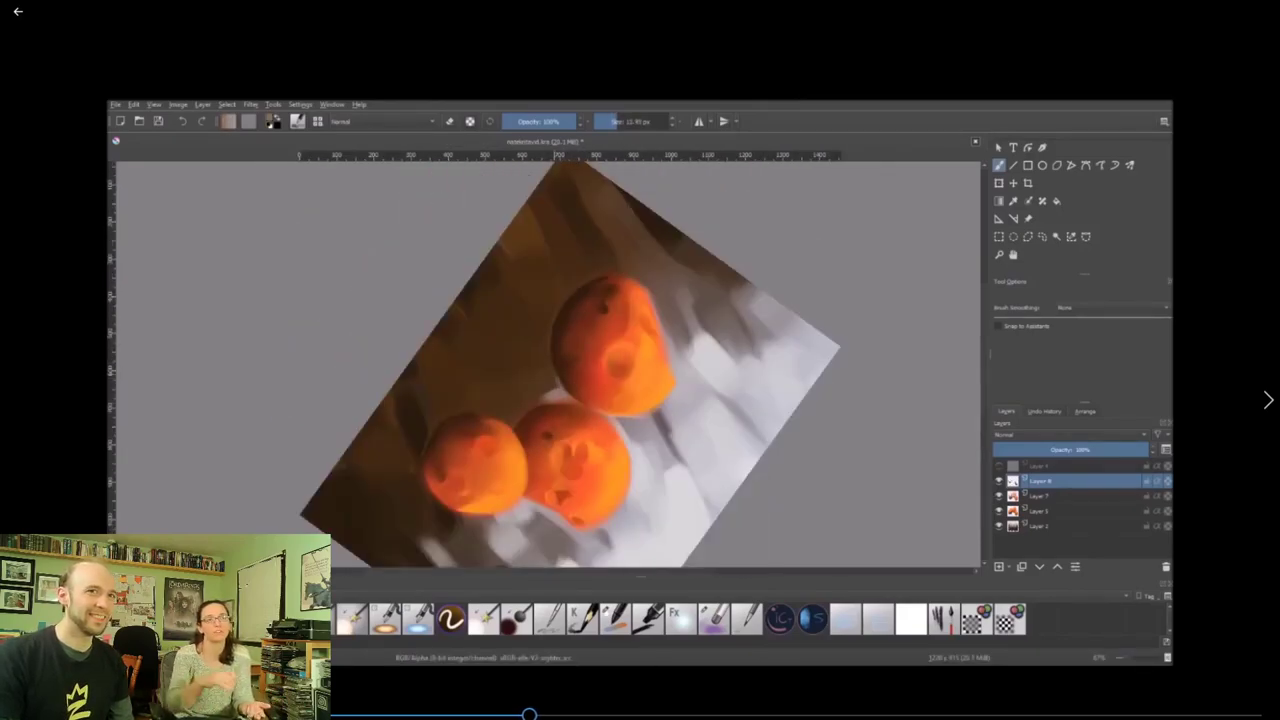
# Sample dark brown background beside the smallest fruit and clean up the edge where it meets the middle fruit, using a smaller brush.
pyautogui.press('4')
pyautogui.press('4')
pyautogui.press('4')
pyautogui.press('4')
pyautogui.press('4')
pyautogui.press('4')
pyautogui.press('4')
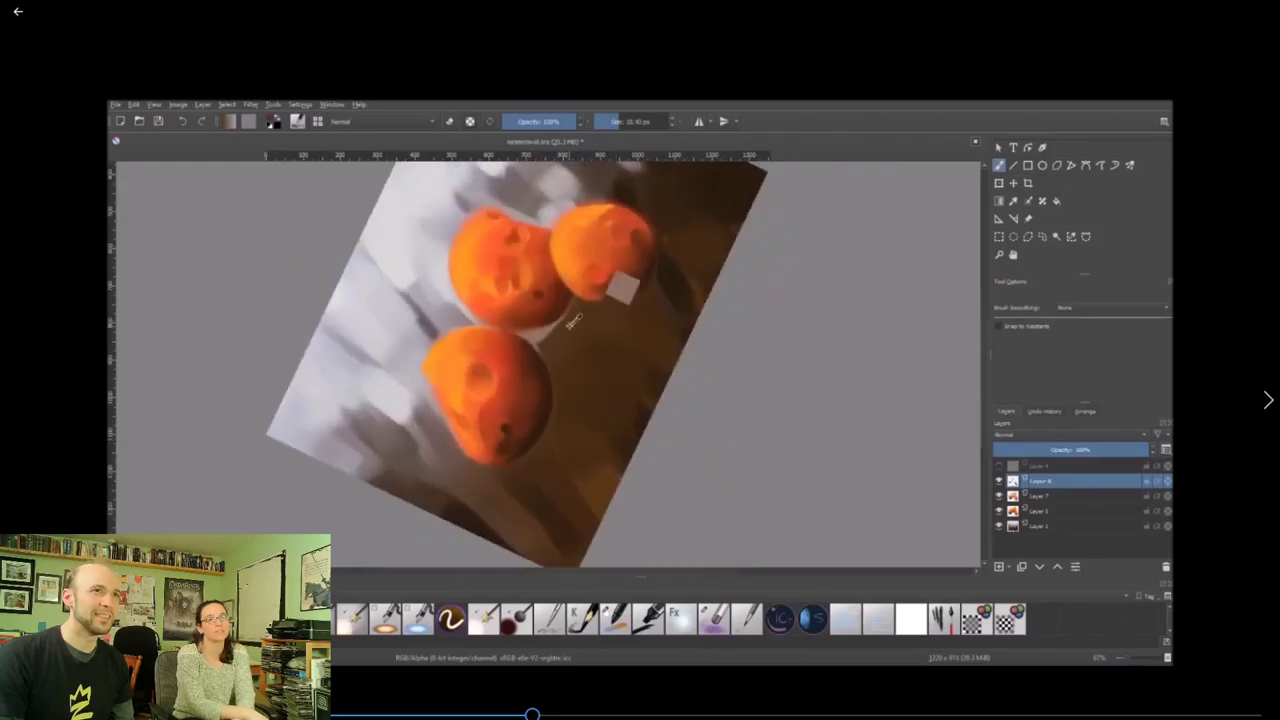
pyautogui.press('[')
pyautogui.press('[')
pyautogui.press('[')
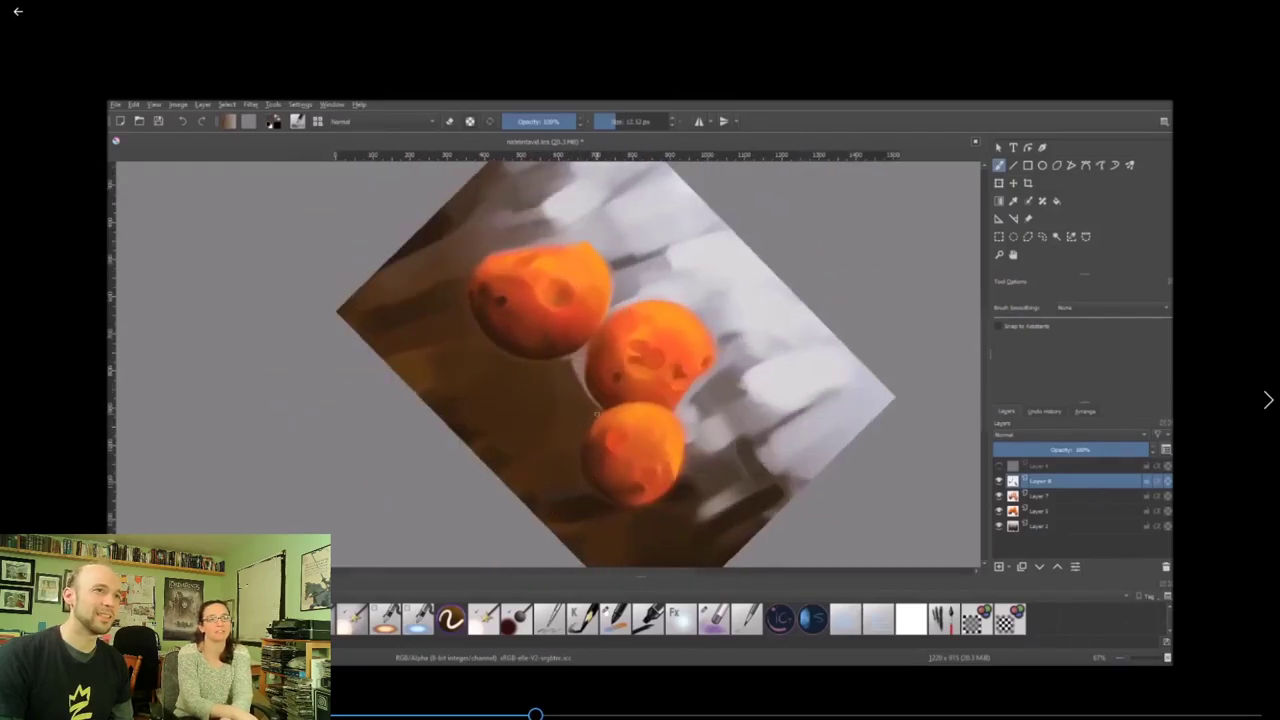
pyautogui.keyDown('ctrl'); pyautogui.click(590, 425); pyautogui.keyUp('ctrl')
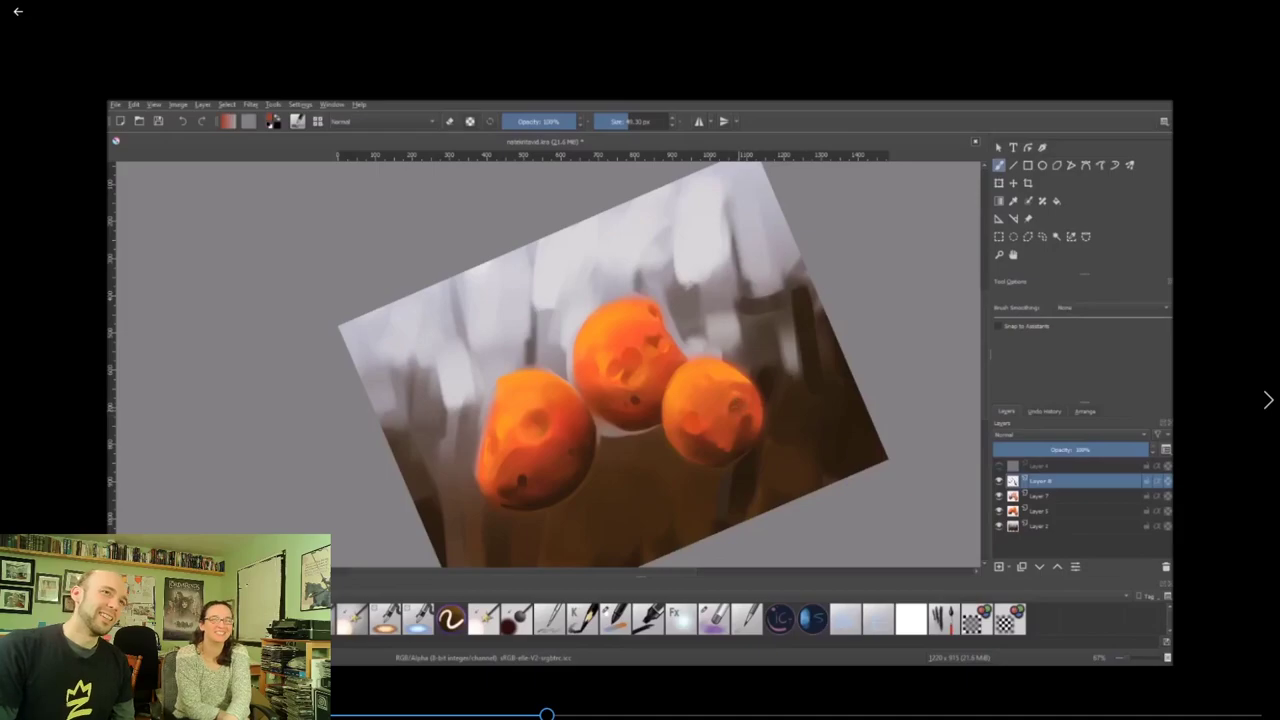
# Sample red and orange from the smallest fruit and repaint the blotches across its lower half, varying the brush size.
pyautogui.keyDown('ctrl'); pyautogui.click(749, 441); pyautogui.keyUp('ctrl')
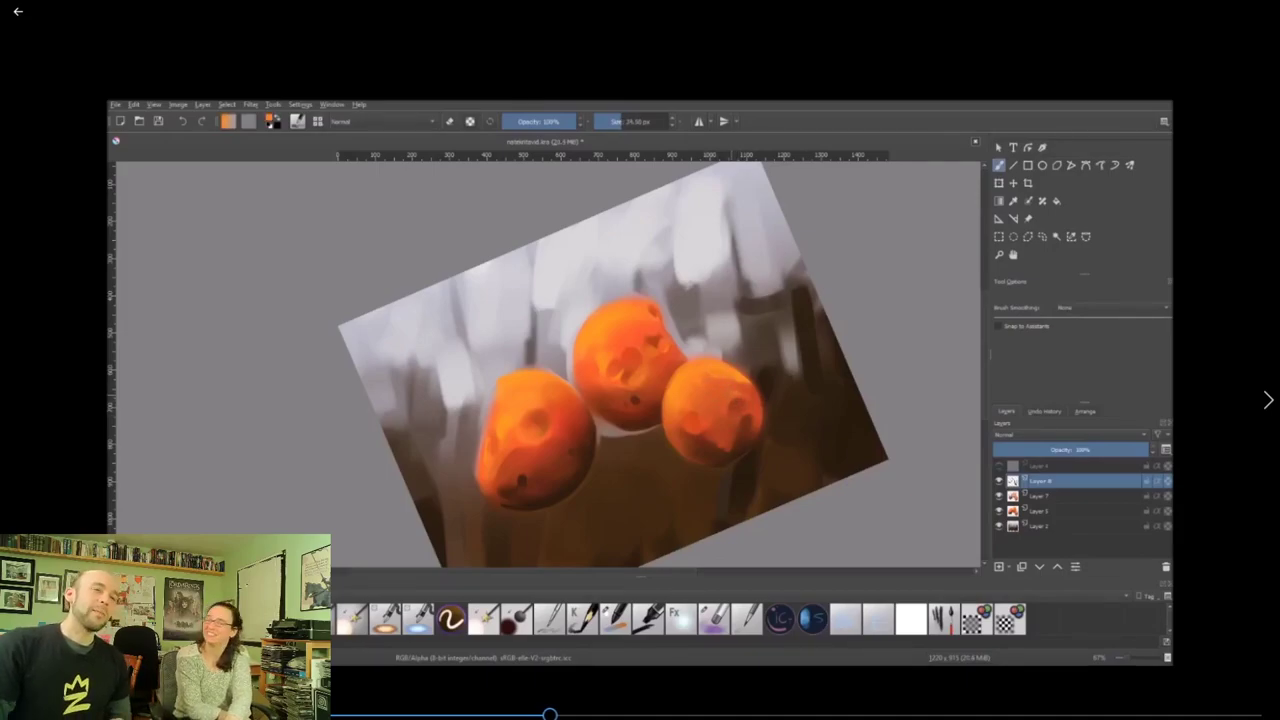
pyautogui.press('4')
pyautogui.press('4')
pyautogui.press('4')
pyautogui.press('4')
pyautogui.press('6')
pyautogui.press('6')
pyautogui.press('6')
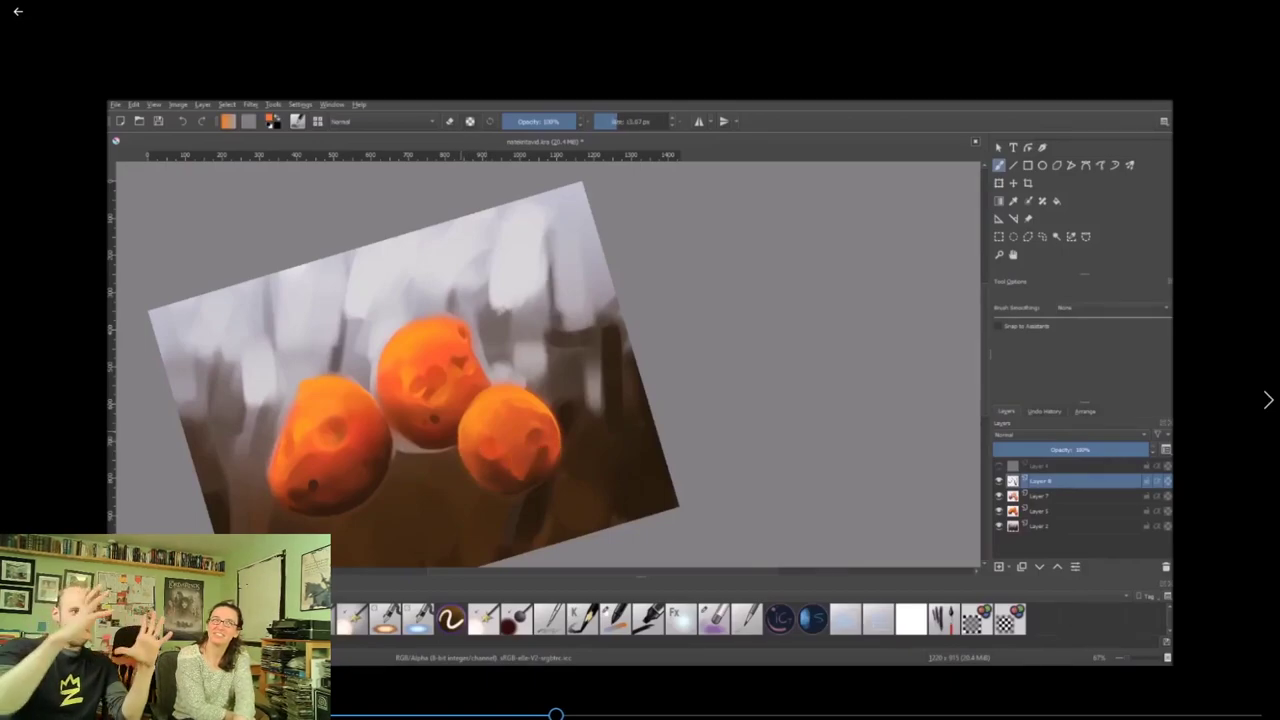
pyautogui.press(']')
pyautogui.press(']')
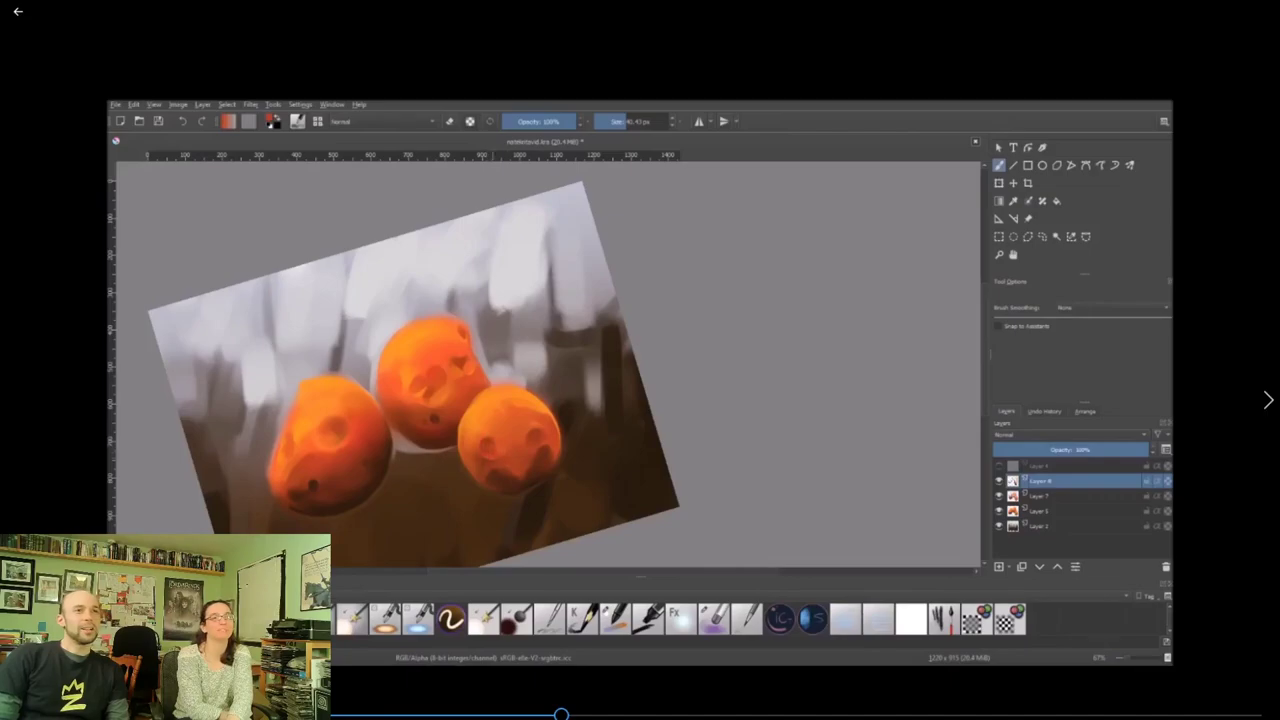
# Sample red-orange and orange from the smallest fruit and trim the dark patch on its underside.
pyautogui.press('[')
pyautogui.keyDown('ctrl'); pyautogui.click(511, 460); pyautogui.keyUp('ctrl')
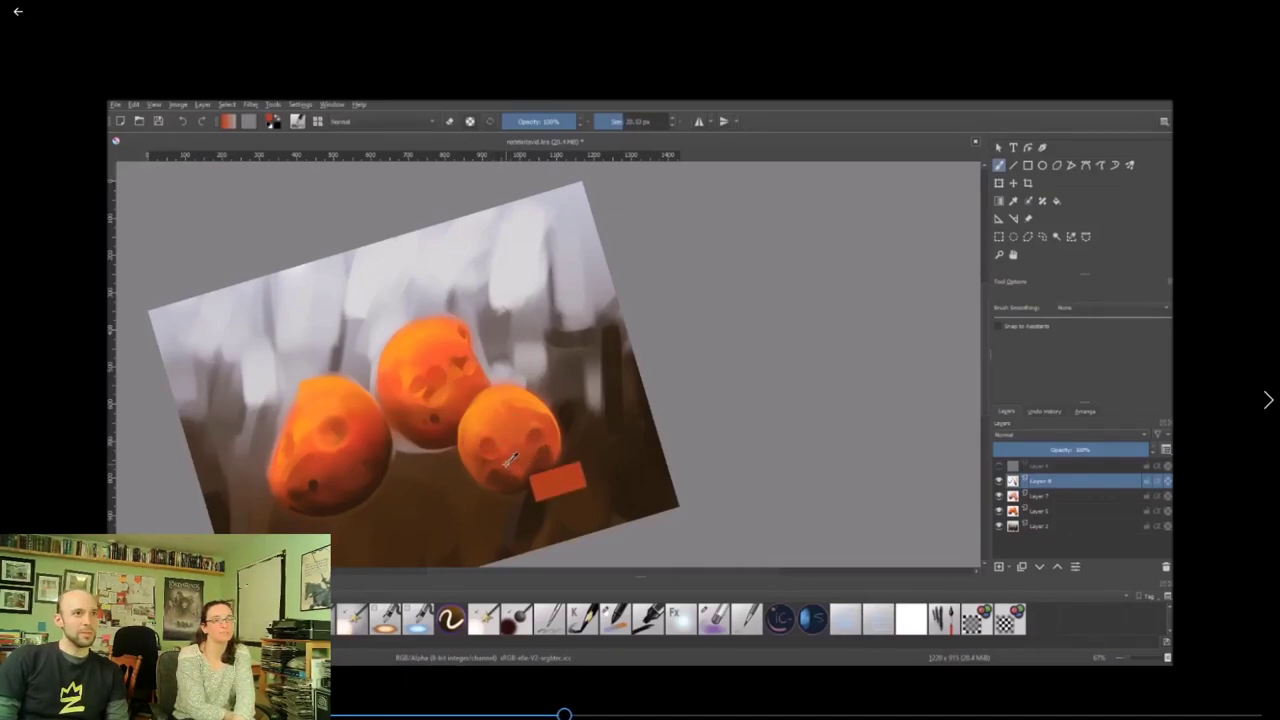
pyautogui.keyDown('ctrl'); pyautogui.click(549, 438); pyautogui.keyUp('ctrl')
pyautogui.press(']')
pyautogui.press(']')
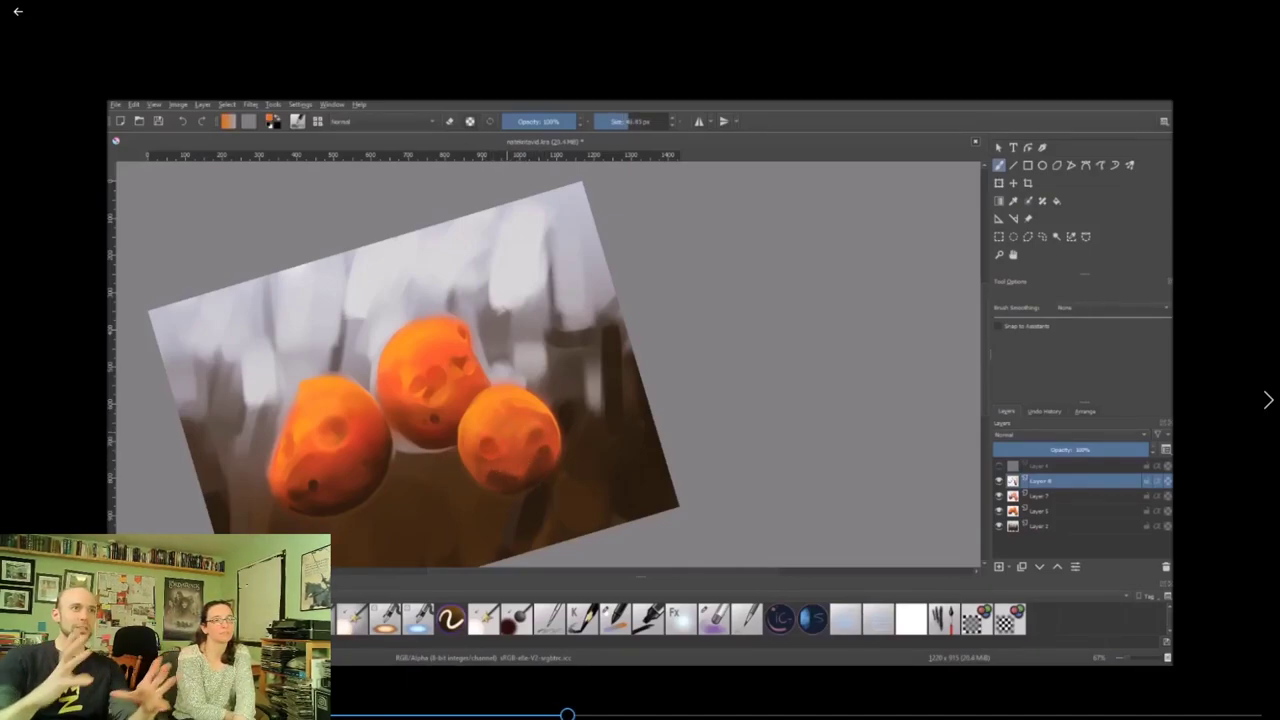
pyautogui.press('[')
pyautogui.press('[')
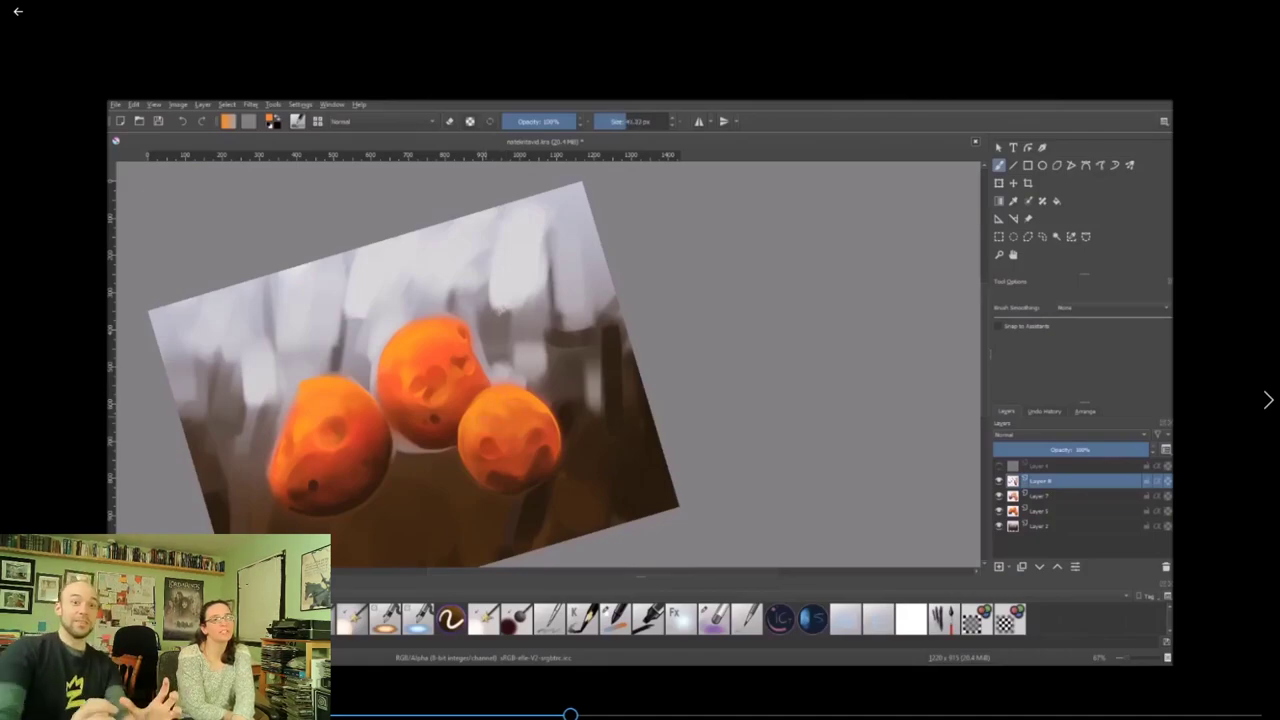
# Mirror the canvas view and blend the smallest fruit's underside with sampled dark red tones.
pyautogui.moveTo(541, 463); pyautogui.dragTo(439, 442)
pyautogui.keyDown('ctrl'); pyautogui.click(333, 401); pyautogui.keyUp('ctrl')
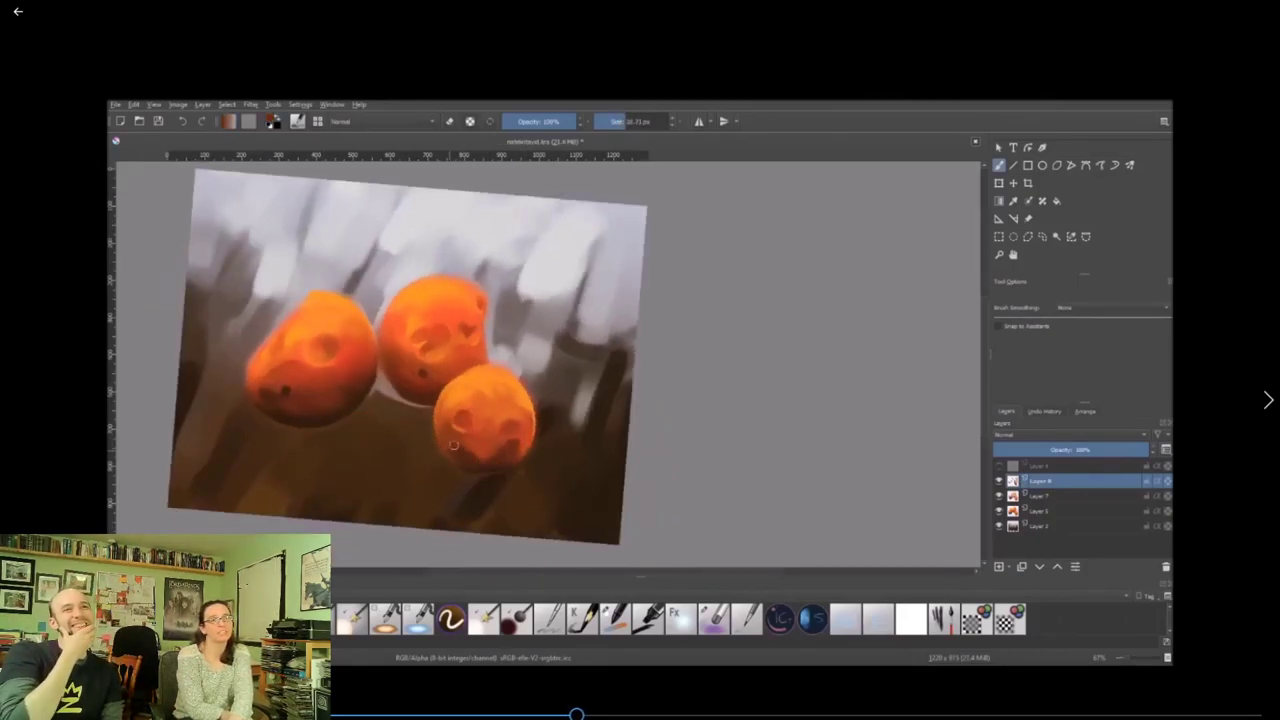
pyautogui.press(']')
pyautogui.press('m')
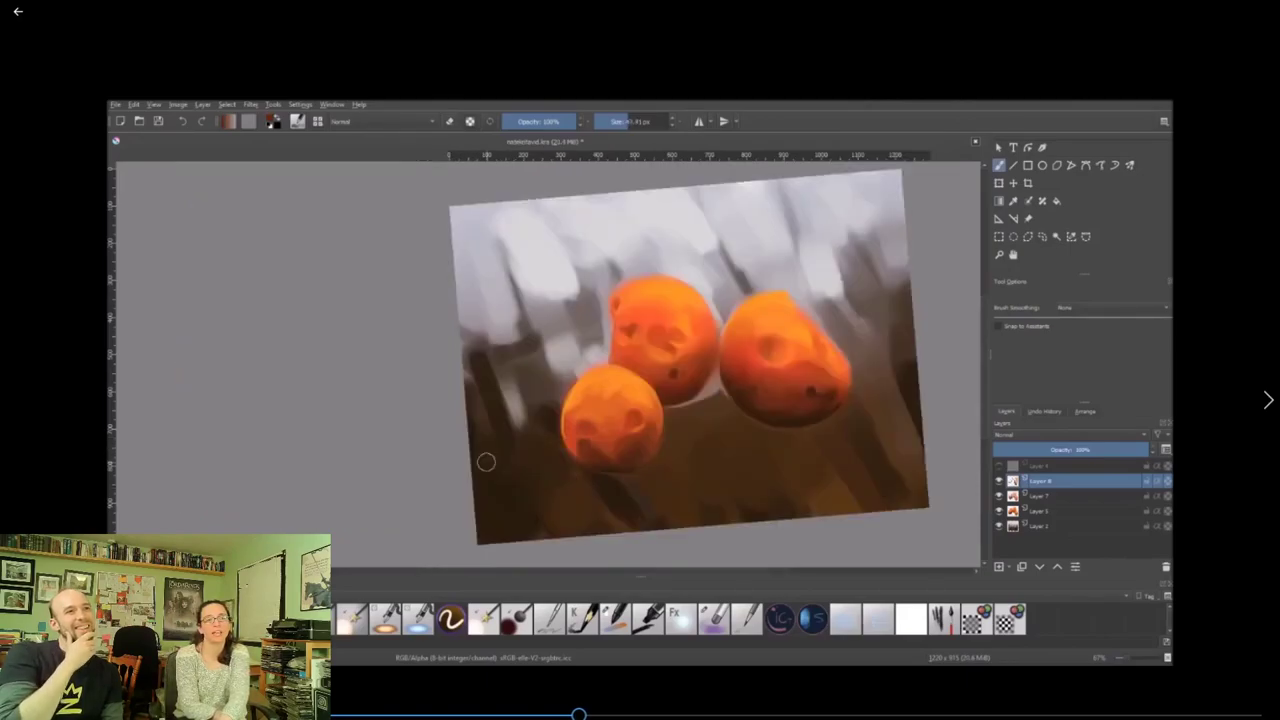
pyautogui.keyDown('ctrl'); pyautogui.click(668, 387); pyautogui.keyUp('ctrl')
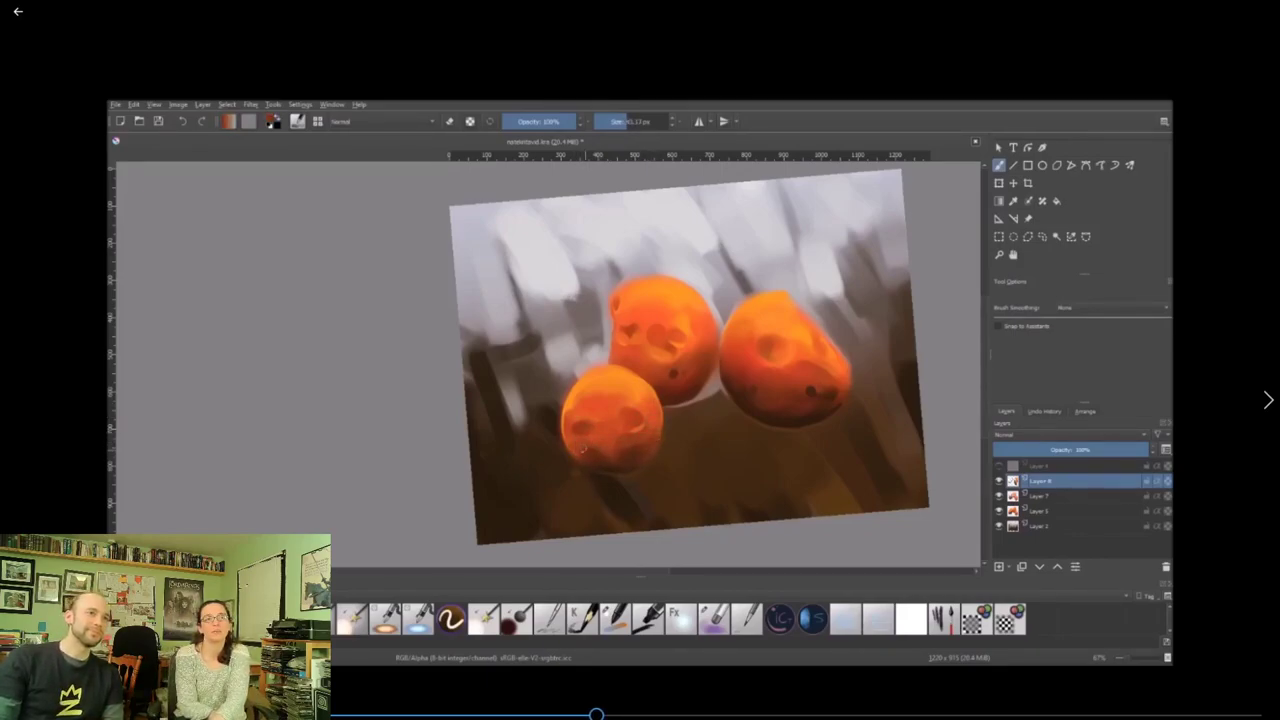
# Soften the smallest fruit's dimples and lower rim with sampled orange tones and a progressively smaller brush.
pyautogui.keyDown('ctrl'); pyautogui.click(583, 450); pyautogui.keyUp('ctrl')
pyautogui.press('[')
pyautogui.press('[')
pyautogui.press('[')
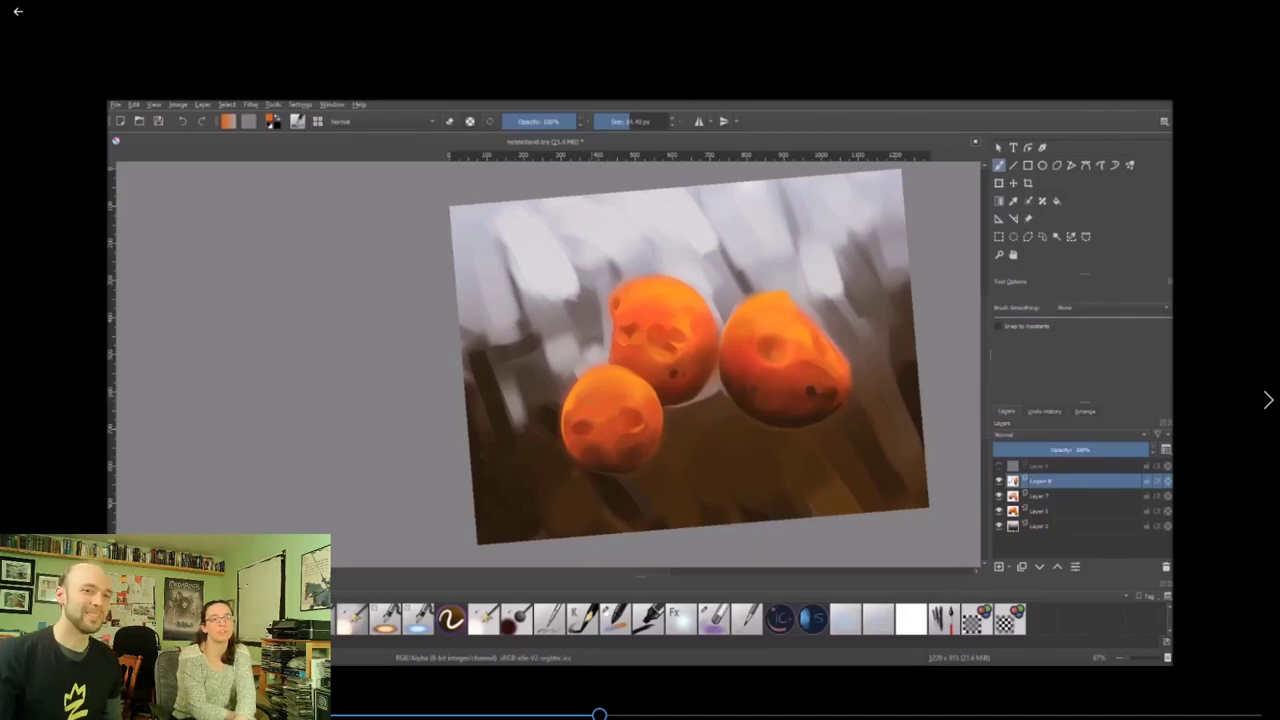
pyautogui.scroll(-1, 669, 436)
pyautogui.keyDown('ctrl'); pyautogui.click(583, 461); pyautogui.keyUp('ctrl')
pyautogui.press('[')
pyautogui.press('[')
pyautogui.press('[')
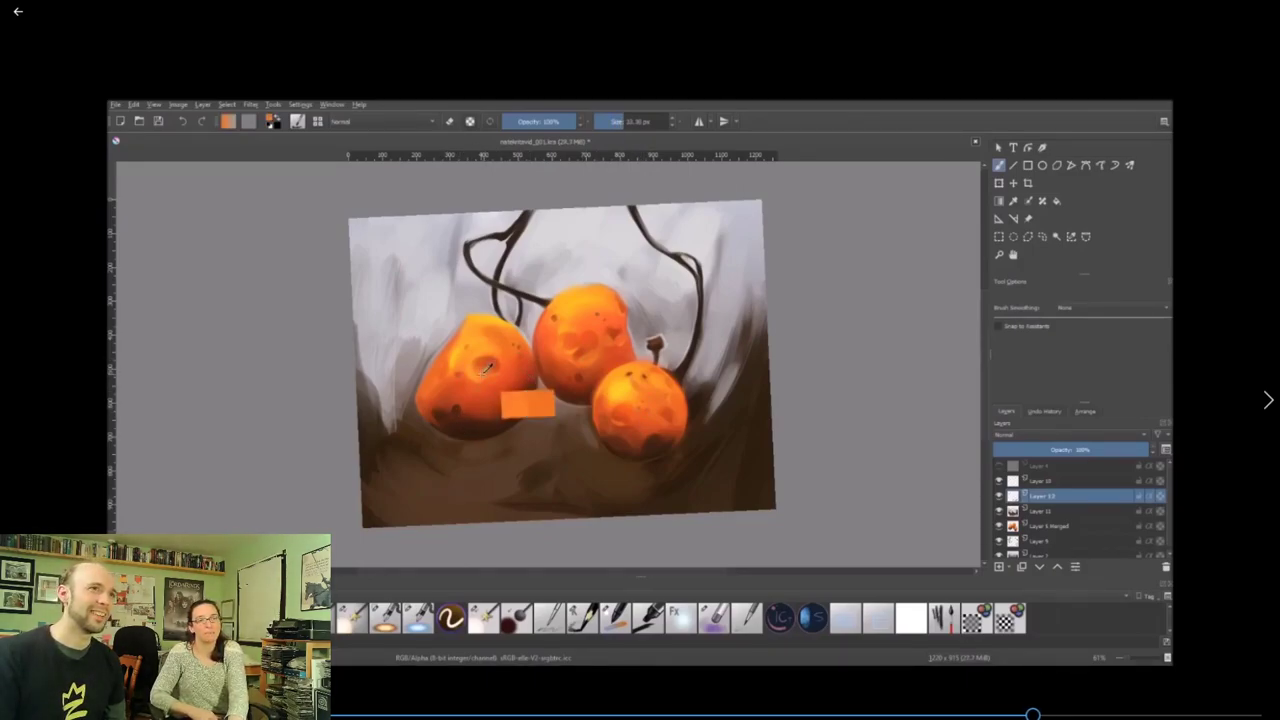
# Sample dark brown near the pear-shaped fruit and deepen the shadows along and beneath it and the smallest fruit.
pyautogui.keyDown('ctrl'); pyautogui.click(550, 435); pyautogui.keyUp('ctrl')
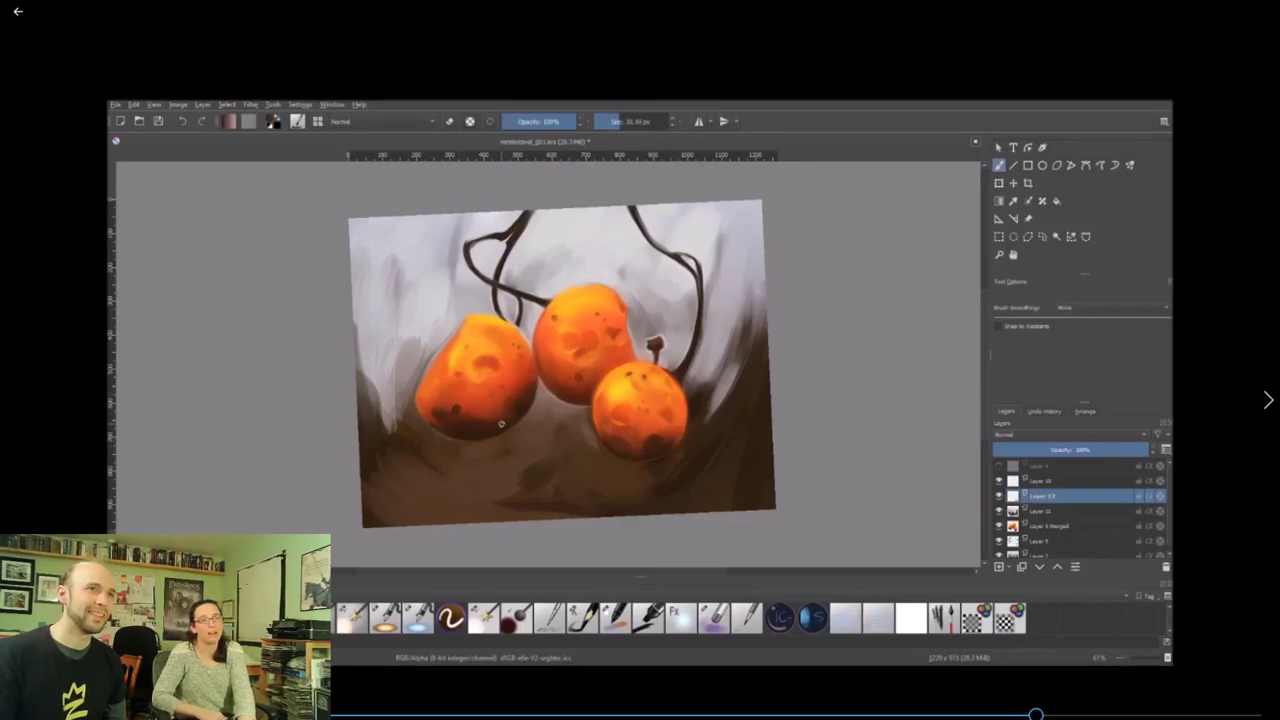
pyautogui.moveTo(524, 432); pyautogui.dragTo(565, 272)
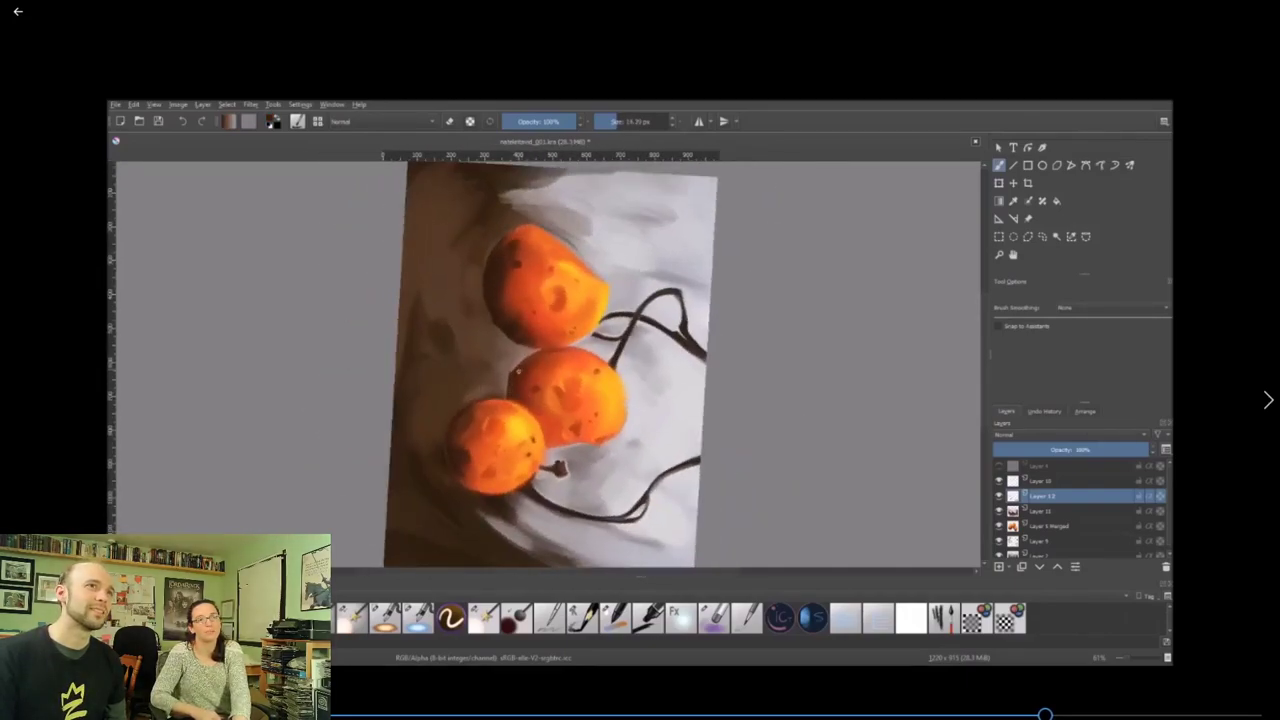
pyautogui.moveTo(518, 372)
pyautogui.mouseDown()
pyautogui.moveTo(560, 330)
pyautogui.moveTo(549, 351)
pyautogui.moveTo(560, 340)
pyautogui.moveTo(540, 330)
pyautogui.moveTo(524, 353)
pyautogui.mouseUp()
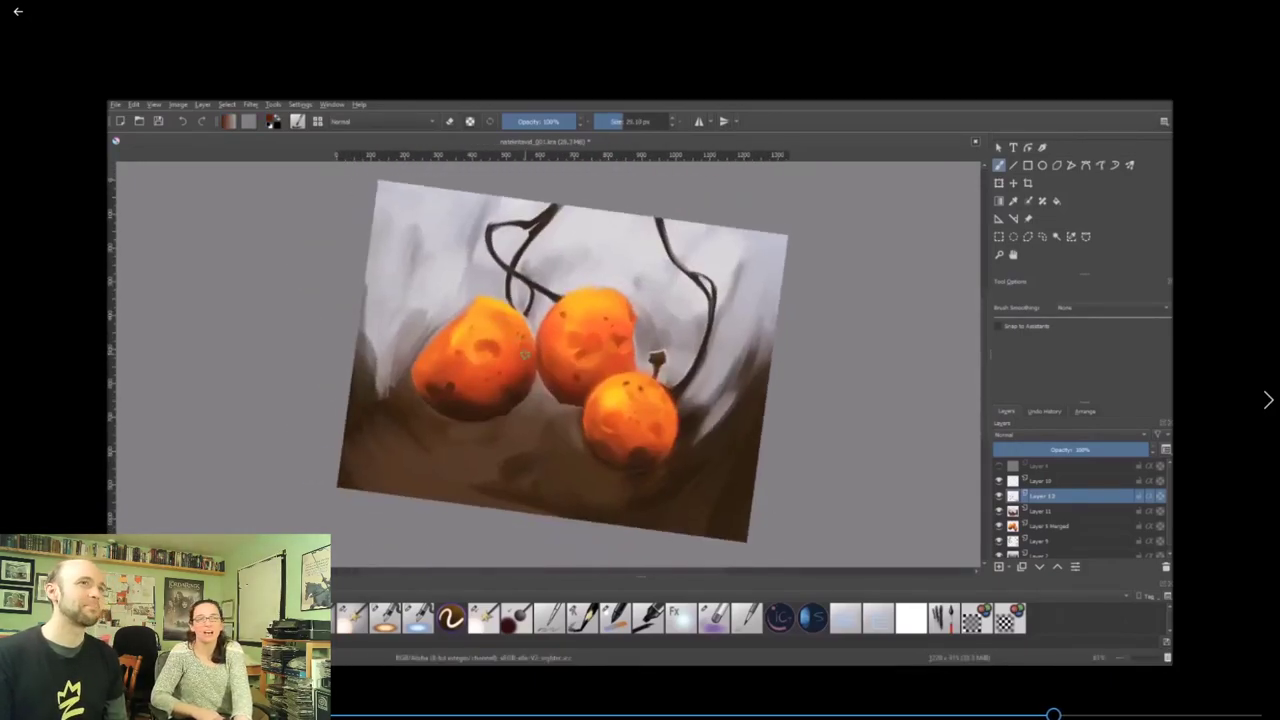
pyautogui.moveTo(523, 353)
pyautogui.mouseDown()
pyautogui.moveTo(505, 440)
pyautogui.moveTo(560, 490)
pyautogui.moveTo(669, 389)
pyautogui.mouseUp()
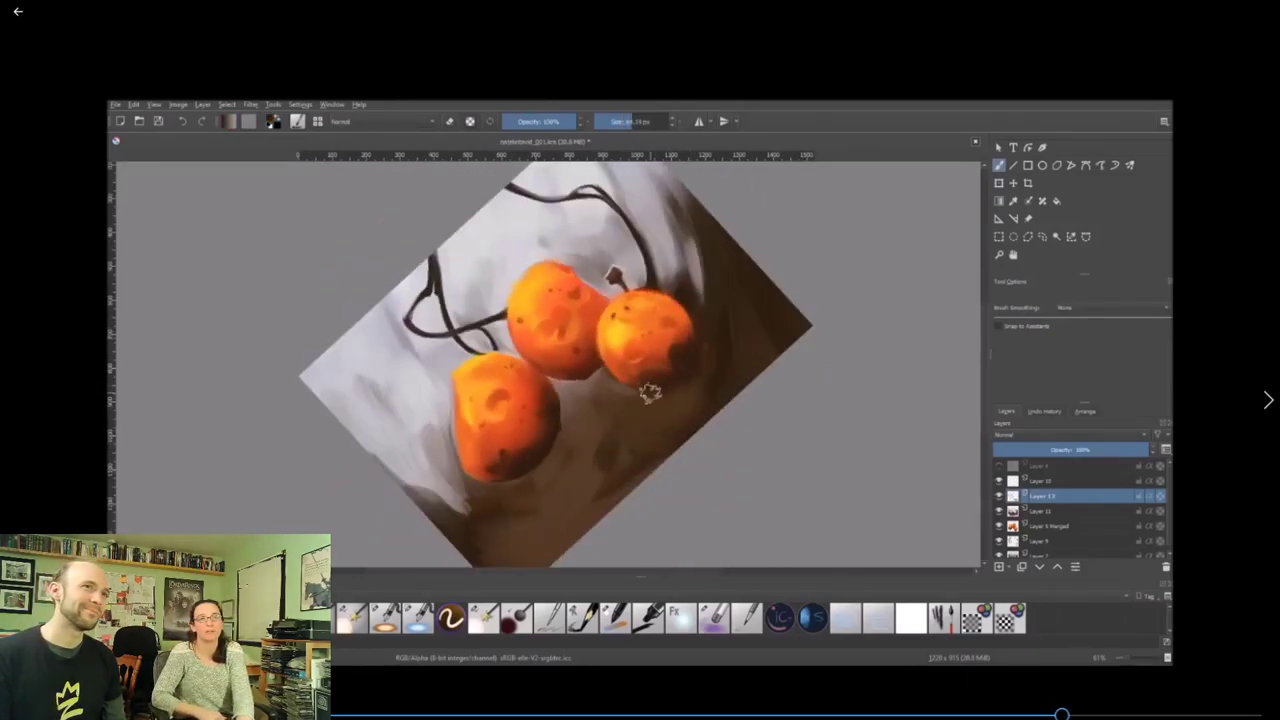
pyautogui.moveTo(651, 423); pyautogui.dragTo(436, 272)
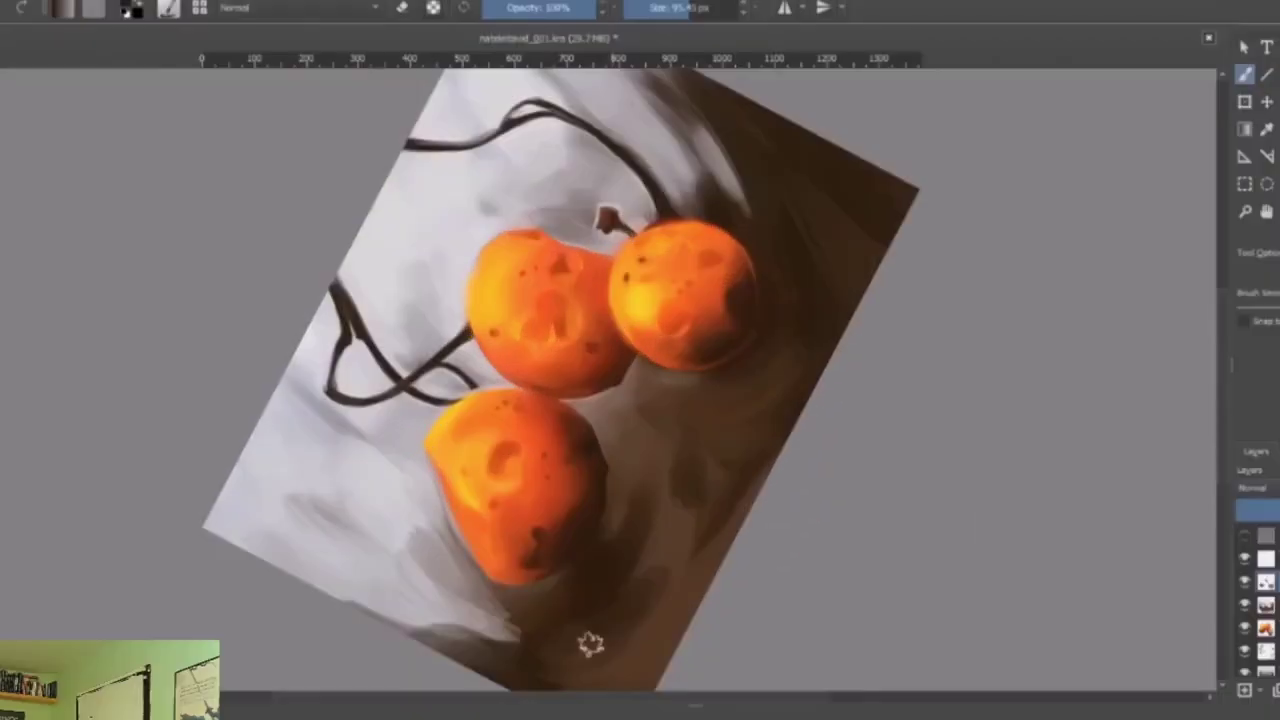
pyautogui.press('5')
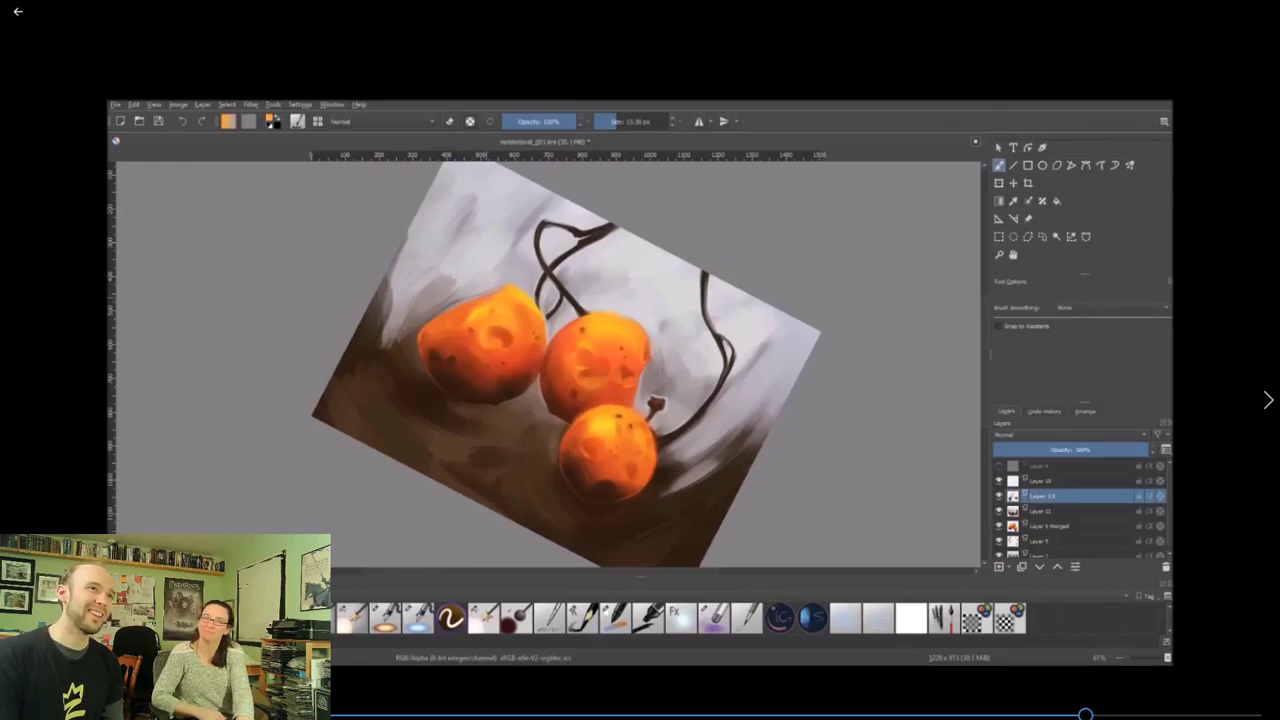
pyautogui.moveTo(422, 392); pyautogui.dragTo(522, 403)
pyautogui.moveTo(606, 462)
pyautogui.mouseDown()
pyautogui.moveTo(569, 489)
pyautogui.moveTo(529, 494)
pyautogui.mouseUp()
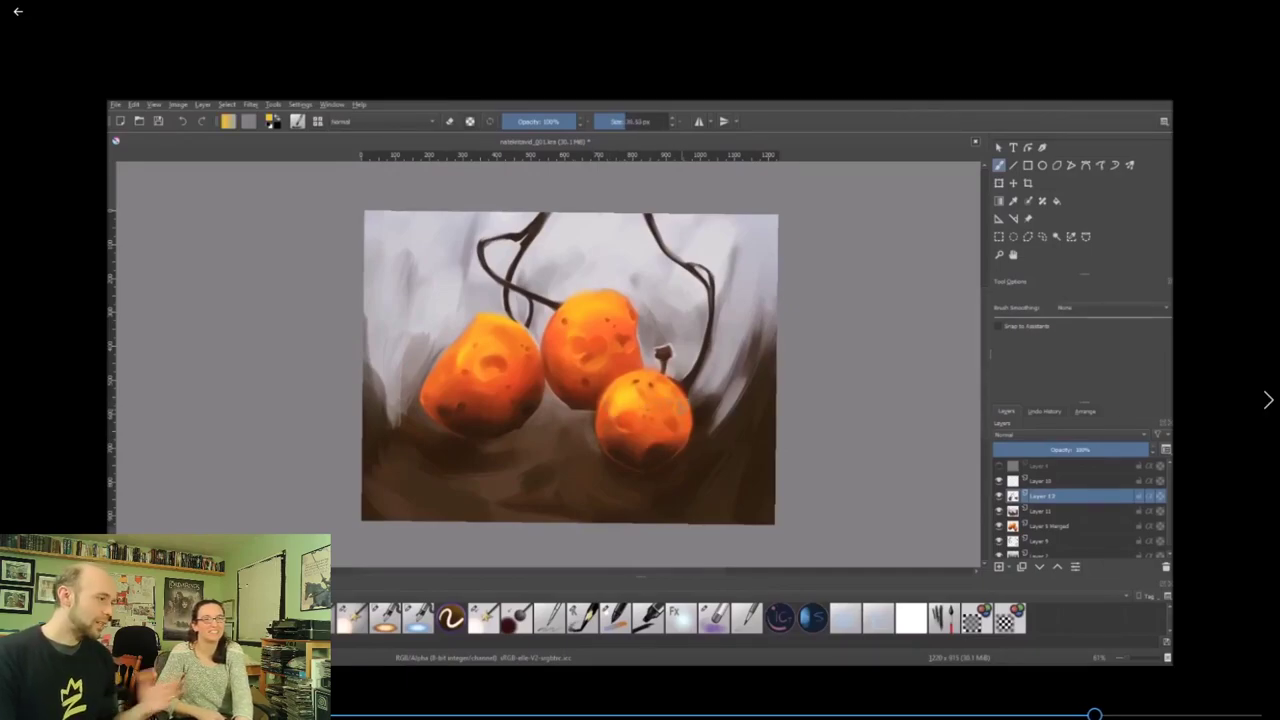
# Refine the smallest fruit's outer edge beside the stem with a sampled dark tone and a smaller brush.
pyautogui.press('[')
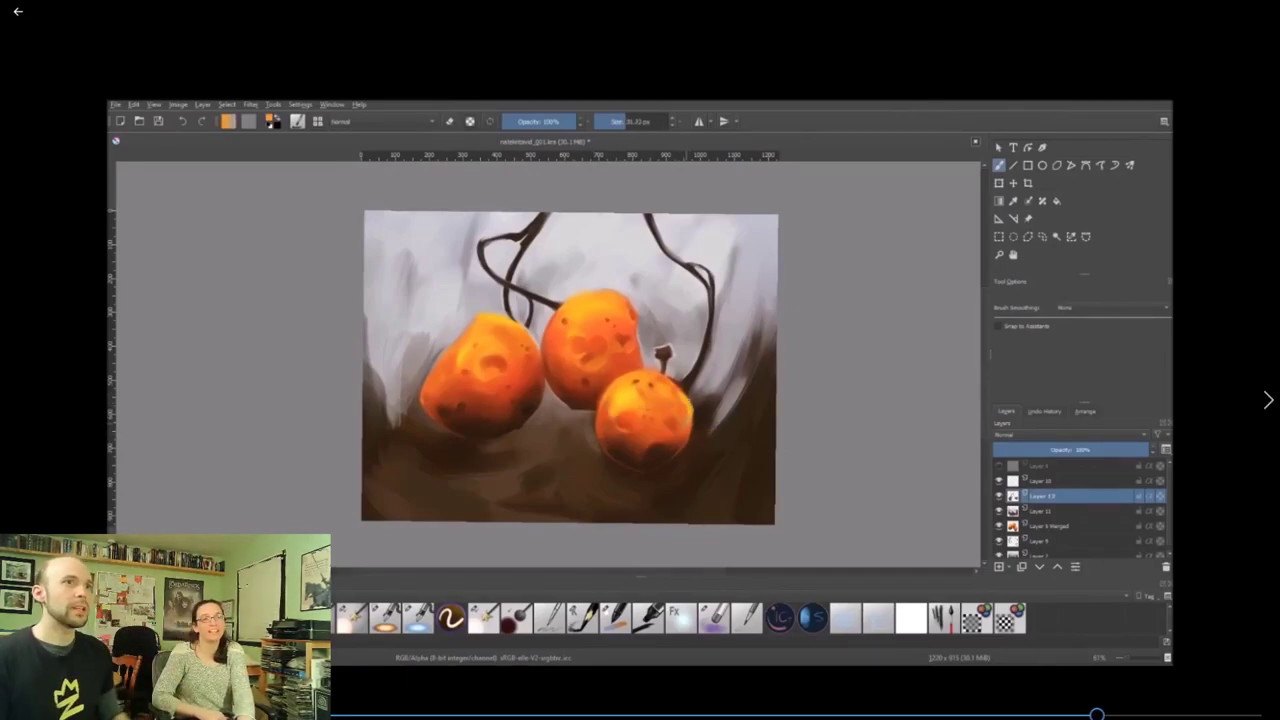
pyautogui.keyDown('ctrl'); pyautogui.click(687, 421); pyautogui.keyUp('ctrl')
pyautogui.press('[')
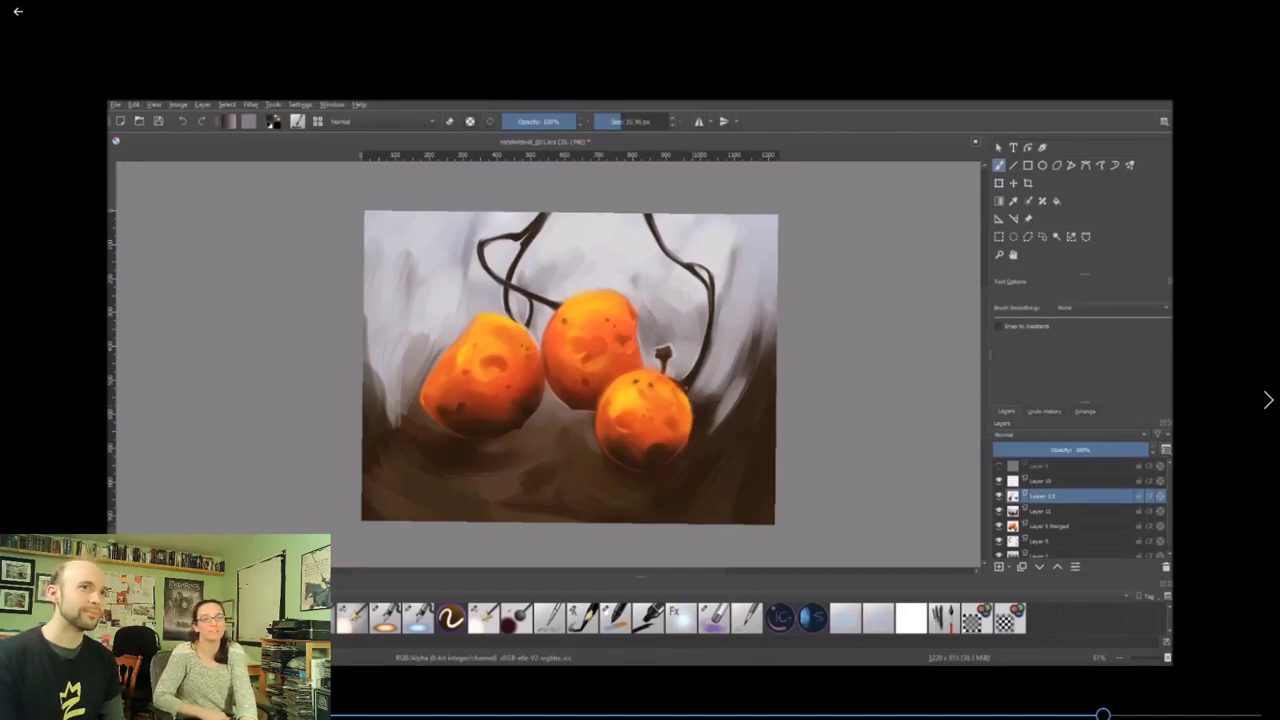
pyautogui.moveTo(688, 375); pyautogui.dragTo(785, 450)
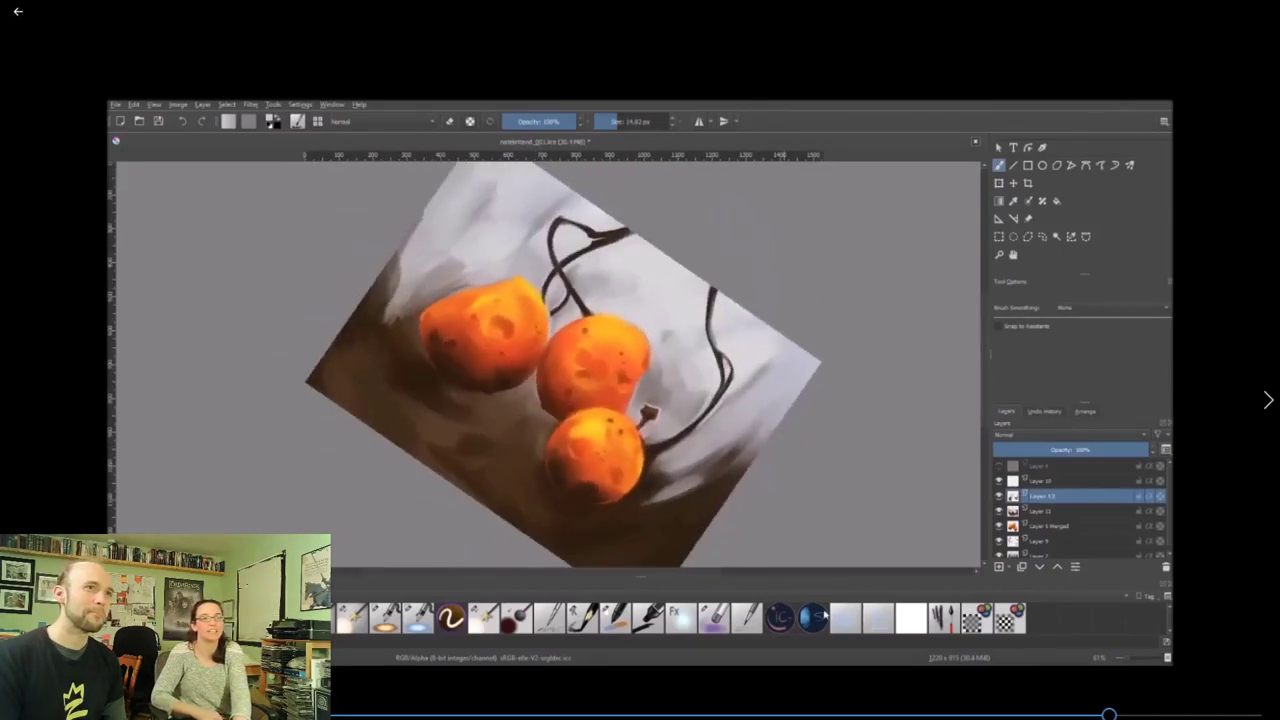
# Sample yellow and orange tones from the smallest fruit and touch up its lit side.
pyautogui.keyDown('ctrl'); pyautogui.click(634, 479); pyautogui.keyUp('ctrl')
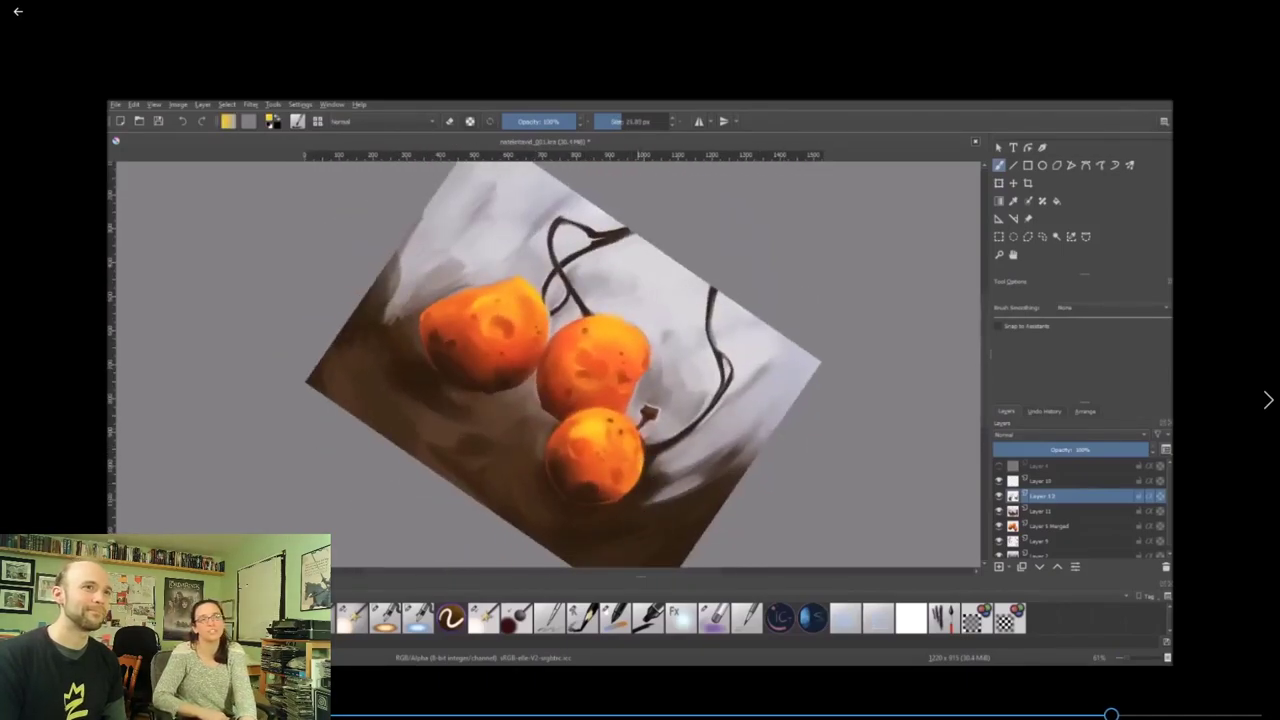
pyautogui.moveTo(638, 477); pyautogui.dragTo(605, 231)
pyautogui.keyDown('ctrl'); pyautogui.click(586, 247); pyautogui.keyUp('ctrl')
pyautogui.keyDown('ctrl'); pyautogui.click(589, 255); pyautogui.keyUp('ctrl')
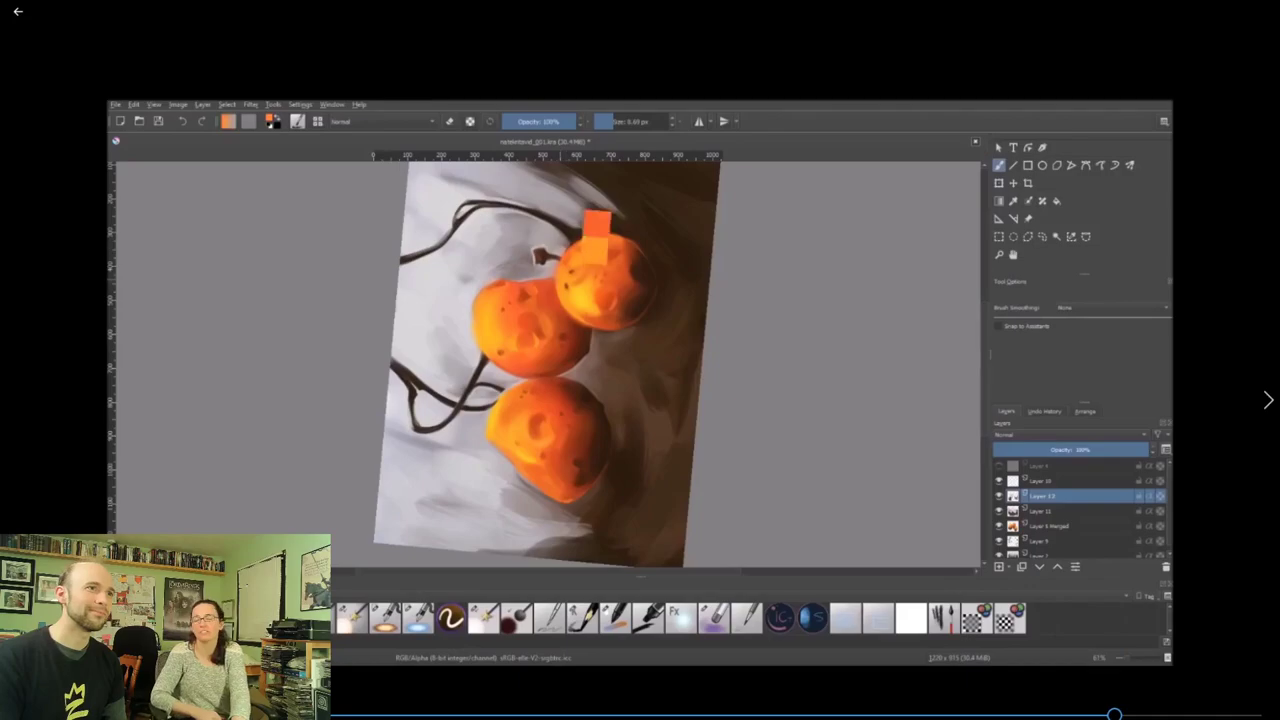
# Rework the shadow beside the pear-shaped fruit and the adjoining background edge with sampled dark and light tones.
pyautogui.moveTo(626, 436); pyautogui.dragTo(641, 438)
pyautogui.moveTo(641, 438)
pyautogui.mouseDown()
pyautogui.moveTo(606, 469)
pyautogui.moveTo(490, 450)
pyautogui.mouseUp()
pyautogui.keyDown('ctrl'); pyautogui.click(386, 434); pyautogui.keyUp('ctrl')
pyautogui.moveTo(368, 436); pyautogui.dragTo(392, 440)
pyautogui.keyDown('ctrl'); pyautogui.click(399, 447); pyautogui.keyUp('ctrl')
pyautogui.moveTo(386, 388); pyautogui.dragTo(417, 451)
pyautogui.keyDown('ctrl'); pyautogui.click(374, 380); pyautogui.keyUp('ctrl')
pyautogui.moveTo(370, 378); pyautogui.dragTo(386, 428)
# Smooth the brown ground beneath the fruits and blend the dark background shape beside the pear-shaped fruit with sampled tones.
pyautogui.moveTo(443, 430); pyautogui.dragTo(624, 473)
pyautogui.moveTo(545, 536)
pyautogui.mouseDown()
pyautogui.moveTo(611, 494)
pyautogui.moveTo(550, 538)
pyautogui.mouseUp()
pyautogui.moveTo(440, 537); pyautogui.dragTo(390, 300)
pyautogui.keyDown('ctrl'); pyautogui.click(412, 424); pyautogui.keyUp('ctrl')
pyautogui.moveTo(368, 374); pyautogui.dragTo(392, 422)
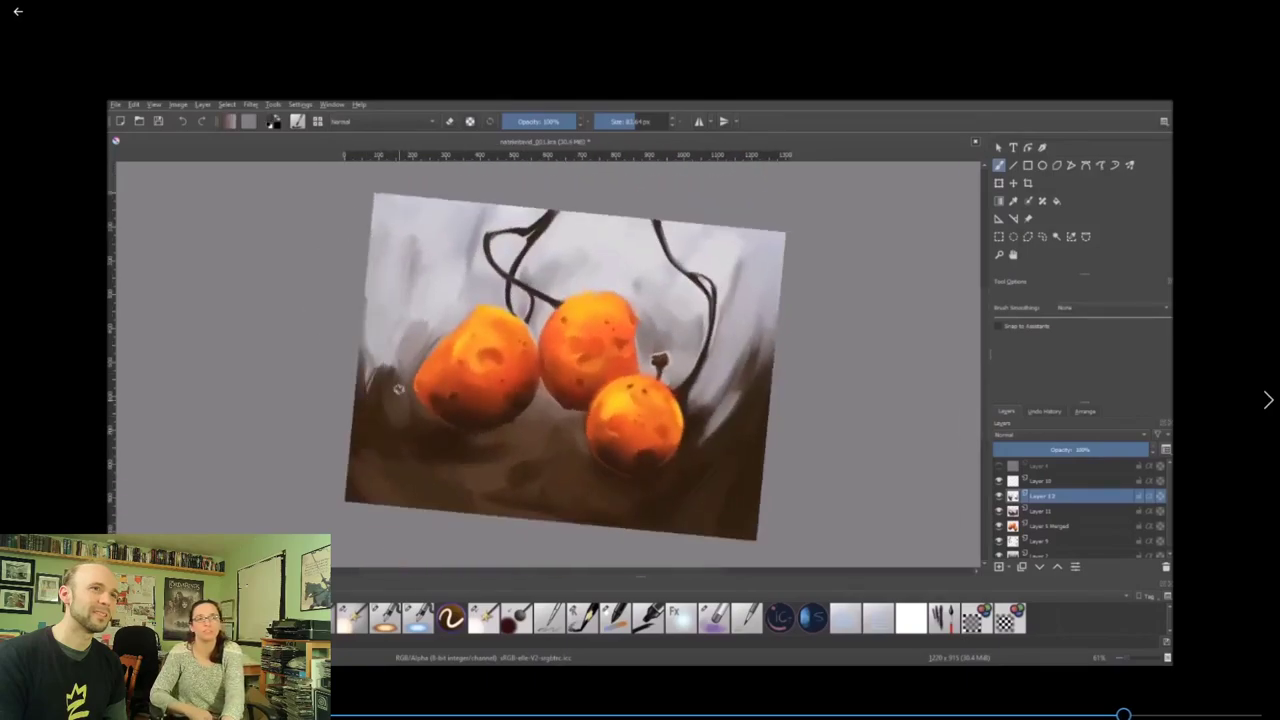
pyautogui.moveTo(399, 350)
pyautogui.mouseDown()
pyautogui.moveTo(371, 491)
pyautogui.moveTo(405, 382)
pyautogui.moveTo(357, 433)
pyautogui.mouseUp()
pyautogui.keyDown('ctrl'); pyautogui.click(366, 452); pyautogui.keyUp('ctrl')
pyautogui.moveTo(386, 378); pyautogui.dragTo(363, 474)
pyautogui.moveTo(388, 467)
pyautogui.mouseDown()
pyautogui.moveTo(652, 483)
pyautogui.moveTo(696, 182)
pyautogui.moveTo(702, 396)
pyautogui.mouseUp()
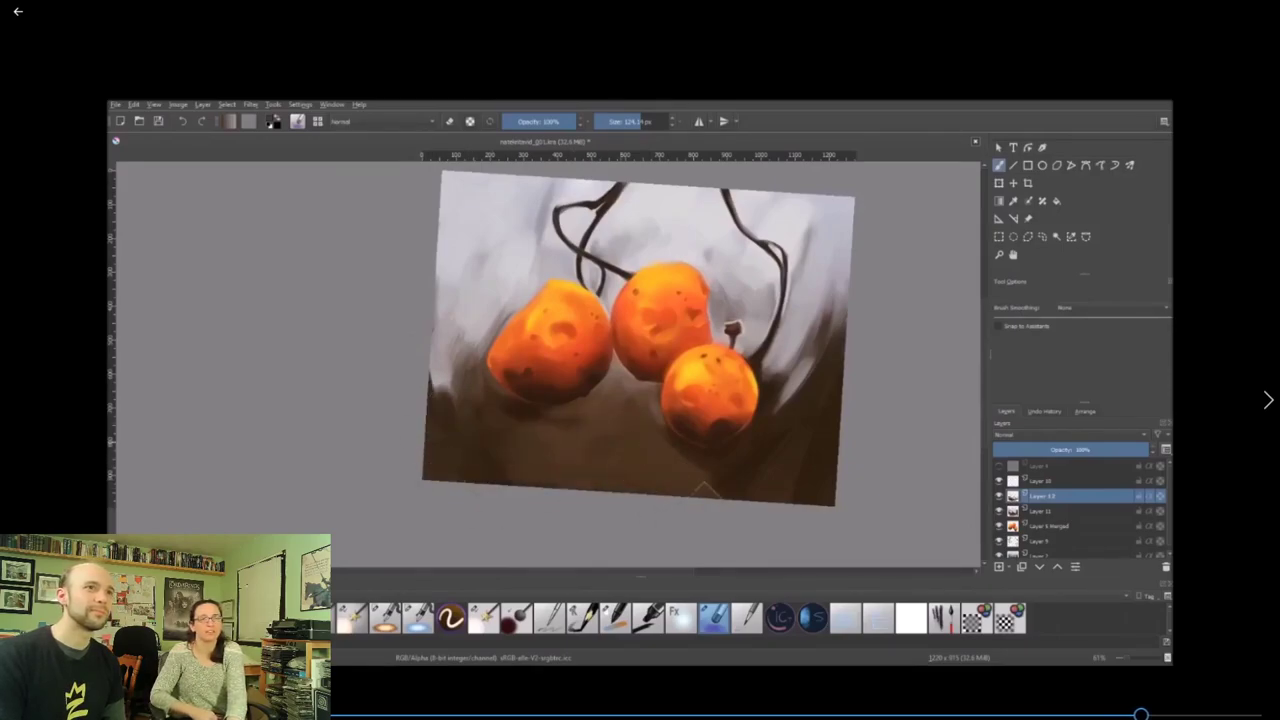
# Sample dark brown from the ground below the smallest fruit and blend that corner, varying the brush size.
pyautogui.press('[')
pyautogui.press('[')
pyautogui.press('[')
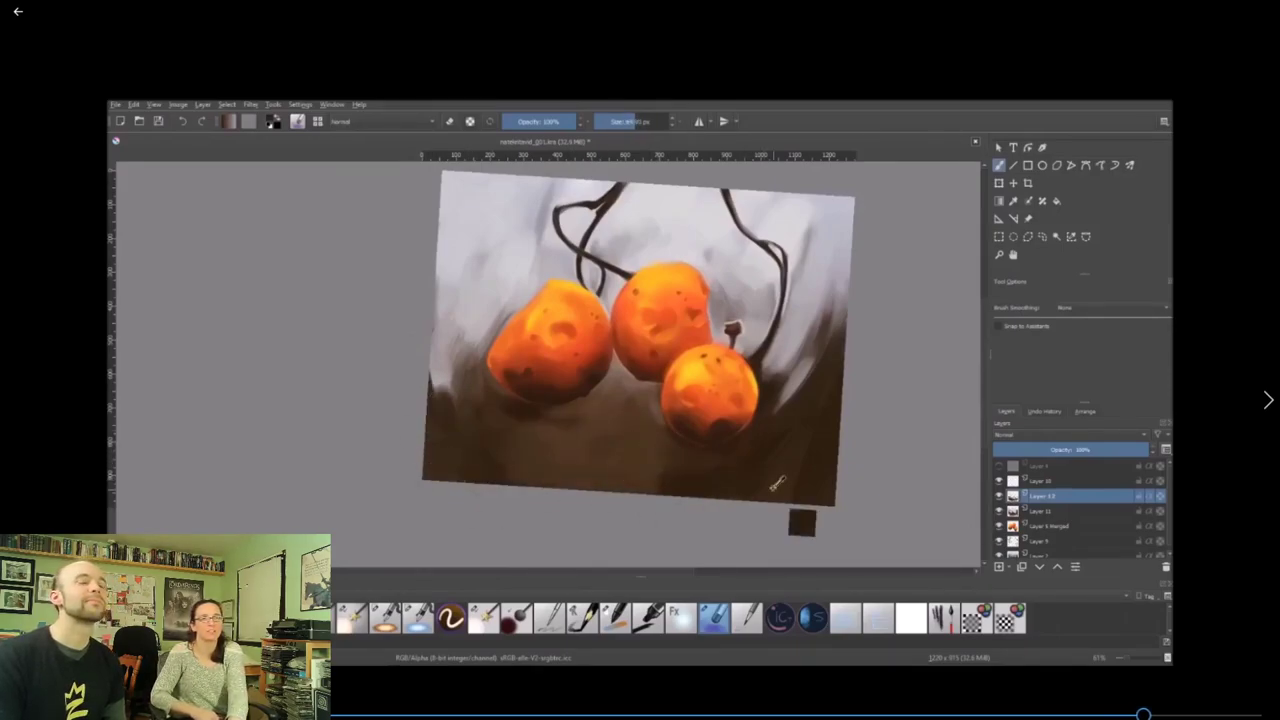
pyautogui.press(']')
pyautogui.press(']')
pyautogui.press(']')
pyautogui.press('[')
pyautogui.press('[')
pyautogui.press('[')
pyautogui.press('[')
pyautogui.press('[')
pyautogui.press('[')
pyautogui.press('[')
pyautogui.press('[')
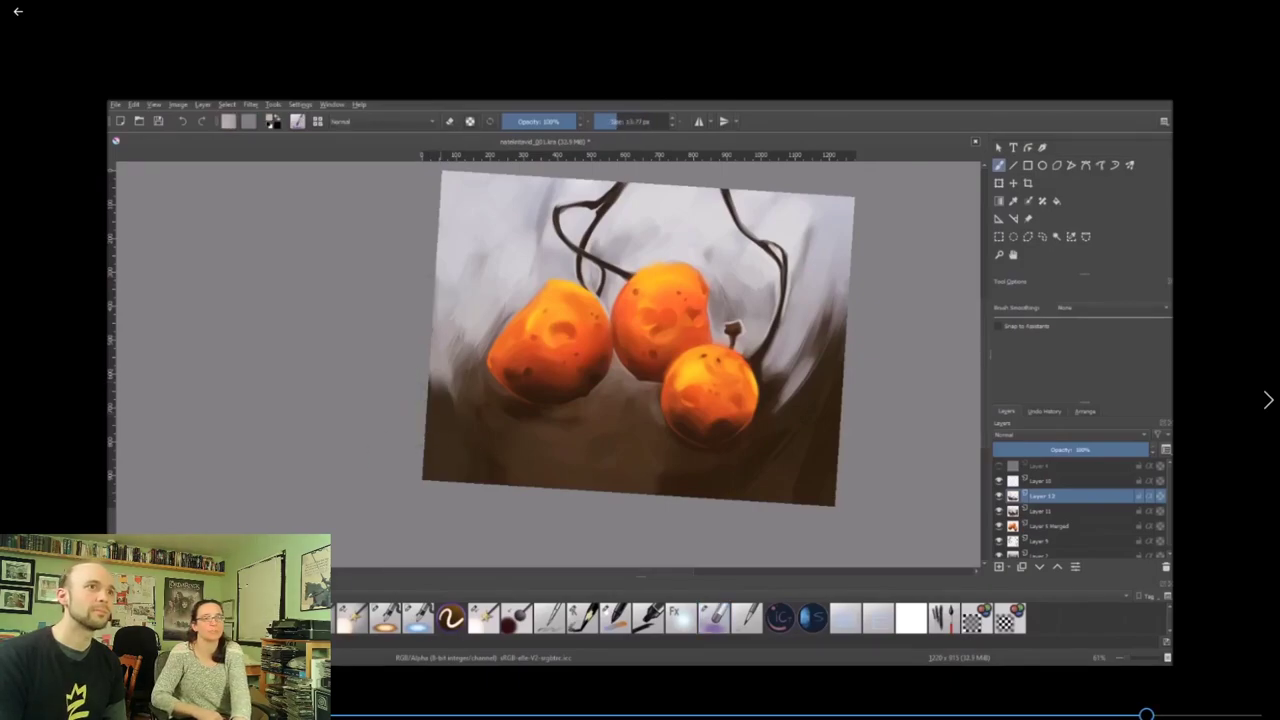
# Repaint the light-to-dark background transition beside the pear-shaped fruit with broad light grey strokes.
pyautogui.moveTo(466, 305); pyautogui.dragTo(446, 385)
pyautogui.moveTo(469, 342); pyautogui.dragTo(572, 200)
pyautogui.moveTo(572, 200); pyautogui.dragTo(660, 386)
pyautogui.moveTo(612, 420)
pyautogui.mouseDown()
pyautogui.moveTo(581, 455)
pyautogui.moveTo(520, 470)
pyautogui.mouseUp()
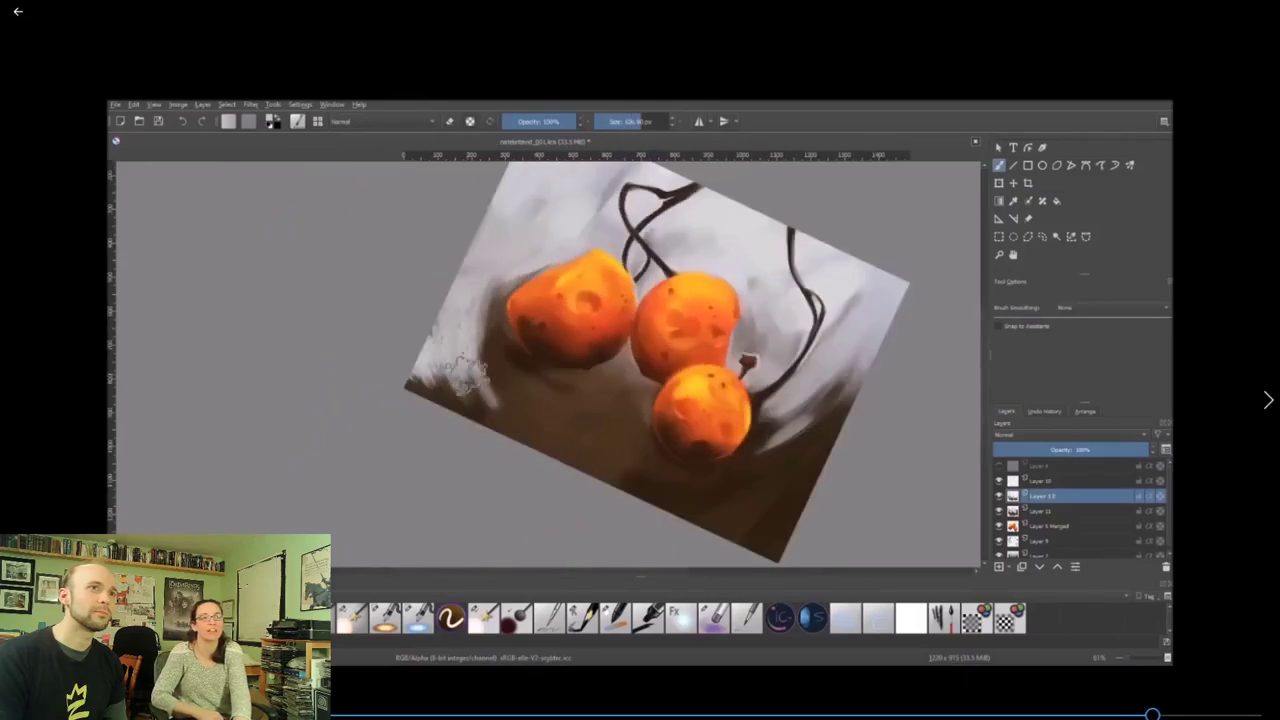
pyautogui.moveTo(478, 300); pyautogui.dragTo(423, 431)
pyautogui.moveTo(485, 370); pyautogui.dragTo(540, 478)
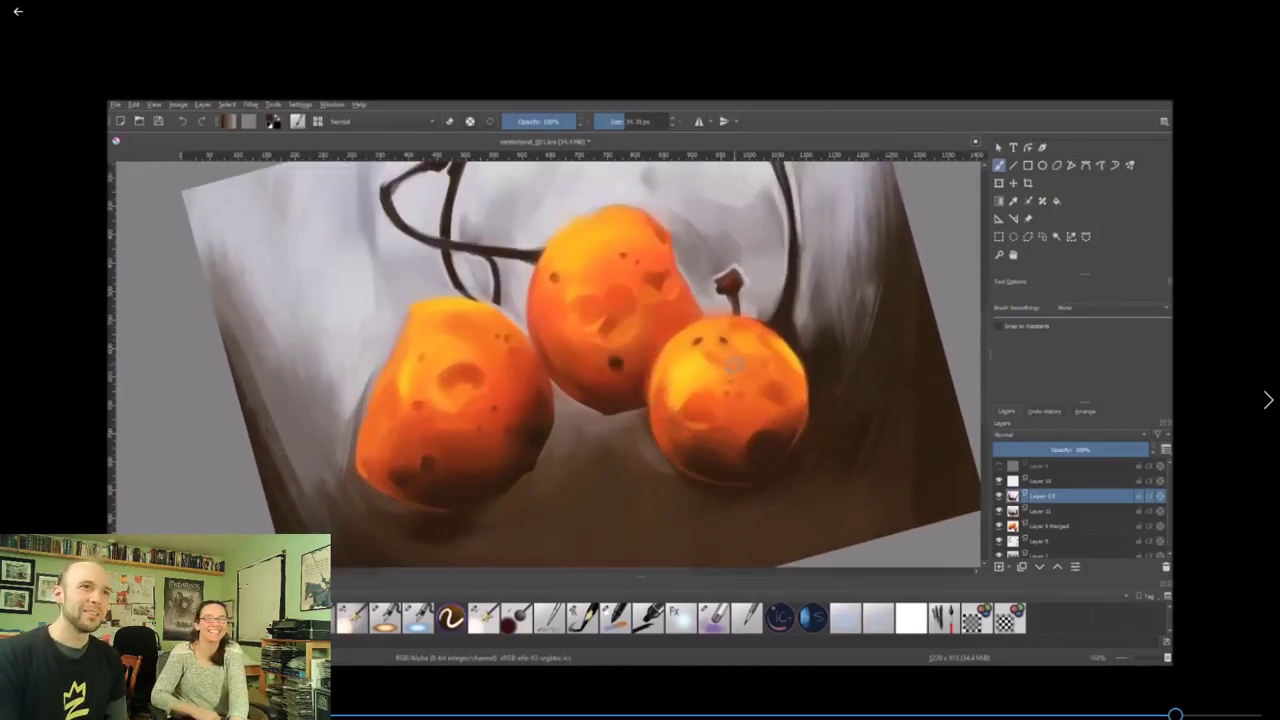
# Darken the background around the smallest fruit, deepen the shadow under the pear-shaped fruit and refine the edges between the fruits.
pyautogui.moveTo(796, 349); pyautogui.dragTo(790, 457)
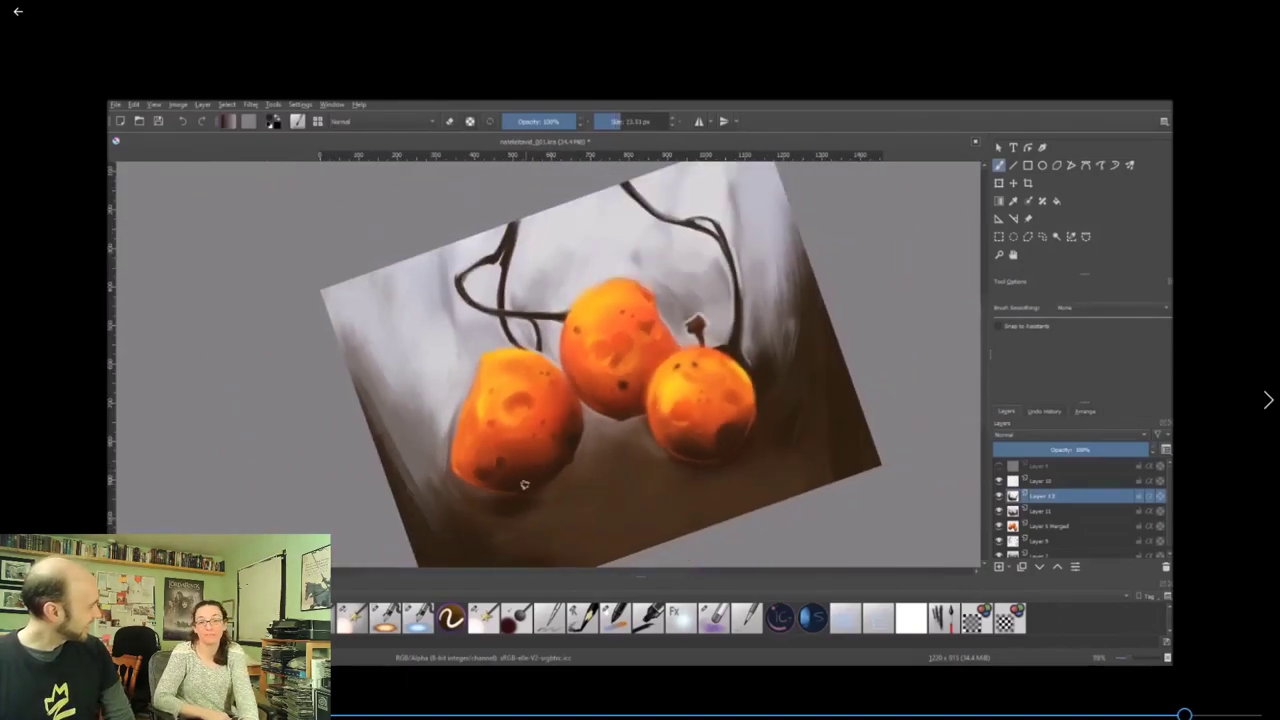
pyautogui.moveTo(523, 484); pyautogui.dragTo(568, 499)
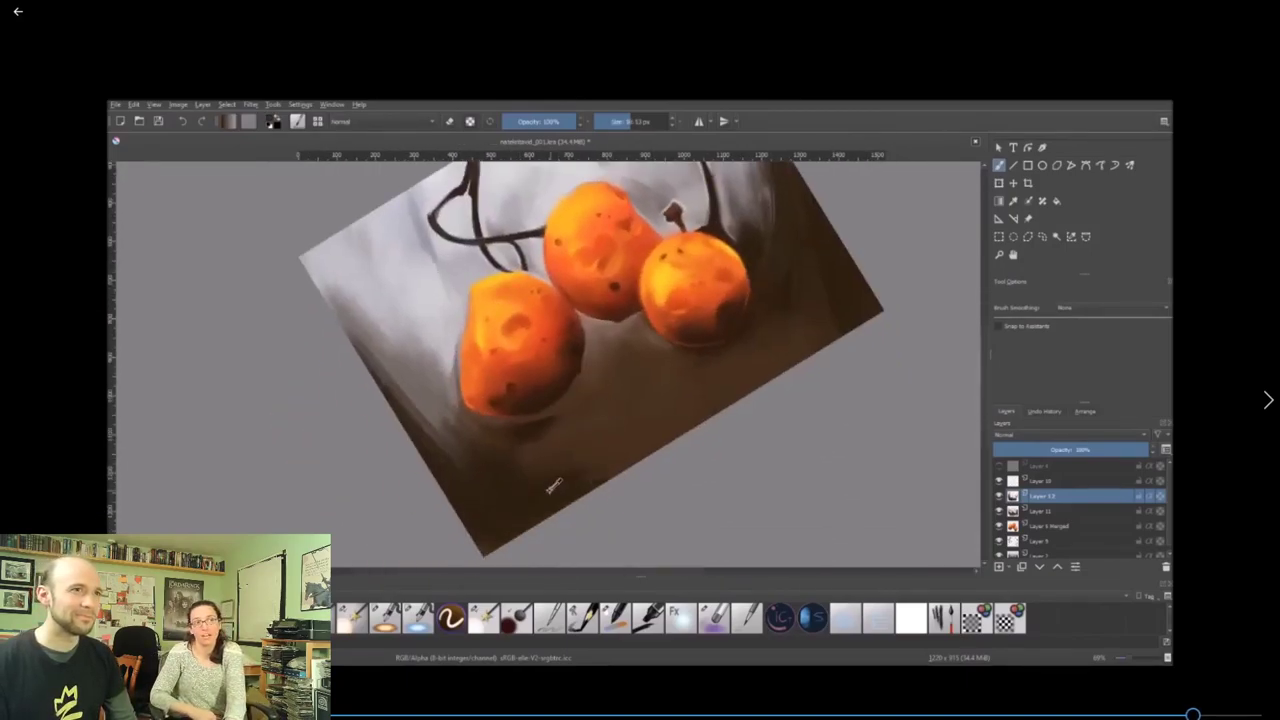
pyautogui.moveTo(620, 345); pyautogui.dragTo(698, 423)
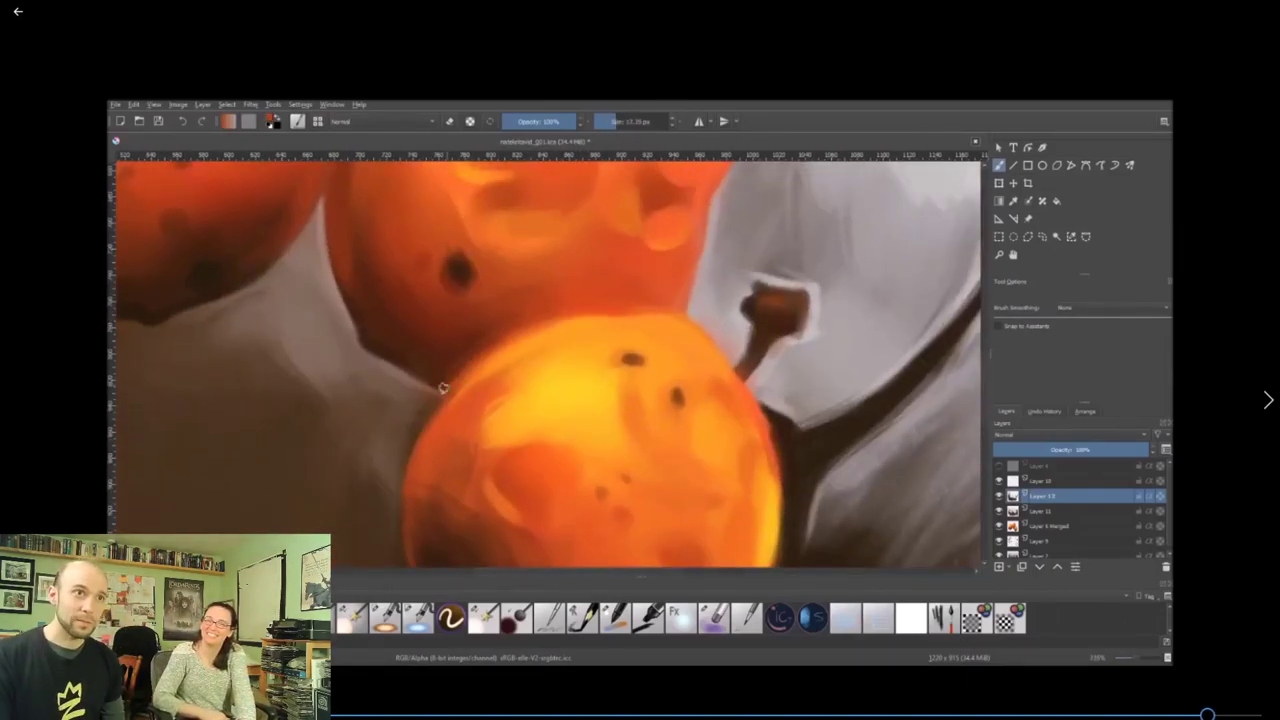
# Sample a colour from the smallest fruit, choose a pale tint and switch to a fine brush at 57% opacity and 6.13 px.
pyautogui.scroll(-6, 517, 412)
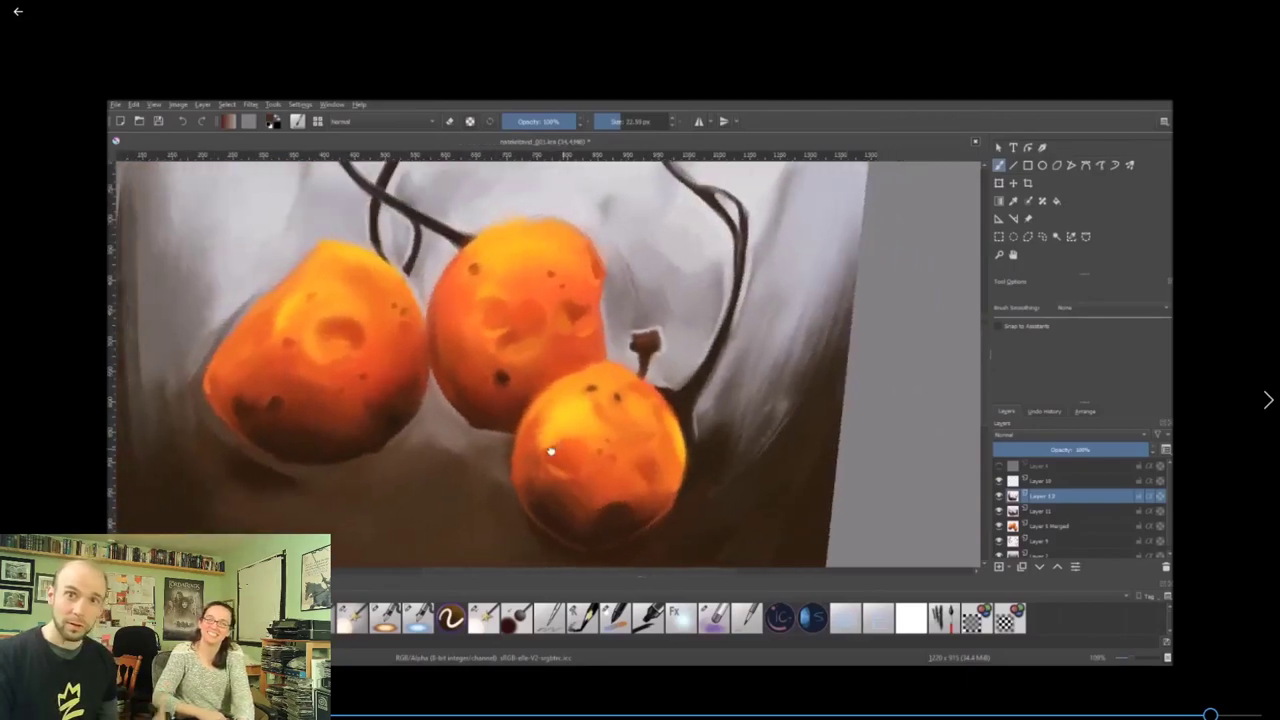
pyautogui.scroll(-3, 671, 430)
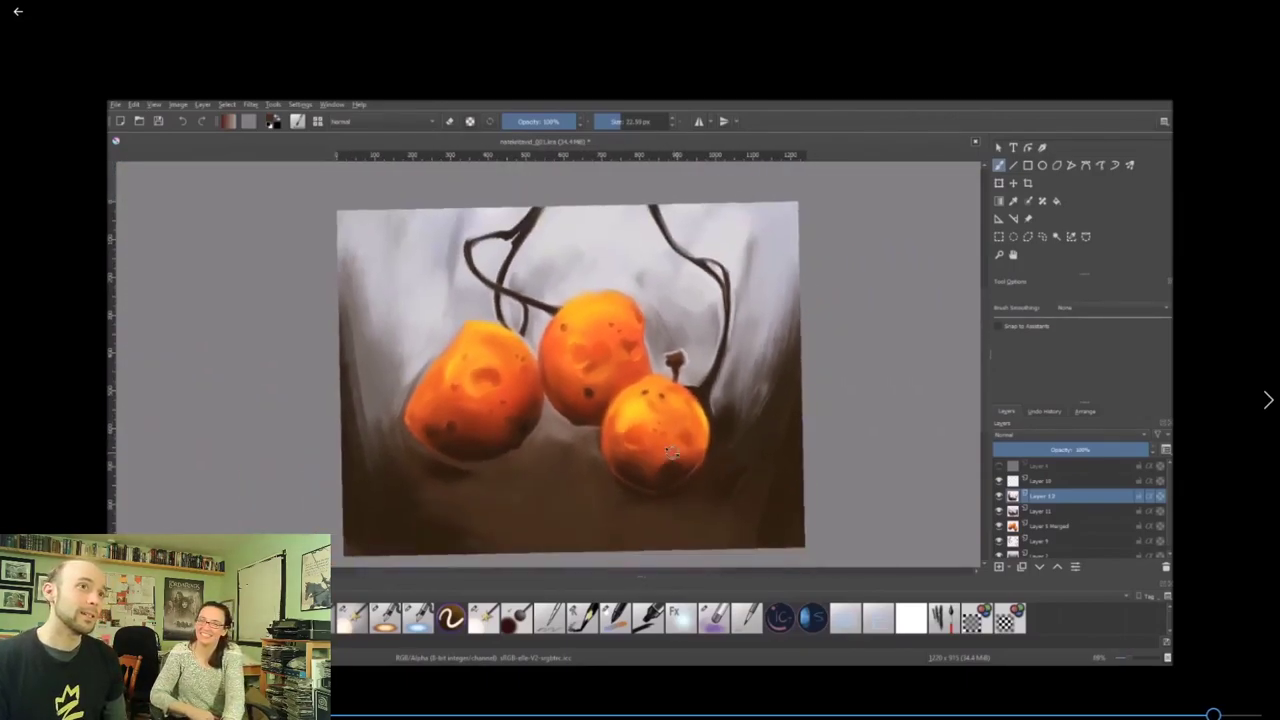
pyautogui.keyDown('ctrl'); pyautogui.click(660, 467); pyautogui.keyUp('ctrl')
pyautogui.rightClick(432, 457)
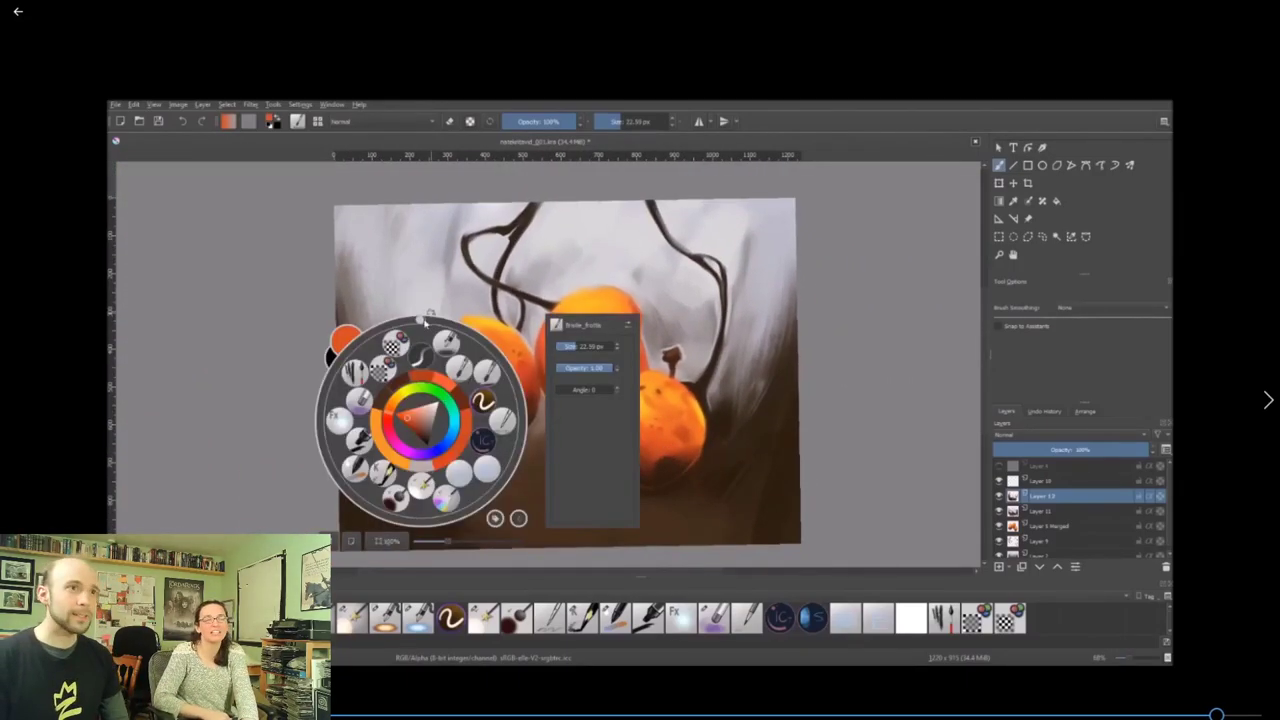
pyautogui.click(414, 423)
pyautogui.scroll(3, 377, 518)
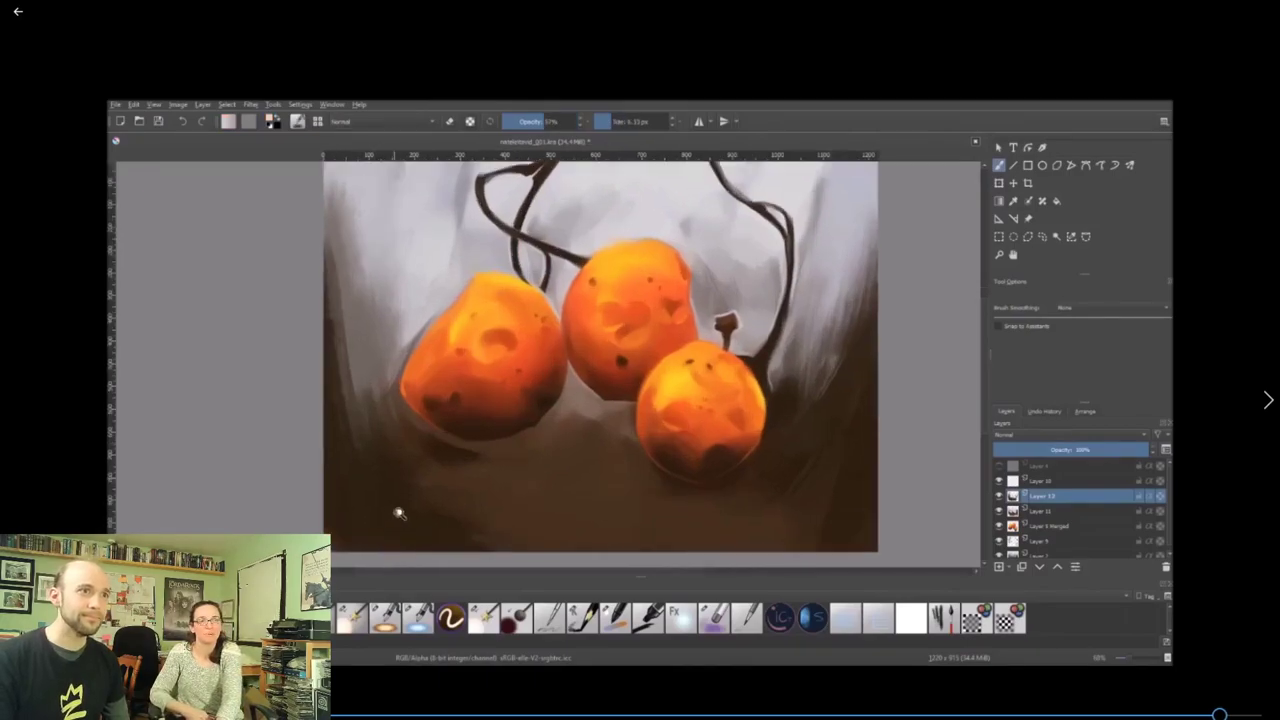
# Merge the active painting layer with the fruit and background layers beneath it, down to Layer 9.
pyautogui.keyDown('shift'); pyautogui.click(1050, 541); pyautogui.keyUp('shift')
pyautogui.hotkey('ctrl', 'e')
pyautogui.scroll(-3, 714, 466)
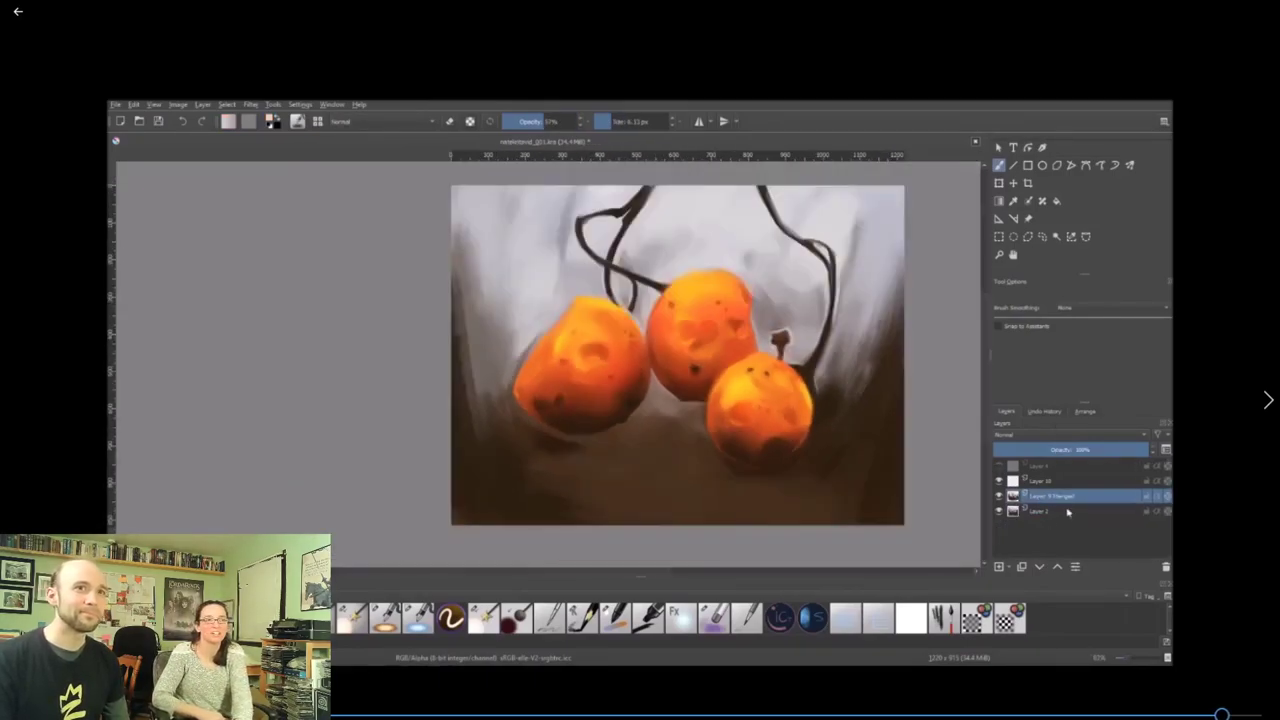
# Delete the two unneeded layers above the merged painting and merge the painting with Layer 2 into a single layer.
pyautogui.click(1069, 467)
pyautogui.hotkey('shift', 'Delete')
pyautogui.hotkey('shift', 'Delete')
pyautogui.hotkey('ctrl', 'e')
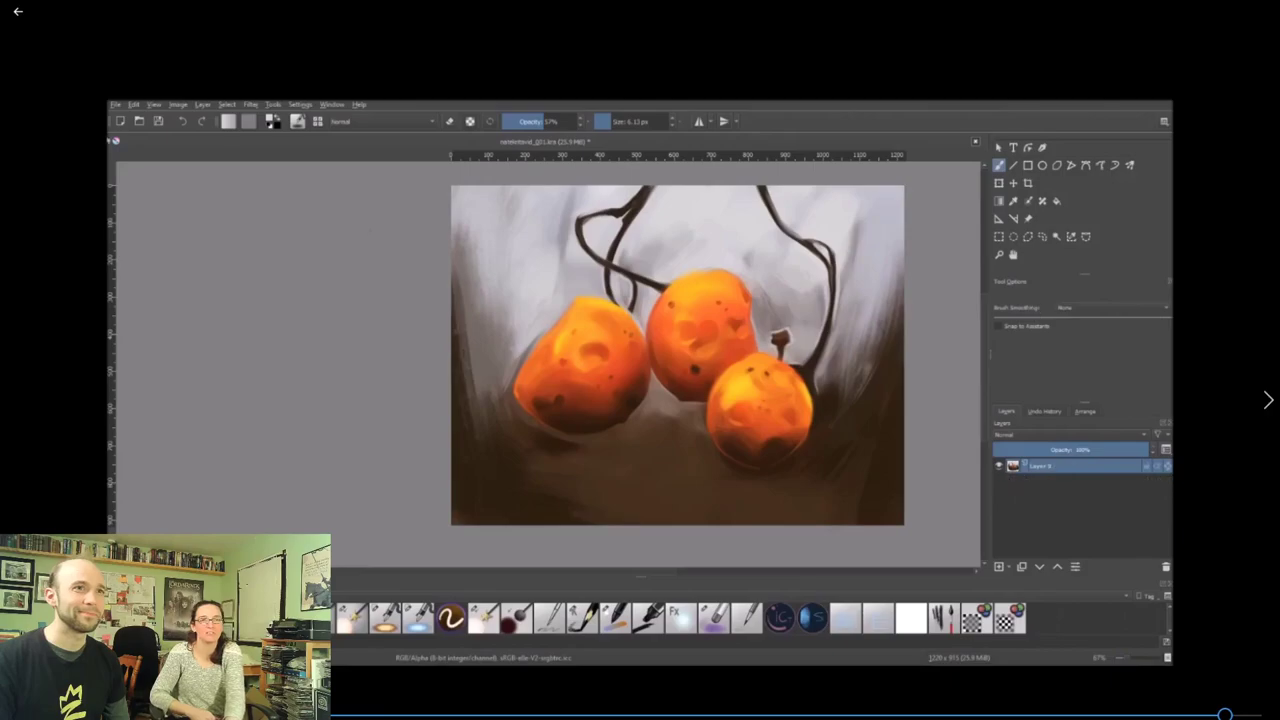
pyautogui.moveTo(490, 505)
pyautogui.mouseDown()
pyautogui.moveTo(554, 505)
pyautogui.moveTo(512, 470)
pyautogui.moveTo(520, 490)
pyautogui.mouseUp()
pyautogui.moveTo(518, 474); pyautogui.dragTo(504, 490)
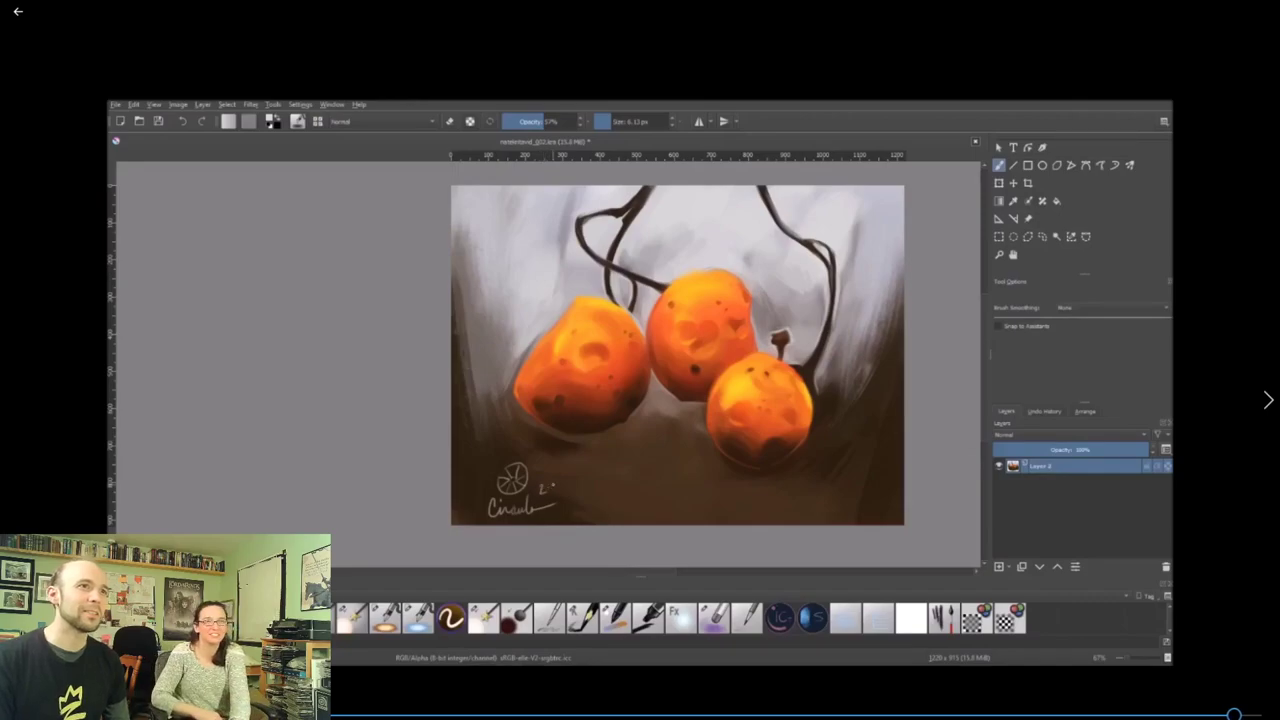
pyautogui.hotkey('ctrl', 'z')
pyautogui.hotkey('ctrl', 'z')
pyautogui.hotkey('ctrl', 'z')
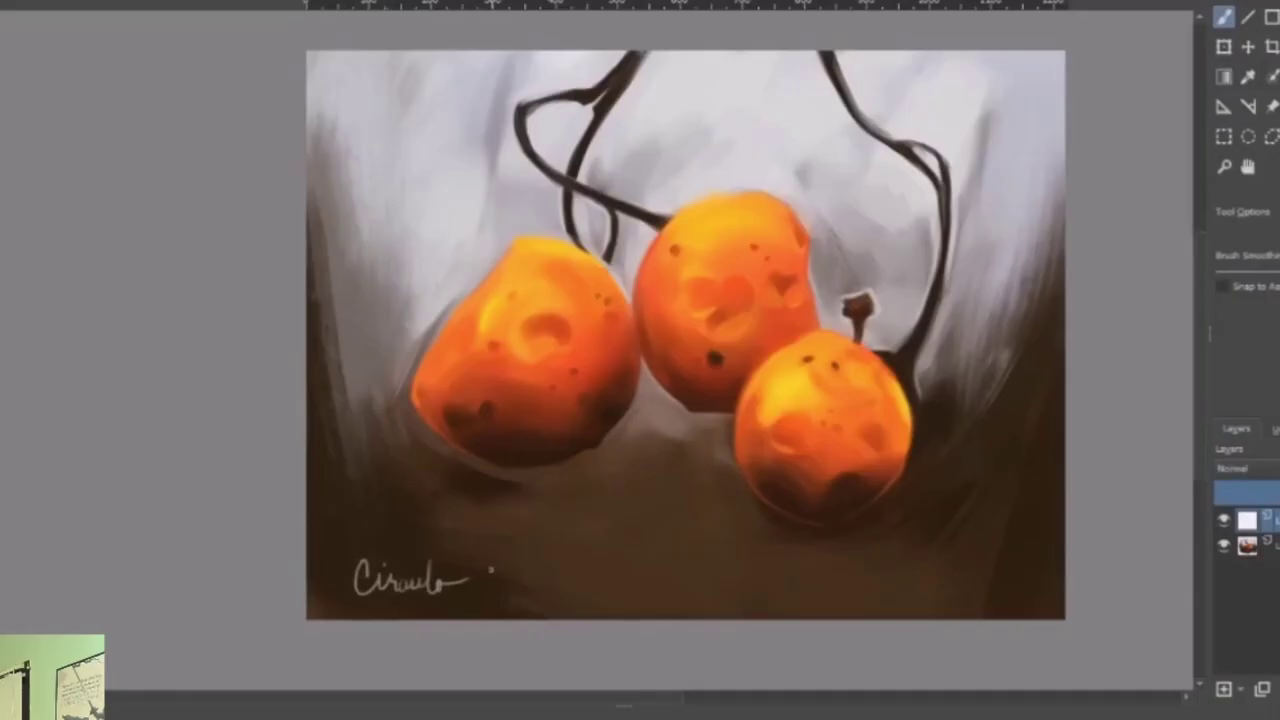
# Draw a small spoked circle emblem beside the artist's signature and handwrite the date beneath the signature, on the separate layer.
pyautogui.moveTo(561, 493); pyautogui.dragTo(563, 491)
pyautogui.moveTo(559, 494); pyautogui.dragTo(563, 507)
pyautogui.moveTo(571, 494); pyautogui.dragTo(559, 515)
pyautogui.moveTo(553, 502); pyautogui.dragTo(570, 509)
pyautogui.moveTo(382, 603); pyautogui.dragTo(391, 611)
pyautogui.moveTo(394, 607); pyautogui.dragTo(400, 607)
pyautogui.moveTo(402, 602); pyautogui.dragTo(409, 610)
pyautogui.moveTo(418, 601); pyautogui.dragTo(420, 601)
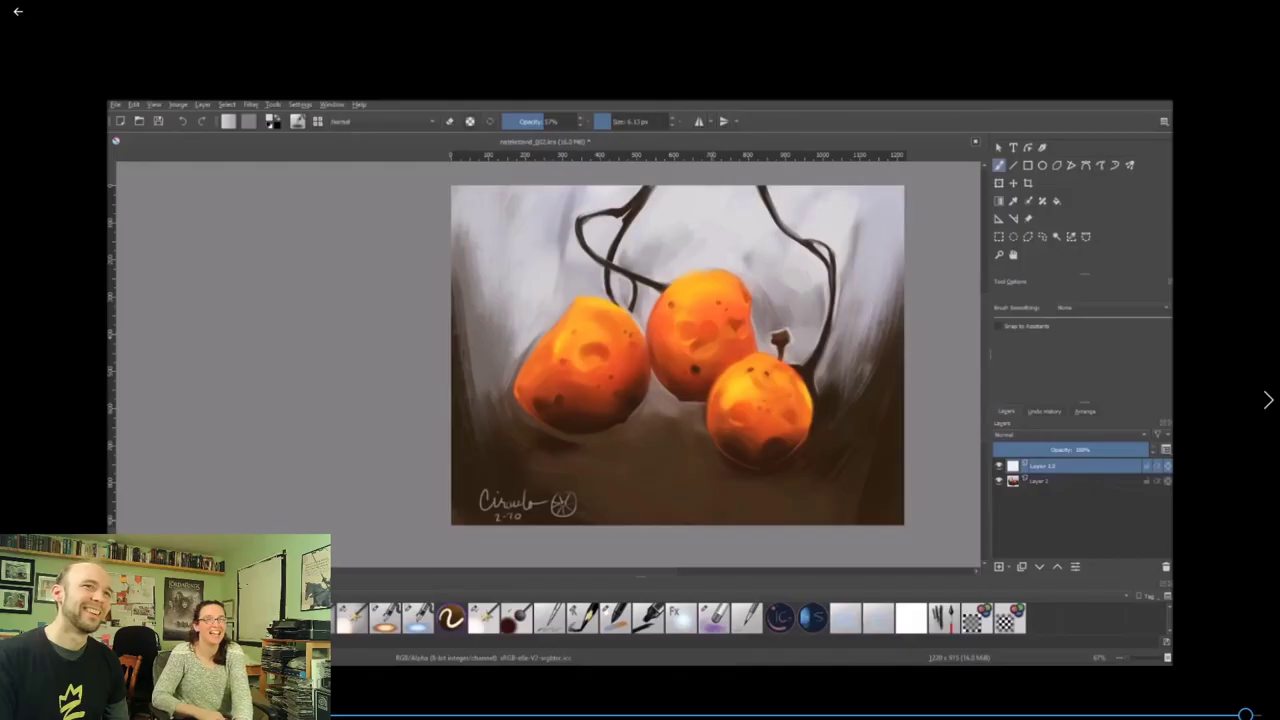
# Scale down the signature layer and move it closer to the painting's lower-left corner with a free transform.
pyautogui.click(999, 183)
pyautogui.moveTo(579, 521); pyautogui.dragTo(551, 510)
pyautogui.moveTo(540, 498); pyautogui.dragTo(527, 496)
pyautogui.press('Return')
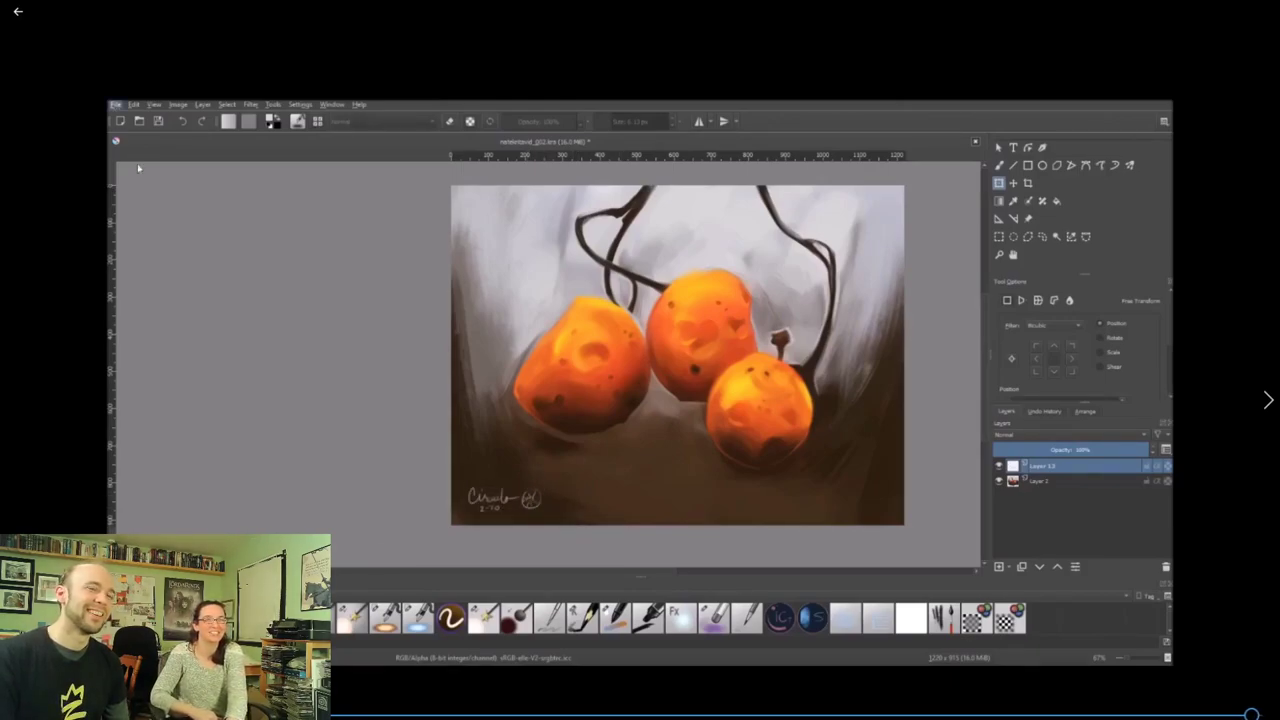